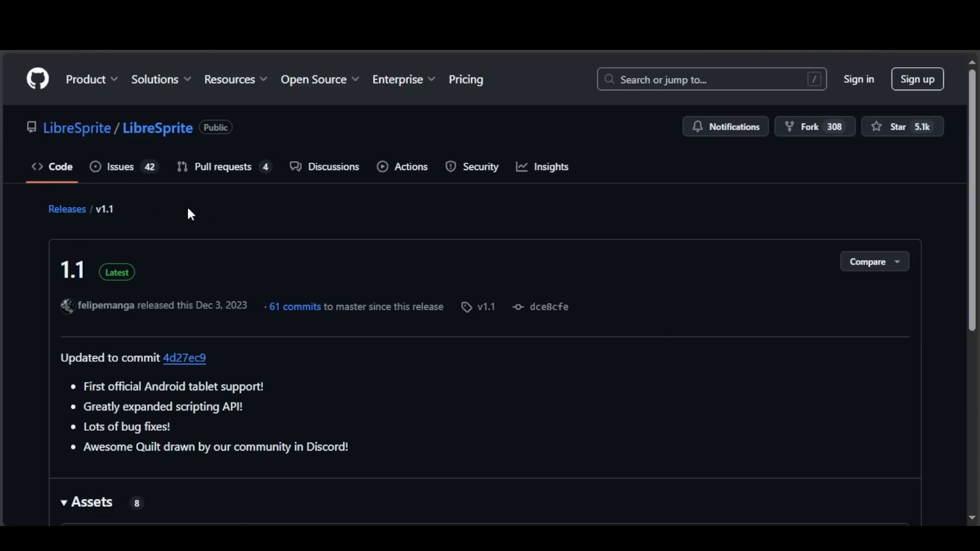
Download libresprite-development-windows-x86_64.zip from the LibreSprite 1.1 release assets and show it in its download folder.
scroll(188, 212, "down", 3)
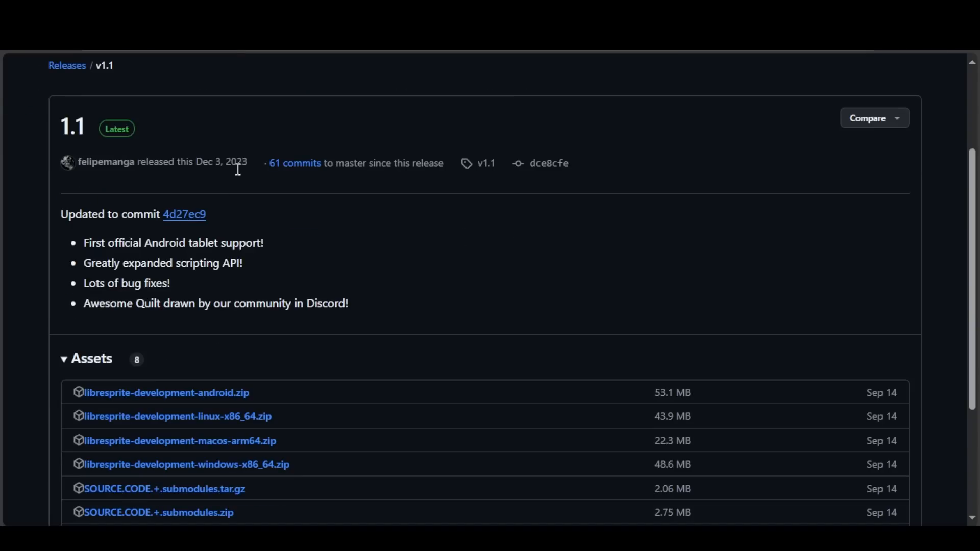
scroll(219, 396, "down", 3)
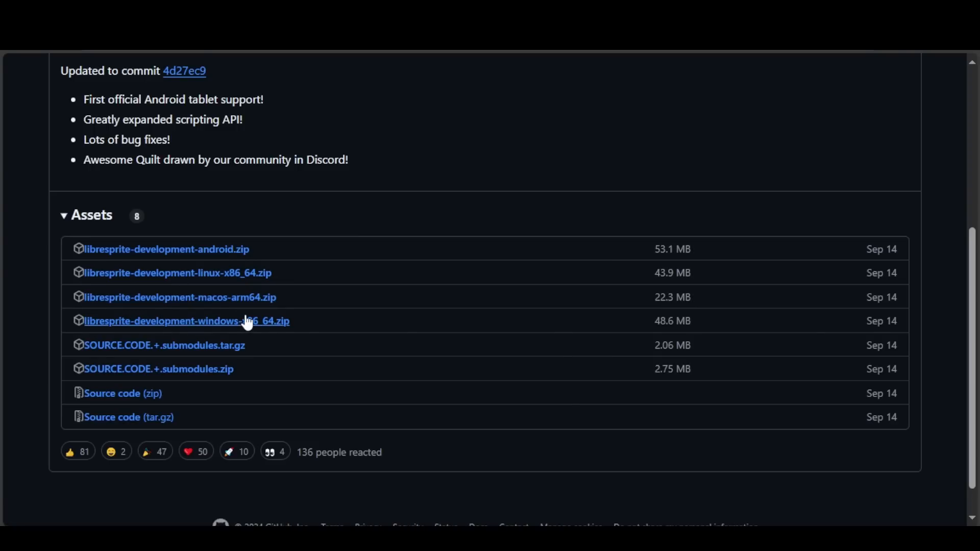
left_click(249, 323)
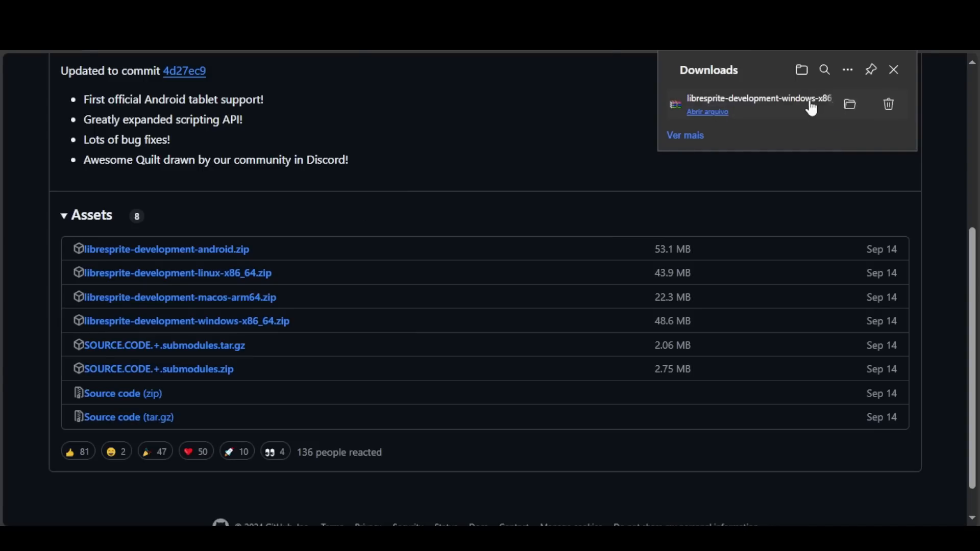
left_click(847, 104)
Move the downloaded LibreSprite archive into the Inatalador folder and open that folder.
left_click(396, 261)
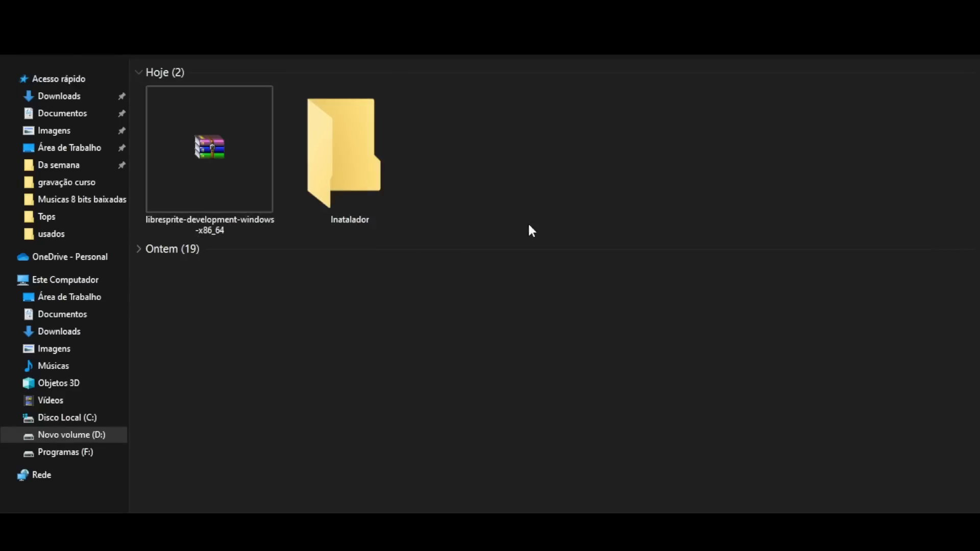
left_click_drag(216, 154, 318, 152)
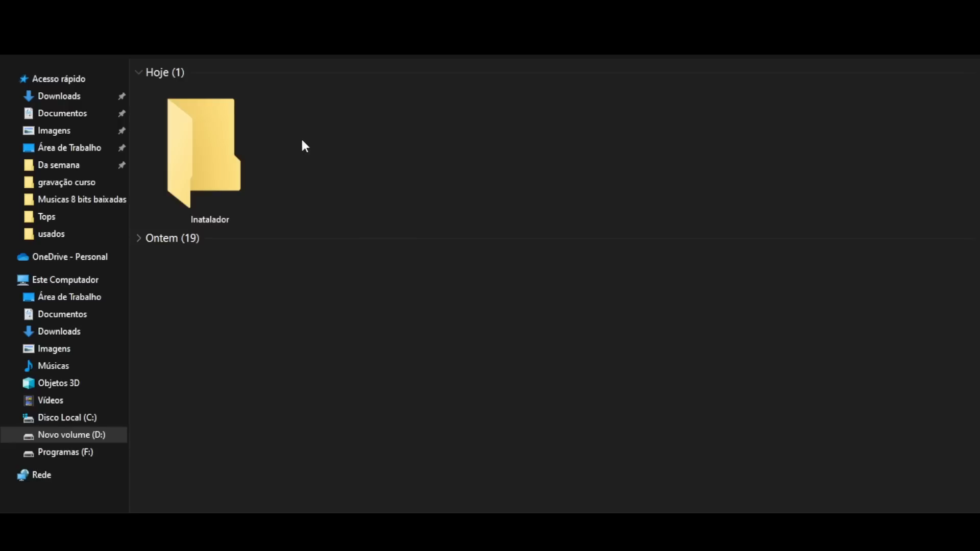
double_click(230, 158)
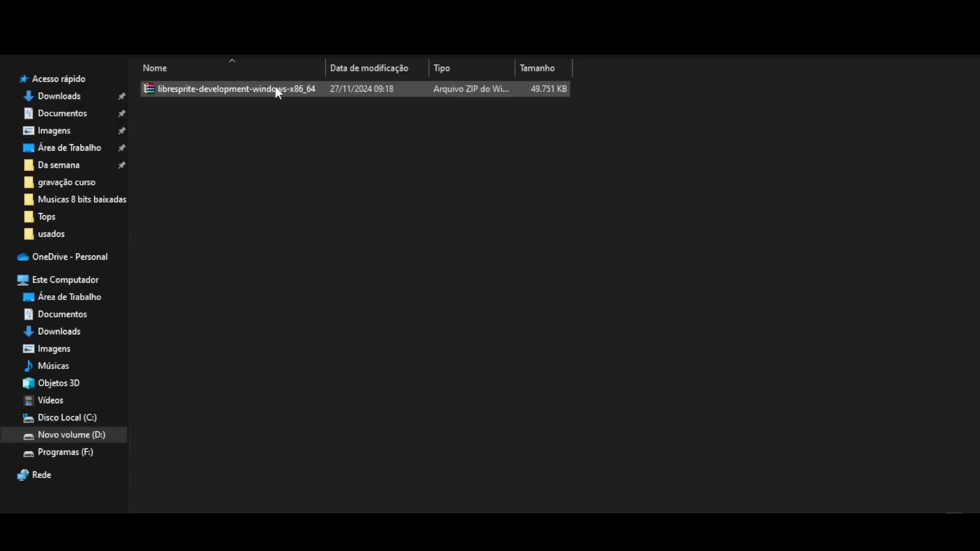
Extract the libresprite-development-windows-x86_64 archive into the current folder and launch the extracted libresprite application.
right_click(250, 87)
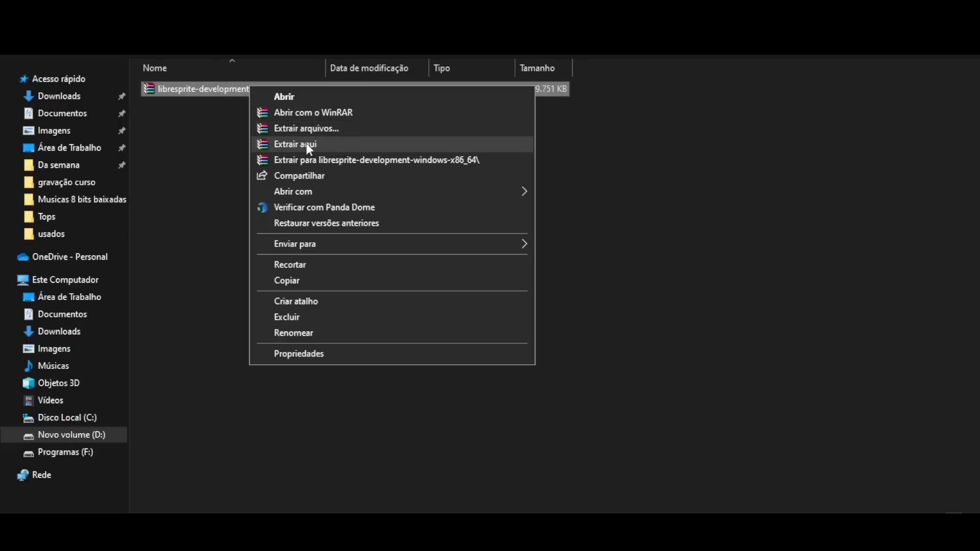
left_click(276, 145)
scroll(215, 115, "down", 8)
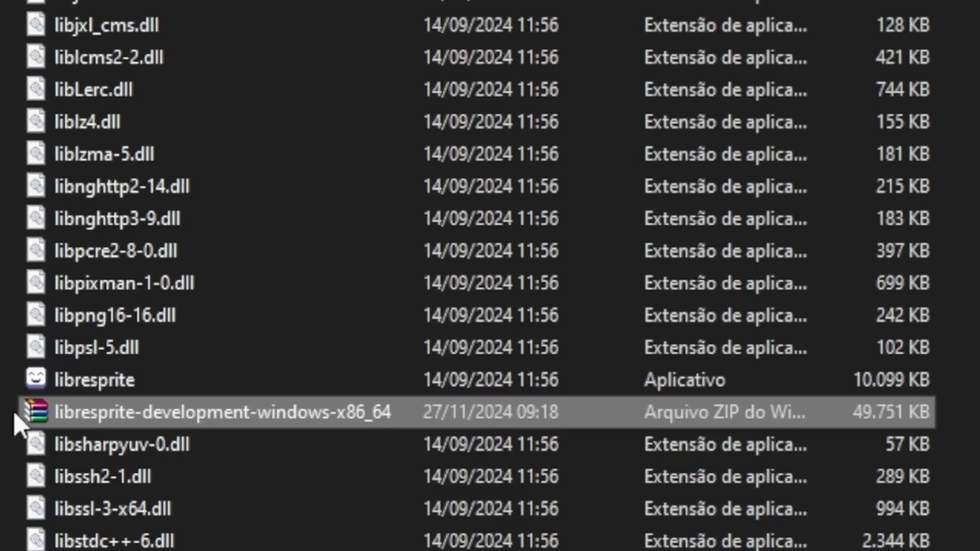
mouse_move(93, 384)
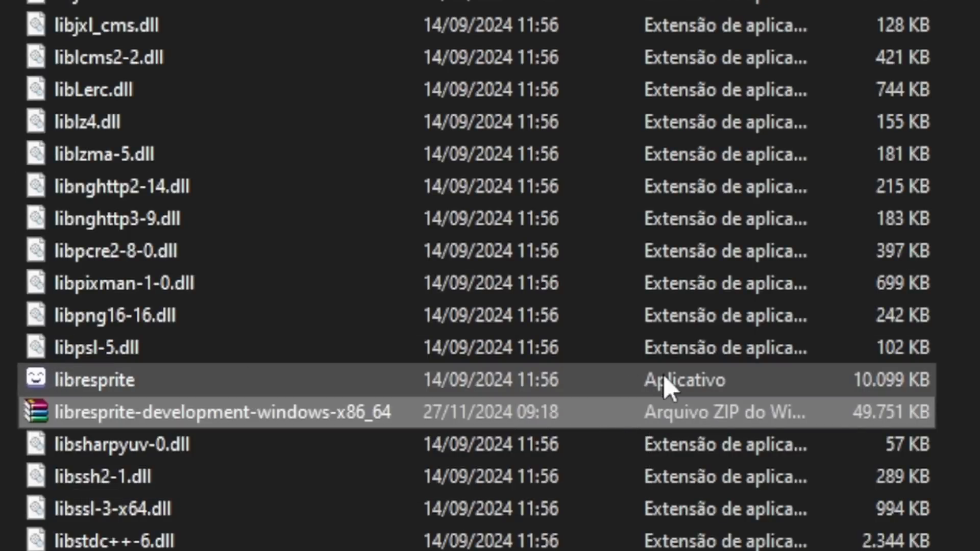
double_click(84, 380)
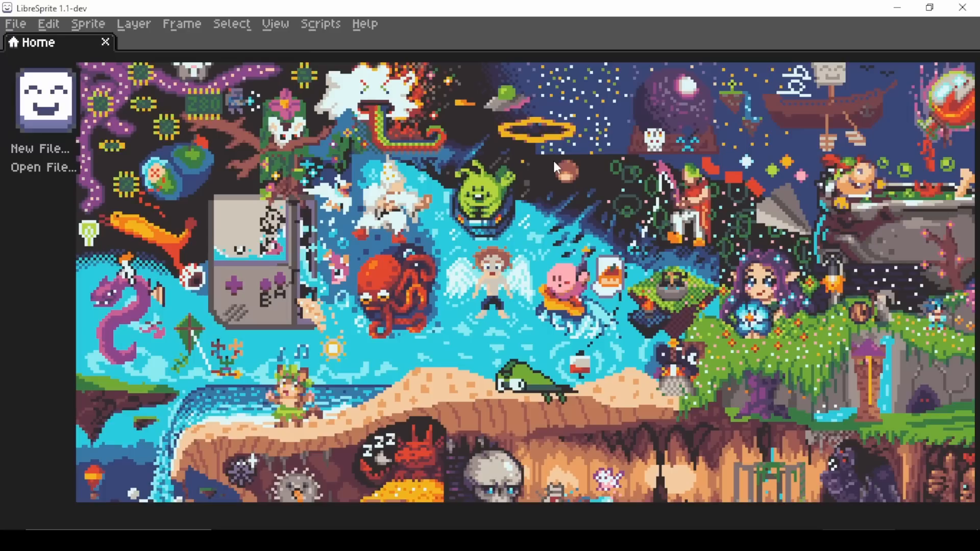
Open the image GOku 2.png from the Área de Trabalho folder.
left_click(41, 173)
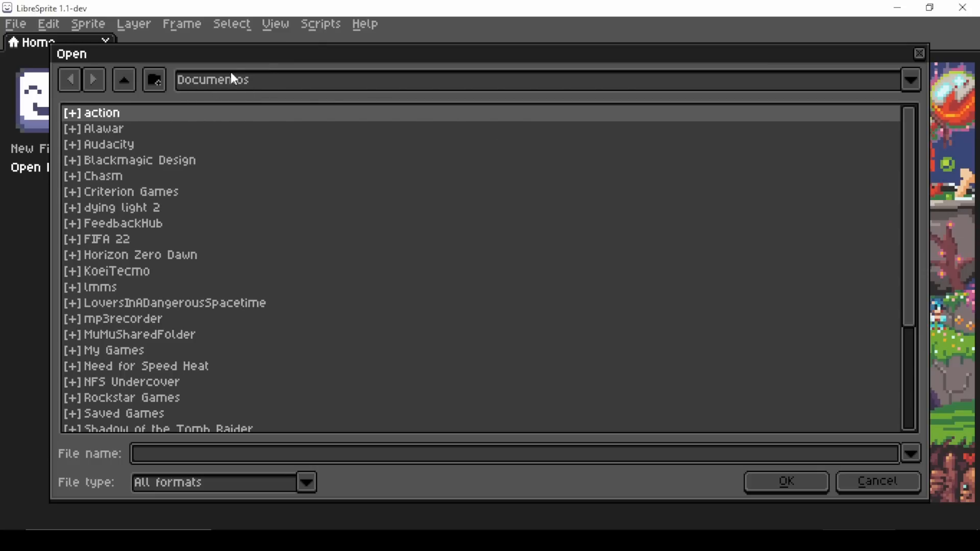
left_click(126, 81)
left_click(127, 81)
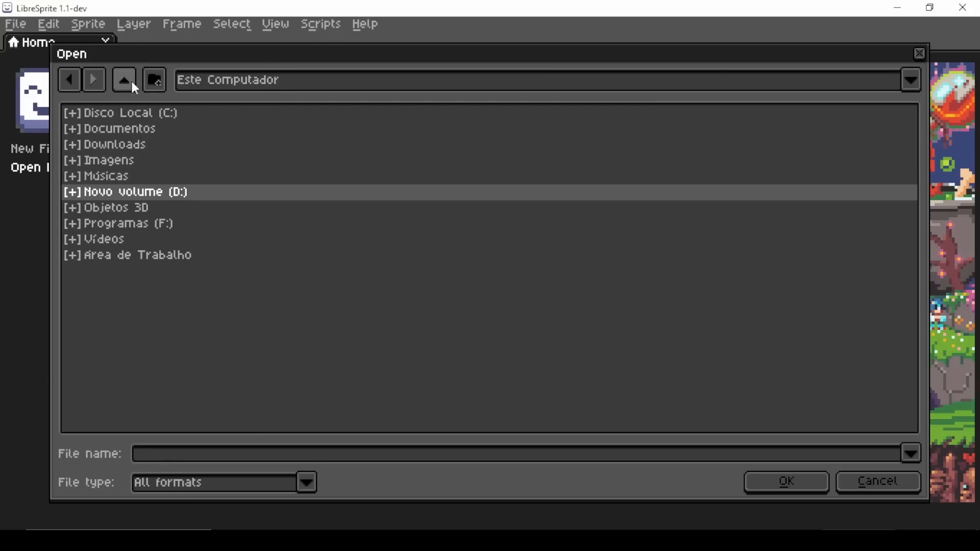
double_click(99, 255)
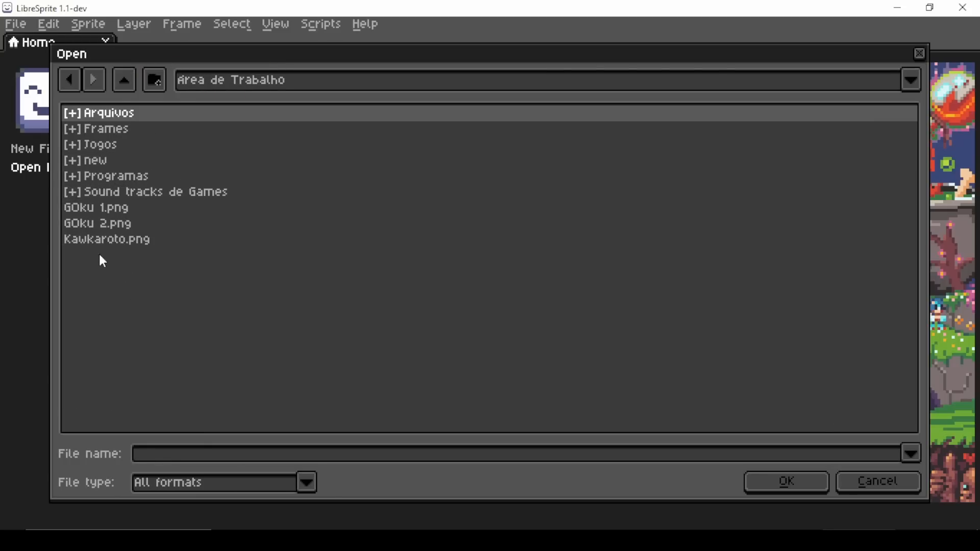
double_click(91, 225)
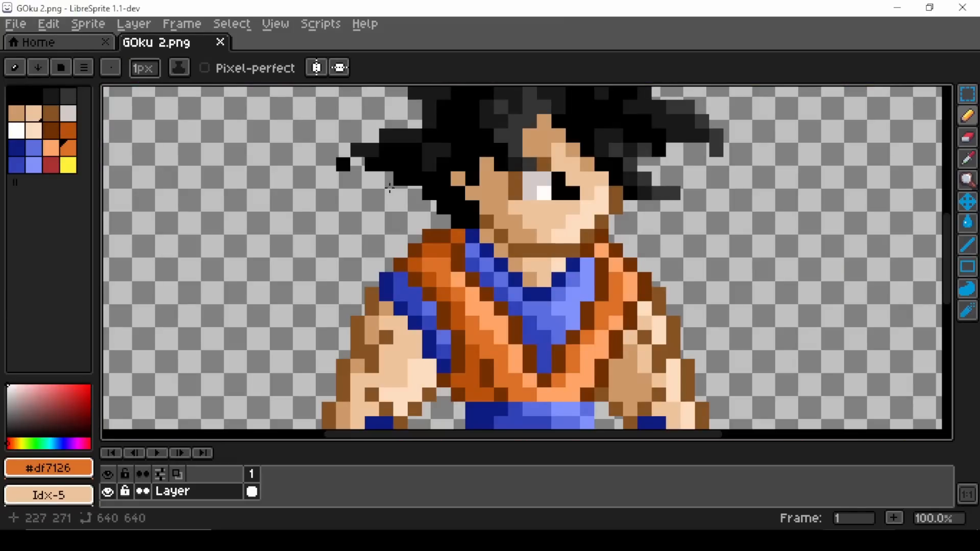
Enlarge the timeline area beneath the canvas upward and check how the sprite fits in the remaining space.
scroll(389, 188, "down", 2)
scroll(437, 171, "up", 1)
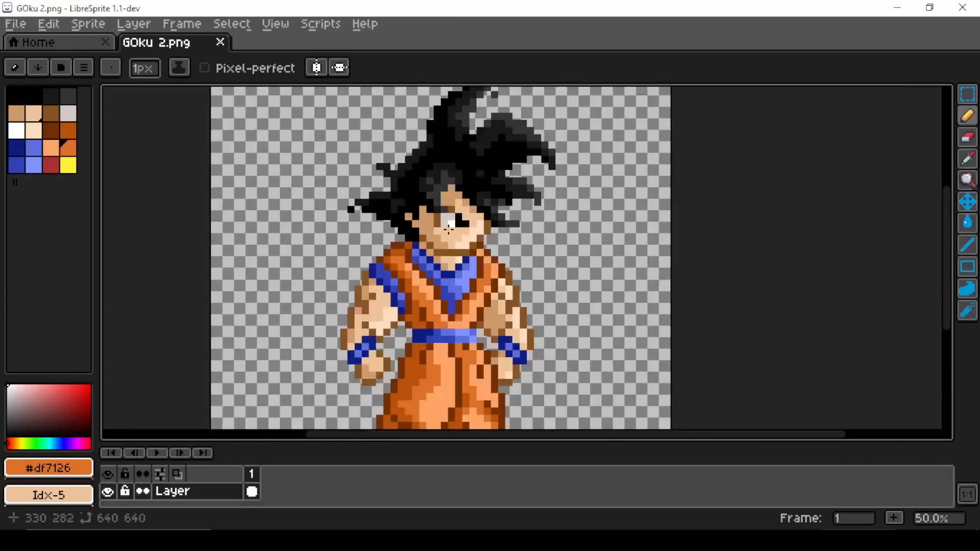
scroll(437, 171, "down", 1)
scroll(437, 171, "up", 1)
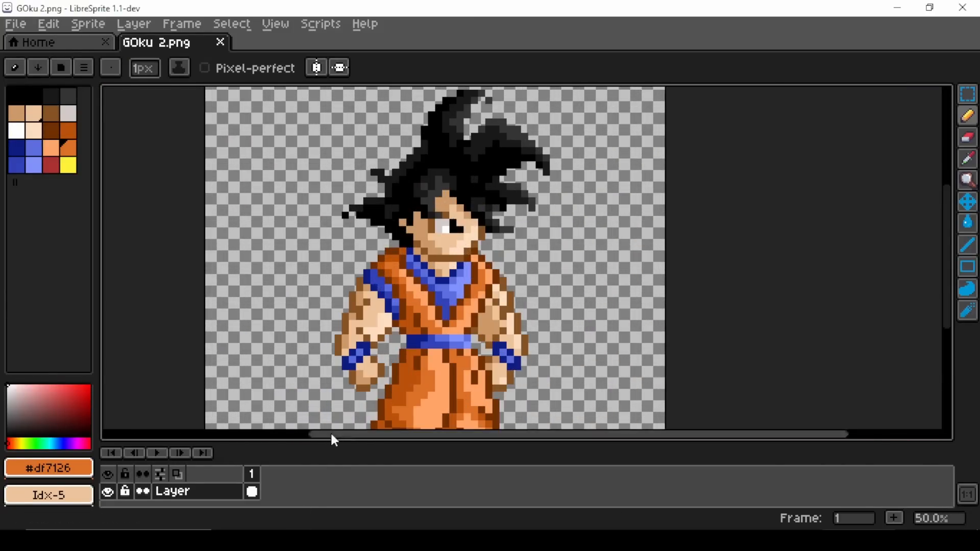
left_click_drag(328, 444, 331, 372)
scroll(299, 262, "down", 3)
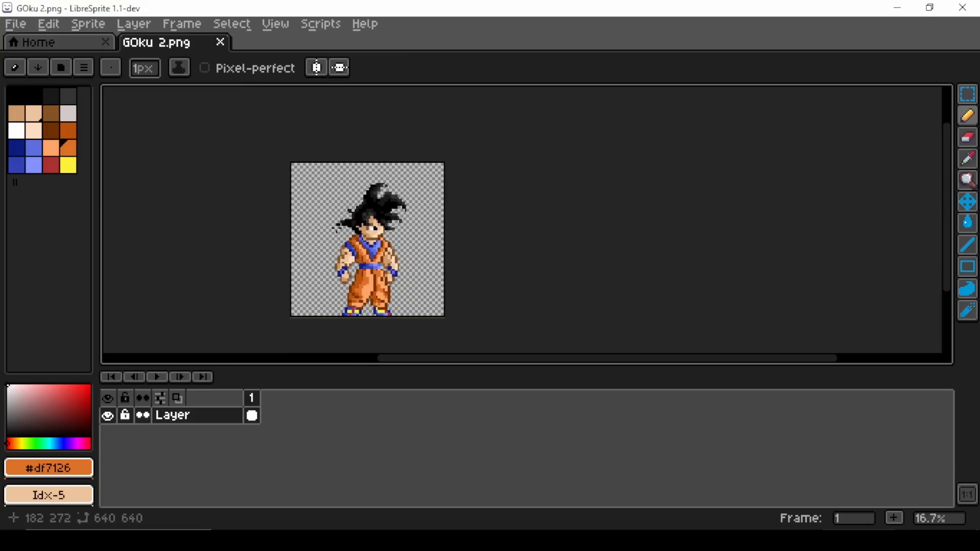
scroll(299, 262, "up", 1)
scroll(266, 255, "down", 1)
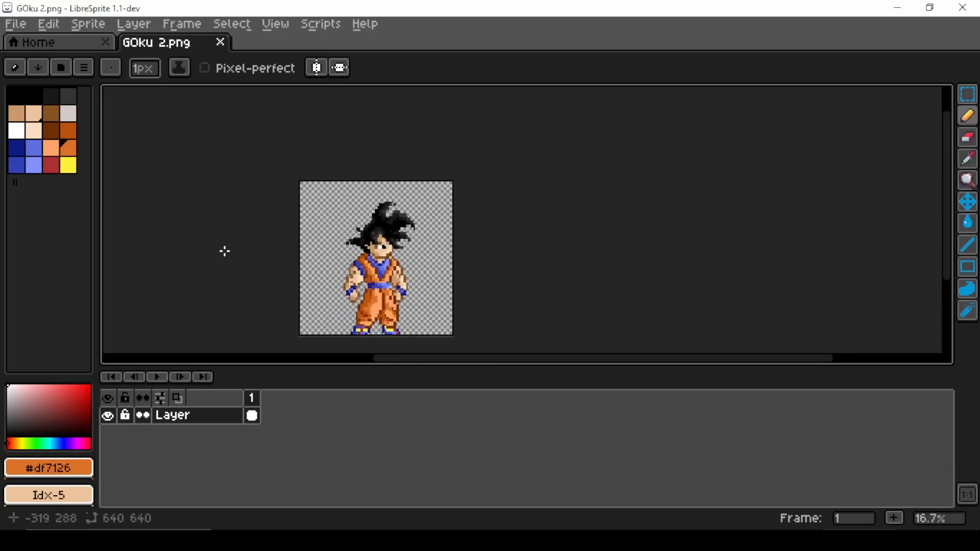
scroll(313, 290, "up", 1)
scroll(317, 337, "down", 1)
scroll(358, 333, "up", 2)
scroll(403, 273, "up", 1)
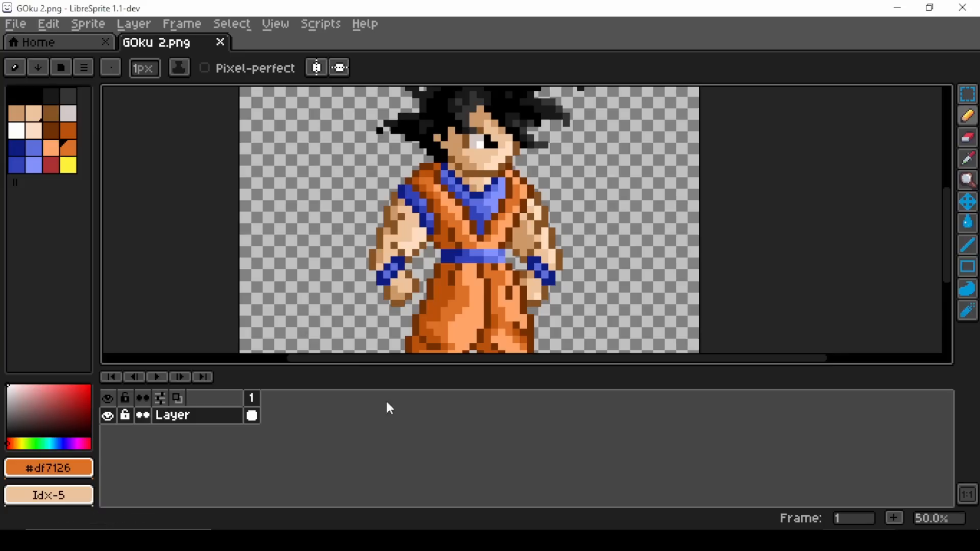
Shrink the timeline area back down and show the whole sprite on the canvas.
left_click_drag(398, 368, 398, 444)
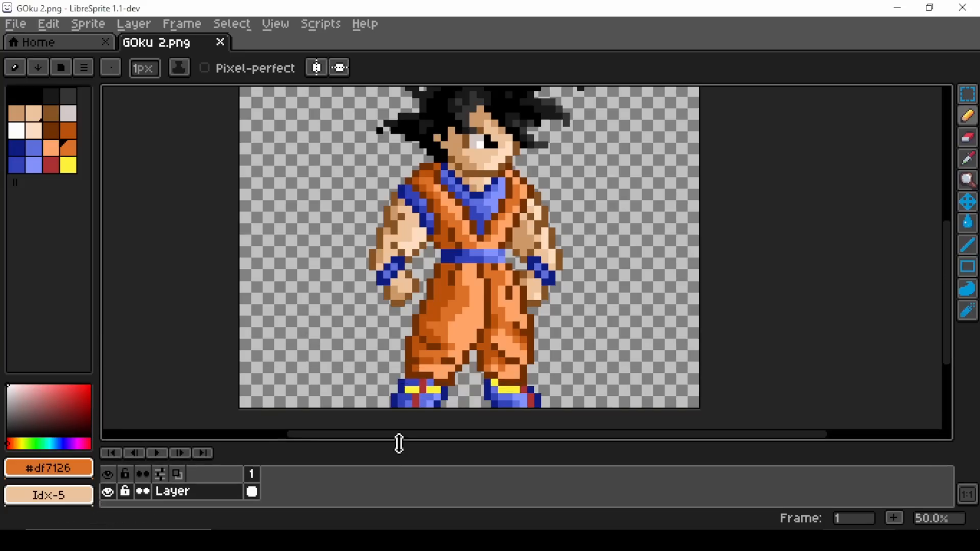
scroll(384, 309, "down", 2)
scroll(739, 228, "up", 1)
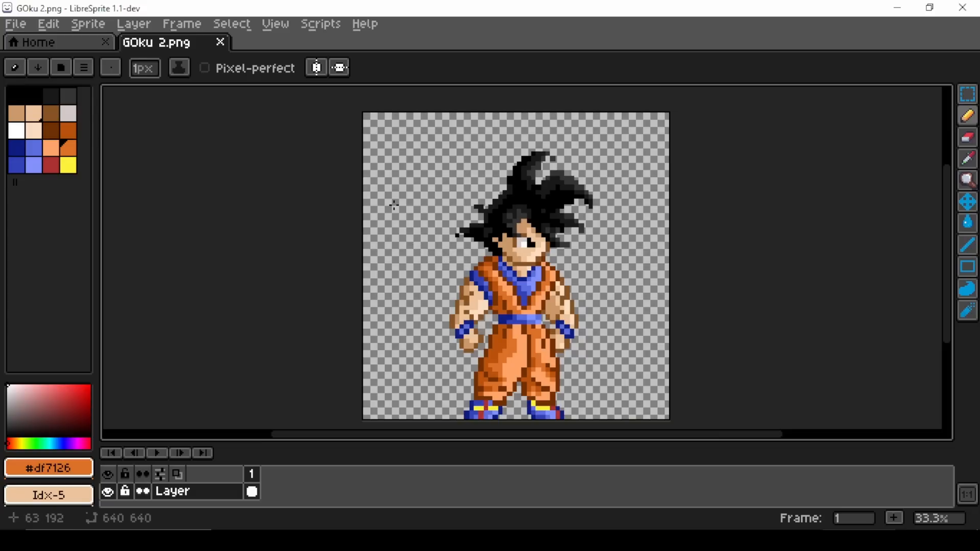
Resize the sprite to 10% (64 × 64 px) with the ratio locked and Nearest-neighbor interpolation, and check the result up close.
left_click(96, 23)
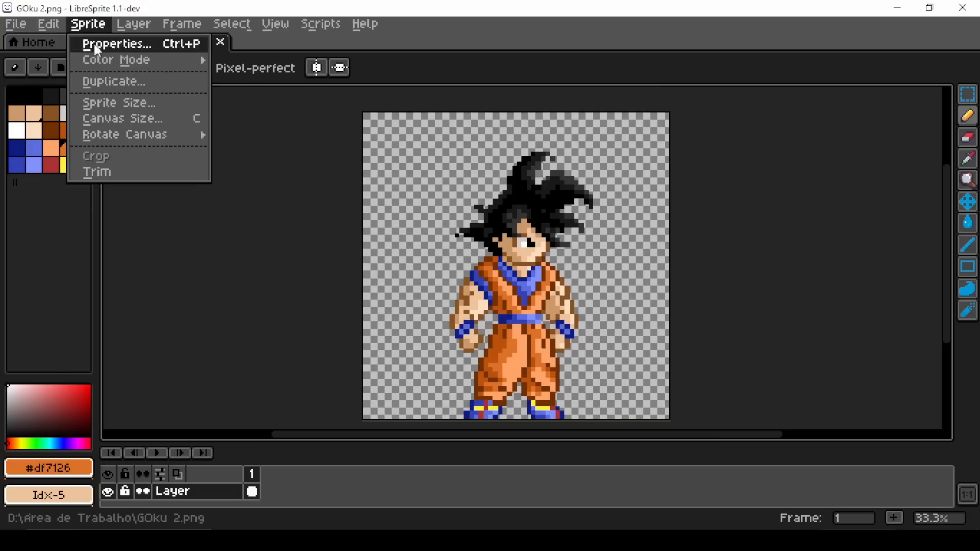
left_click(97, 99)
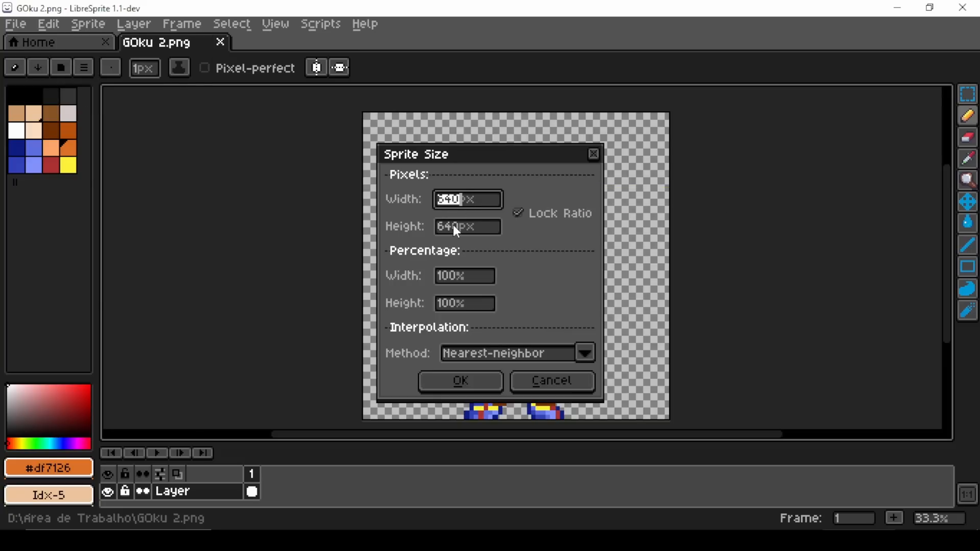
left_click(449, 277)
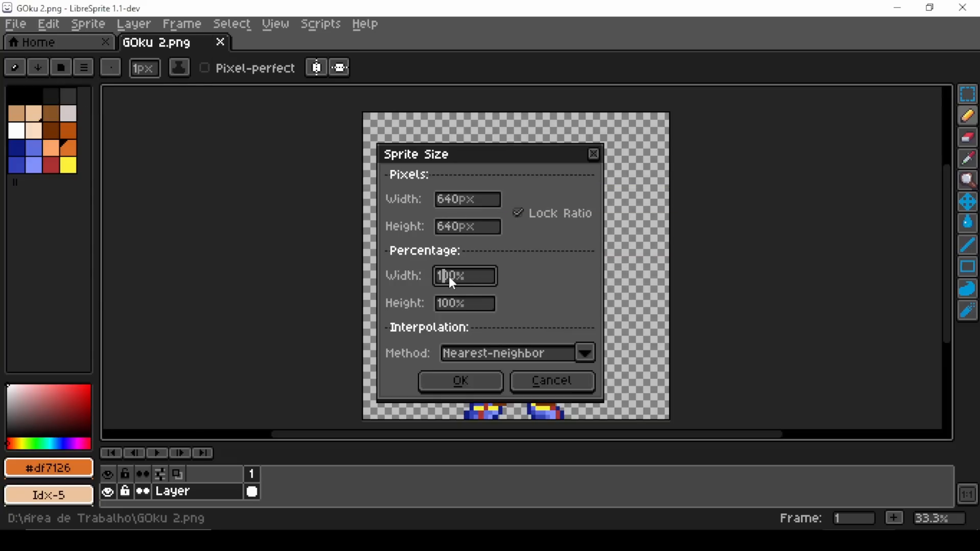
key("BackSpace")
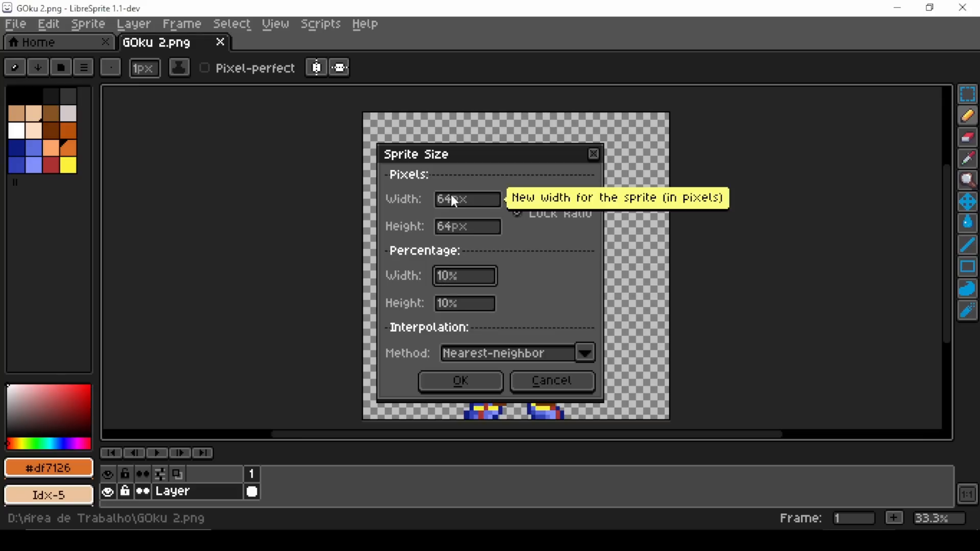
left_click(477, 379)
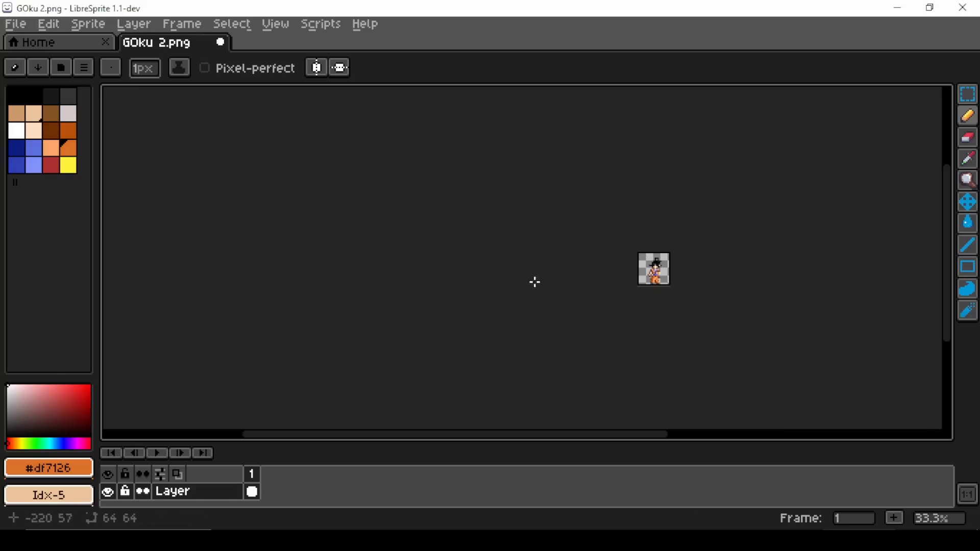
scroll(623, 295, "up", 6)
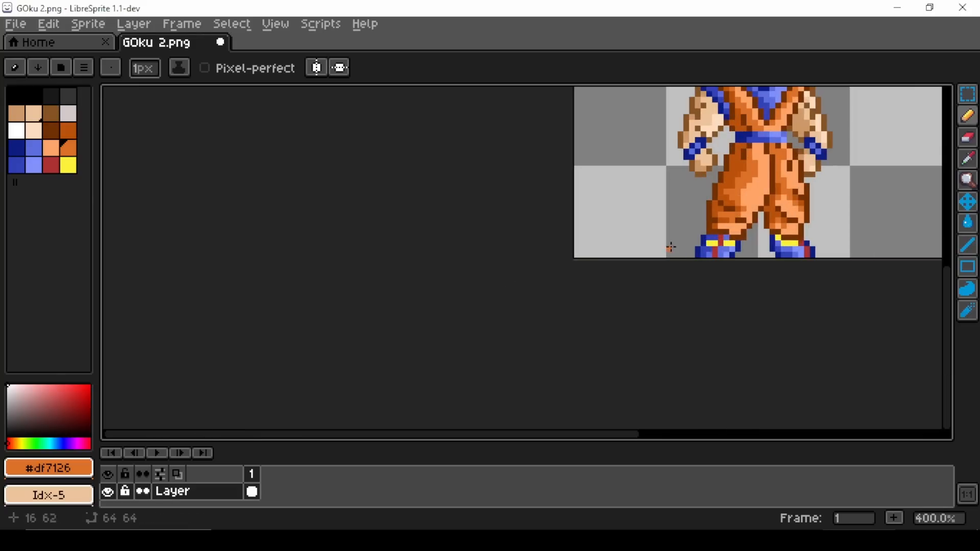
mouse_move(704, 193)
left_mouse_down()
mouse_move(431, 339)
mouse_move(441, 353)
left_mouse_up()
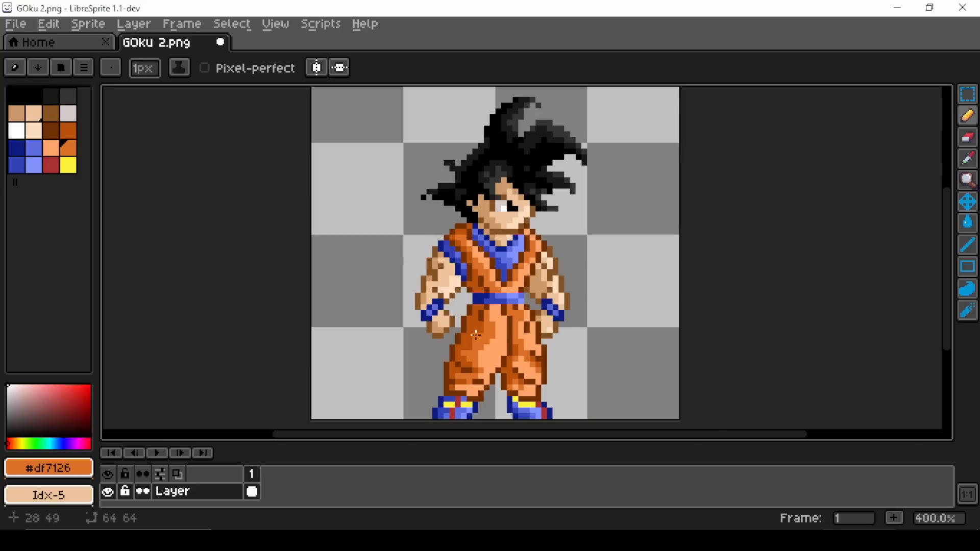
left_click_drag(483, 295, 478, 305)
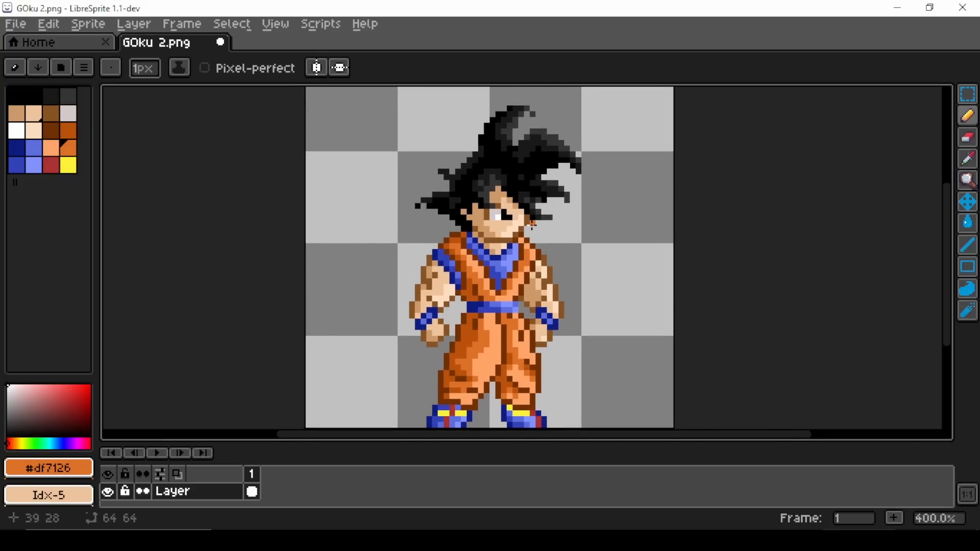
left_click_drag(533, 225, 536, 226)
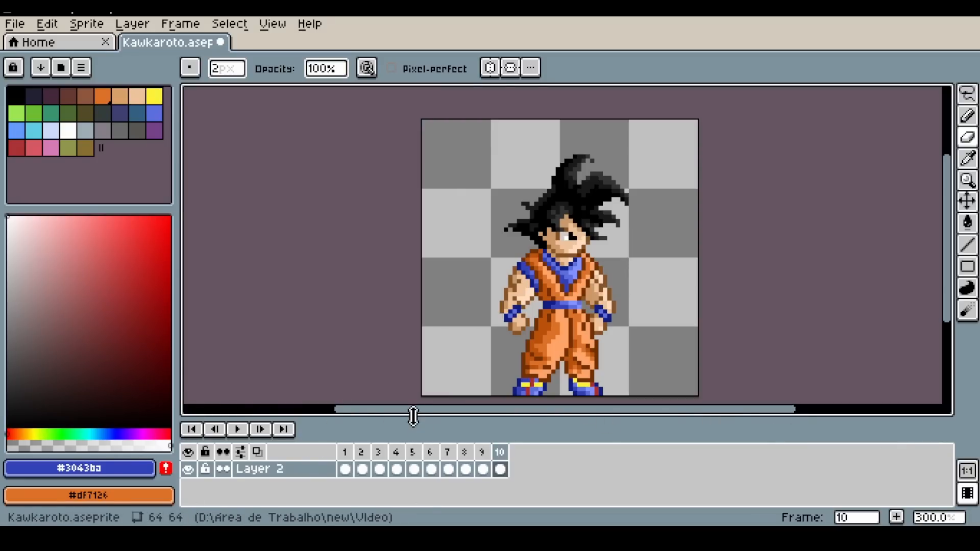
Toggle the timeline of Kawkaroto.aseprite off and on in Aseprite, leaving it hidden.
mouse_move(414, 416)
left_mouse_down()
mouse_move(422, 453)
mouse_move(431, 416)
left_mouse_up()
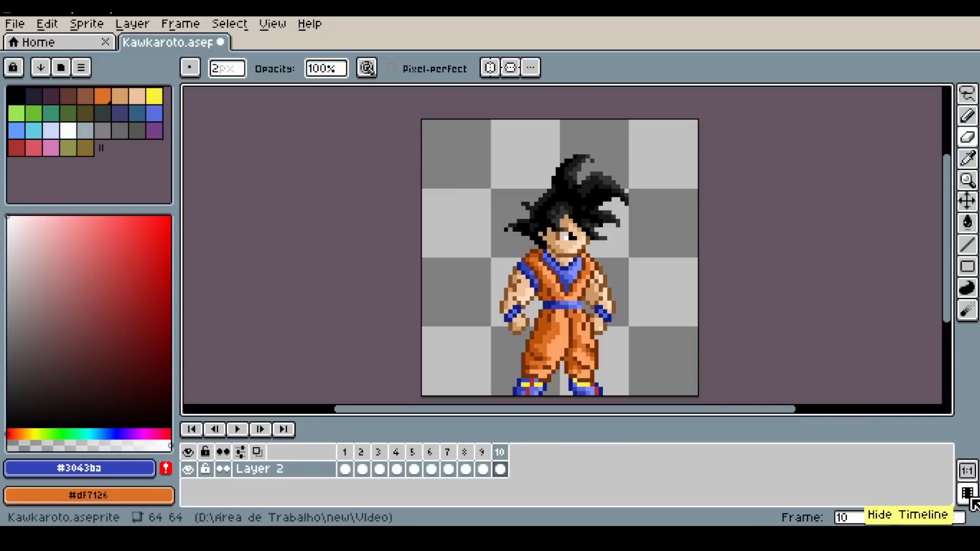
left_click(966, 493)
left_click(966, 493)
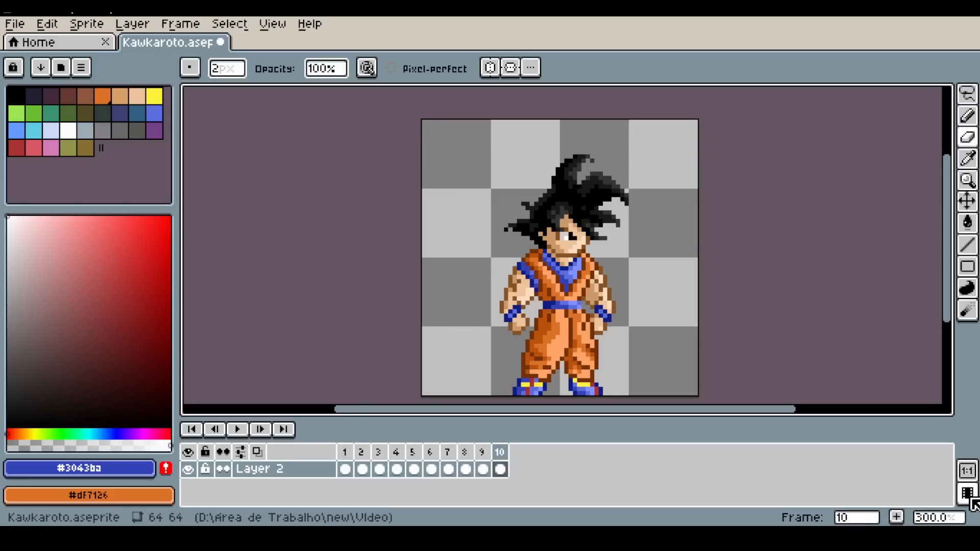
left_click(971, 501)
left_click(971, 501)
left_click(967, 494)
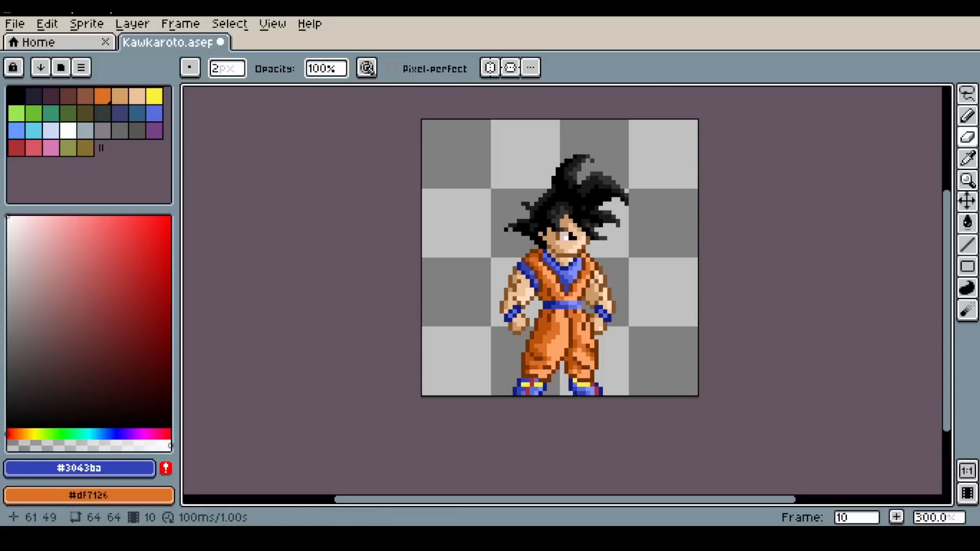
Show the timeline beneath the canvas for Kawkaroto.aseprite.
left_click(230, 26)
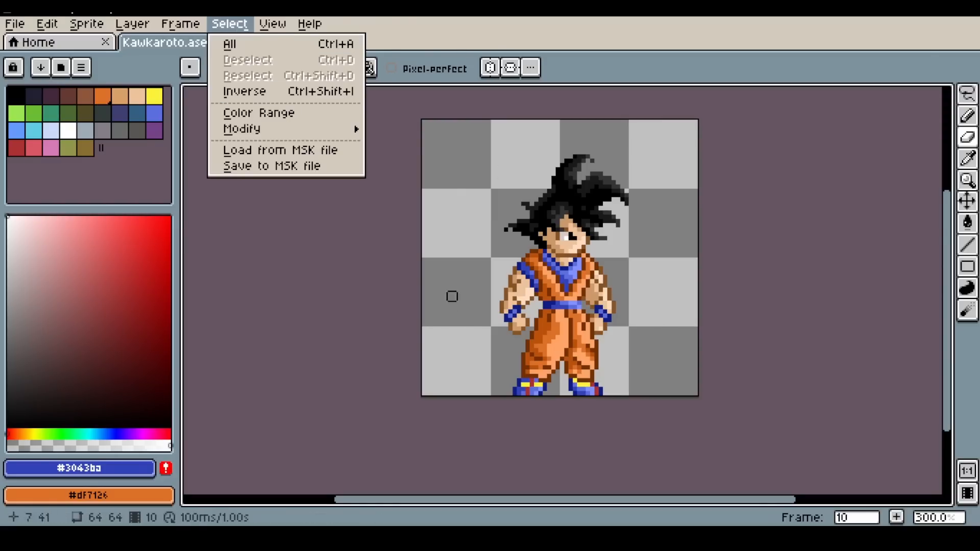
mouse_move(281, 34)
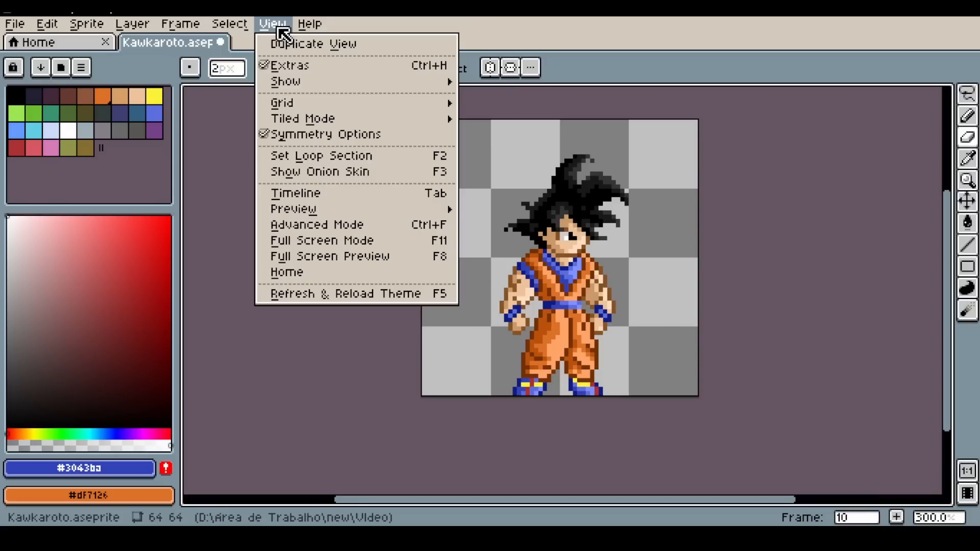
mouse_move(232, 28)
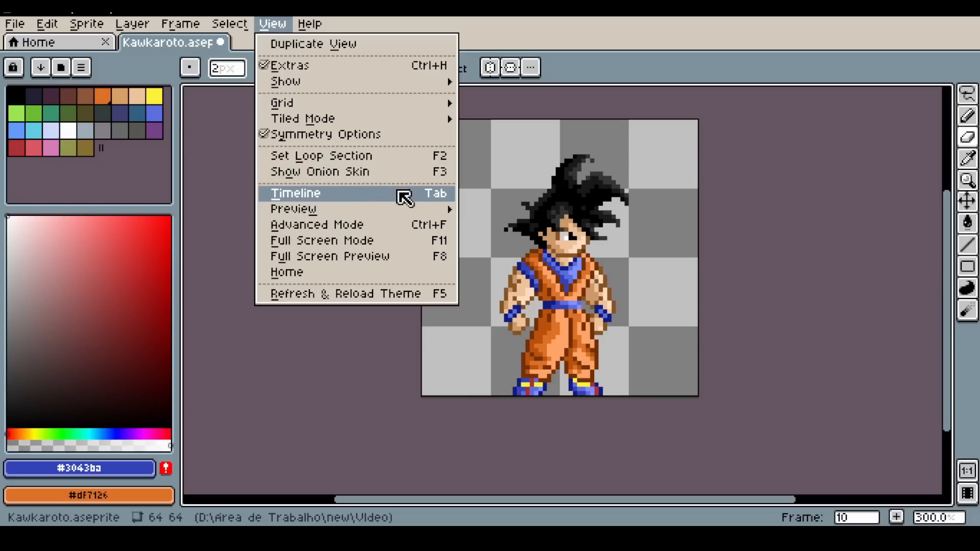
mouse_move(436, 203)
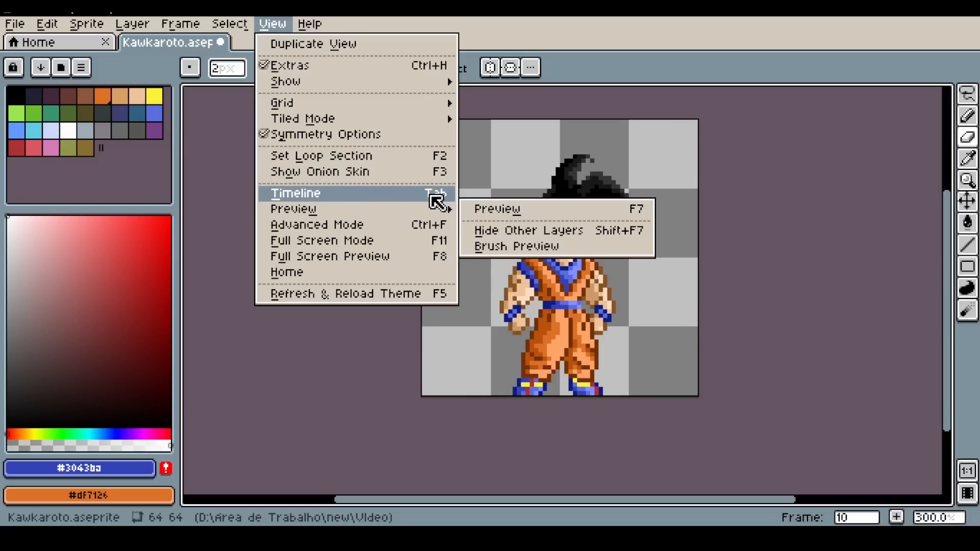
left_click(304, 199)
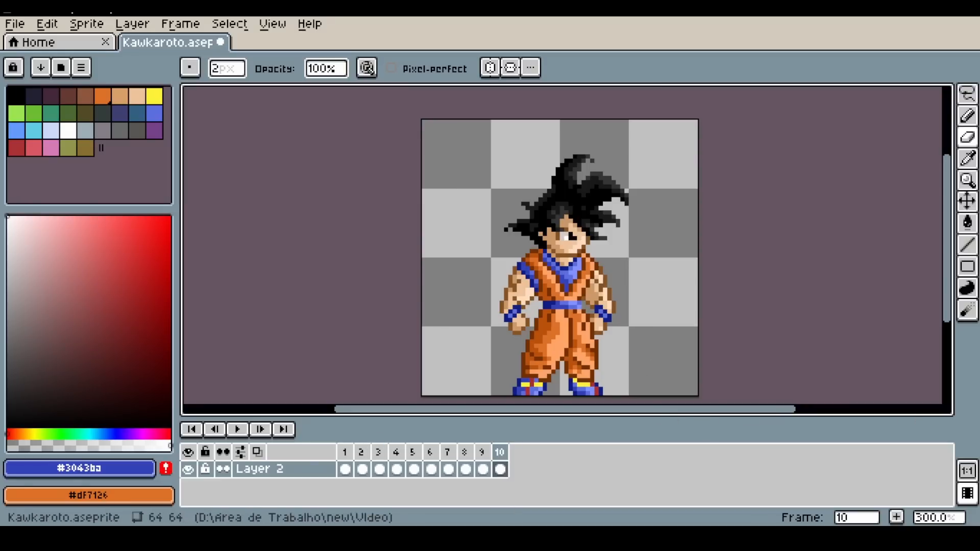
View frames 9 and 8 of the animation and return to frame 10.
mouse_move(374, 538)
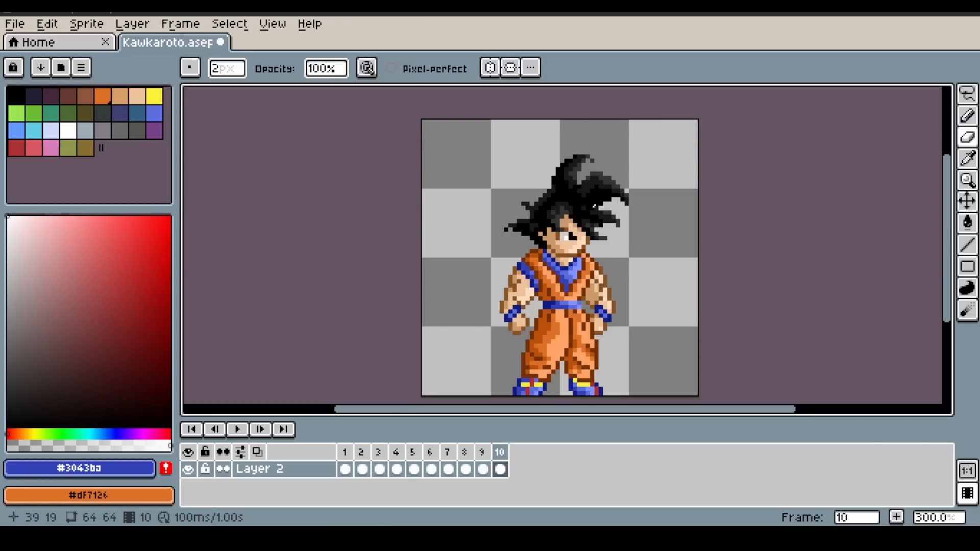
left_click(483, 467)
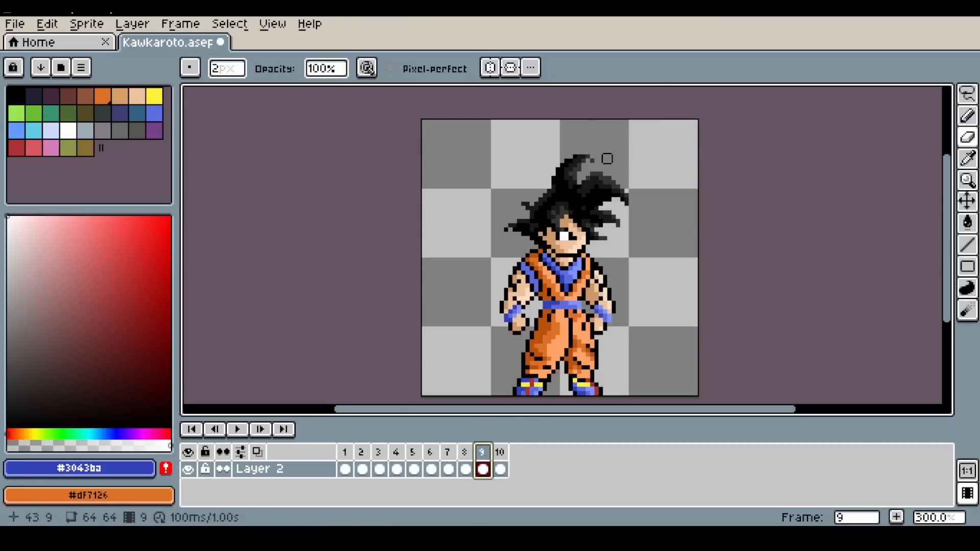
left_click(464, 453)
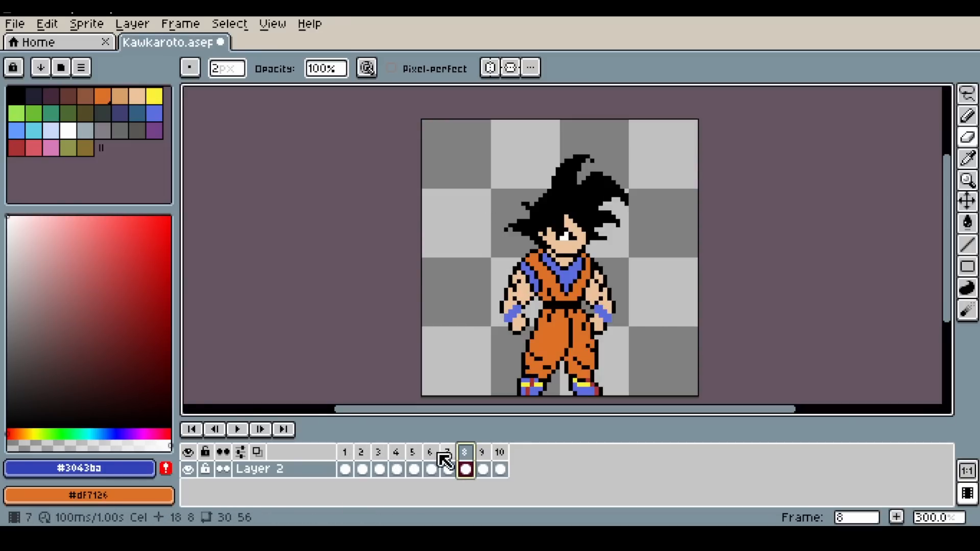
key("Right")
key("Right")
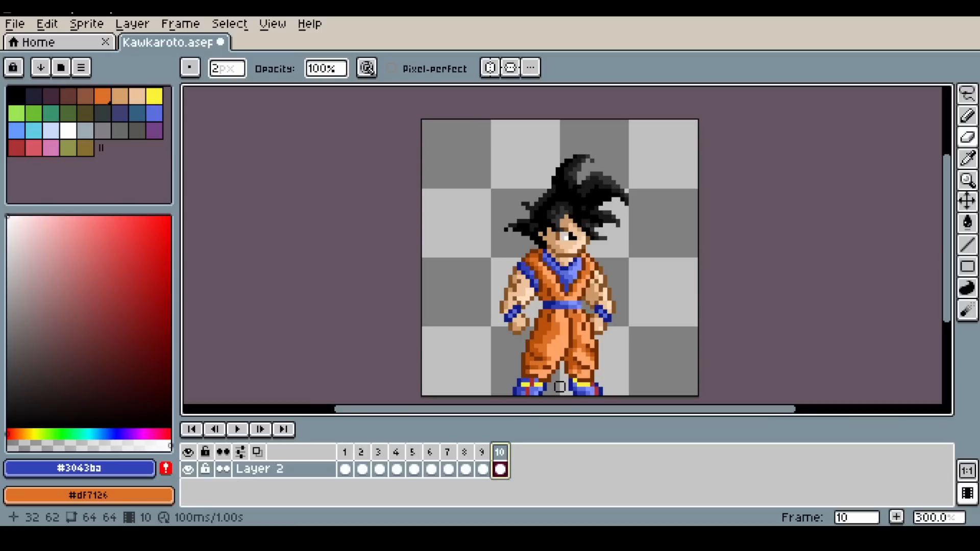
Add a new layer above Layer 2 and scribble test lines over the character in frame 10 with the Pencil tool.
key("shift+n")
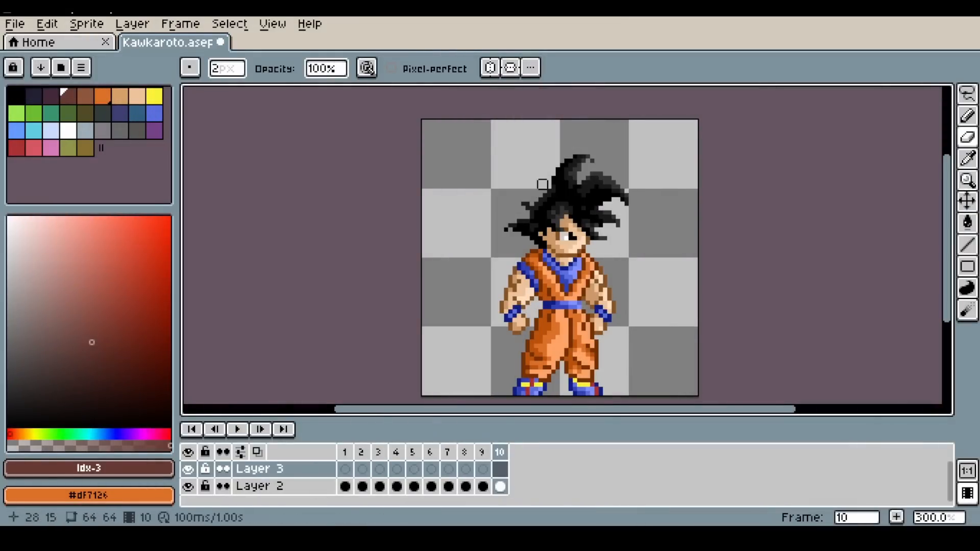
key("b")
mouse_move(513, 190)
left_mouse_down()
mouse_move(556, 160)
mouse_move(539, 242)
mouse_move(600, 347)
mouse_move(493, 229)
mouse_move(525, 233)
left_mouse_up()
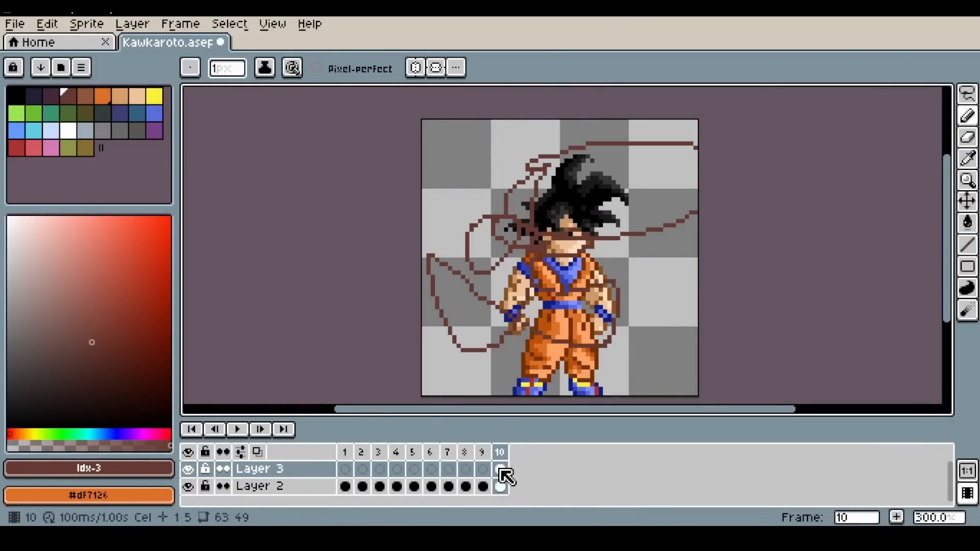
mouse_move(594, 215)
left_mouse_down()
mouse_move(586, 255)
mouse_move(494, 170)
mouse_move(575, 197)
mouse_move(531, 269)
mouse_move(578, 289)
mouse_move(549, 320)
left_mouse_up()
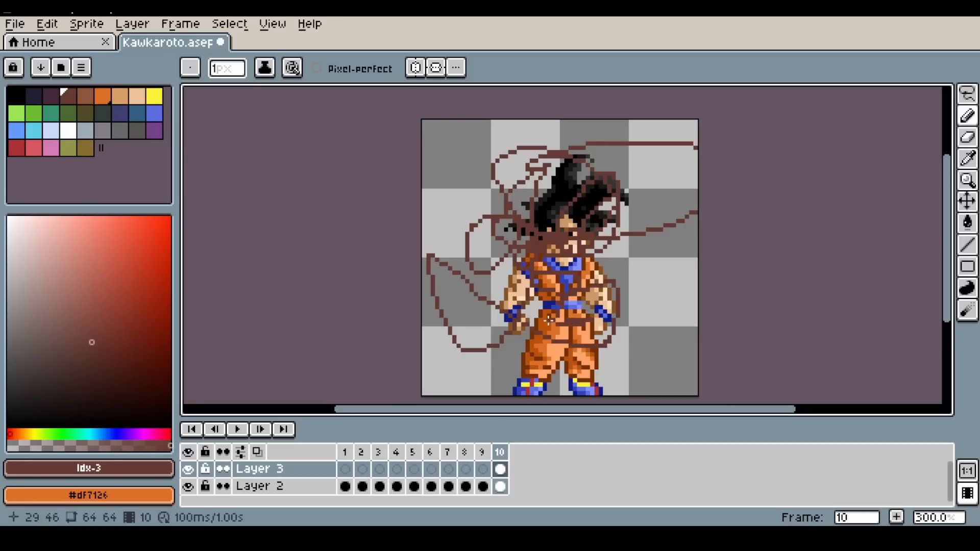
Toggle the visibility of Layer 3 several times to compare the sprite with and without the scribbles, leaving the layer hidden.
left_click(187, 470)
left_click(189, 471)
left_click(189, 469)
left_click(189, 470)
left_click(189, 469)
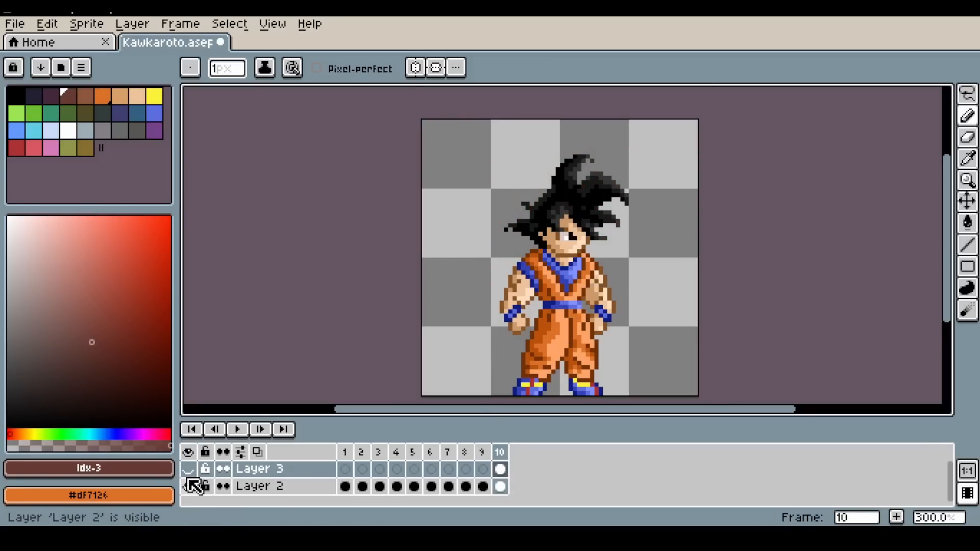
left_click(188, 470)
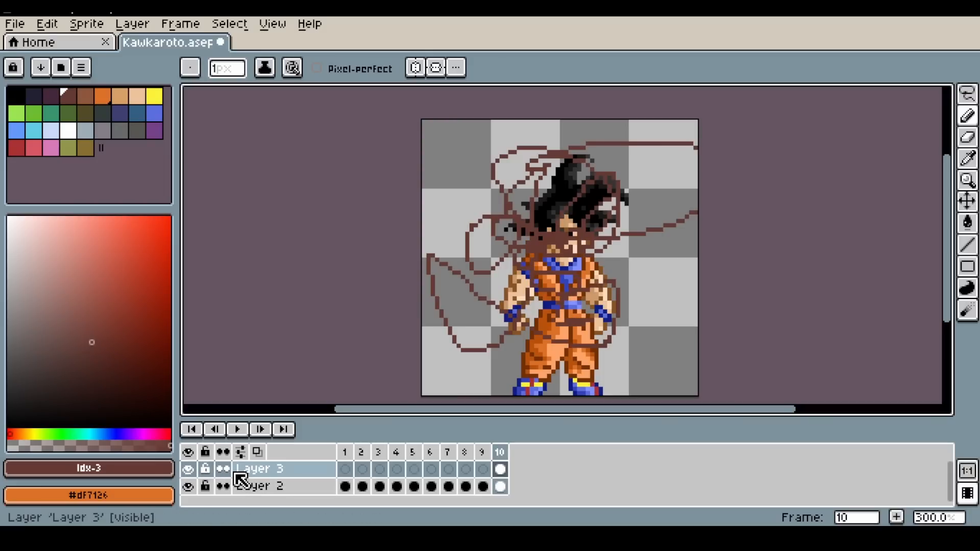
left_click(193, 471)
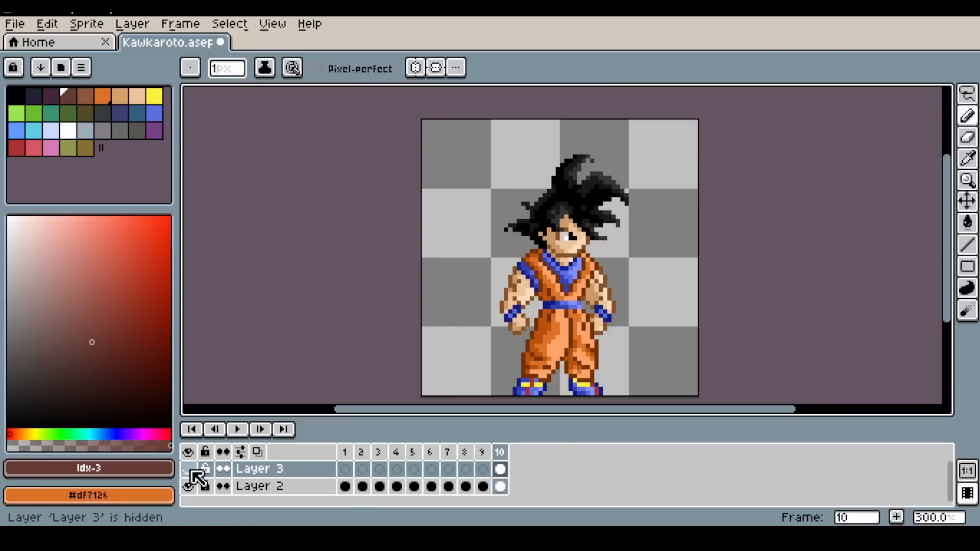
left_click(193, 470)
left_click(193, 471)
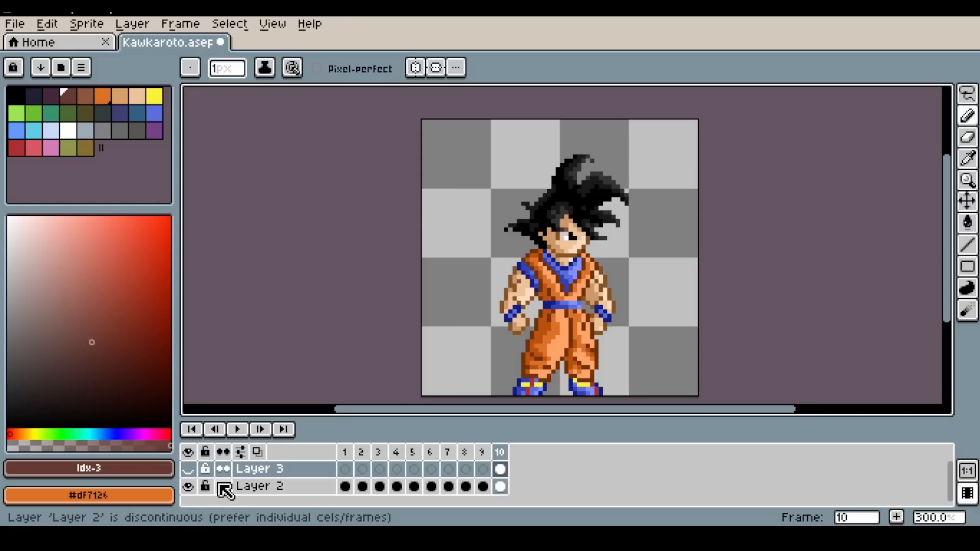
Scribble pencil lines directly on Layer 2 in frame 10 and toggle that layer's visibility off and on.
left_click(500, 487)
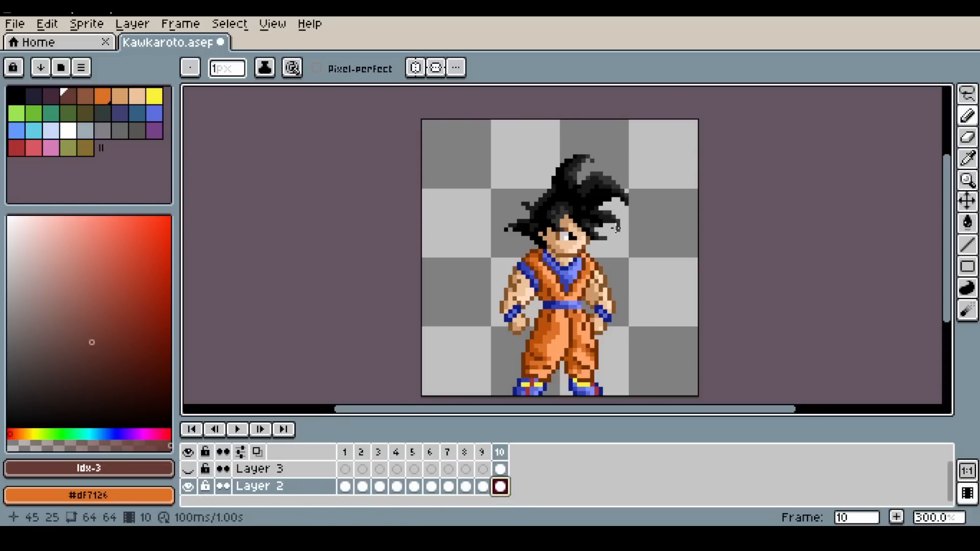
mouse_move(649, 191)
left_mouse_down()
mouse_move(534, 263)
mouse_move(611, 256)
mouse_move(605, 281)
left_mouse_up()
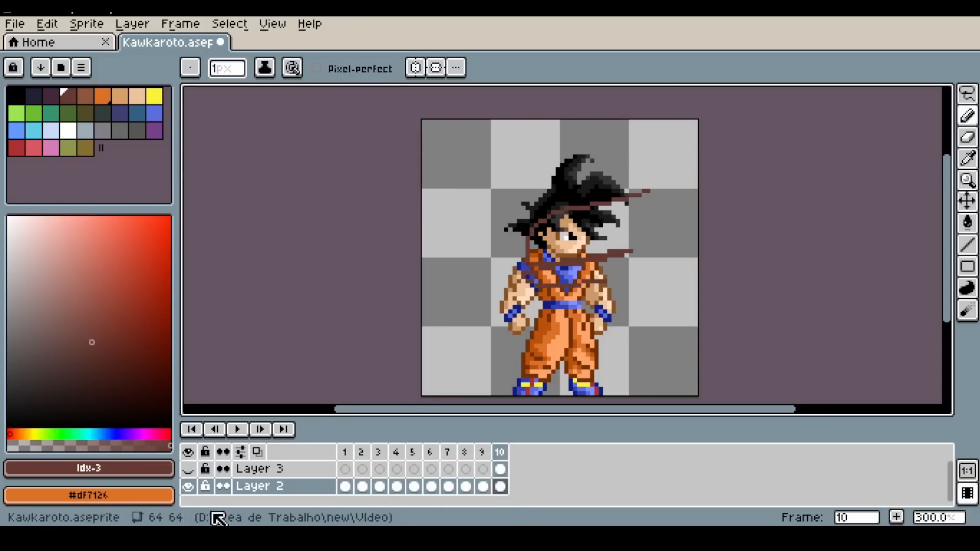
left_click(188, 487)
left_click(188, 487)
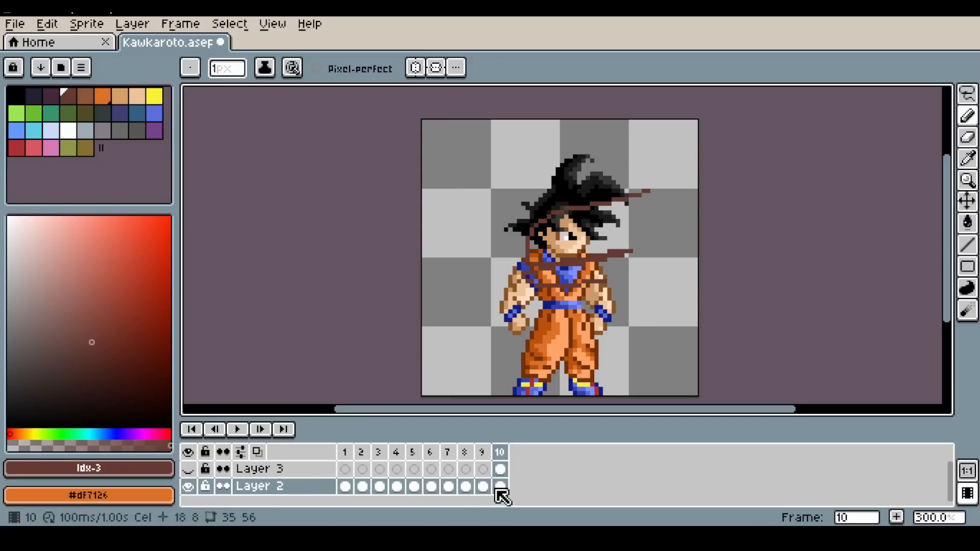
left_click(310, 472)
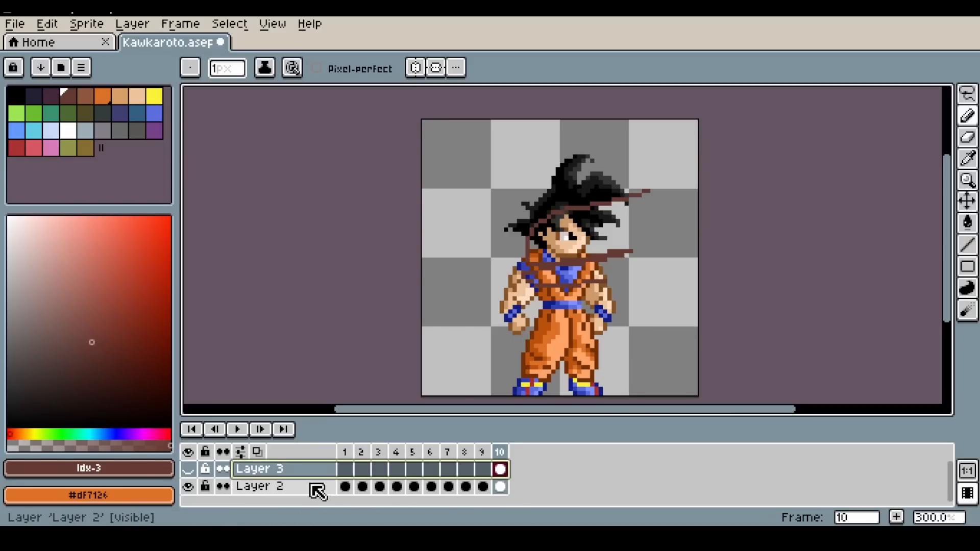
left_click(317, 492)
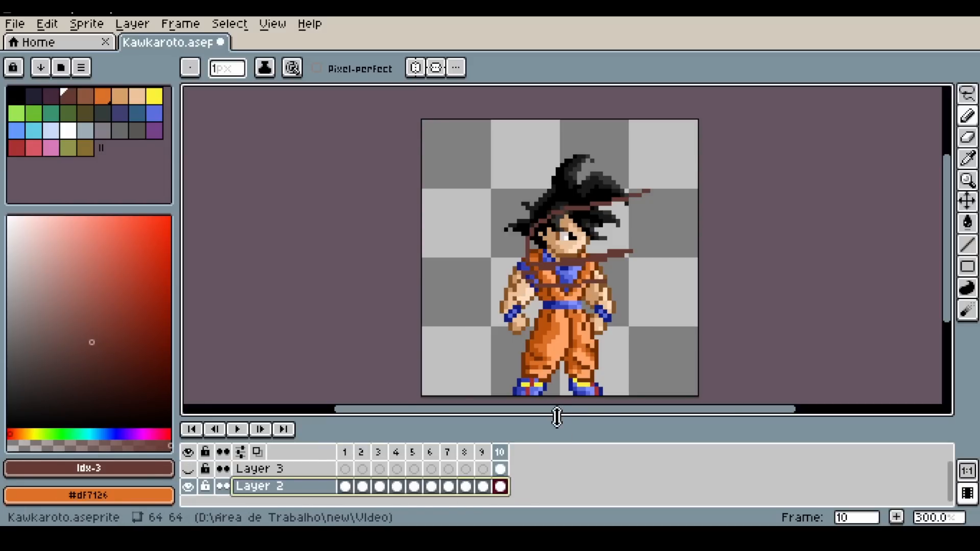
key("v")
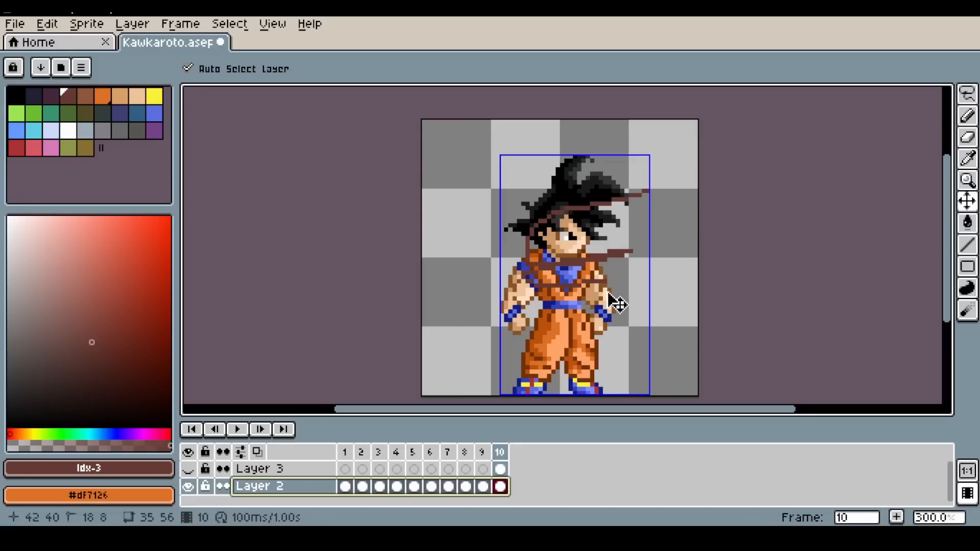
key("b")
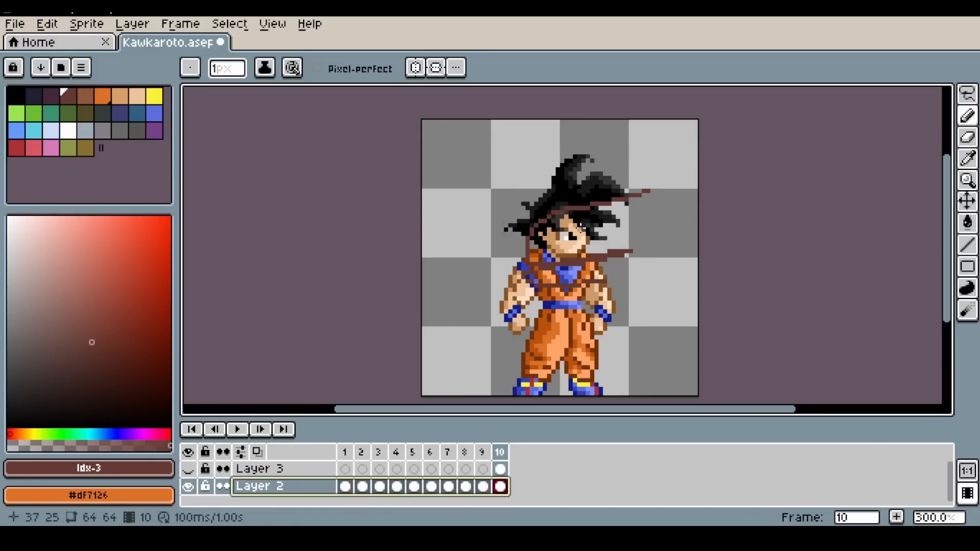
Undo the pencil lines on Layer 2, make Layer 3 visible again and undo its scribbles as well.
left_click(50, 25)
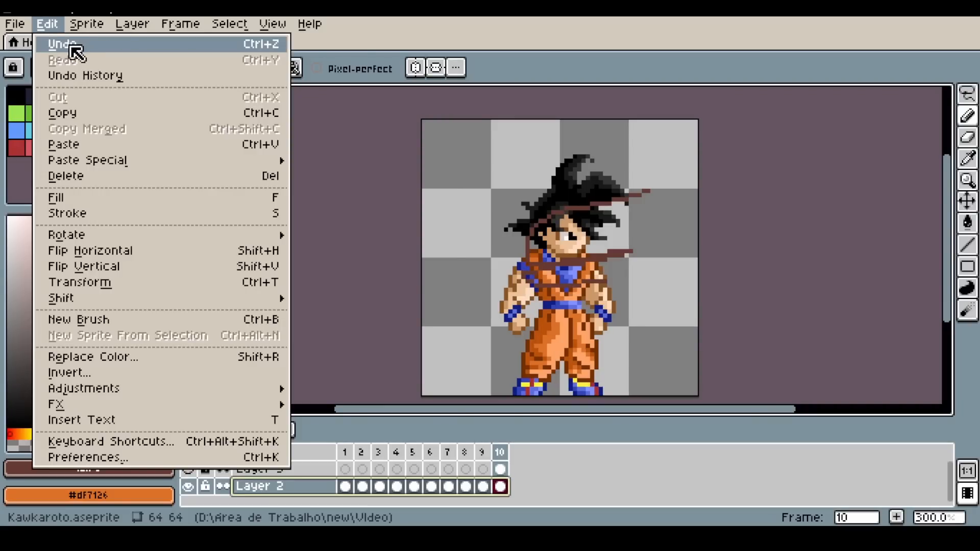
left_click(266, 49)
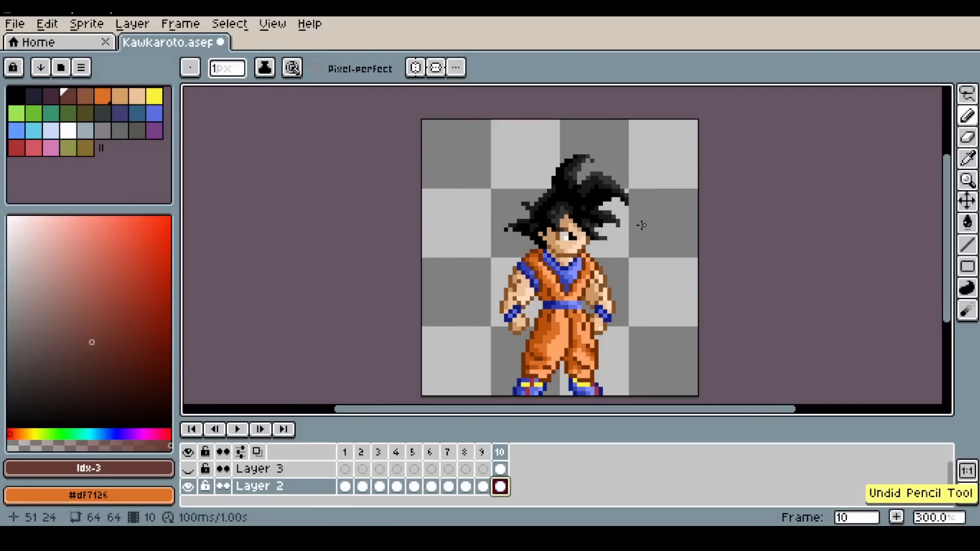
left_click(188, 468)
key("v")
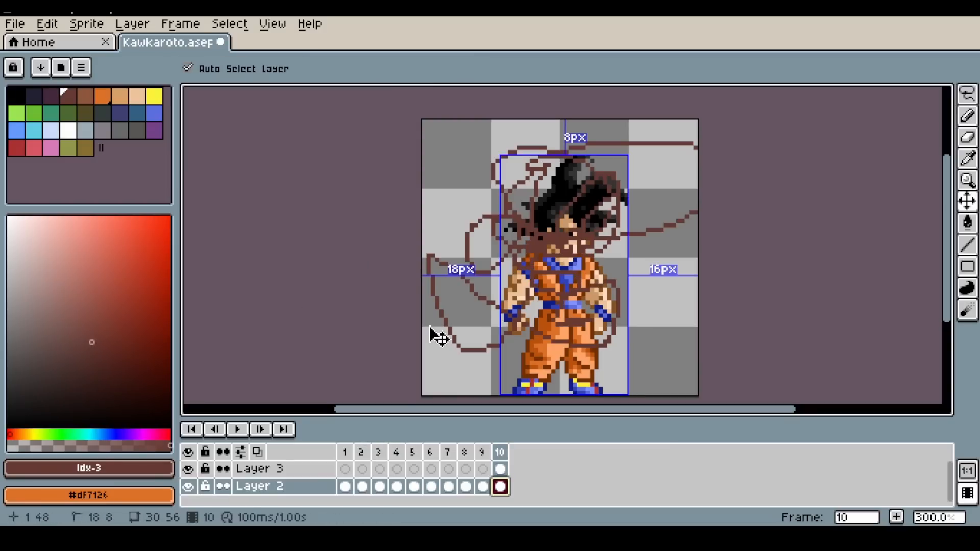
key("ctrl+z")
key("ctrl+z")
key("b")
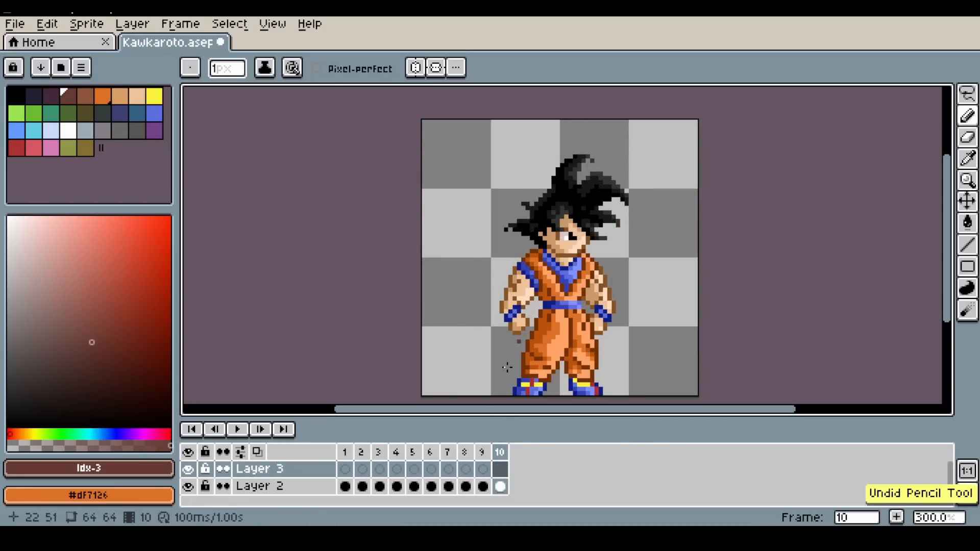
Select the frame 10 cels of both layers in turn and toggle the layers' visibility, leaving Layer 2 and Layer 3 visible.
left_click(500, 486)
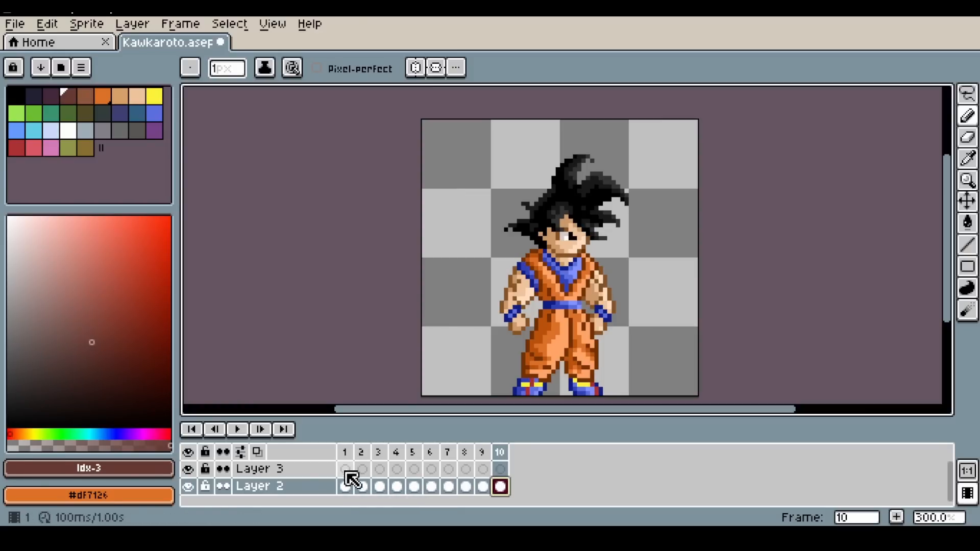
left_click(500, 469)
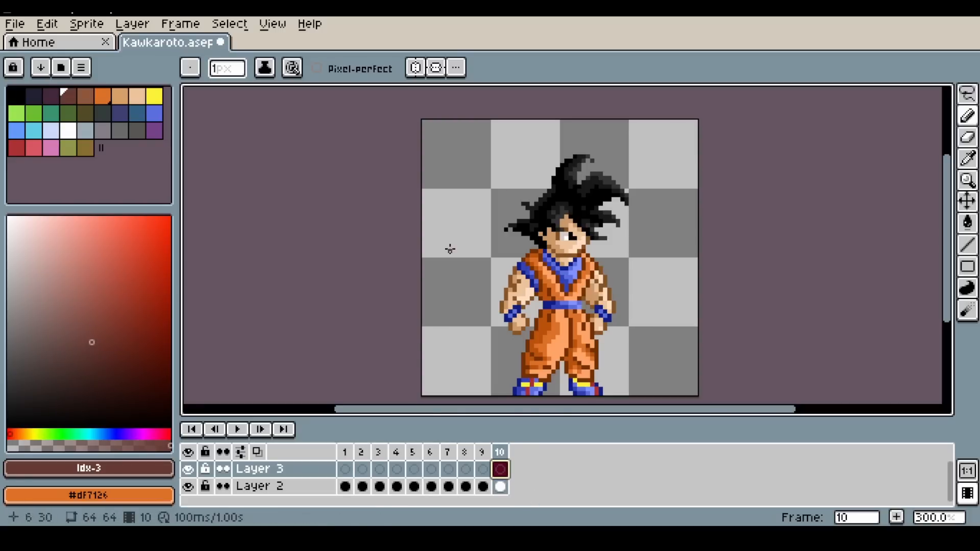
left_click(189, 486)
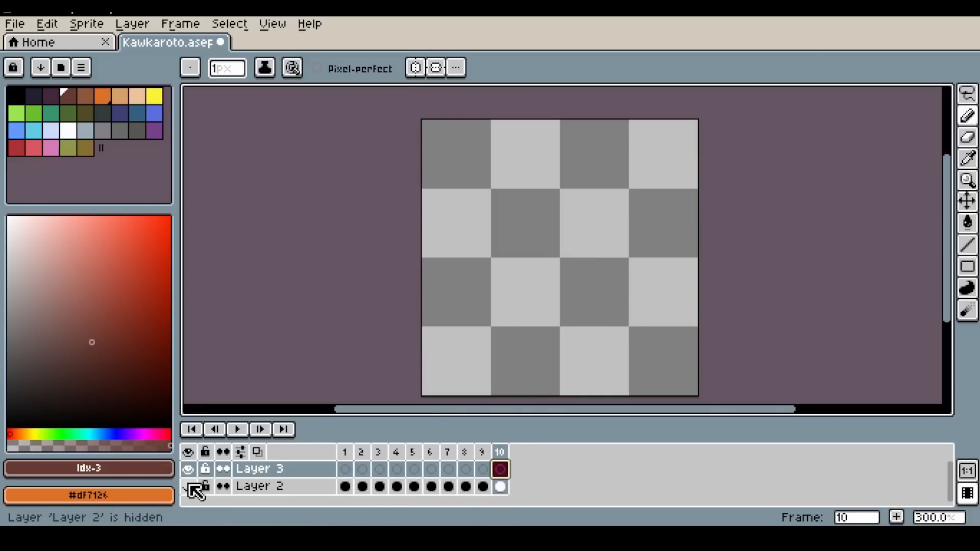
left_click(189, 487)
left_click(188, 486)
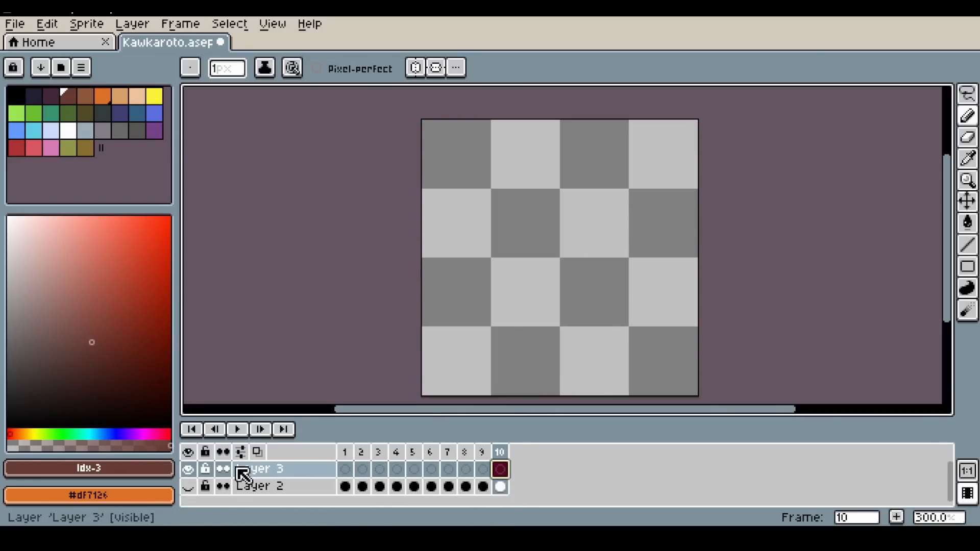
left_click(189, 469)
left_click(188, 486)
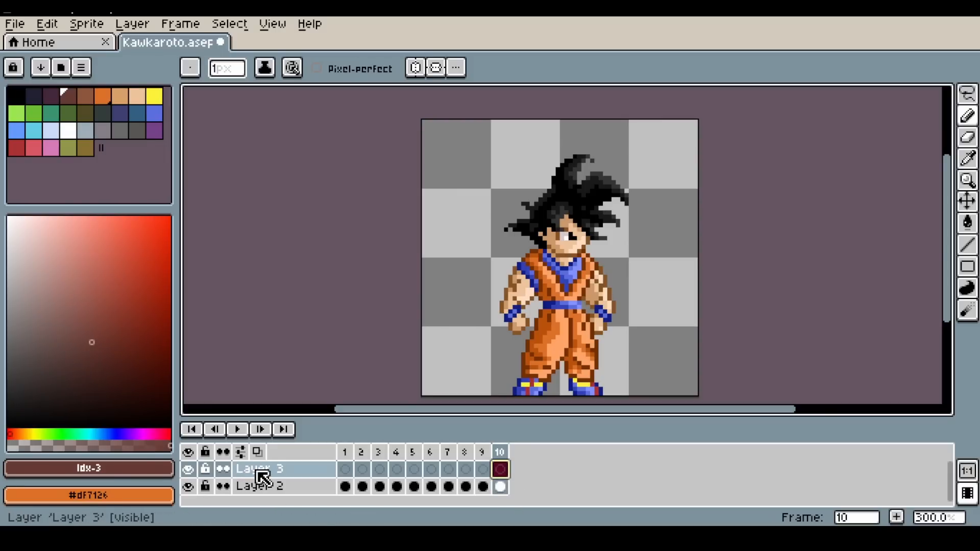
Rename Layer 2 to Camada 11 in its layer properties.
left_click(277, 491)
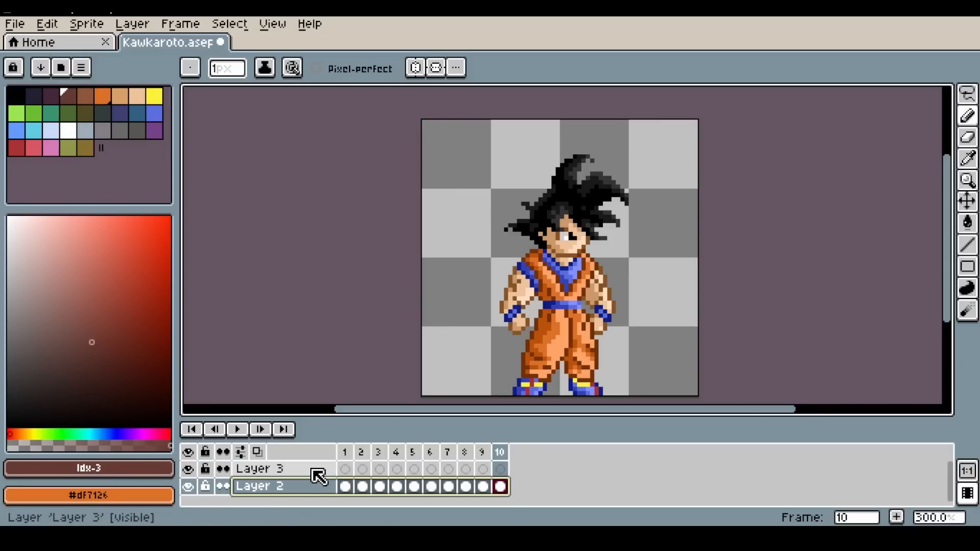
double_click(264, 490)
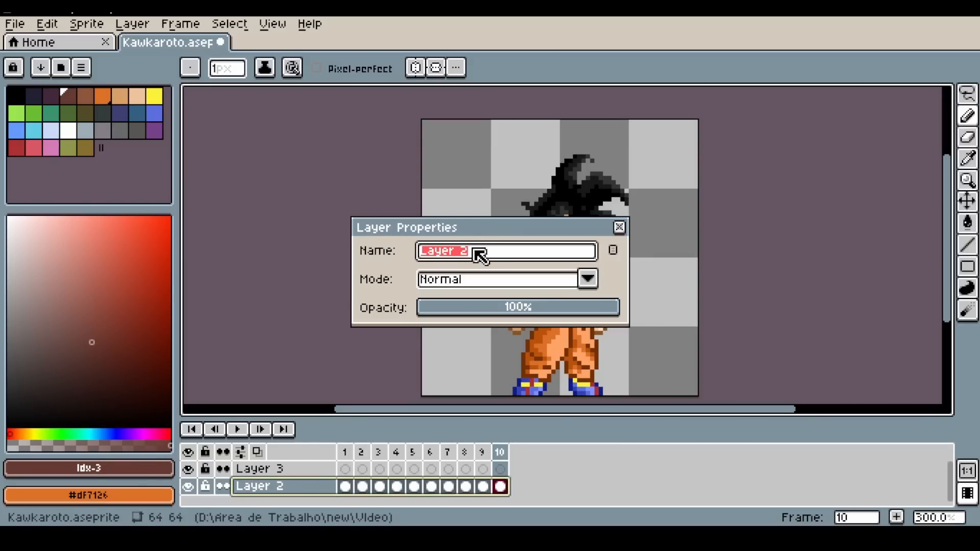
type("11")
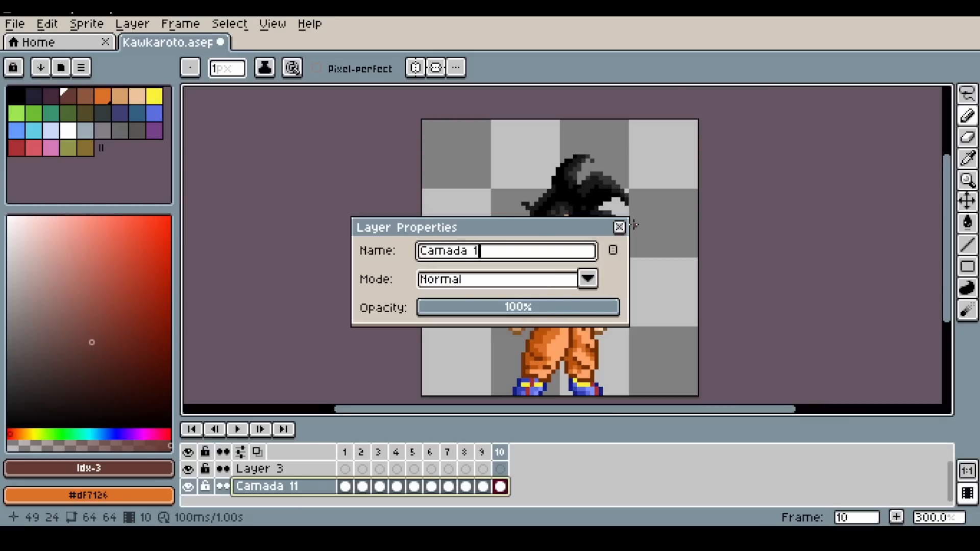
key("Return")
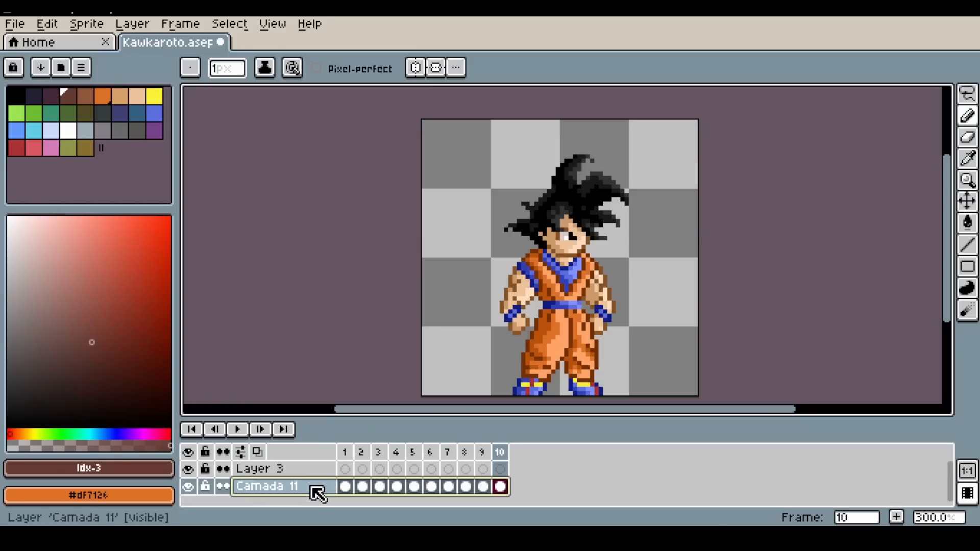
left_click(330, 487)
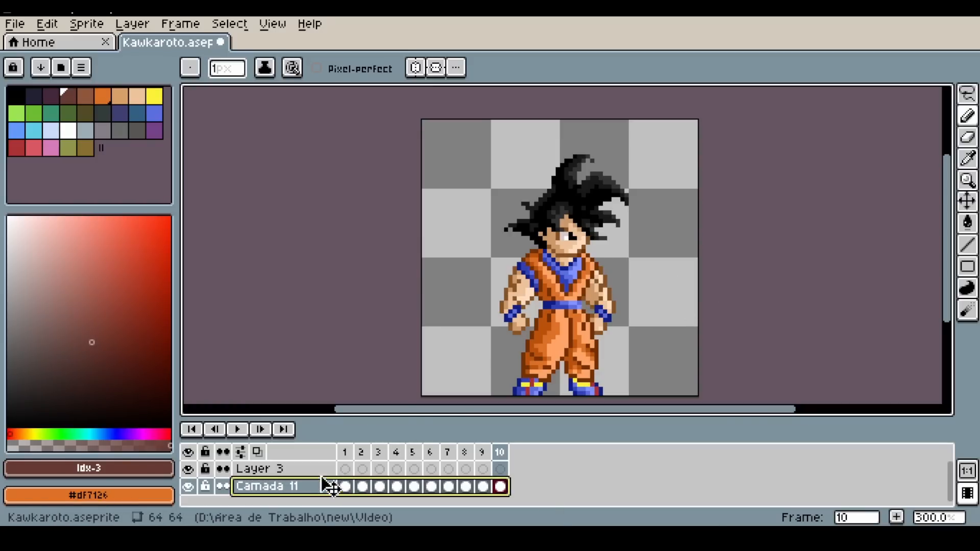
Add a new frame after frame 10, compare both frames, delete the new one and review the New Frame command.
left_click(500, 452)
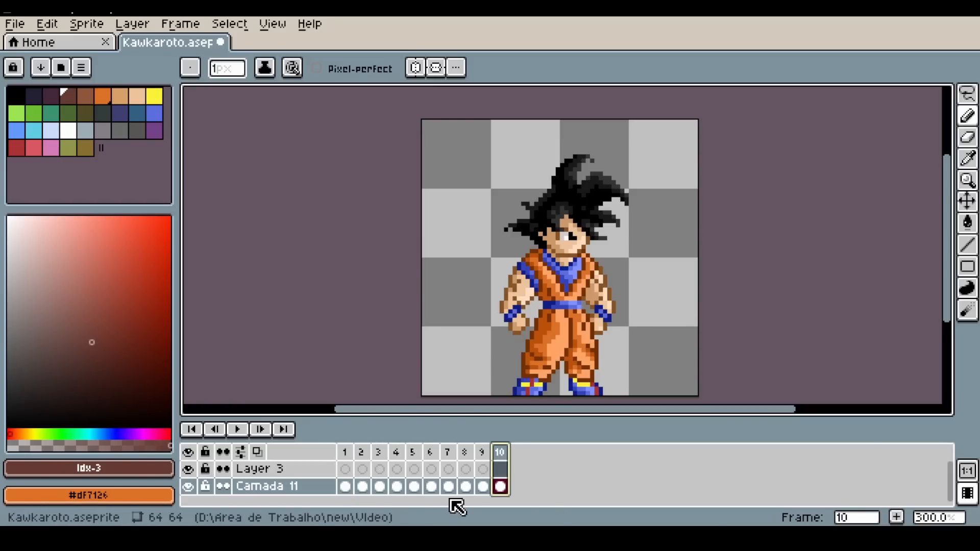
key("alt+n")
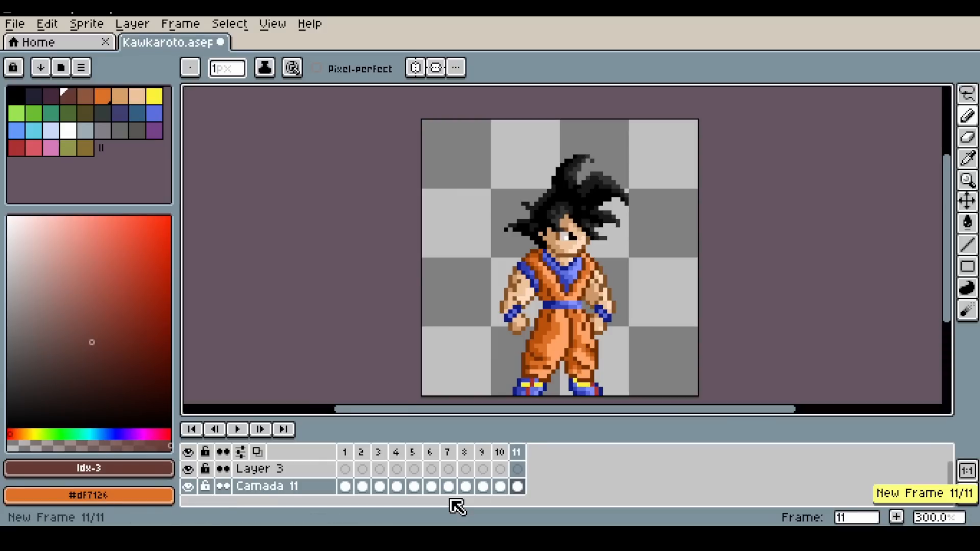
left_click(500, 452)
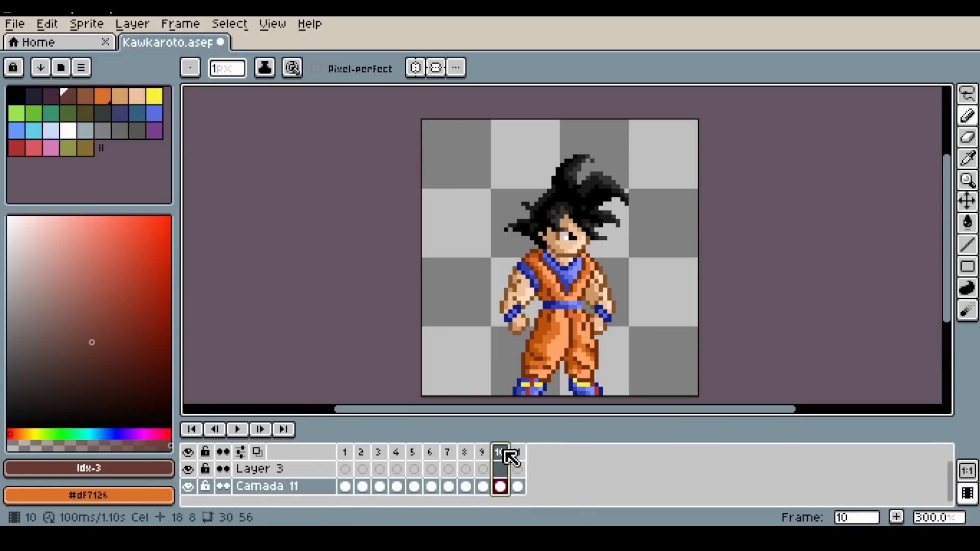
left_click(517, 453)
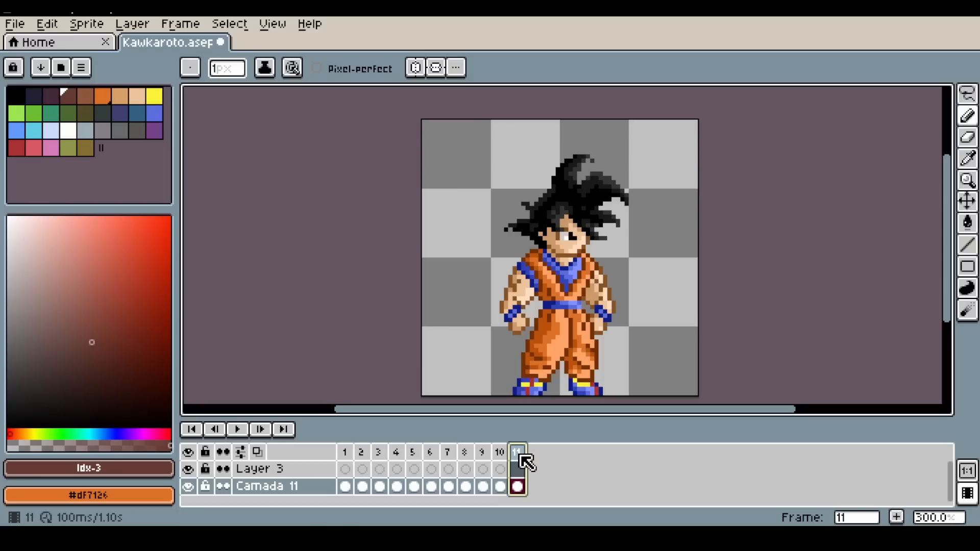
key("alt+c")
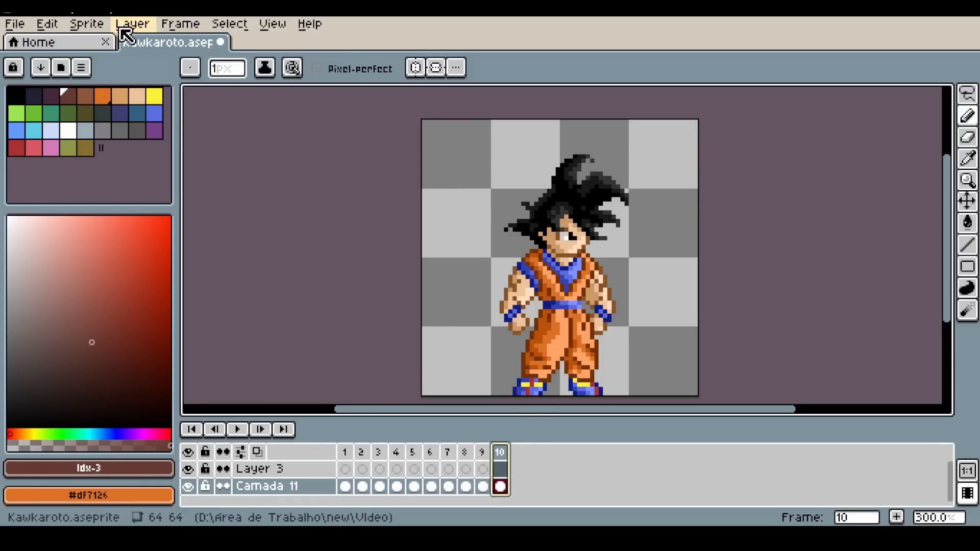
left_click(179, 25)
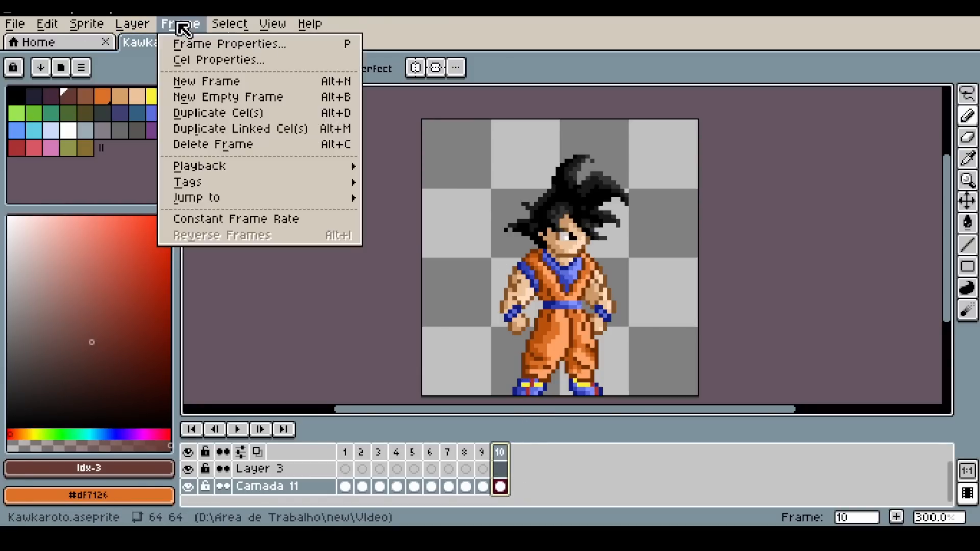
left_click(208, 82)
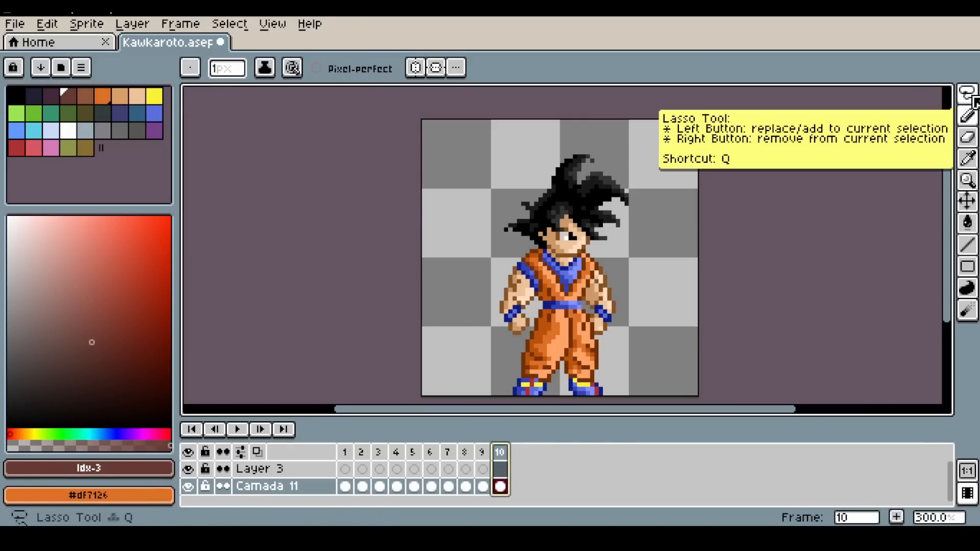
Switch between the Lasso and Pencil tools and make the timeline area slightly taller.
left_click(975, 101)
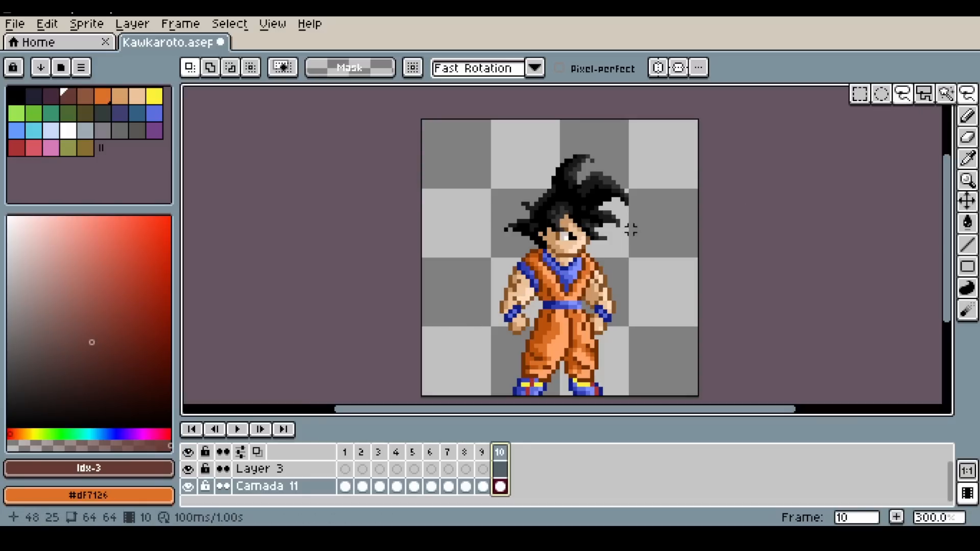
left_click(967, 116)
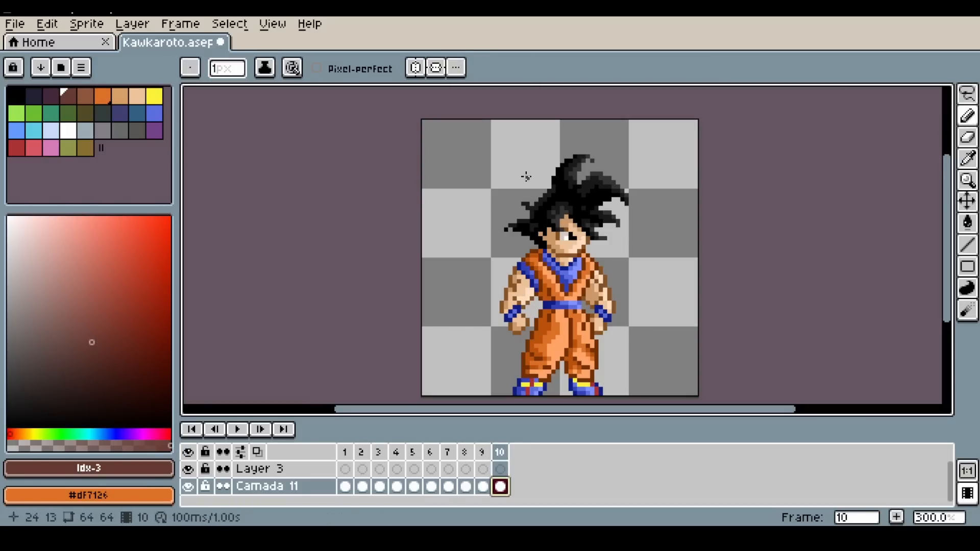
left_click(570, 250)
mouse_move(372, 416)
left_mouse_down()
mouse_move(377, 299)
mouse_move(365, 377)
mouse_move(357, 363)
mouse_move(342, 373)
mouse_move(344, 403)
left_mouse_up()
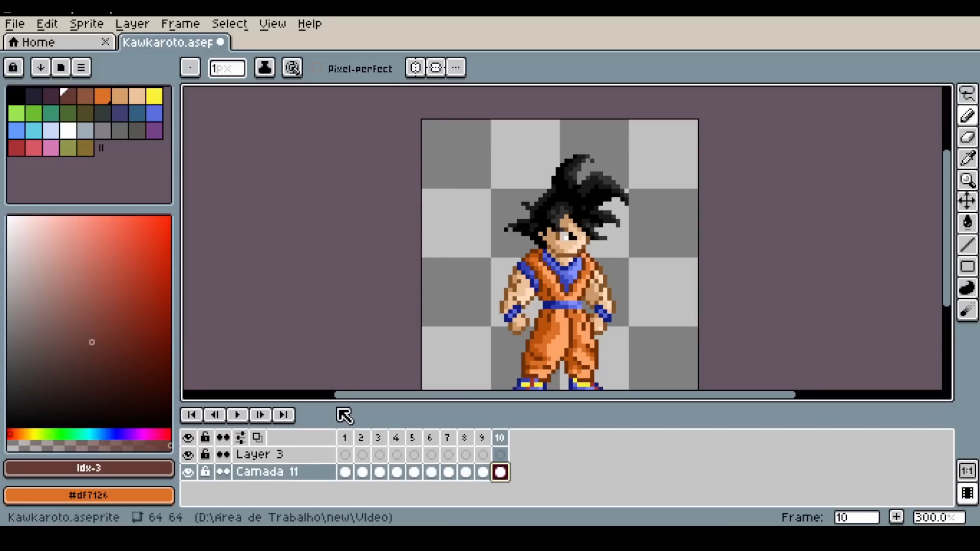
Select the sprite's head and hair on Camada 11 in frame 10 with a freehand Lasso outline.
left_click(967, 94)
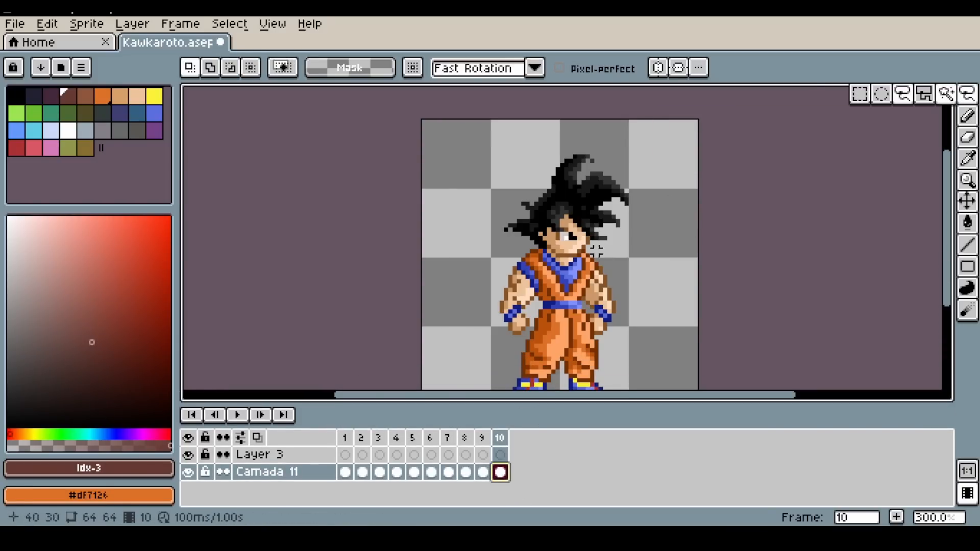
mouse_move(639, 139)
left_mouse_down()
mouse_move(528, 148)
mouse_move(467, 208)
mouse_move(475, 241)
mouse_move(556, 254)
left_mouse_up()
left_click_drag(626, 226, 649, 122)
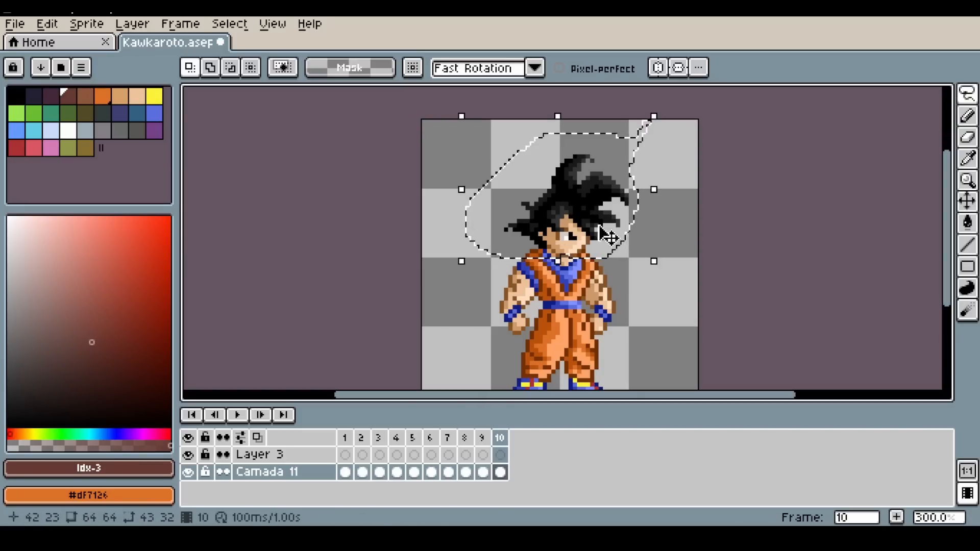
left_click(502, 472)
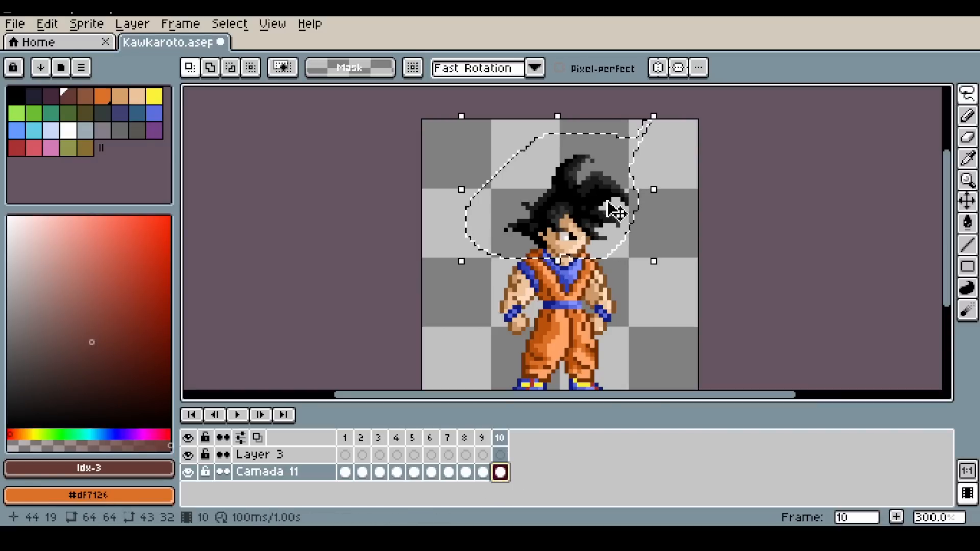
Review the Cut and Paste commands and the empty Layer 3 cel in frame 10 that can receive the selected head.
left_click(51, 24)
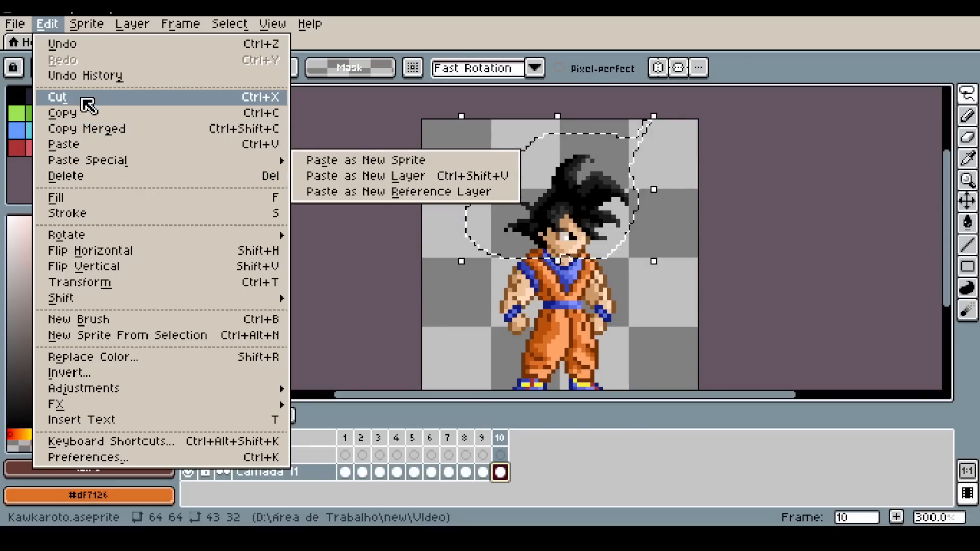
left_click(503, 464)
left_click(501, 455)
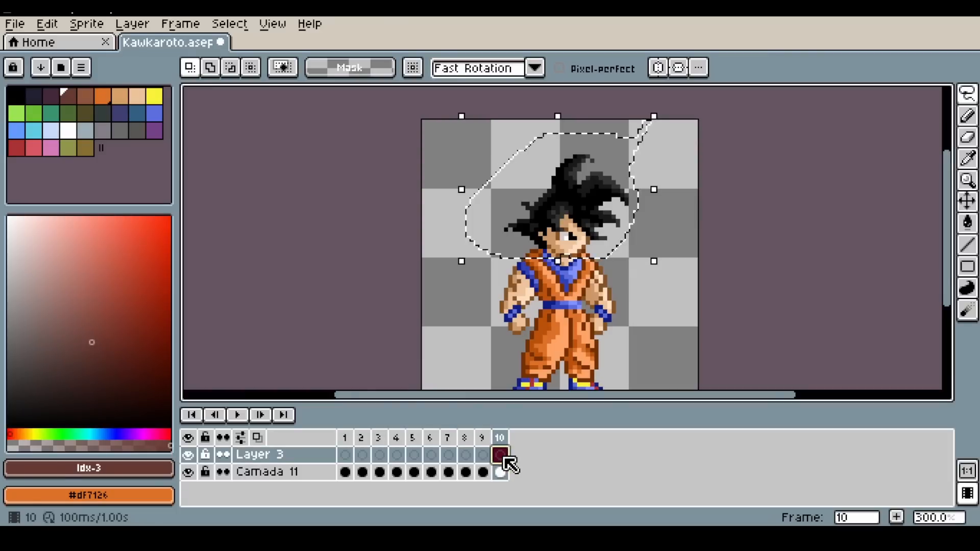
left_click(48, 24)
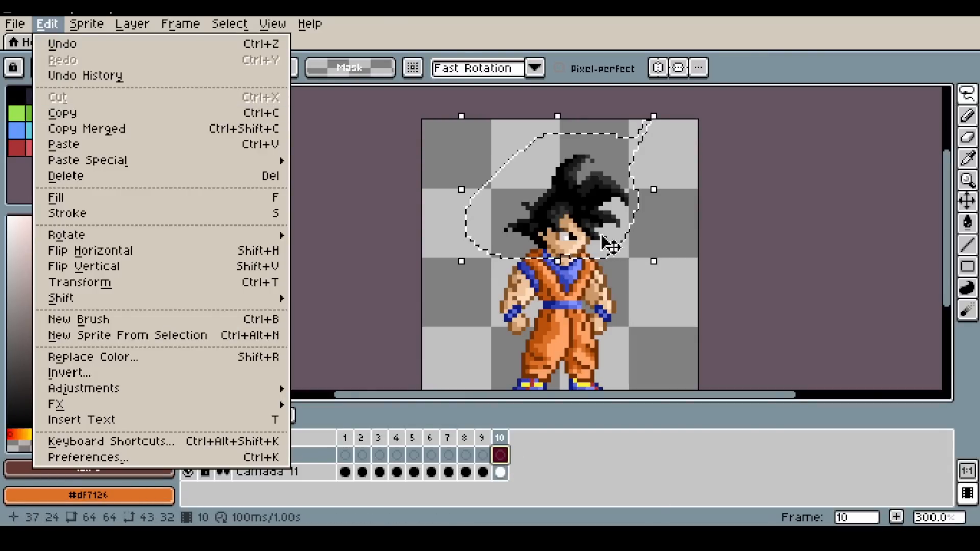
left_click(394, 152)
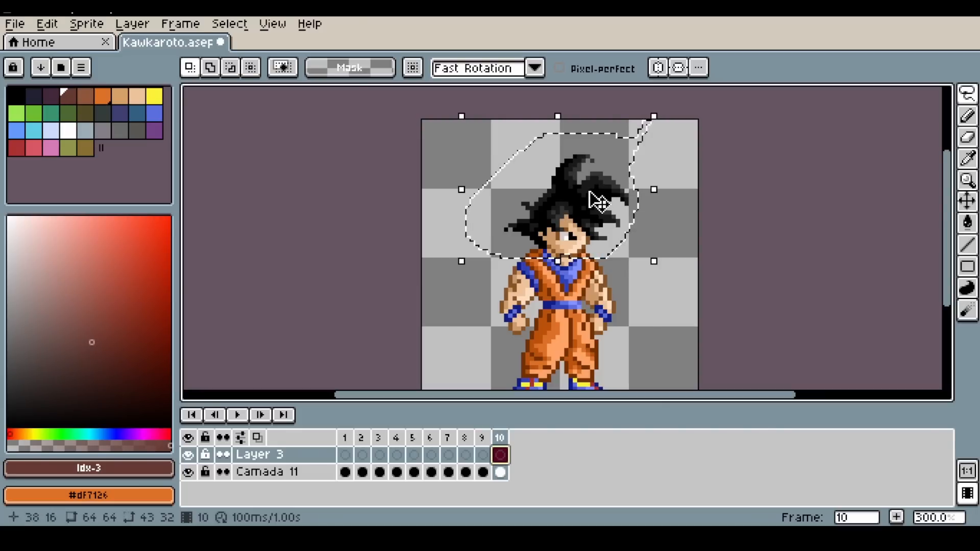
left_click(506, 454)
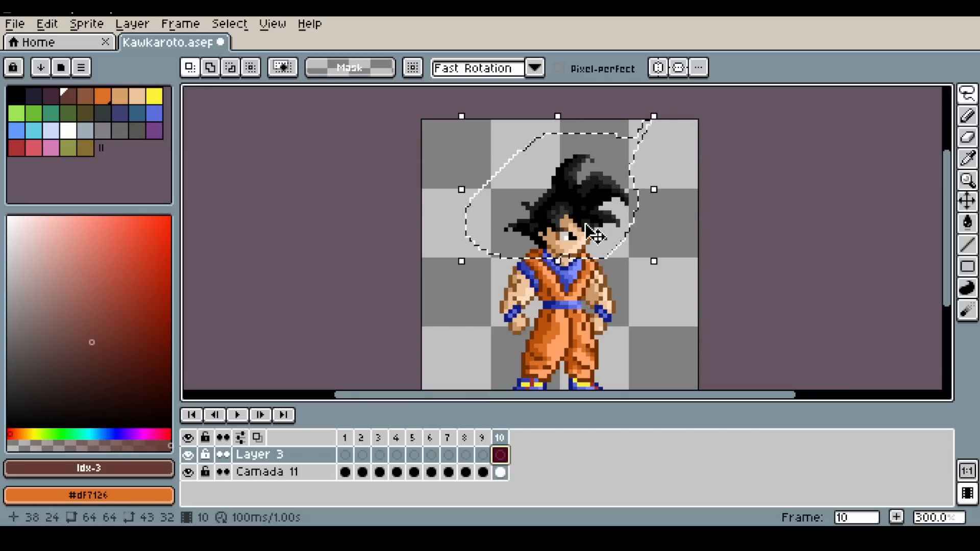
Cut the selected head from the Camada 11 cel in frame 10 and paste it into the Layer 3 cel of the same frame.
left_click(503, 474)
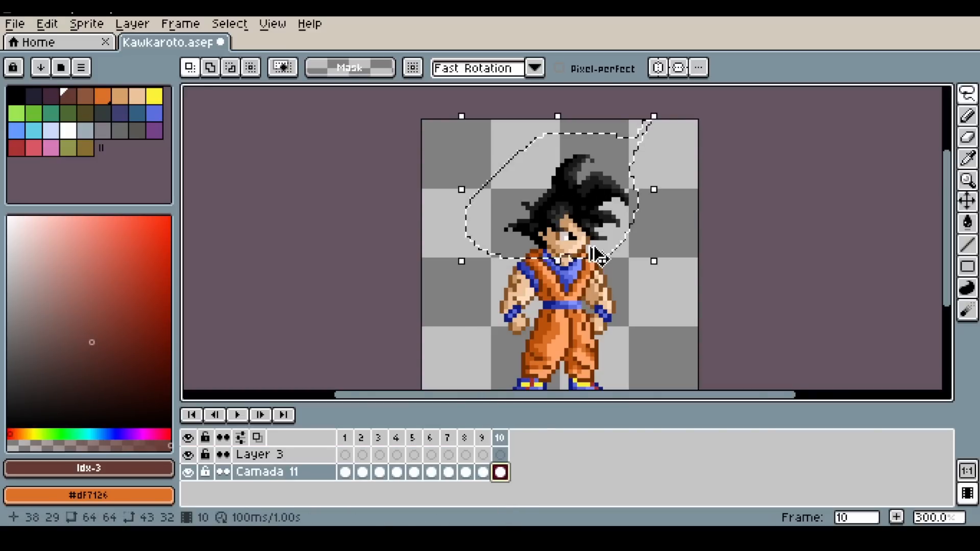
key("Delete")
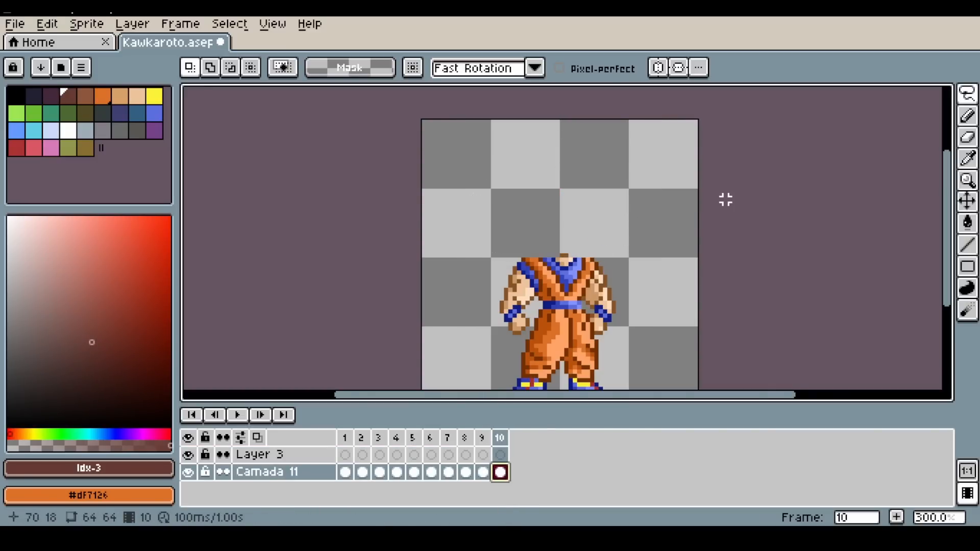
left_click(501, 455)
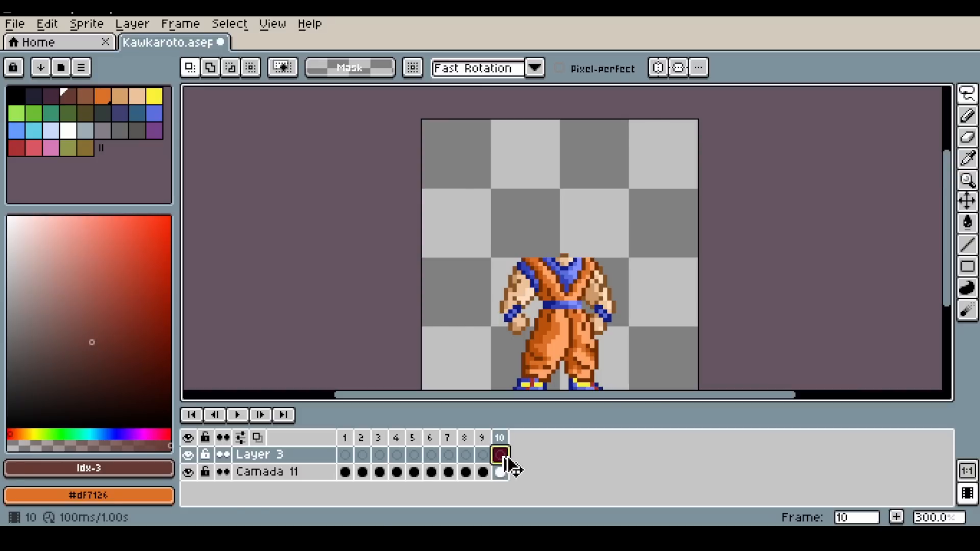
key("ctrl+v")
key("Return")
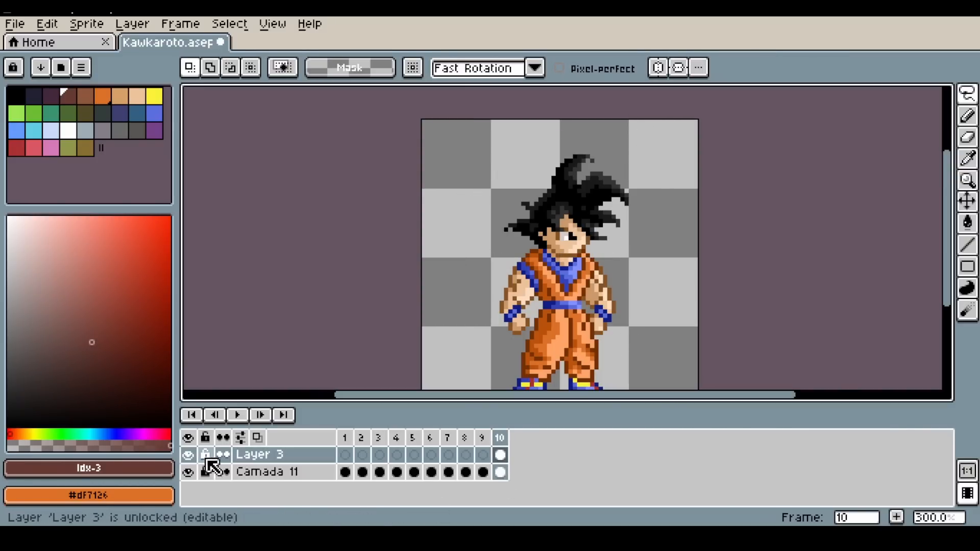
Toggle the visibility of Layer 3 and Camada 11 to check head and body separately, leaving Camada 11 hidden.
left_click(188, 454)
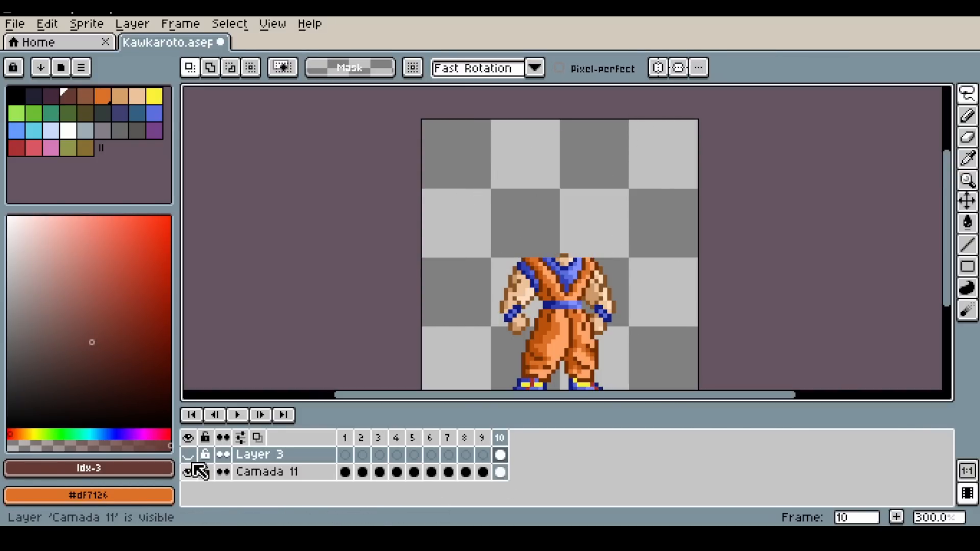
left_click(188, 454)
left_click(188, 472)
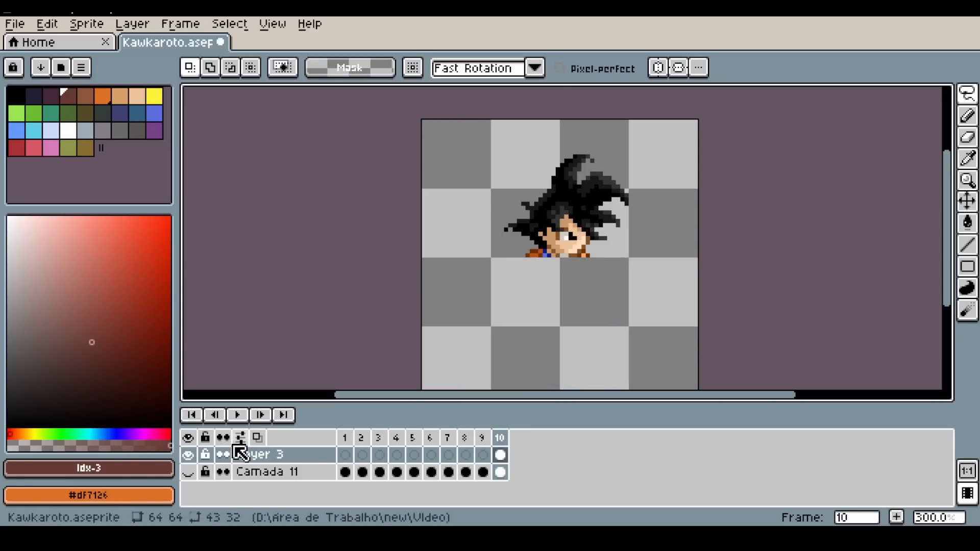
left_click(189, 472)
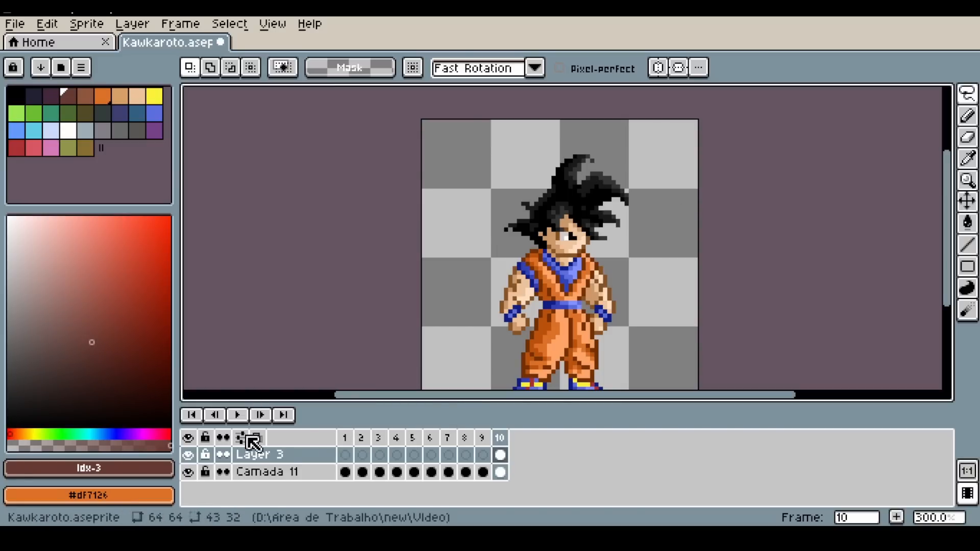
left_click(188, 471)
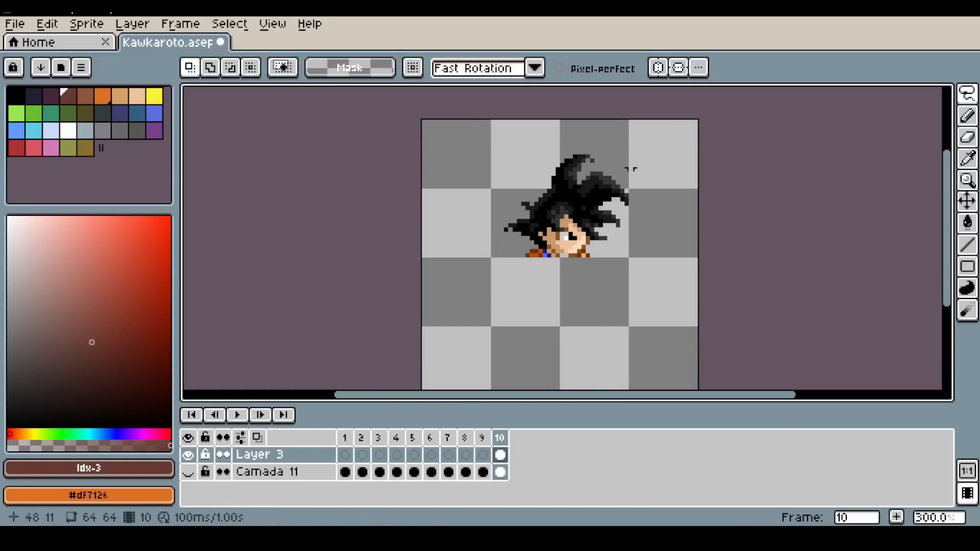
Erase the leftover clothing and neck pixels beneath the head in Layer 3's frame 10 cel with a 2 px Eraser.
scroll(553, 169, "up", 4)
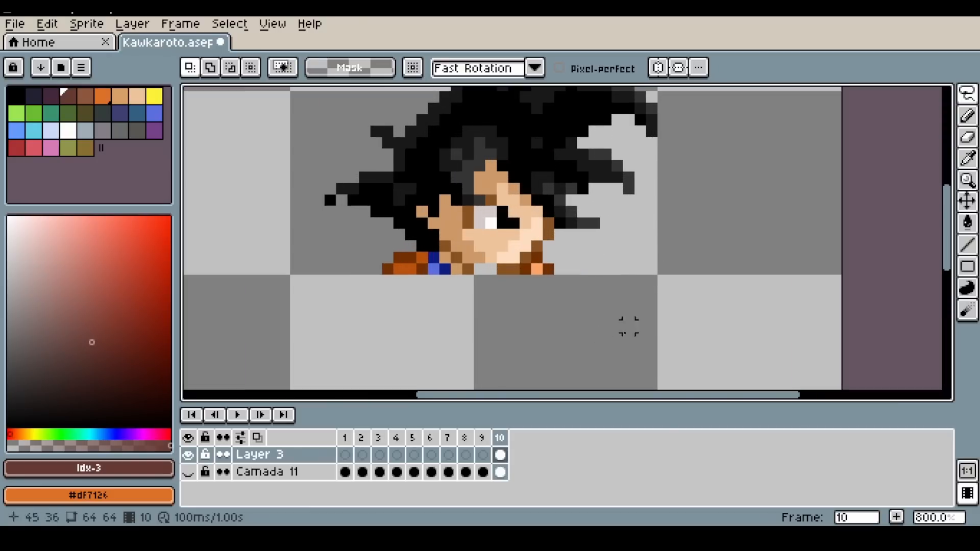
scroll(542, 276, "up", 3)
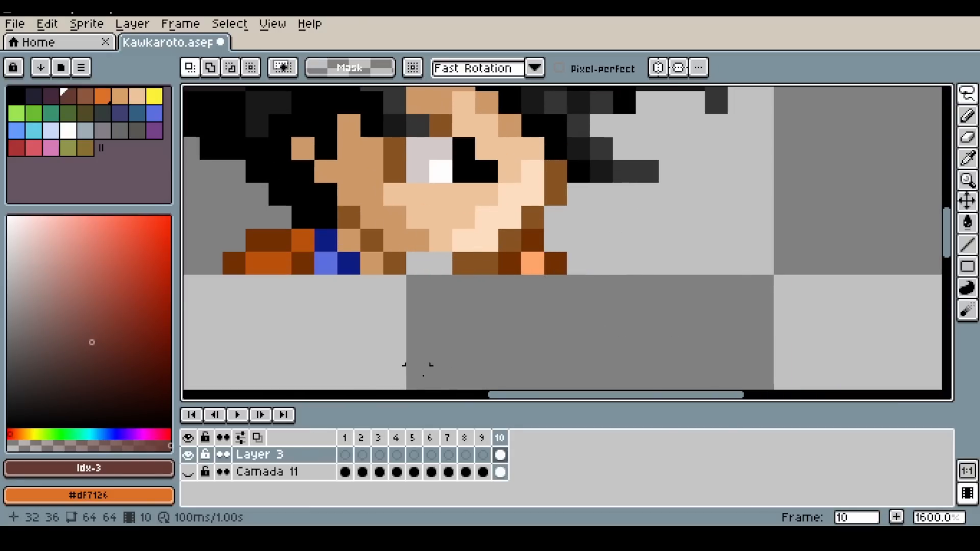
scroll(418, 369, "down", 3)
left_click(501, 455)
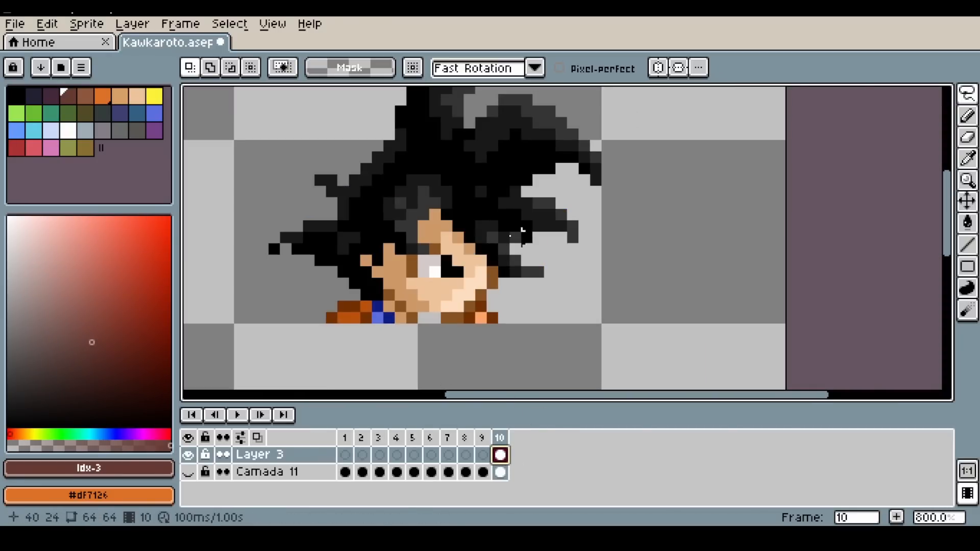
left_click(967, 136)
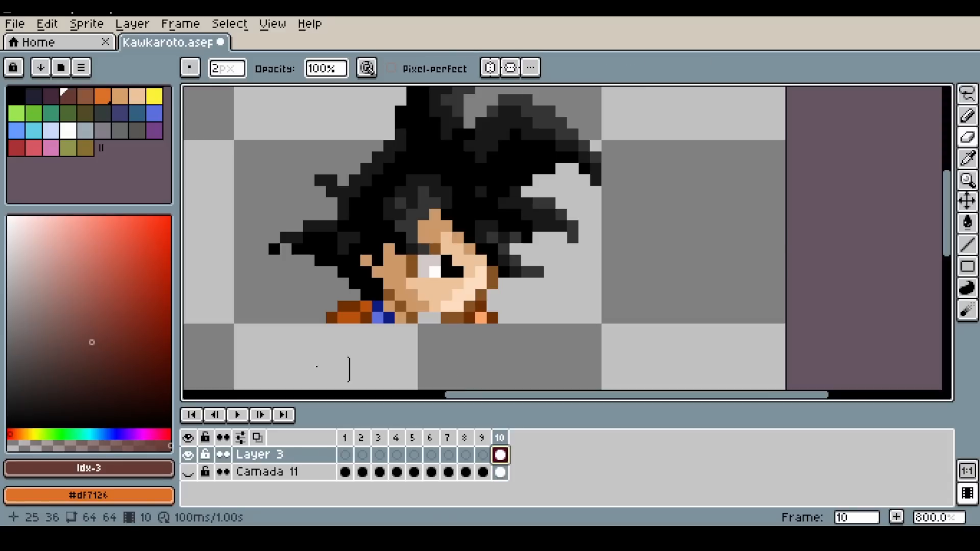
mouse_move(349, 314)
left_mouse_down()
mouse_move(382, 331)
mouse_move(383, 322)
mouse_move(343, 328)
left_mouse_up()
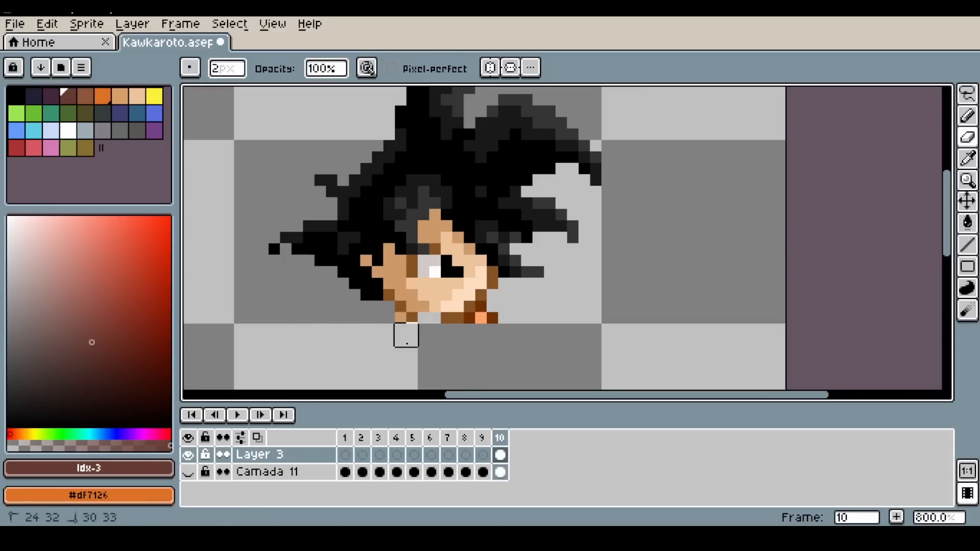
left_click(497, 323)
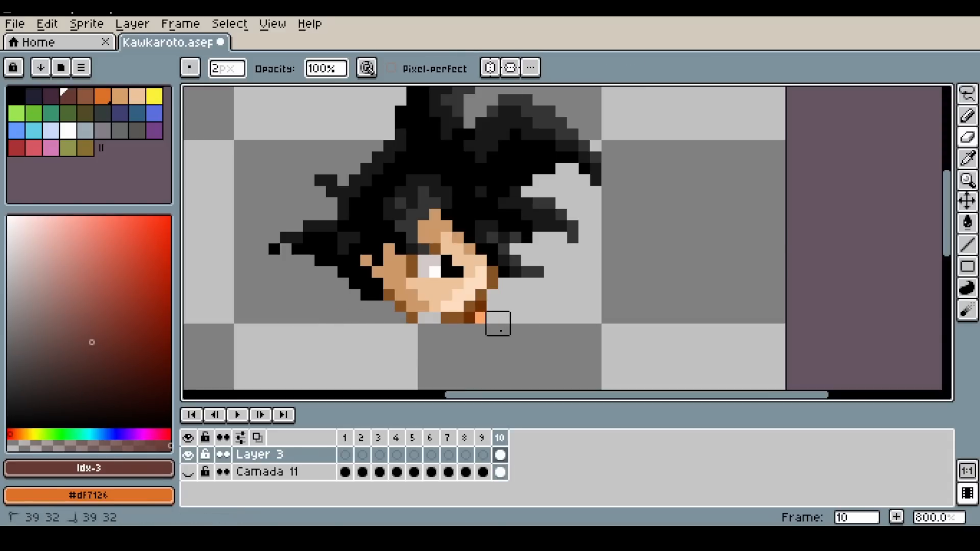
left_click_drag(493, 332, 492, 326)
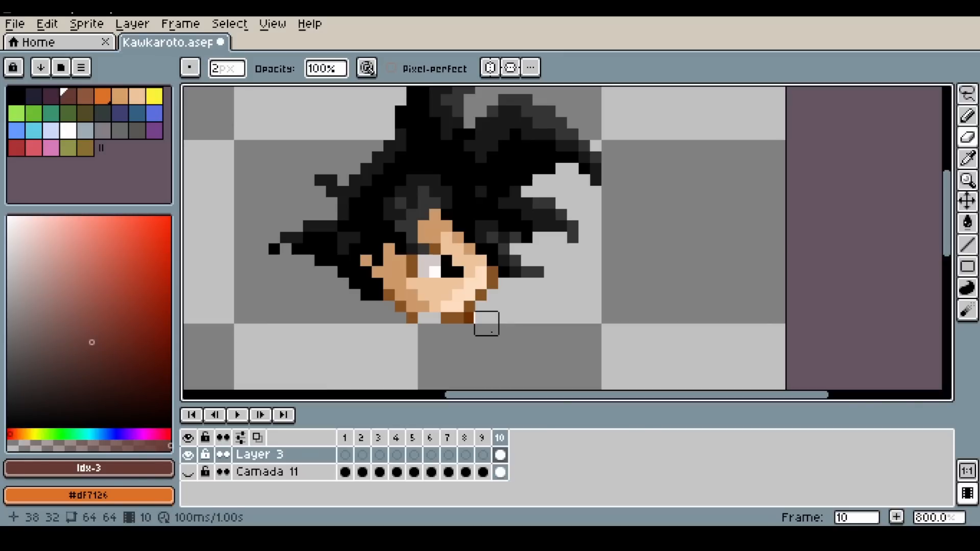
Complete the chin outline in sampled brown #875322 with the 1 px Pencil, and make Camada 11 visible again.
left_click(453, 318, "alt")
key("b")
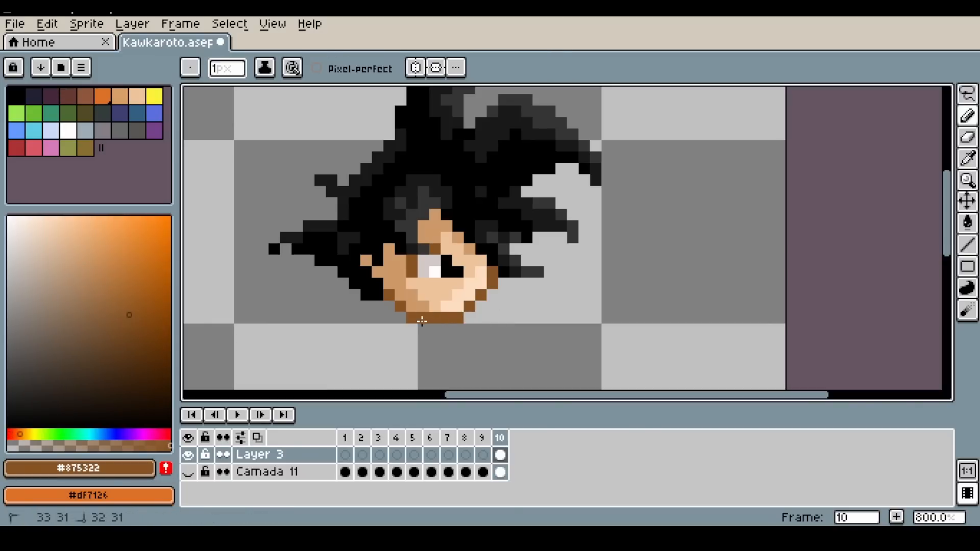
scroll(467, 363, "down", 2)
left_click(187, 471)
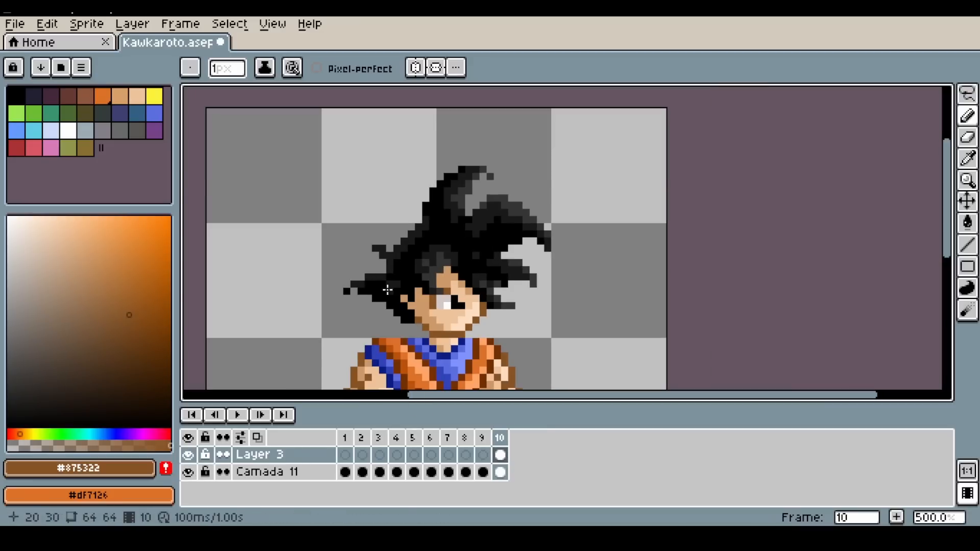
scroll(394, 315, "down", 2)
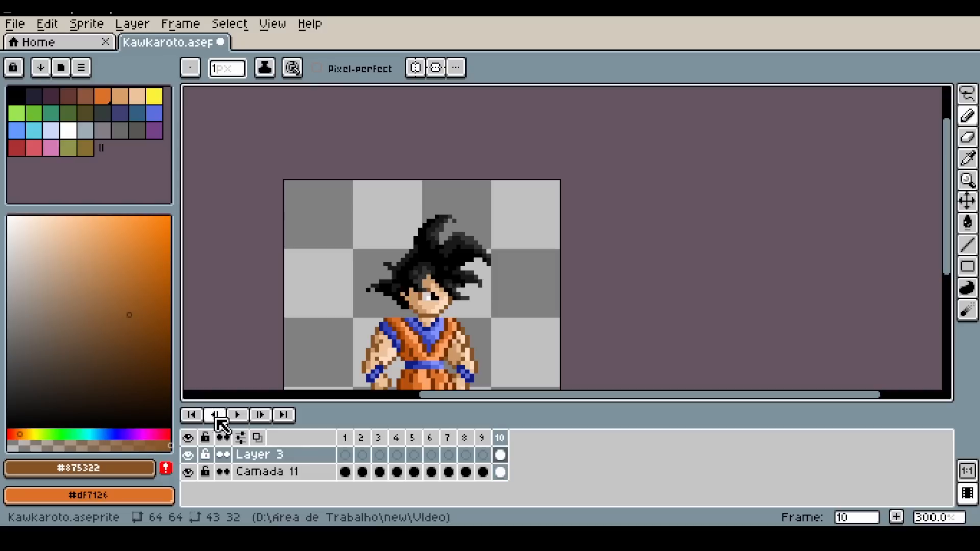
Hide Layer 3 and keep Camada 11 visible so that only the headless body is shown.
left_click(188, 455)
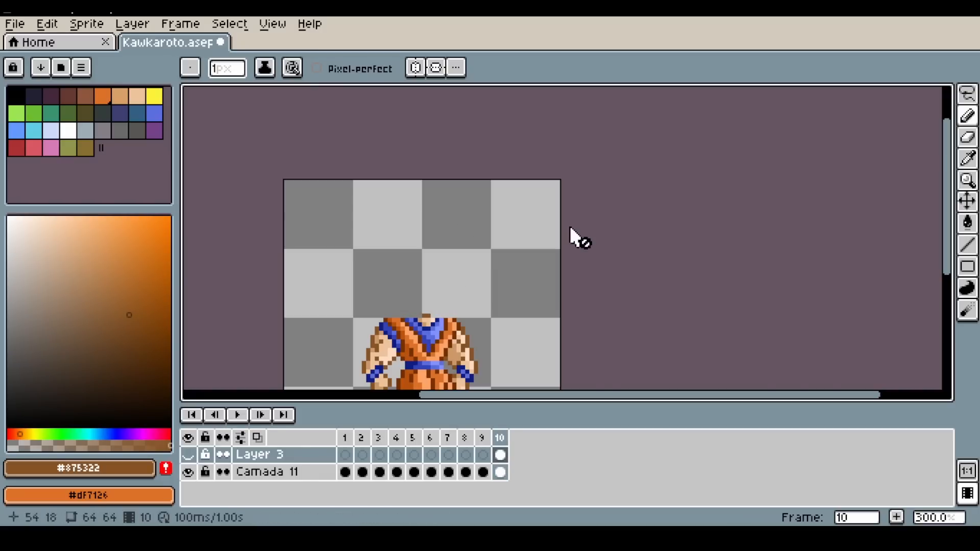
left_click(187, 472)
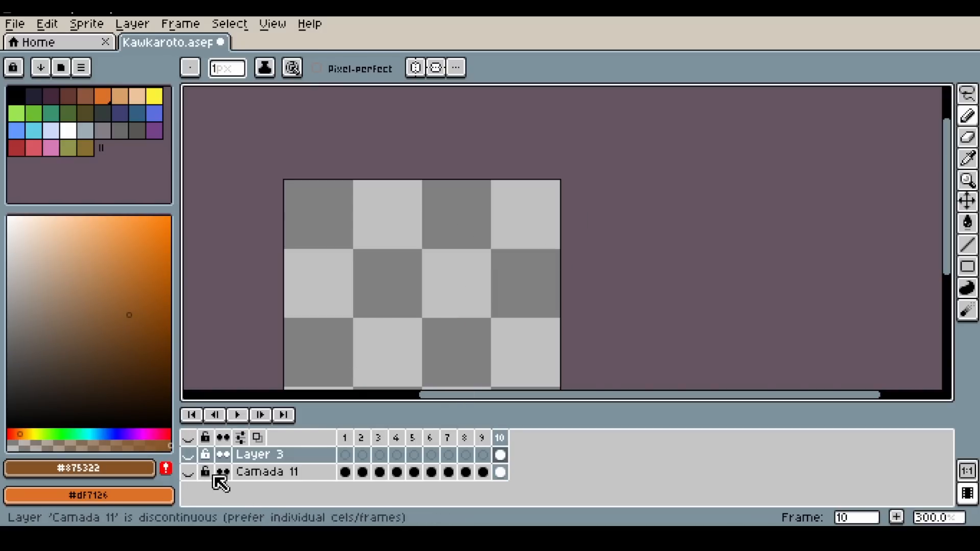
left_click(188, 472)
scroll(411, 317, "up", 4)
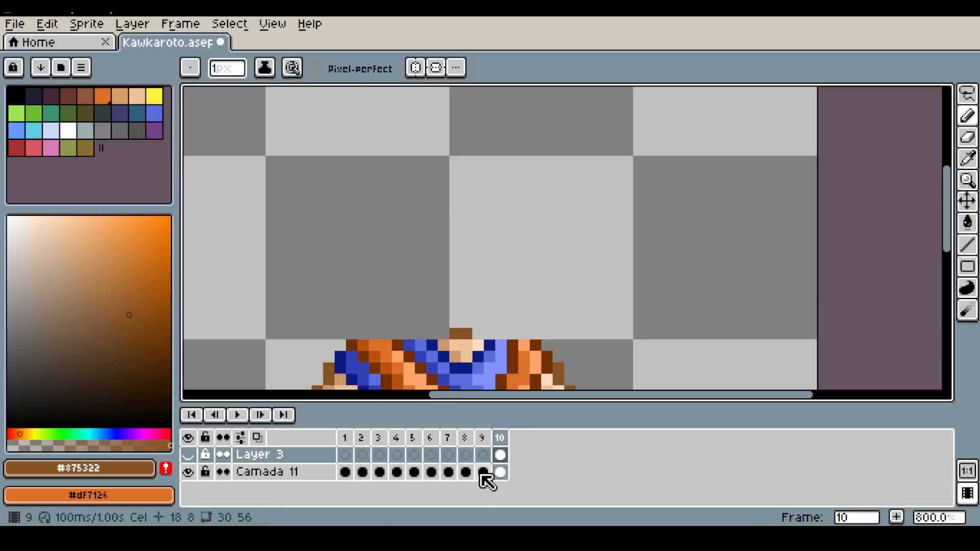
Try to draw on the hidden Layer 3 cel in frame 10 after selecting the Camada 11 cel for comparison.
left_click(500, 472)
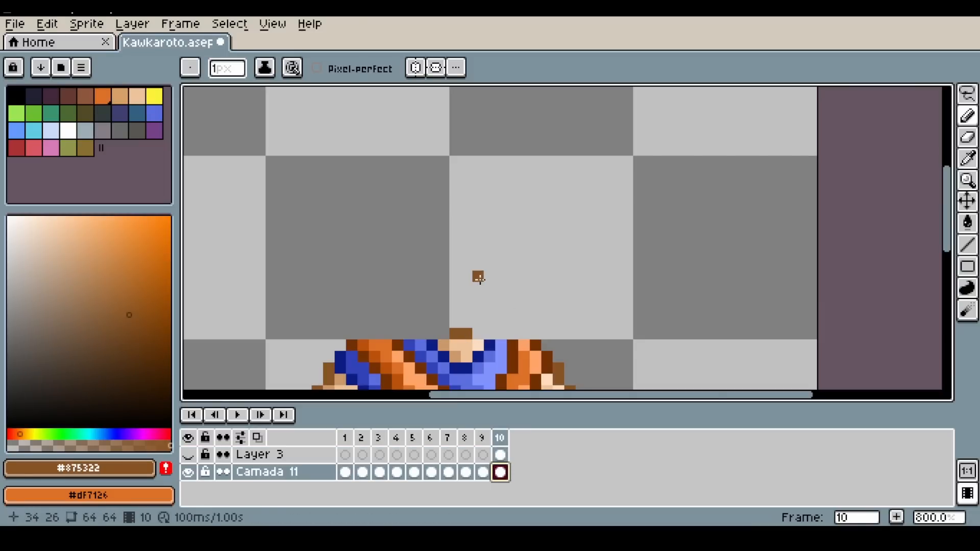
left_click(500, 455)
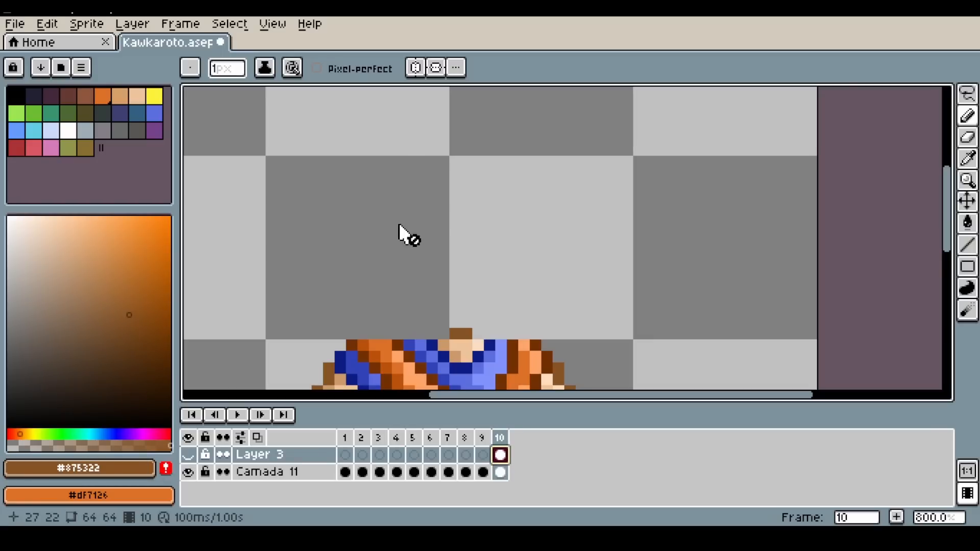
left_click(520, 213)
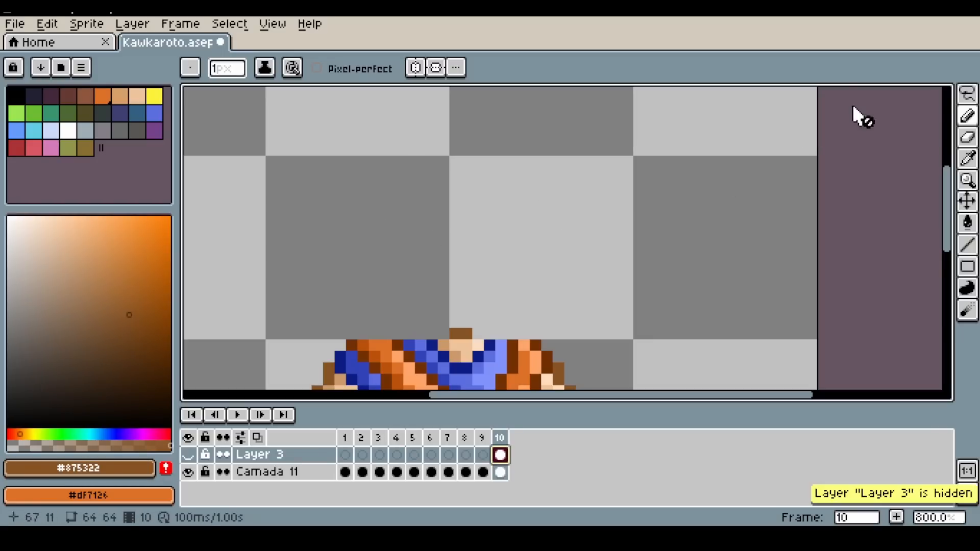
Draw a dark brown #722F00 outline above the orange shoulder strap on Camada 11's frame 10 cel, and erase its stray pixels.
left_click(500, 472)
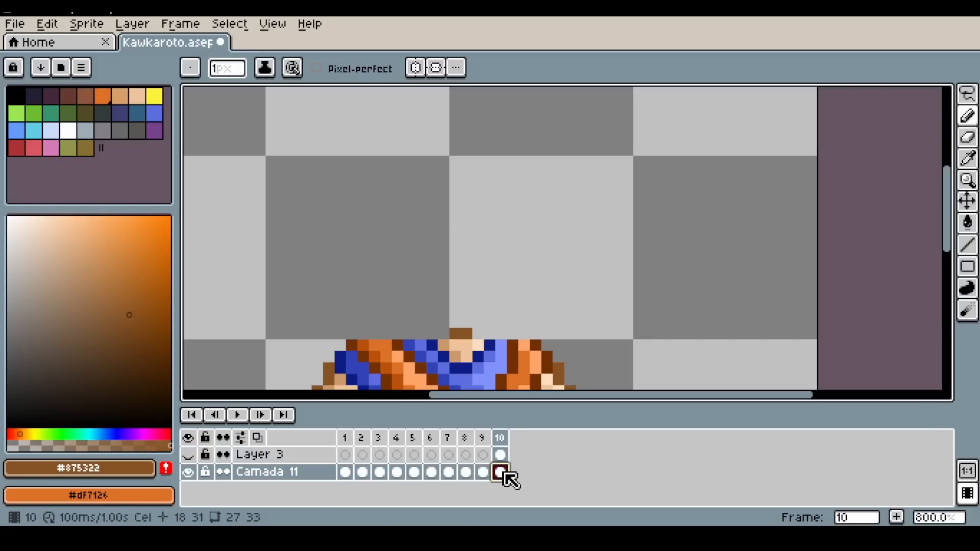
scroll(365, 312, "down", 4)
scroll(365, 312, "up", 6)
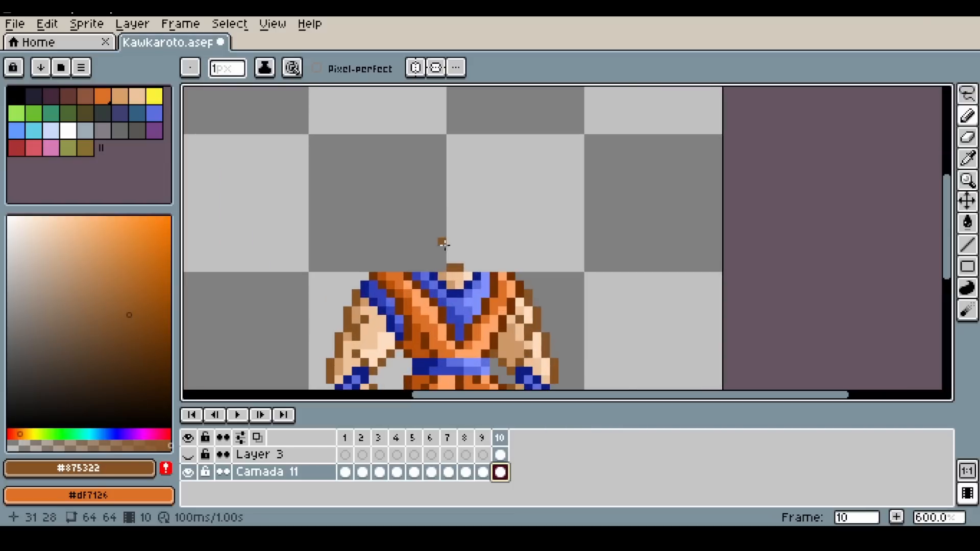
left_click(367, 296, "alt")
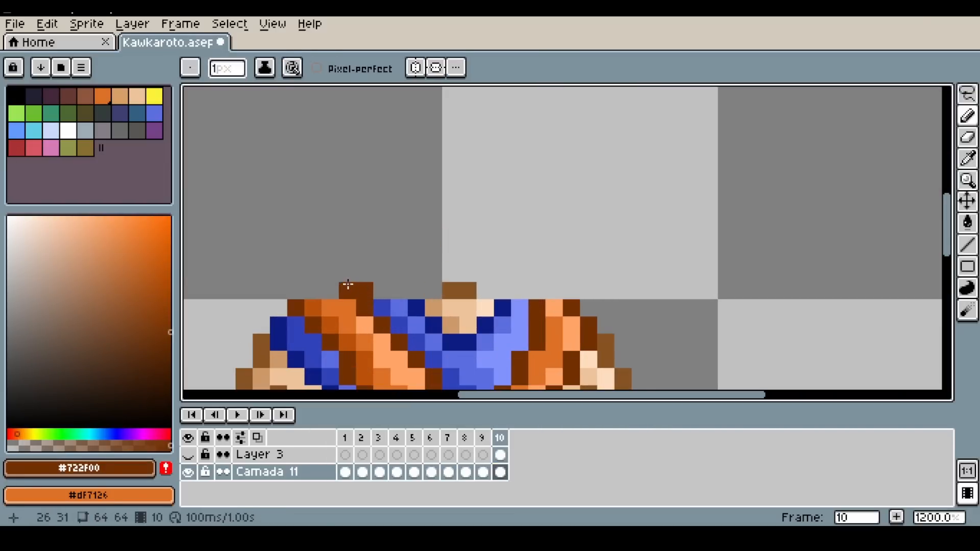
left_click(344, 280)
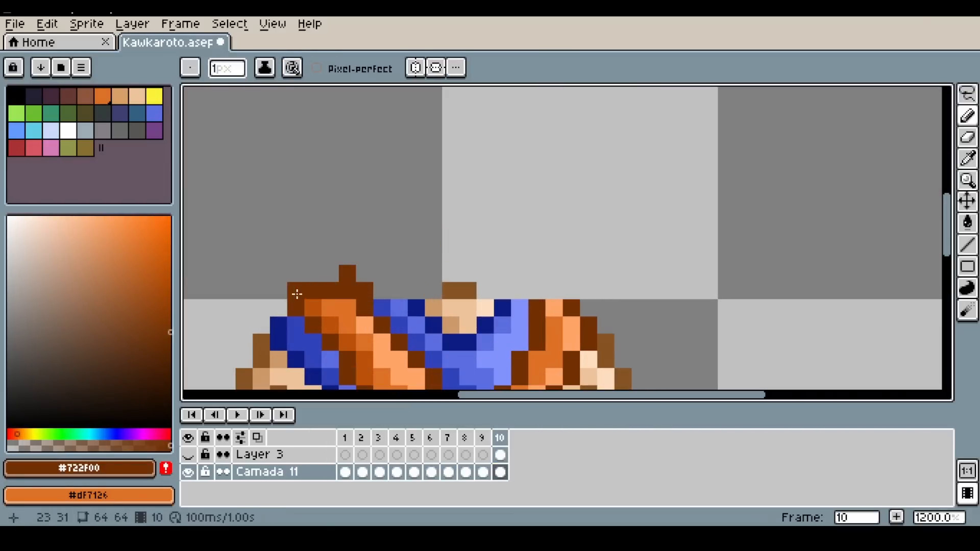
key("e")
left_click(339, 263)
Sample dark blue #0D1D82 from the shirt collar and outline the collar's upper edge with the Pencil.
key("i")
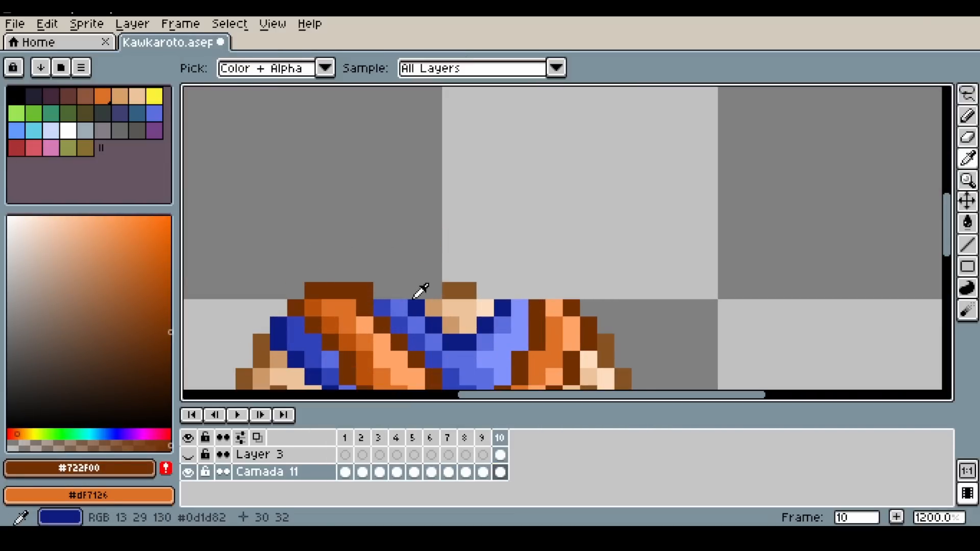
left_click(415, 299)
key("b")
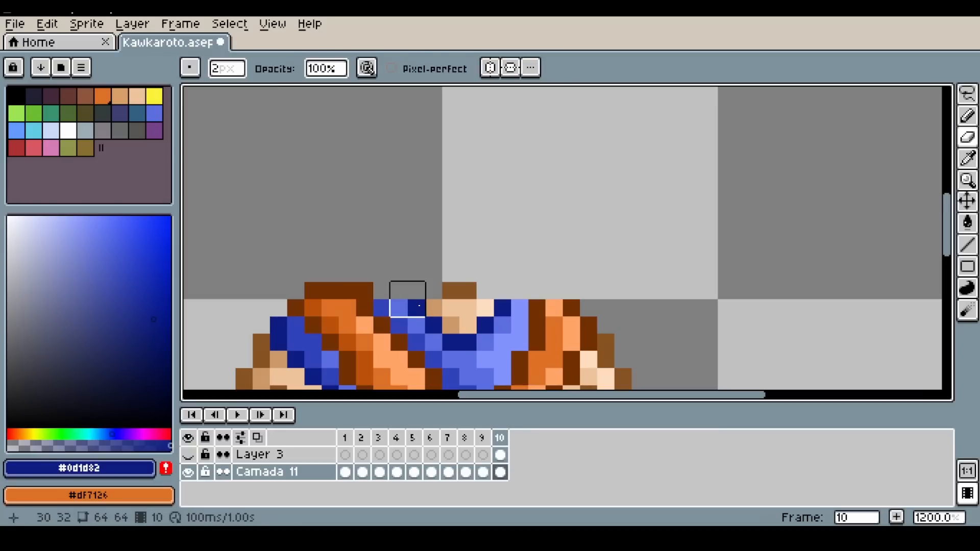
Make Layer 3 visible again and rename it Cabeça.
scroll(380, 291, "down", 3)
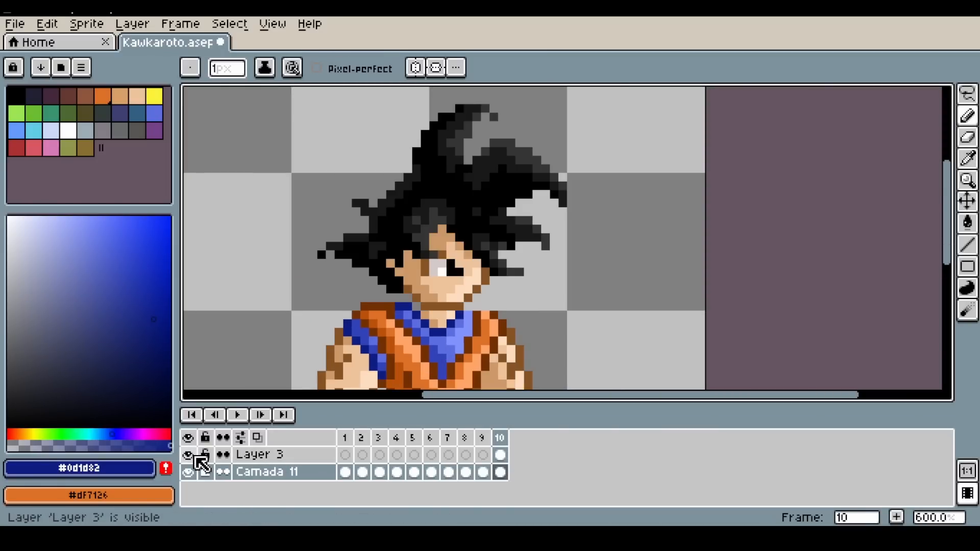
left_click(194, 456)
left_click(194, 456)
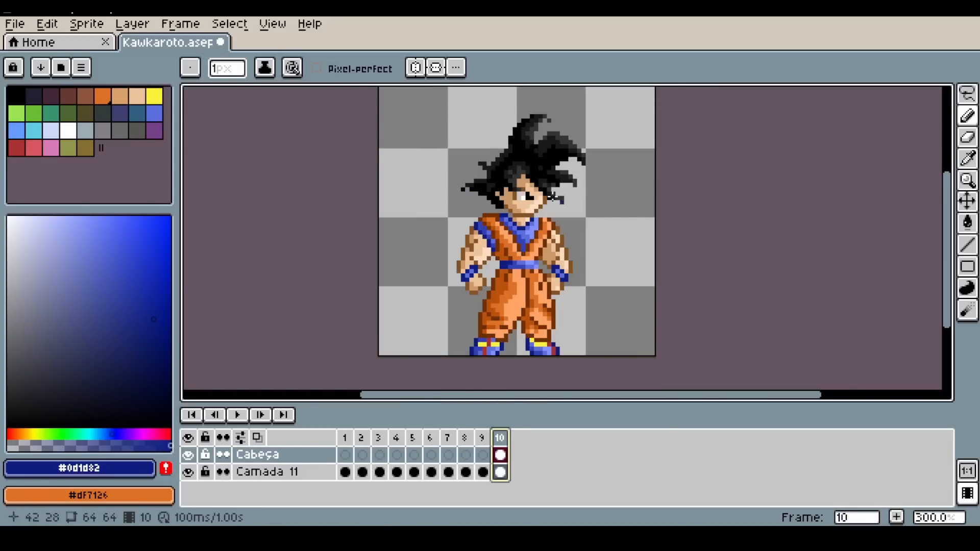
Add five new frames after frame 10 that copy its content, and look through the resulting frames.
key("ctrl")
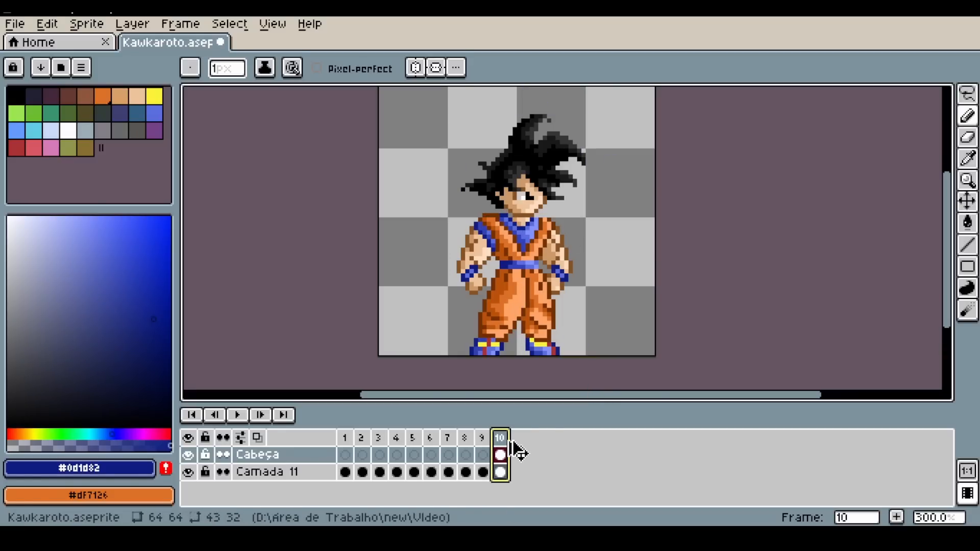
key("alt+n")
key("alt+n")
key("alt+n")
key("alt+n")
key("alt+n")
left_click(505, 440)
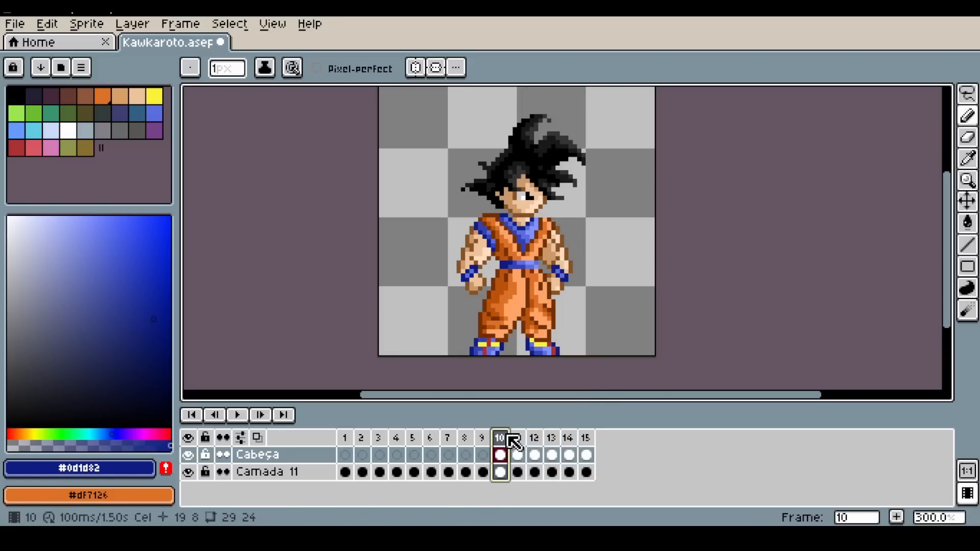
left_click(566, 439)
left_click(533, 439)
left_click(519, 439)
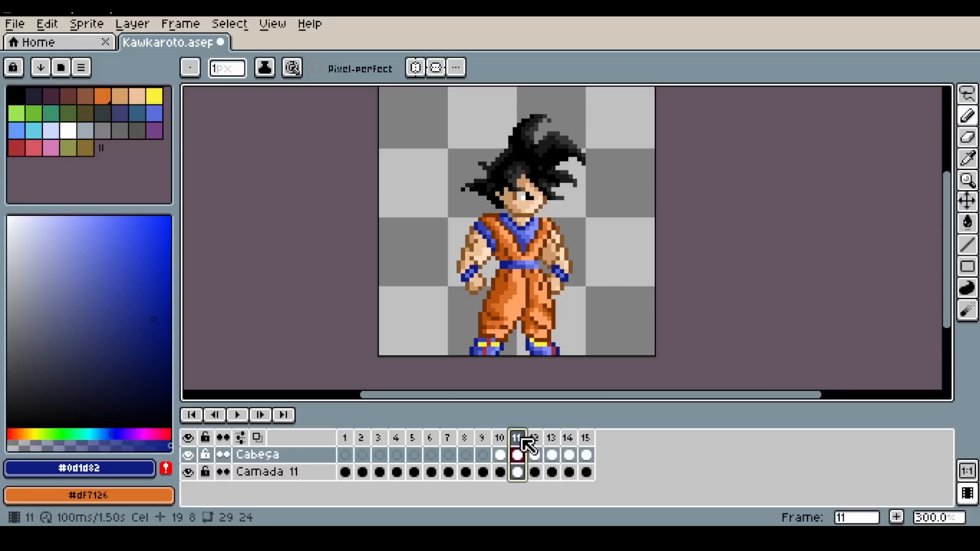
Select frames 10 to 15 and group them under a new tag named "Goku animado" with Forward direction.
left_click(499, 440)
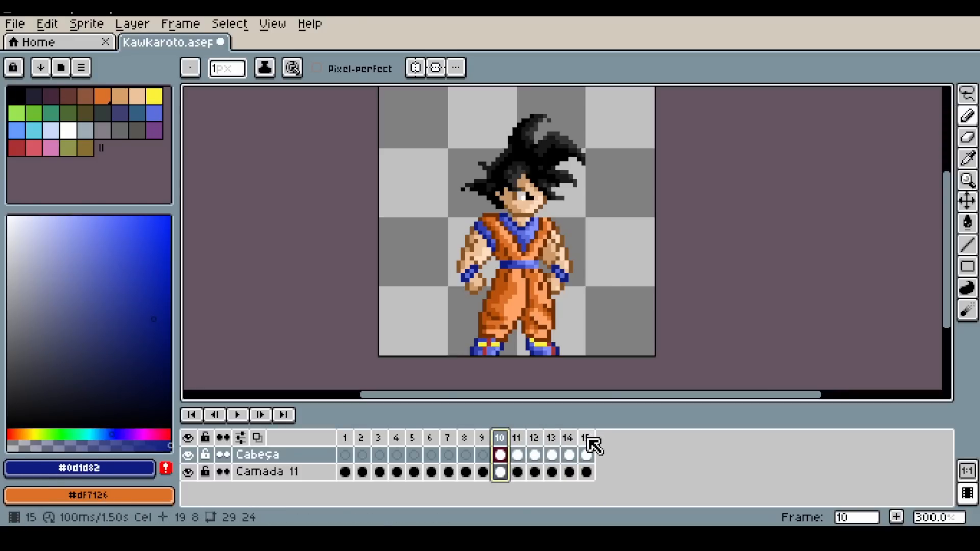
left_click(587, 439, "shift")
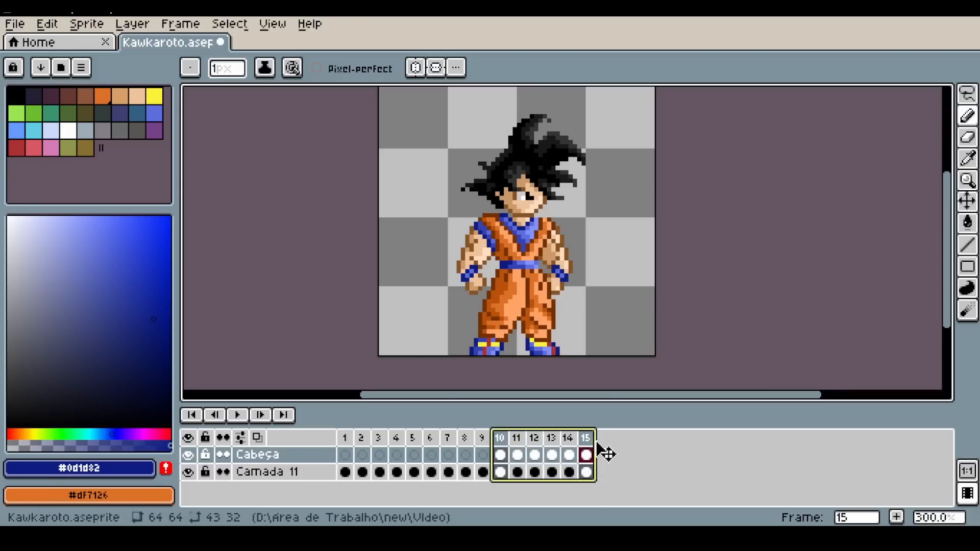
right_click(534, 443)
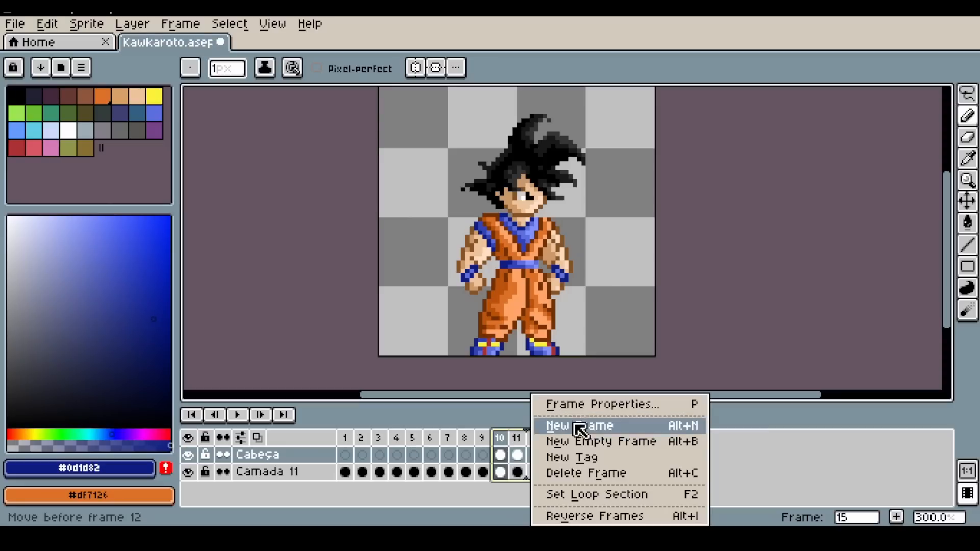
left_click(575, 458)
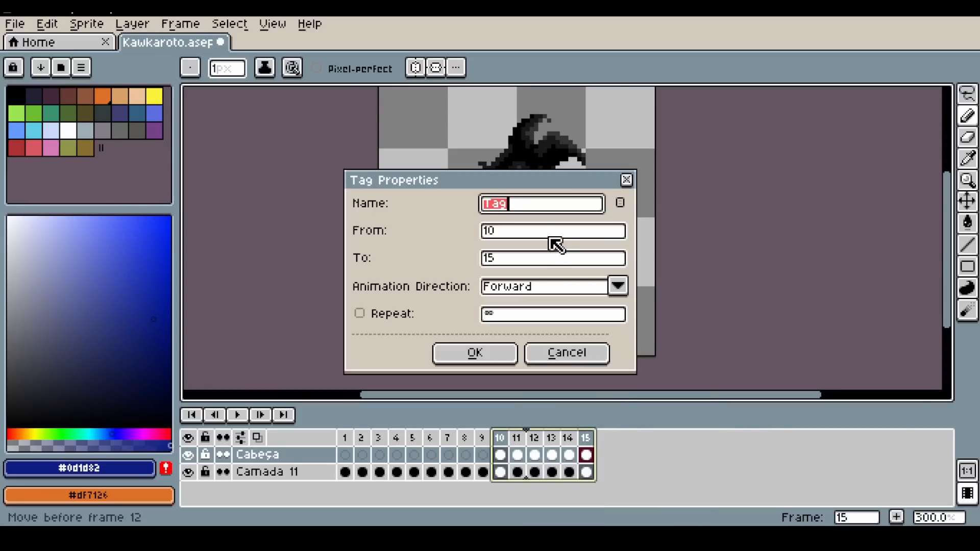
type("Goku animad")
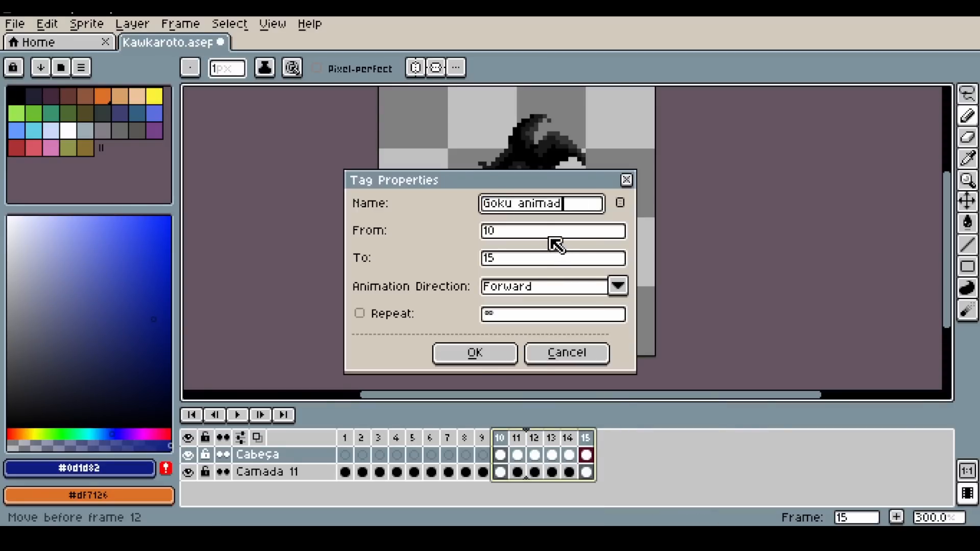
type("o")
key("Return")
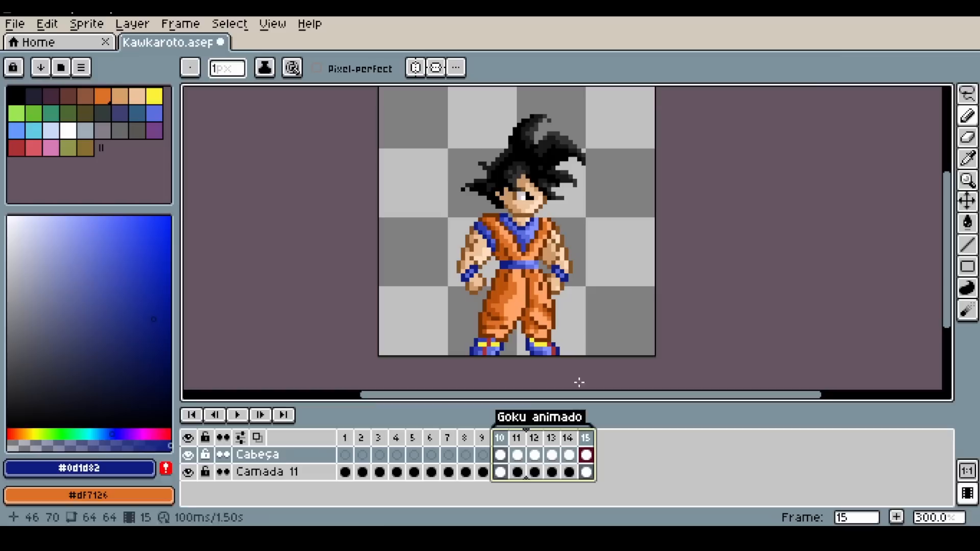
Lasso the head in frame 10 of the Cabeça layer, move it above the body to position 27, -5, and compare with frame 11.
left_click(507, 457)
key("q")
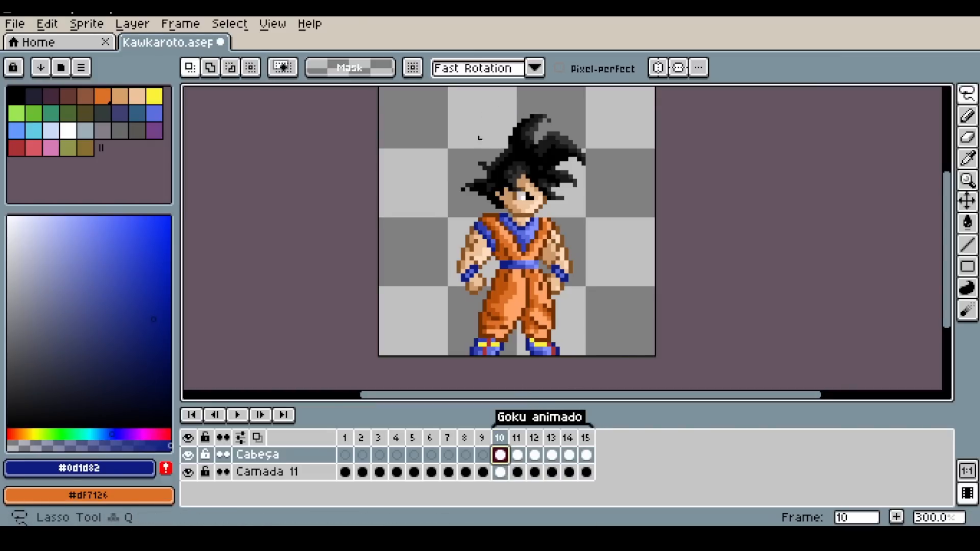
mouse_move(439, 102)
left_mouse_down()
mouse_move(595, 197)
mouse_move(525, 171)
mouse_move(604, 122)
mouse_move(633, 122)
left_mouse_up()
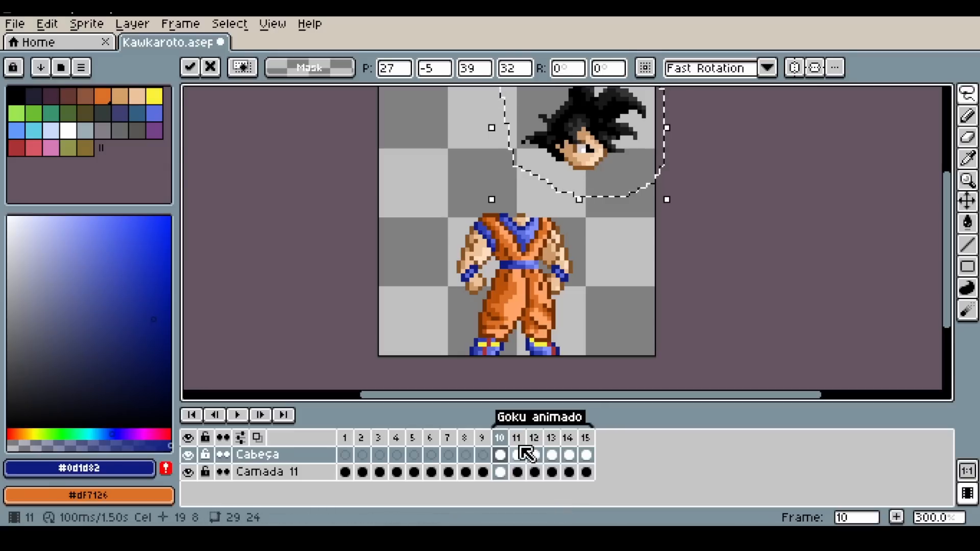
left_click(518, 446)
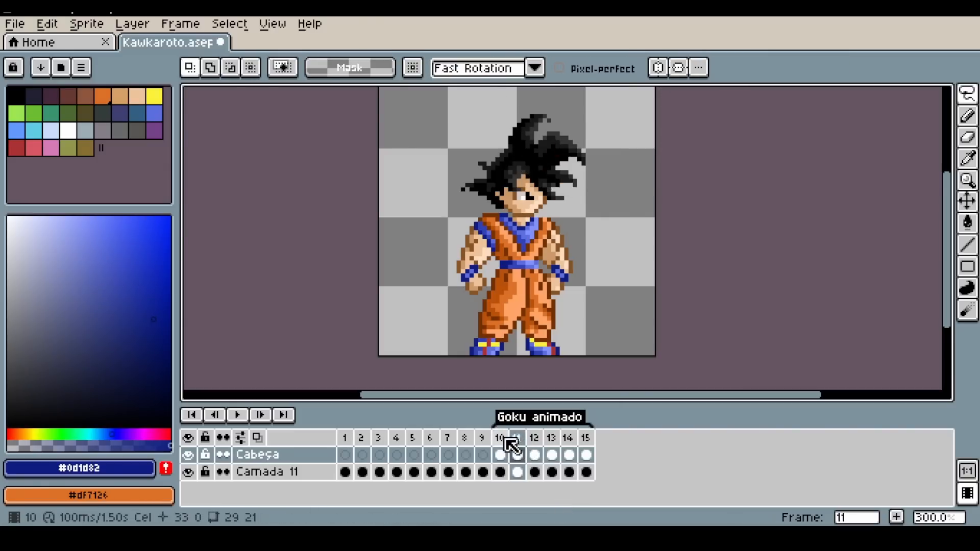
left_click(501, 439)
left_click(519, 439)
left_click(504, 440)
left_click(522, 437)
Lasso the head in frames 11 and 13 and shift it in each, placing the frame 13 selection at position 1, 2.
mouse_move(570, 94)
left_mouse_down()
mouse_move(623, 192)
mouse_move(484, 92)
left_mouse_up()
mouse_move(560, 175)
left_mouse_down()
mouse_move(590, 161)
mouse_move(531, 250)
left_mouse_up()
left_click(537, 438)
key("ctrl+d")
left_click(553, 439)
left_click_drag(607, 132, 500, 106)
left_click_drag(537, 165, 513, 161)
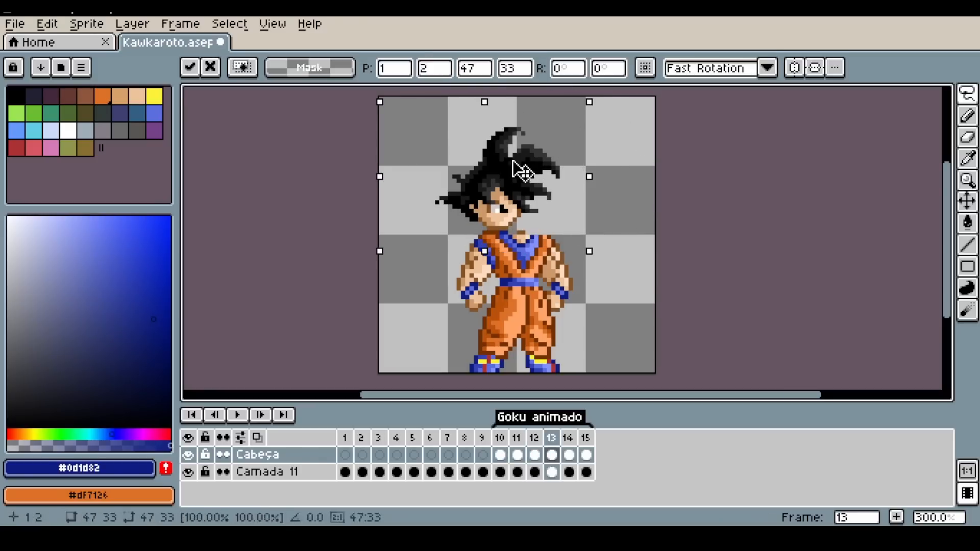
Lasso and move the head up and left in frame 14 and up to position 19, -8 in frame 15, and deselect.
left_click(570, 439)
left_click_drag(598, 125, 503, 120)
left_click_drag(544, 191, 486, 170)
left_click(586, 439)
left_click_drag(597, 107, 520, 108)
left_click_drag(539, 192, 547, 148)
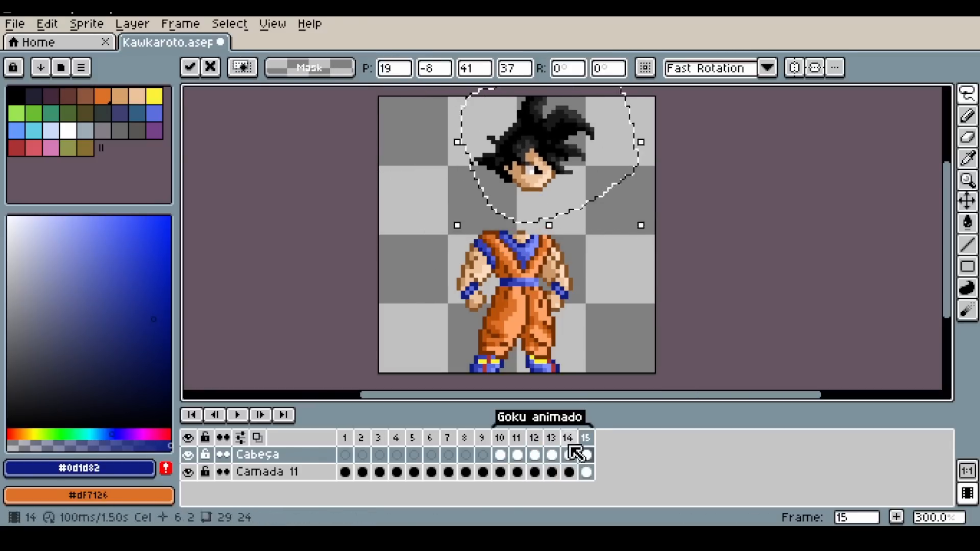
key("ctrl+d")
Play back the Goku animado animation and look at the available playback options.
left_click(237, 415)
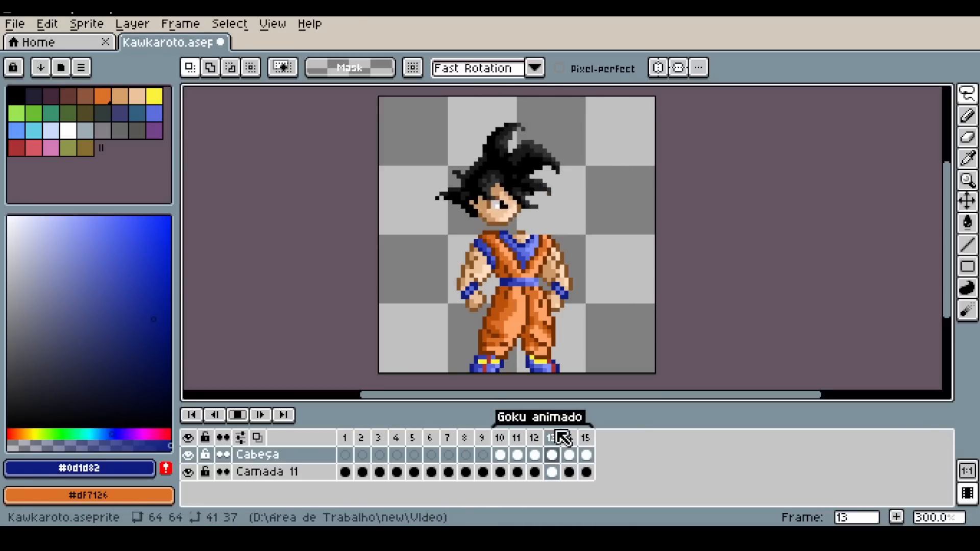
left_click(541, 438)
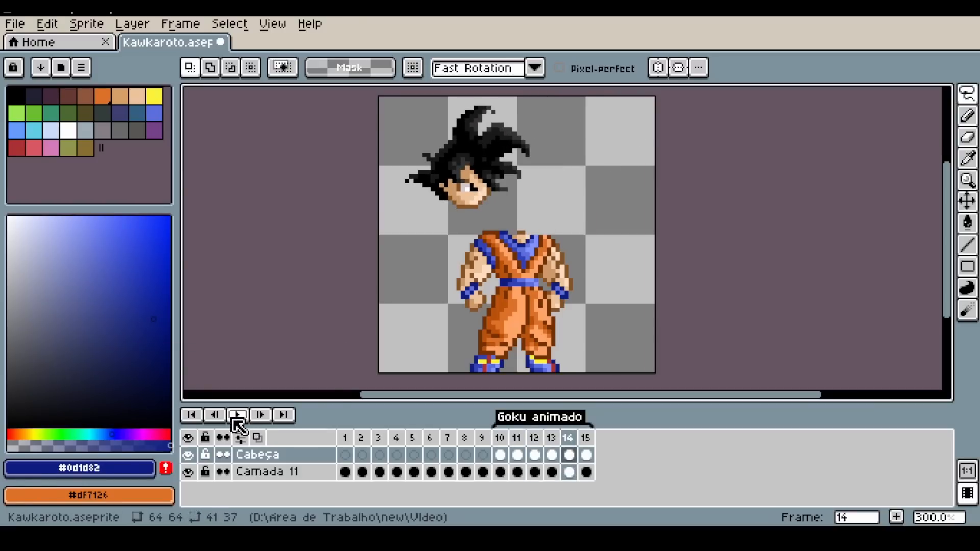
right_click(242, 422)
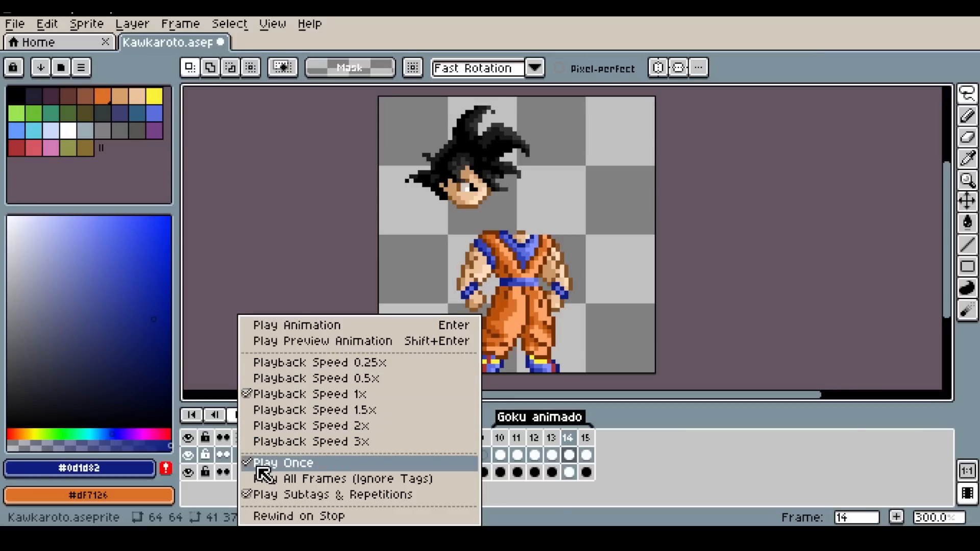
left_click(239, 417)
left_click(240, 419)
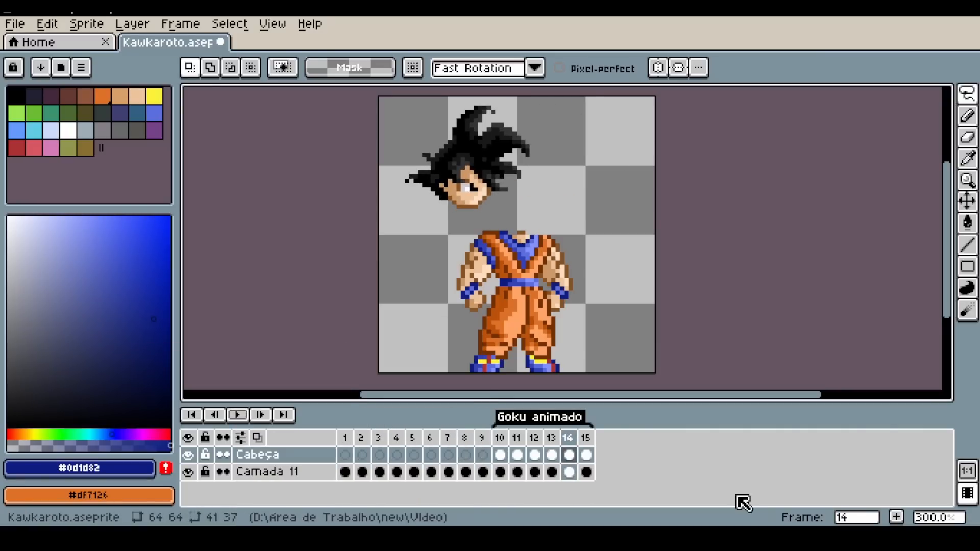
Turn on Play All Frames (Ignore Tags) and play the whole timeline.
right_click(245, 420)
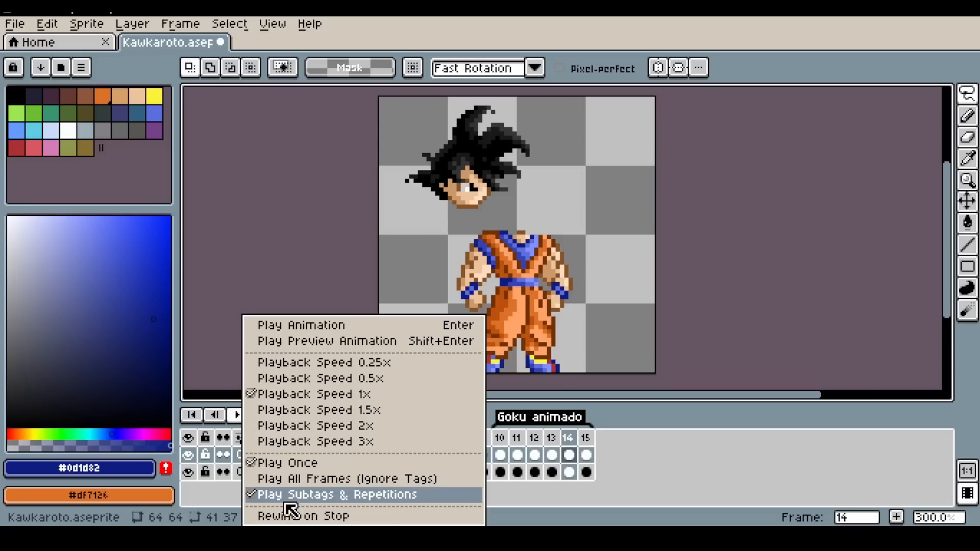
left_click(273, 485)
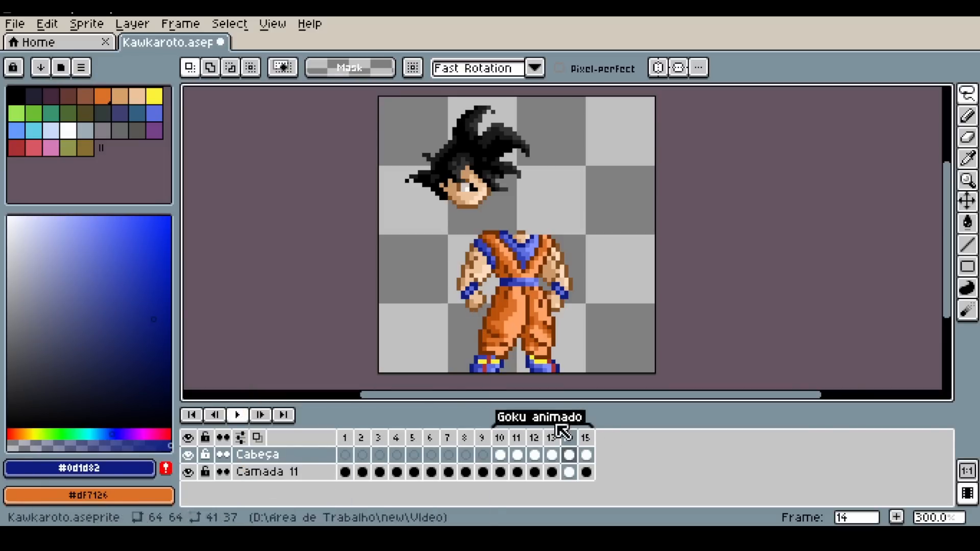
left_click(239, 415)
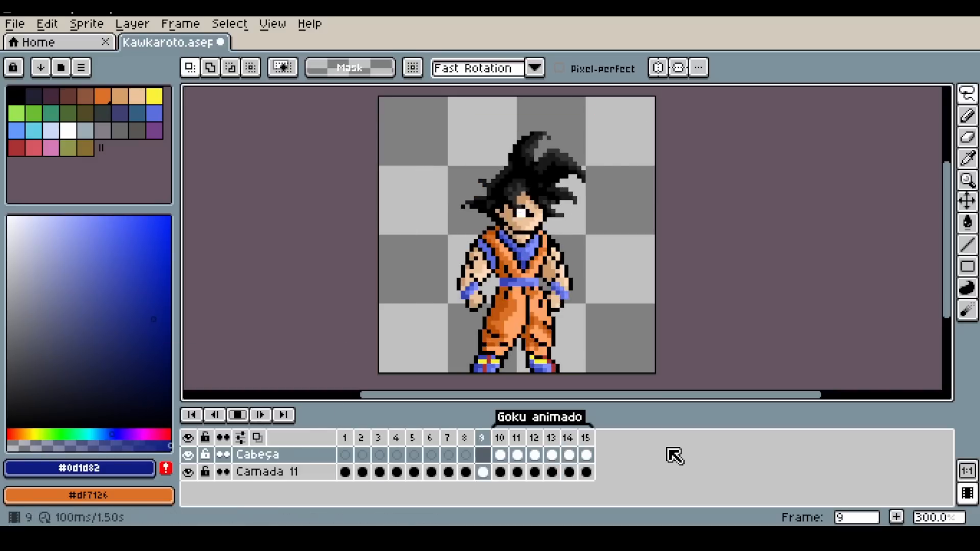
left_click(237, 415)
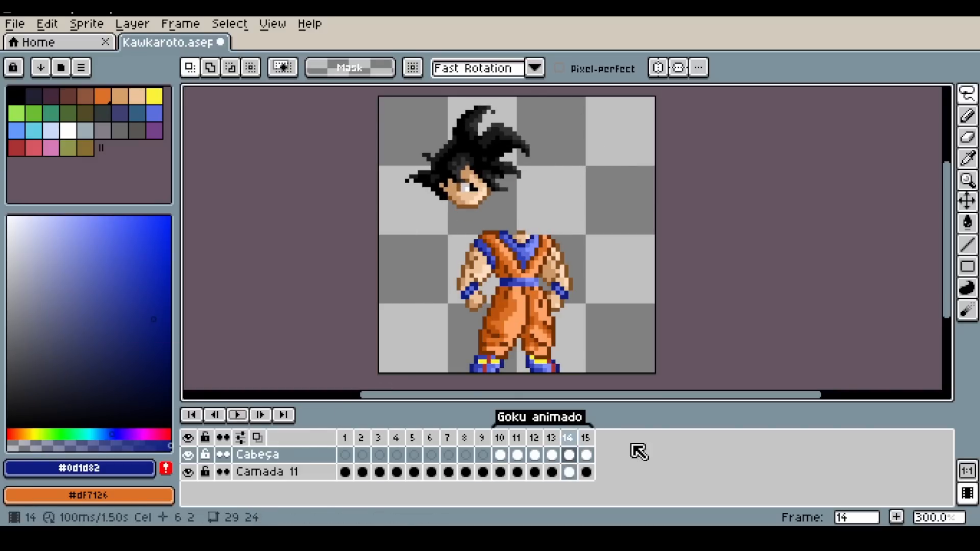
Turn off Play Once and Play All Frames (Ignore Tags), and play the Goku animado tag on a loop.
right_click(244, 415)
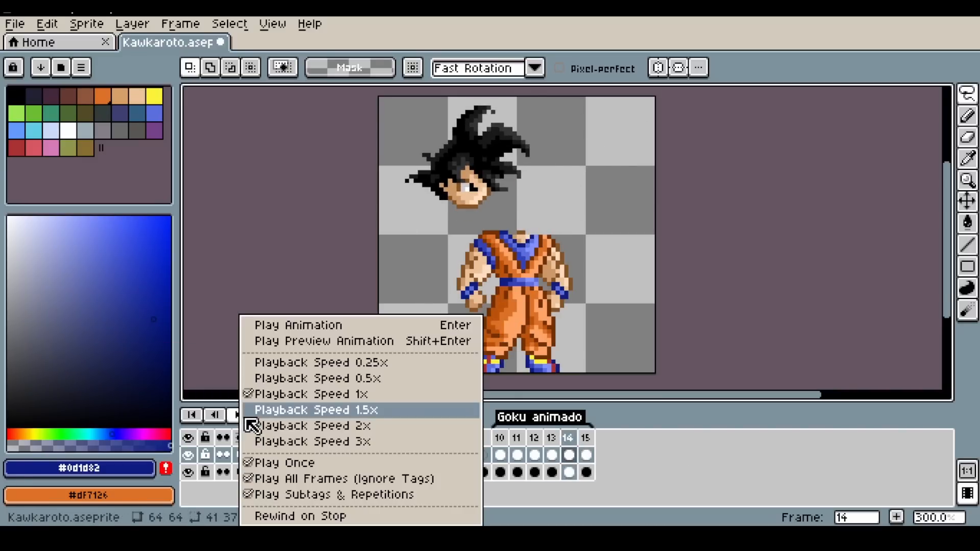
left_click(258, 462)
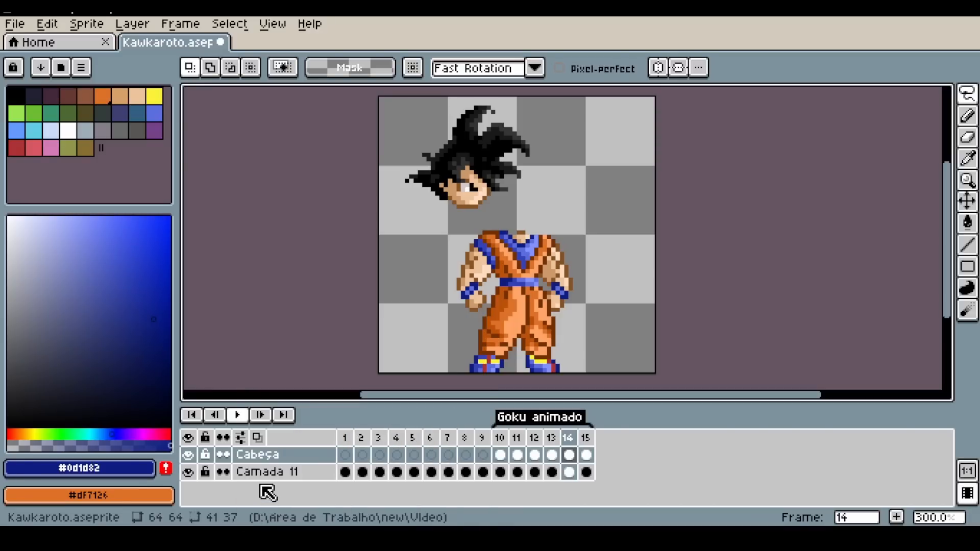
right_click(247, 416)
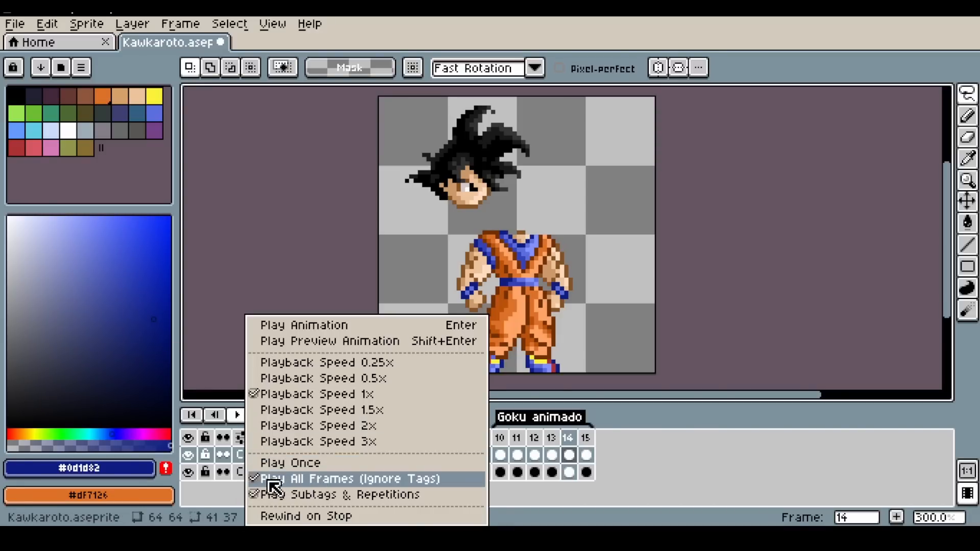
left_click(271, 478)
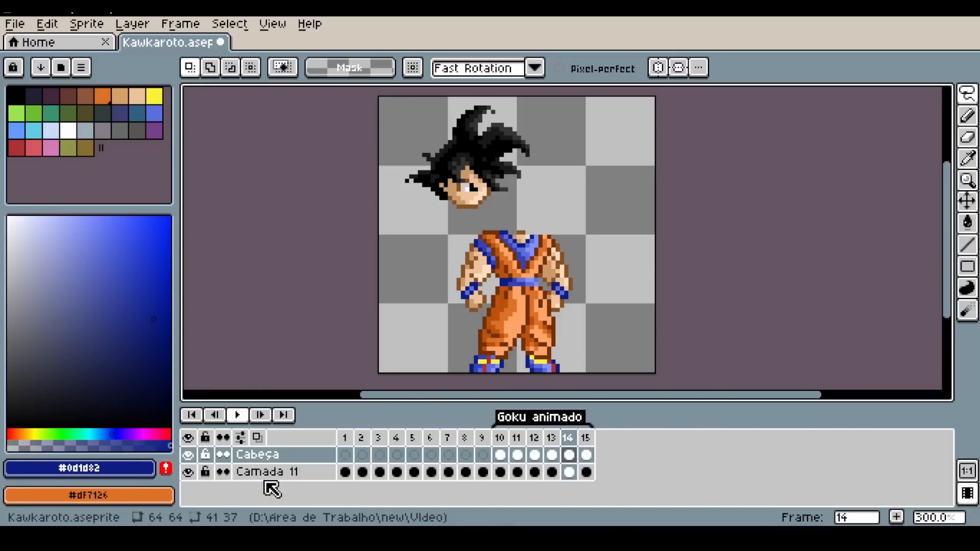
left_click(242, 417)
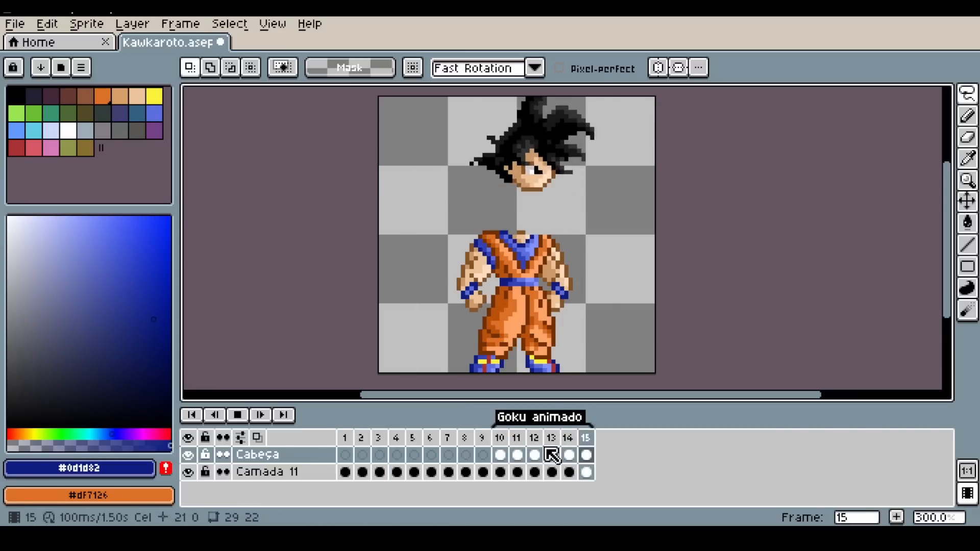
left_click(535, 438)
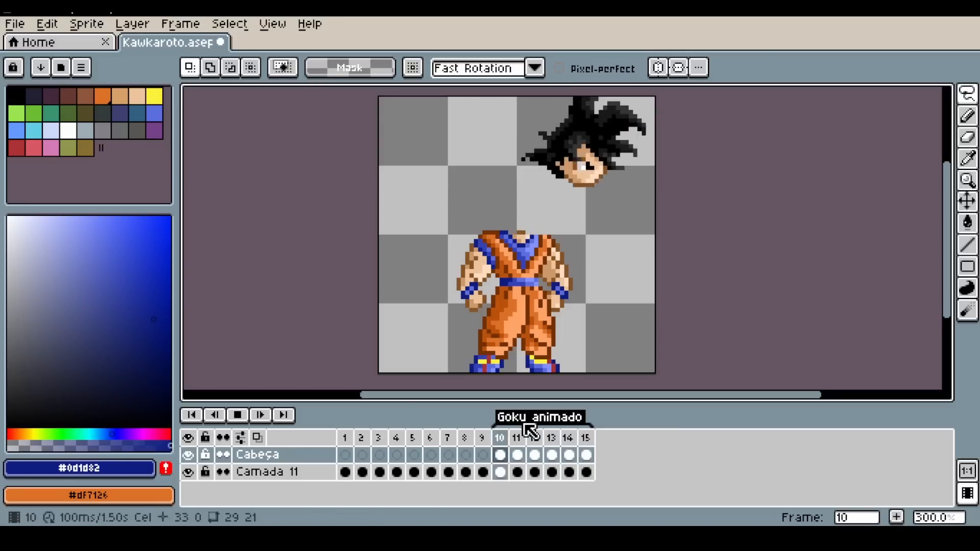
left_click(528, 471)
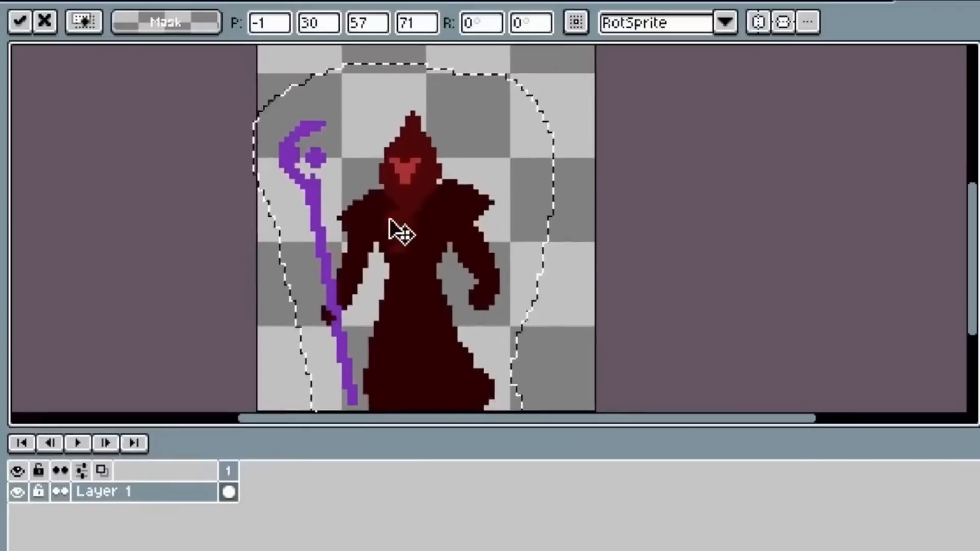
Deselect the robed figure and rename Layer 1 as Body.
key("ctrl+d")
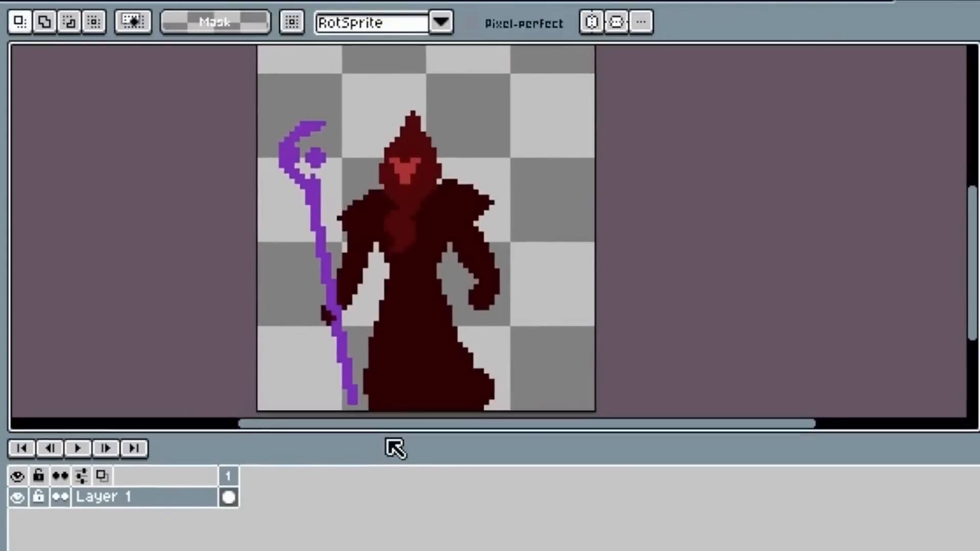
double_click(100, 503)
type("Body")
key("Return")
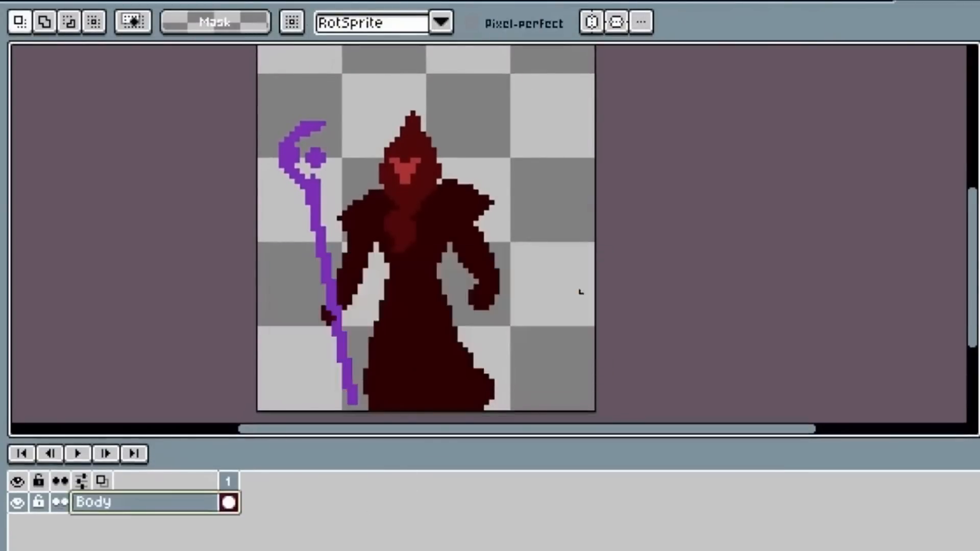
Add a new layer above Body and name it Head.
key("shift+n")
double_click(120, 502)
type("Head")
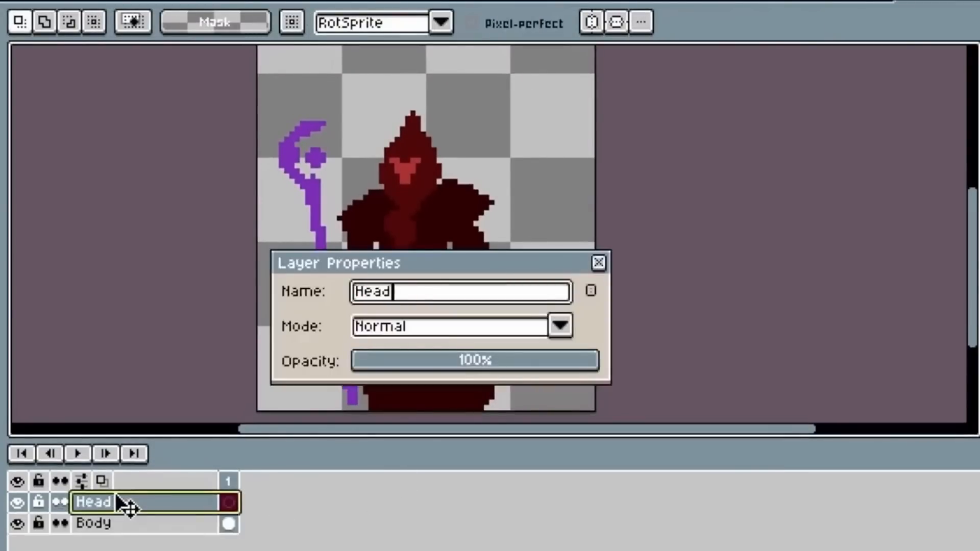
left_click(598, 263)
key("w")
left_click(408, 201)
key("e")
key("ctrl+d")
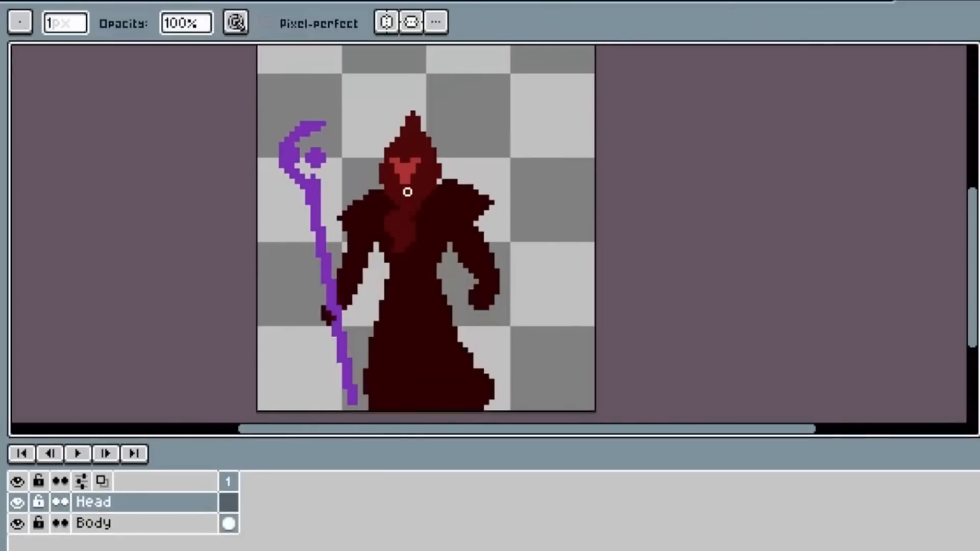
Turn off Contiguous for the Magic Wand and select the hood's dark red and the face's bright red on the Body layer.
key("w")
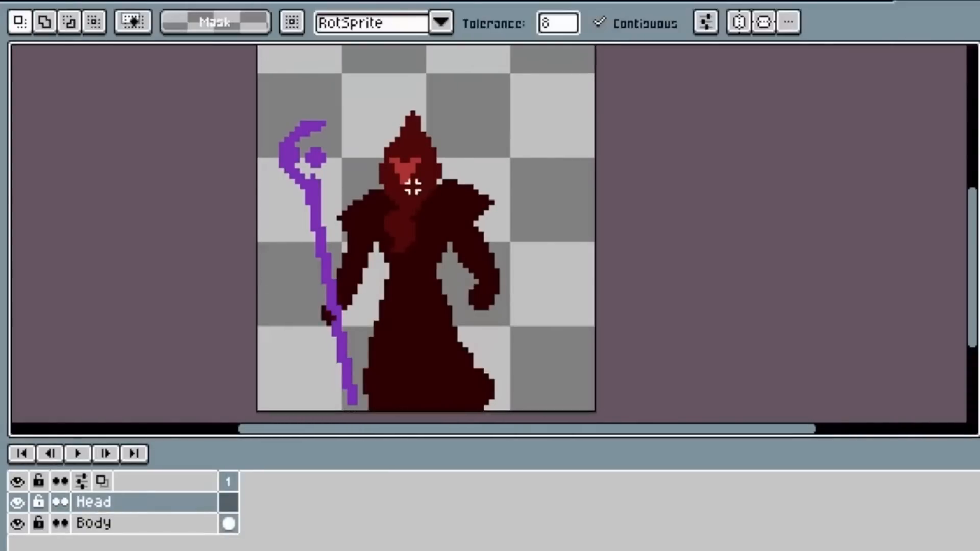
left_click(599, 23)
left_click(425, 178)
key("ctrl+d")
left_click(199, 523)
left_click(408, 203)
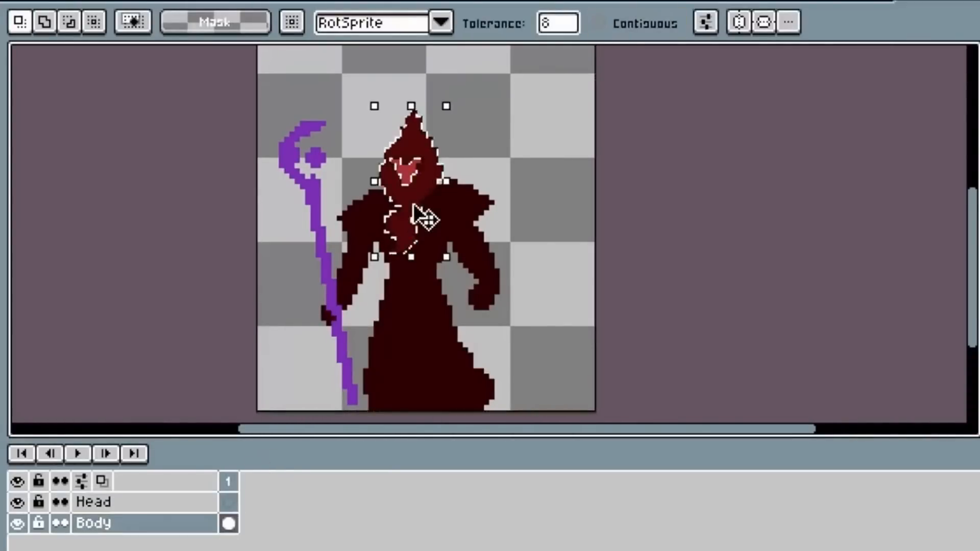
left_click(406, 172, "shift")
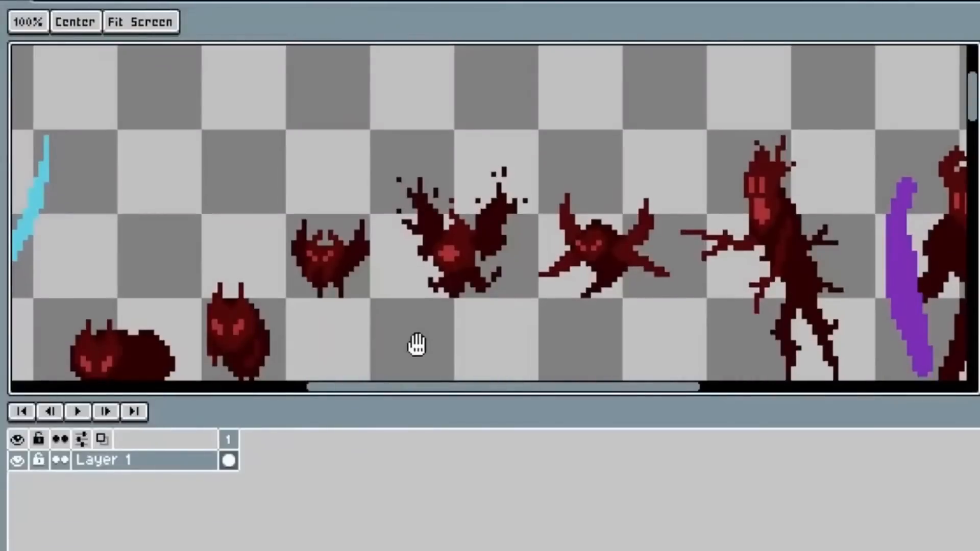
left_click_drag(417, 342, 551, 37)
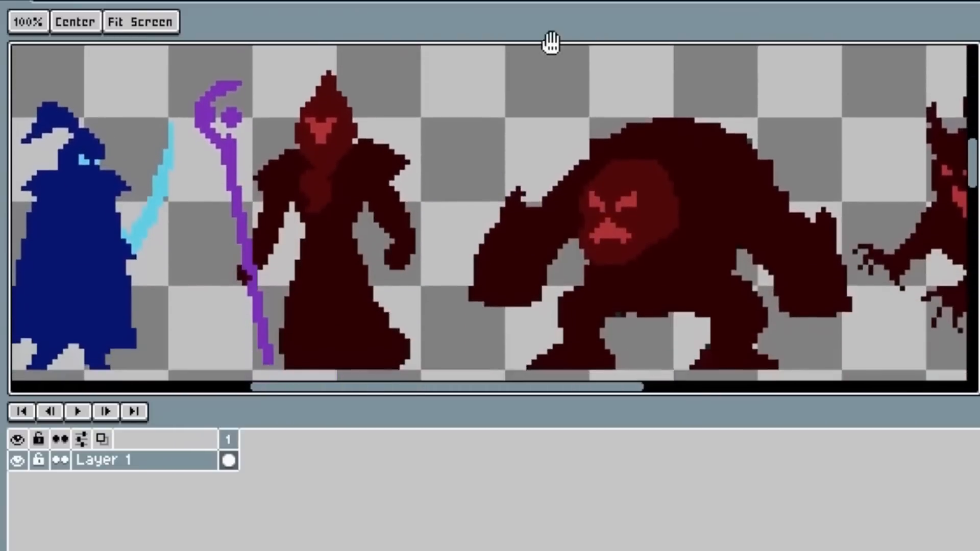
key("b")
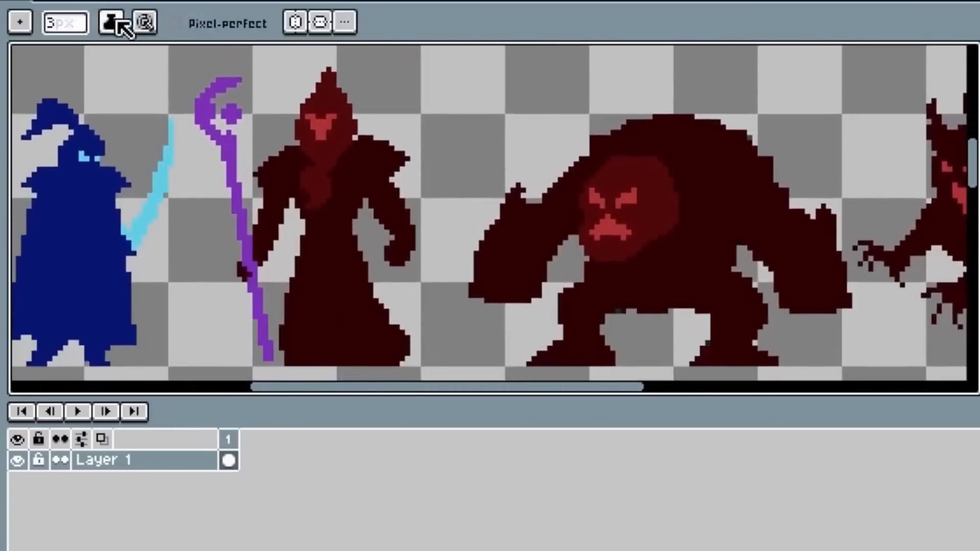
left_click(88, 1)
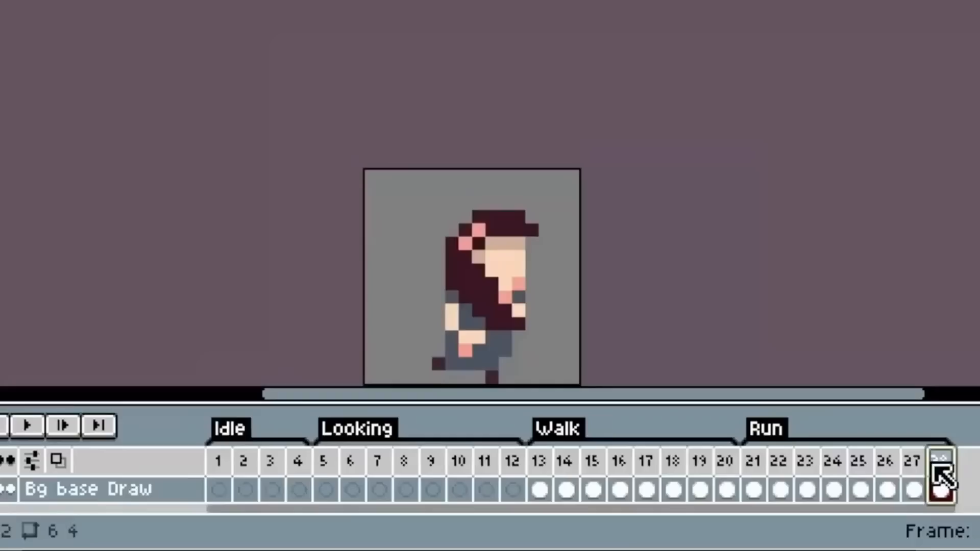
Compare the first and last frames of the Run tag, 21 and 28, and step through its frames up to 26.
left_click(759, 462)
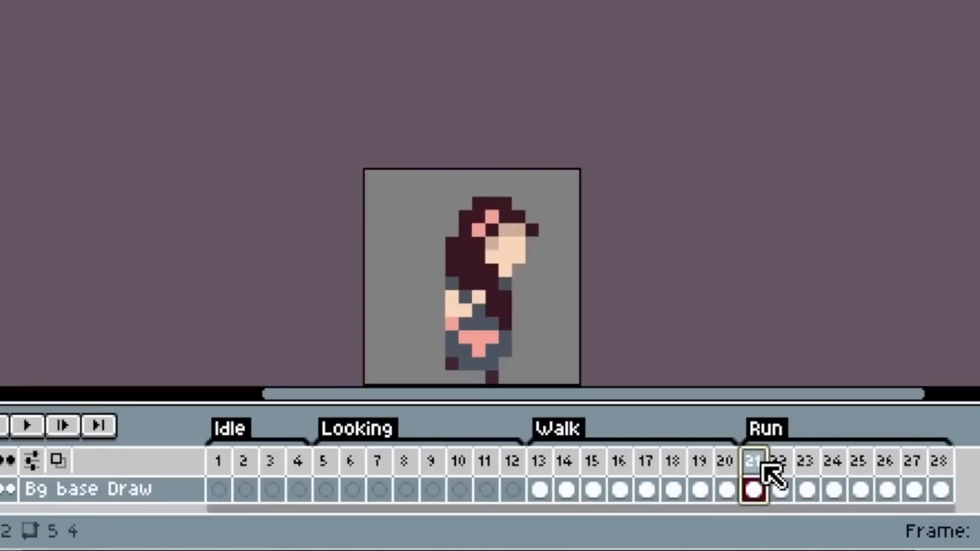
left_click(944, 460)
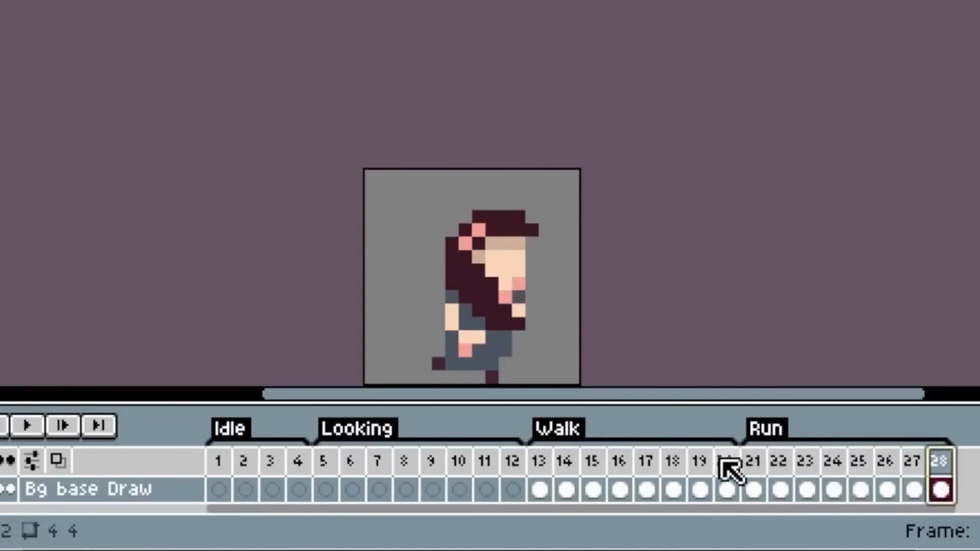
left_click(763, 469)
left_click(779, 462)
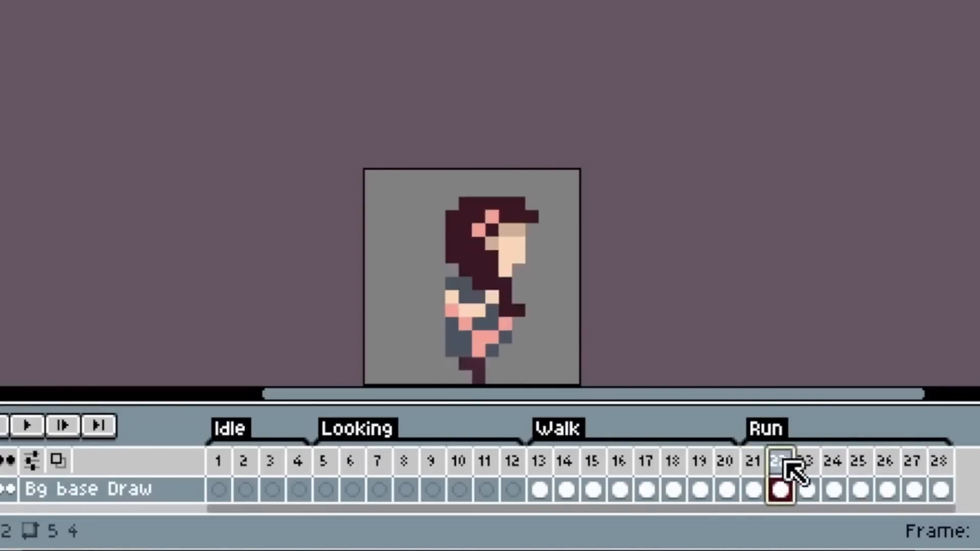
left_click(806, 462)
left_click(833, 462)
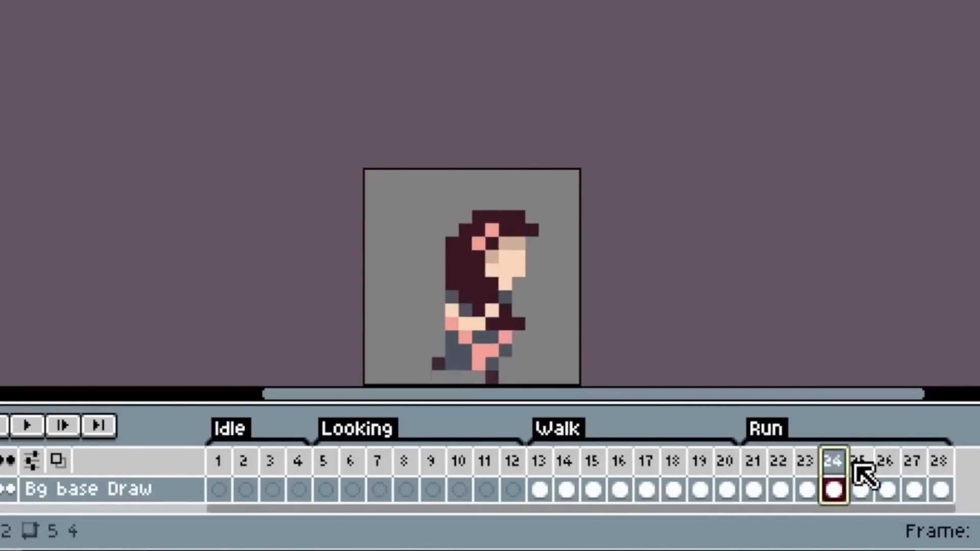
left_click(860, 462)
left_click(885, 461)
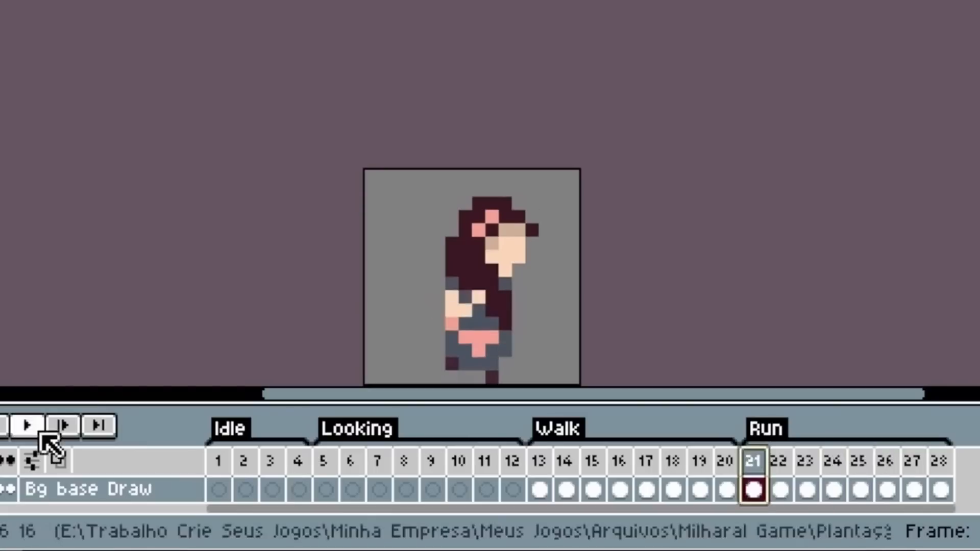
Play the Run animation of the girl sprite.
left_click(42, 434)
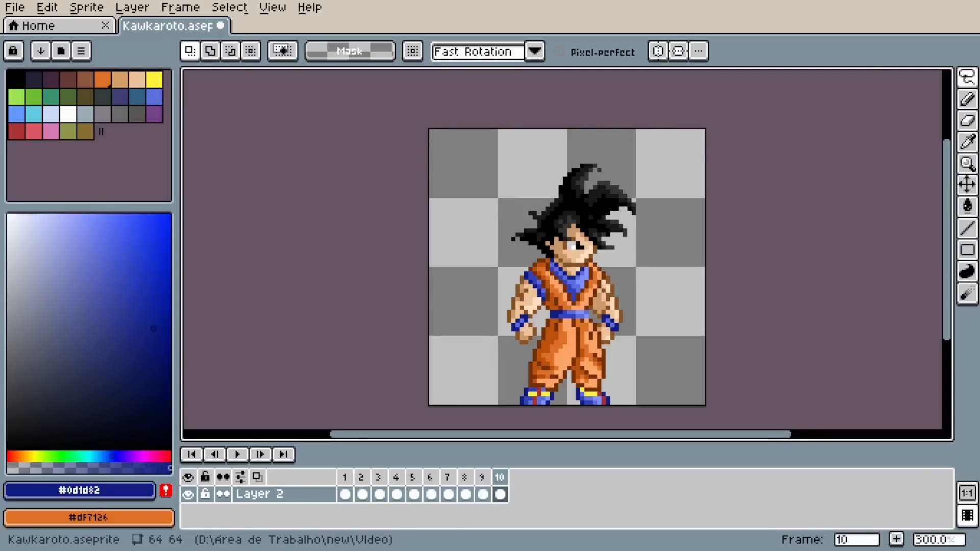
Compare frames 9 and 8, and duplicate the flat-coloured frame 8 to the end of the timeline as frame 11.
scroll(586, 290, "down", 2)
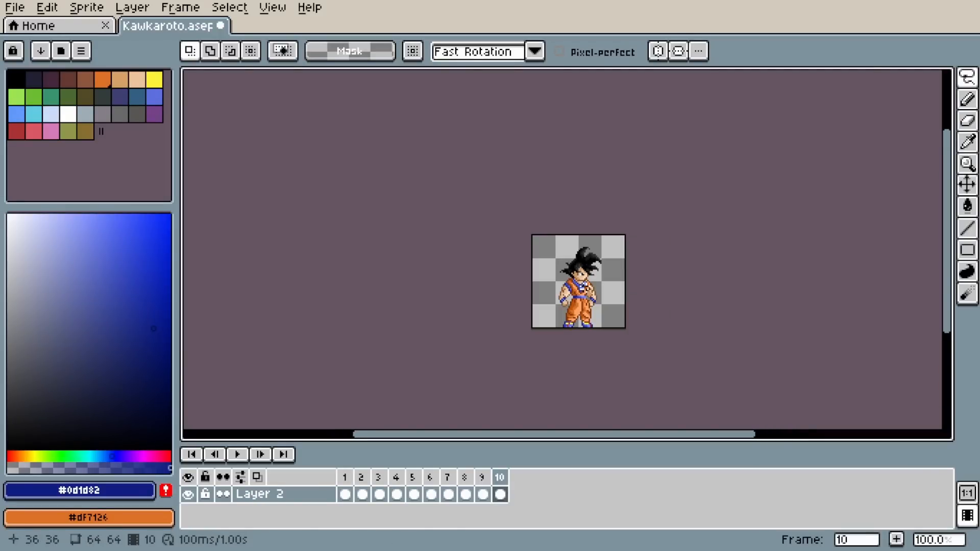
scroll(589, 304, "up", 2)
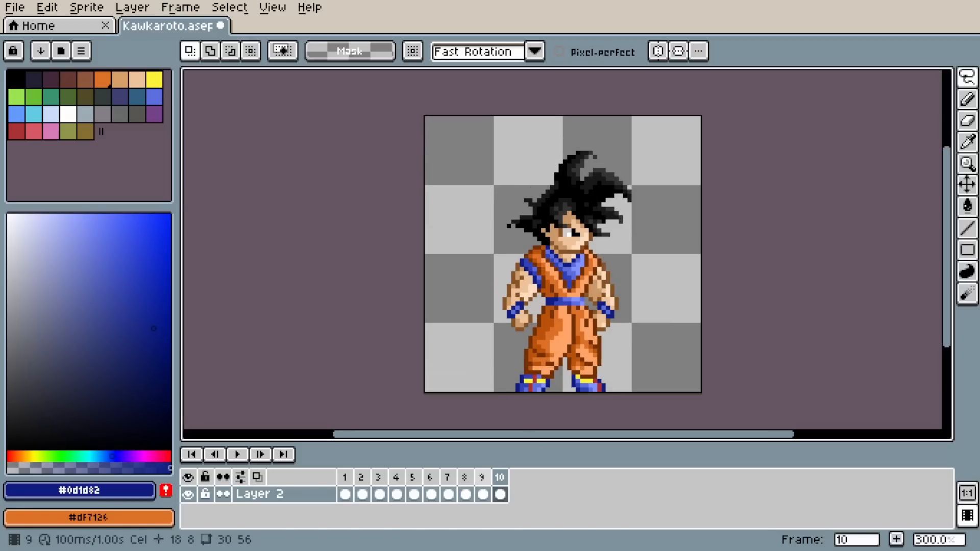
left_click(477, 480)
left_click(465, 478)
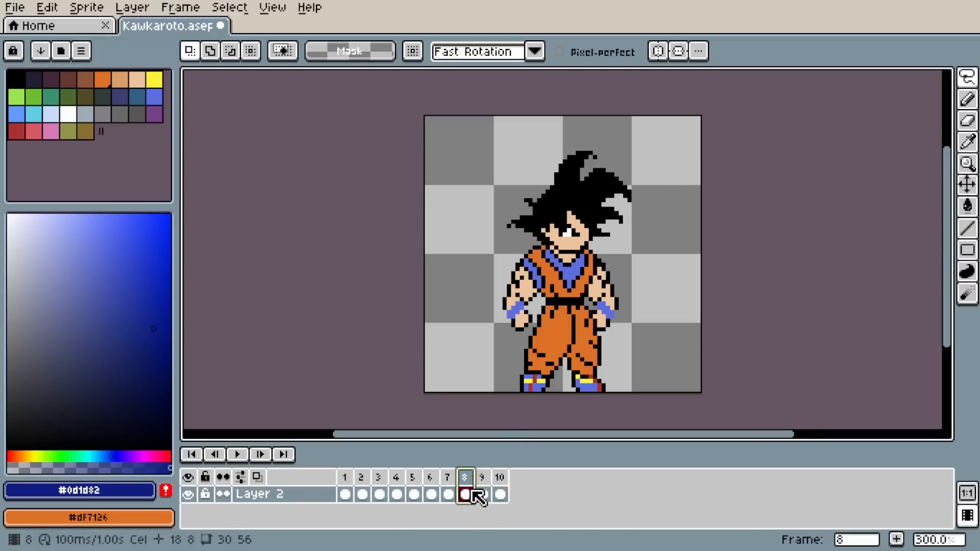
left_click_drag(468, 479, 532, 486)
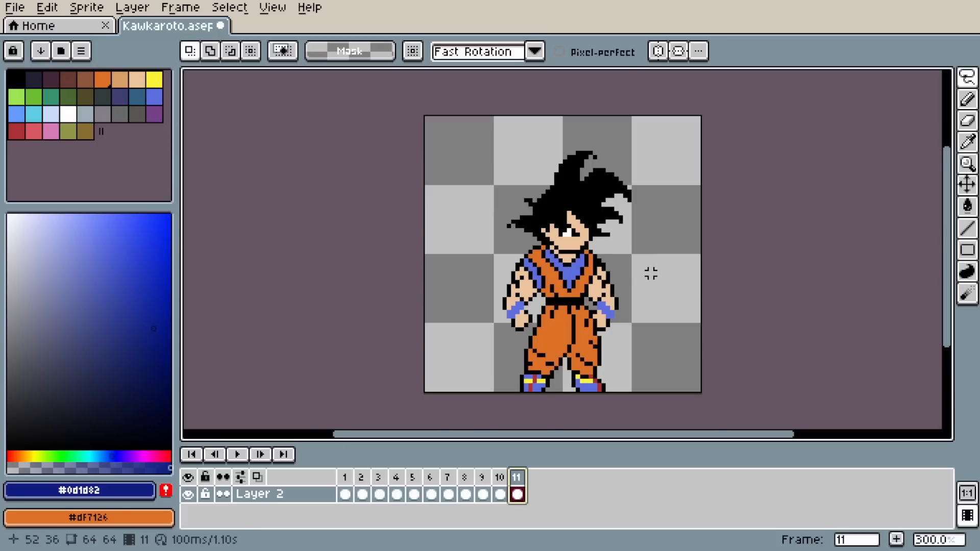
scroll(650, 273, "up", 2)
scroll(605, 283, "down", 1)
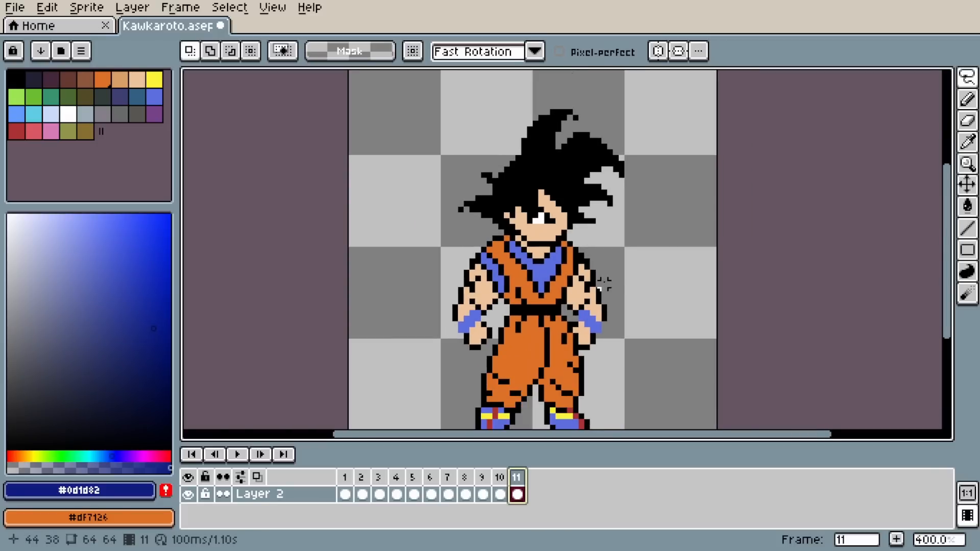
scroll(605, 284, "down", 1)
scroll(605, 283, "up", 1)
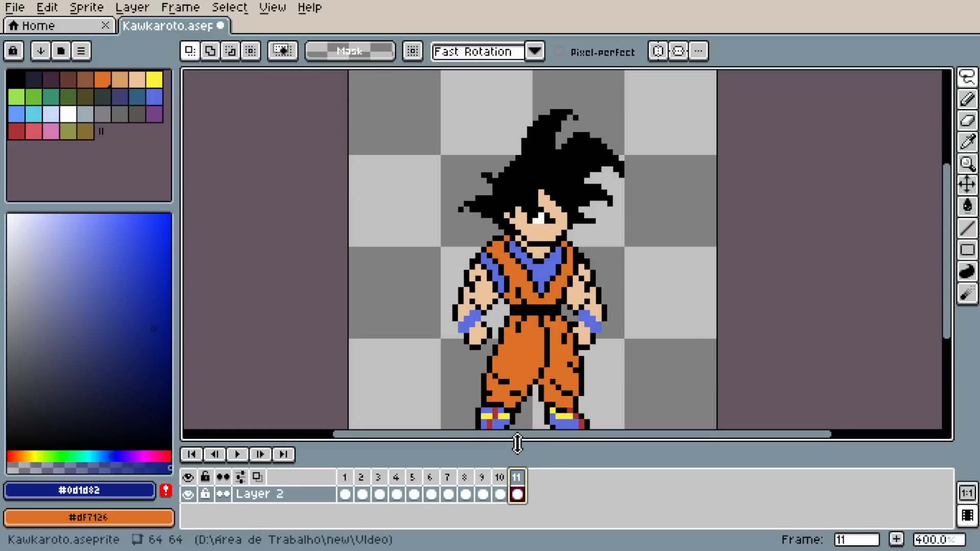
left_click_drag(517, 443, 522, 455)
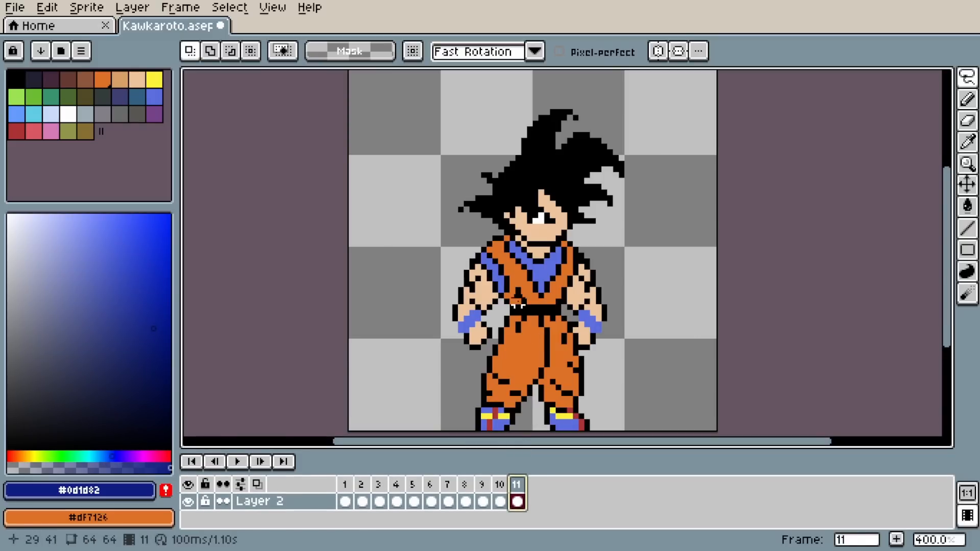
scroll(518, 301, "down", 1)
scroll(517, 288, "up", 1)
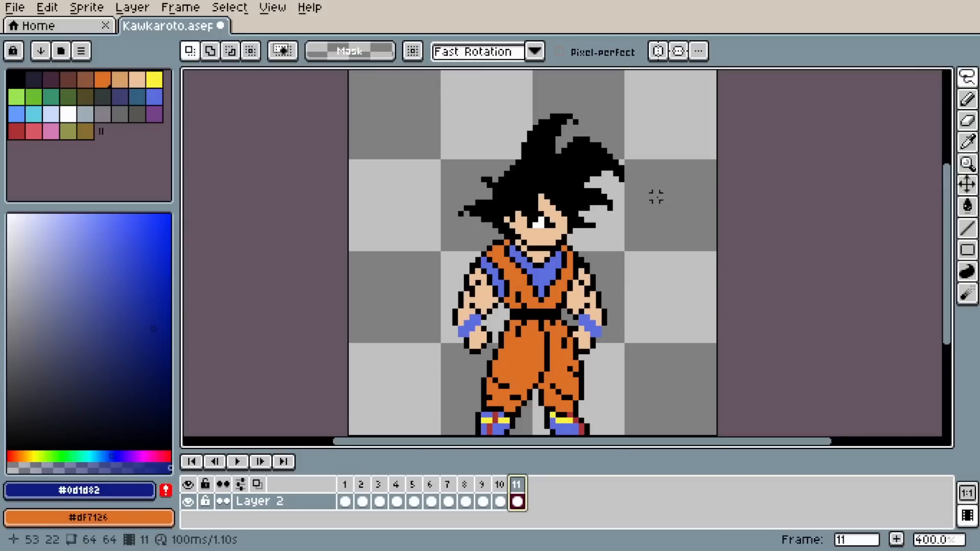
Outline the character's head and hair with the Lasso along the chin, and cut them from Layer 2 in frame 11.
left_click(967, 77)
scroll(499, 285, "up", 1)
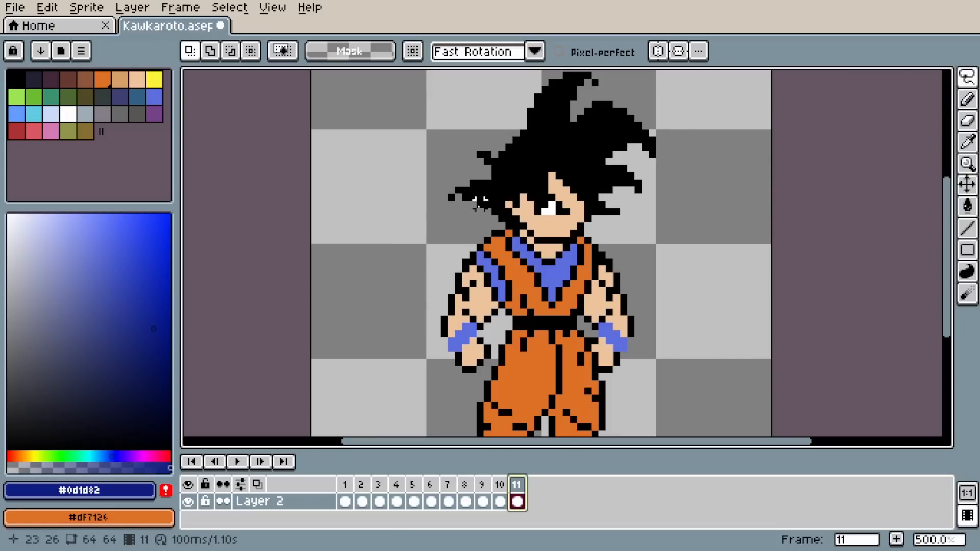
scroll(472, 195, "up", 1)
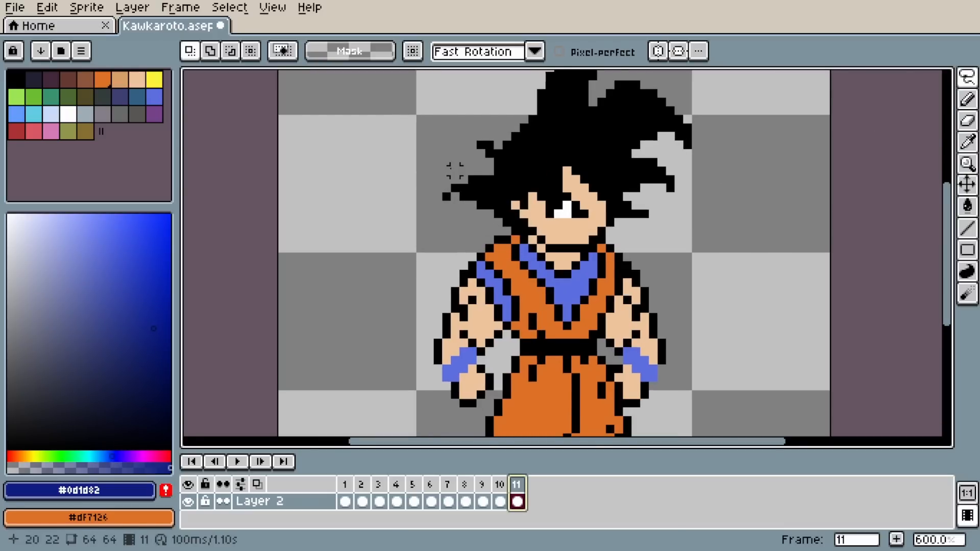
scroll(455, 170, "up", 1)
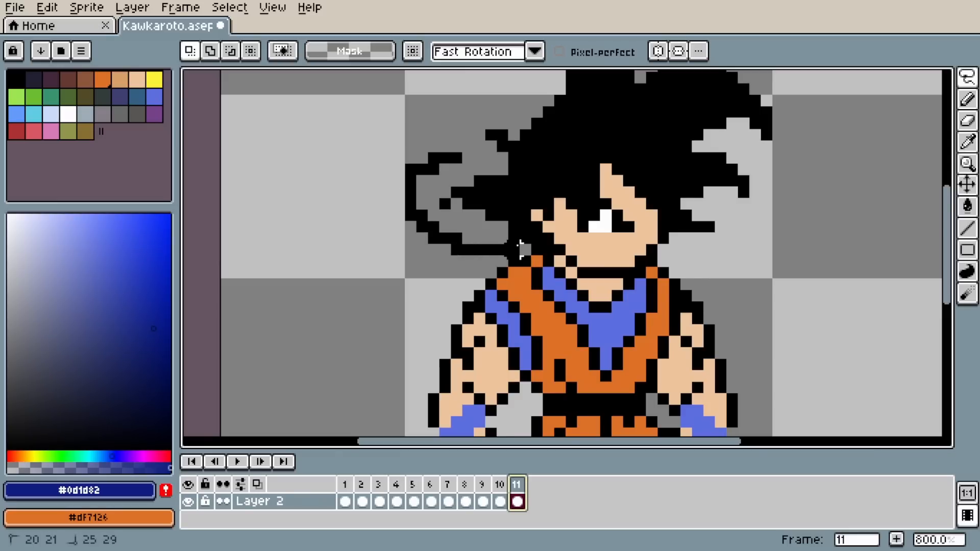
scroll(640, 260, "down", 1)
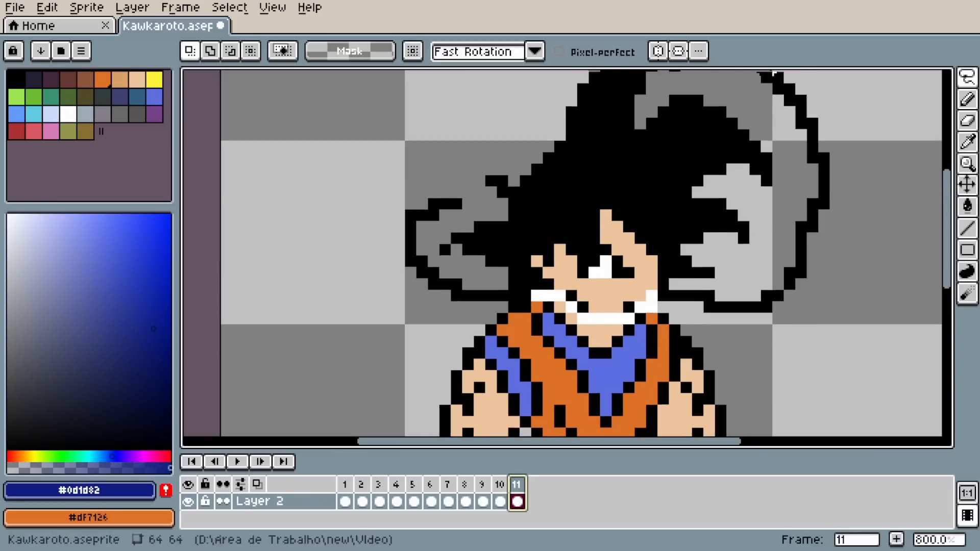
scroll(634, 289, "up", 3)
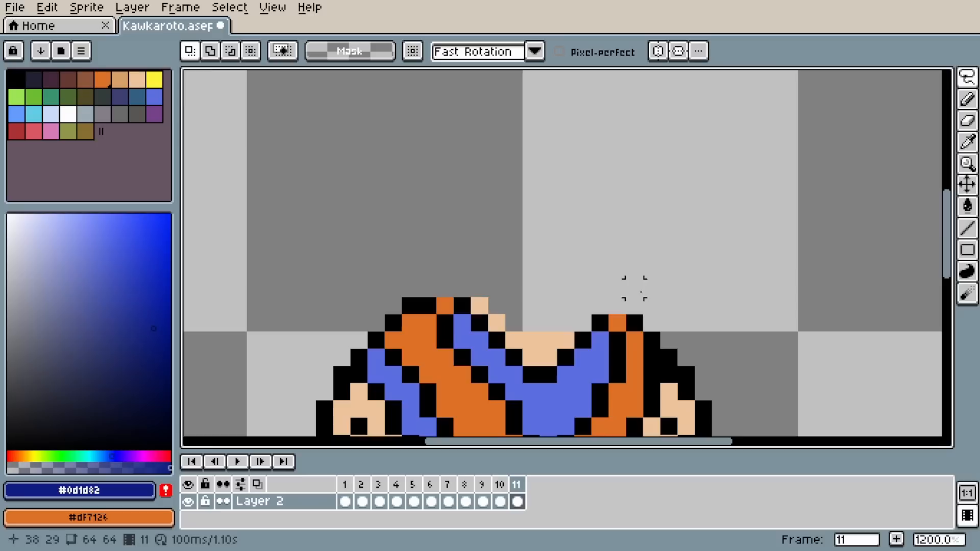
Add a new layer above Layer 2 and name it Cabeça.
double_click(275, 511)
left_click_drag(313, 451, 313, 320)
key("shift+p")
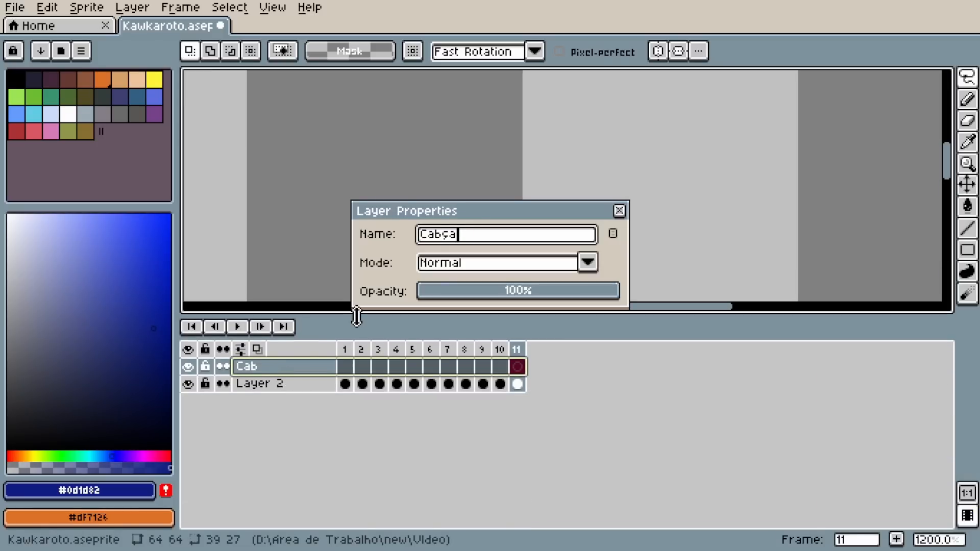
key("Return")
Rename Layer 2 as Tronco.
double_click(270, 384)
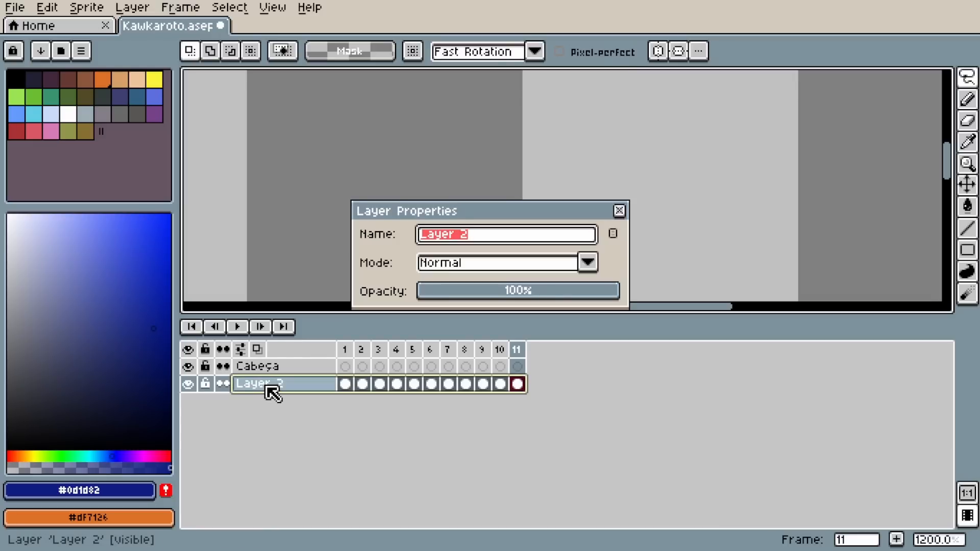
type("Pernas")
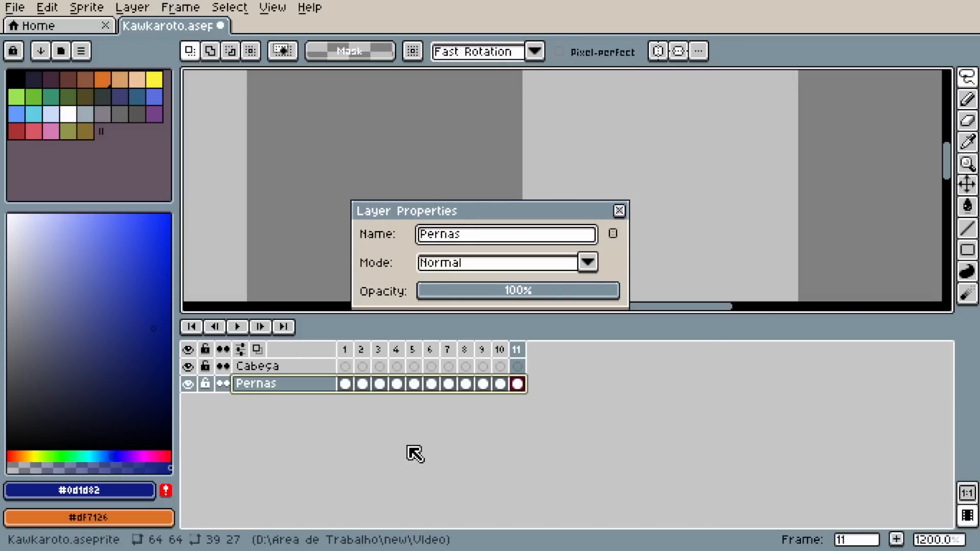
left_click(415, 453)
key("Return")
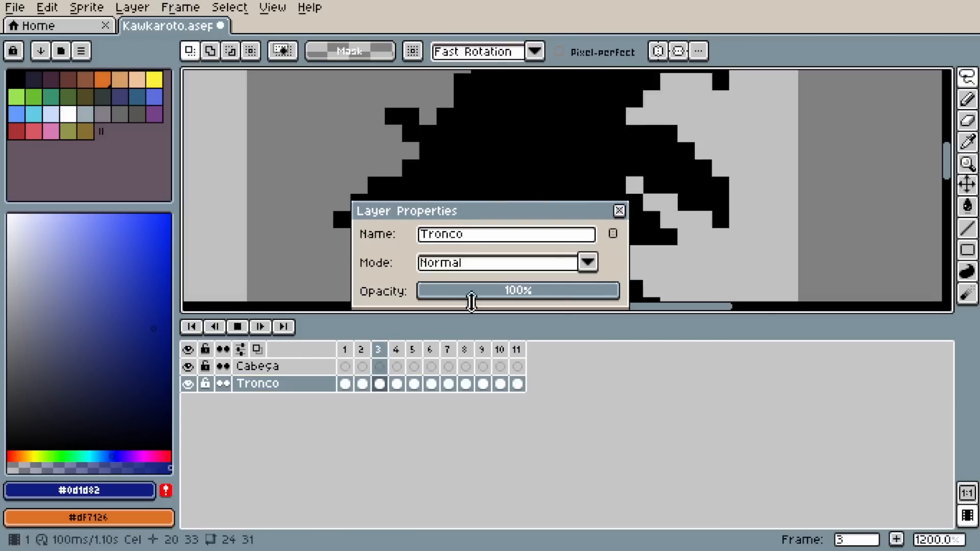
left_click(619, 210)
Paste the cut head onto the Cabeça layer in frame 11, deselect it and hide that layer.
left_click(517, 349)
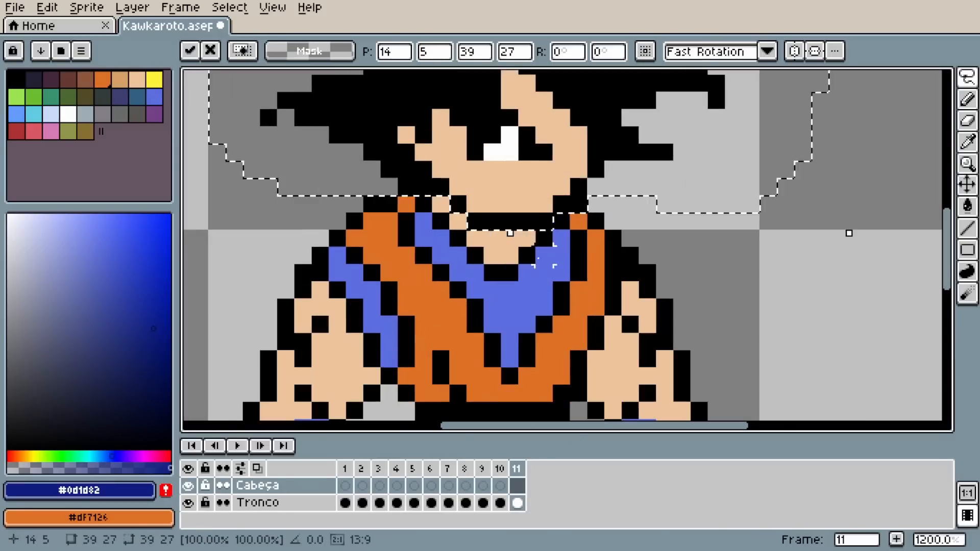
left_click(538, 258)
left_click(189, 486)
left_click(189, 487)
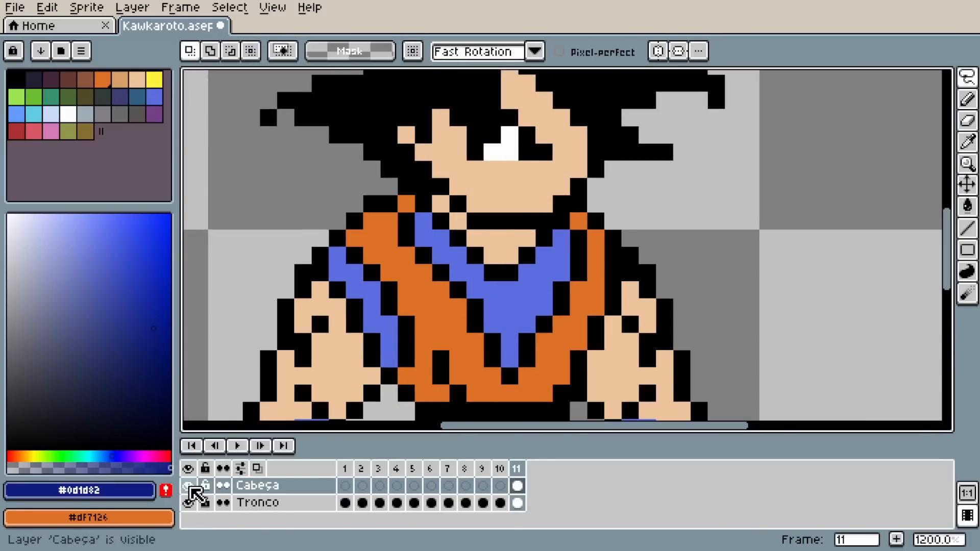
left_click(189, 486)
Pick black and close the outline above the right collar on the Tronco layer in frame 11.
left_click(603, 219, "alt")
key("b")
left_click(522, 500)
left_click(578, 205)
scroll(561, 230, "down", 2)
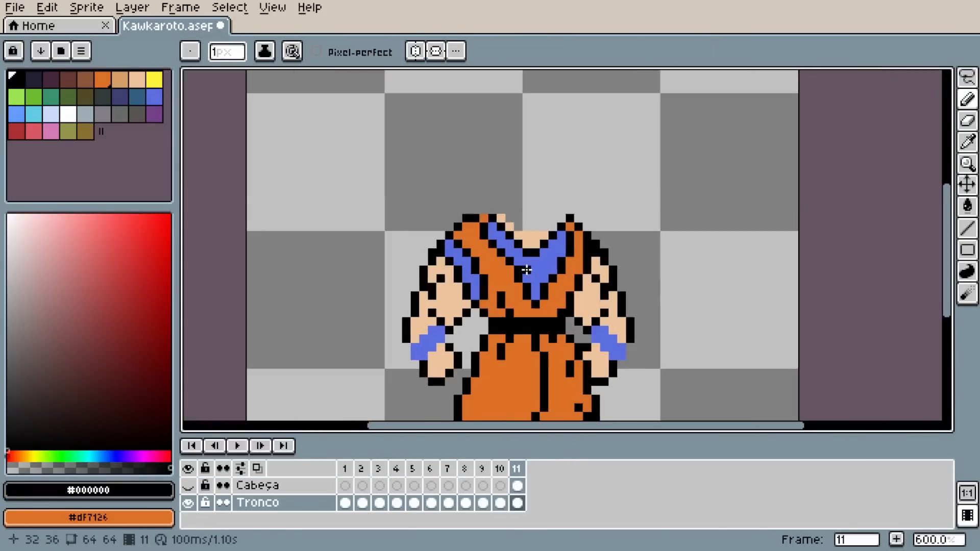
Extend the black outline over the top of the left collar on the Tronco layer.
scroll(495, 222, "up", 1)
left_click_drag(479, 204, 468, 204)
left_click(467, 231, "alt")
scroll(456, 289, "down", 1)
scroll(464, 239, "up", 2)
key("ctrl+z")
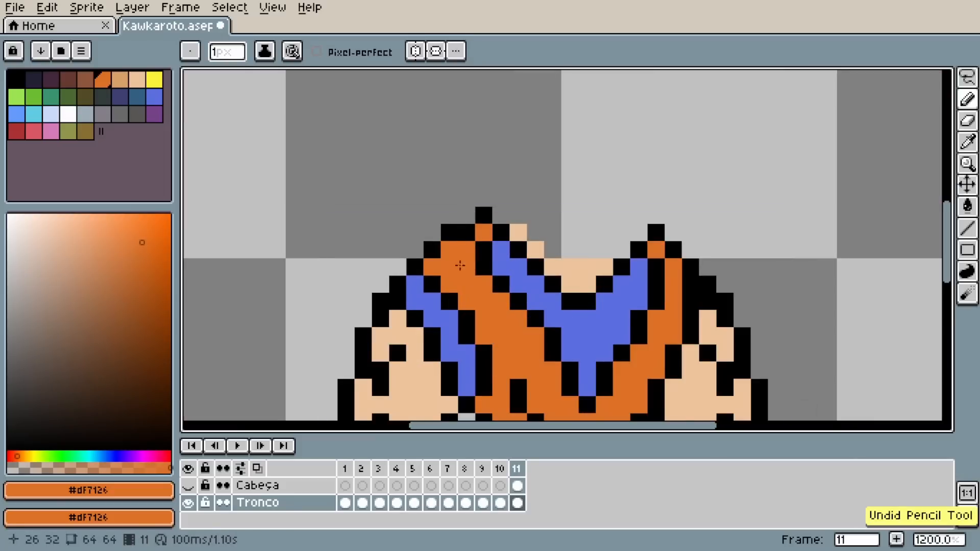
scroll(444, 240, "down", 2)
scroll(467, 232, "up", 3)
left_click(468, 232, "alt")
left_click(463, 215)
scroll(470, 220, "down", 1)
scroll(488, 226, "down", 3)
scroll(459, 224, "up", 2)
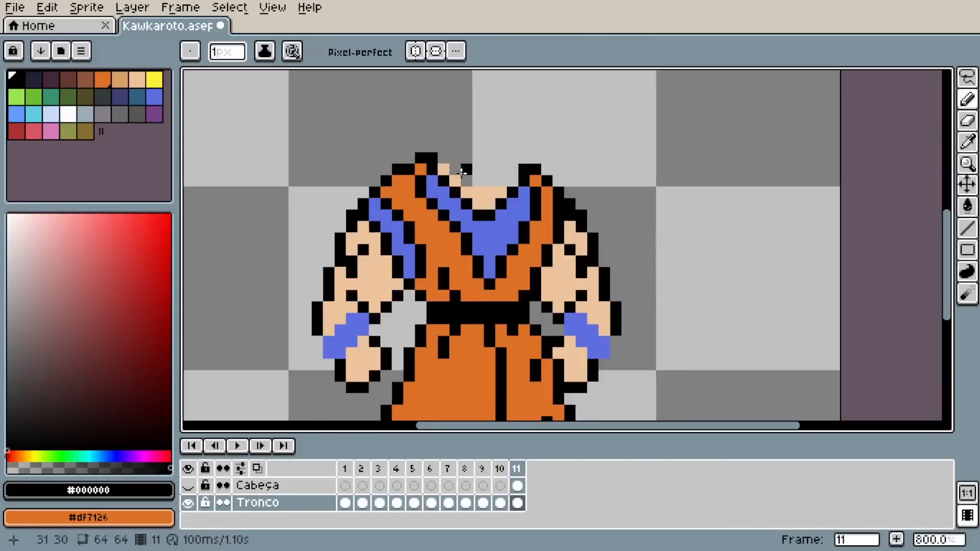
Fill the open neck with the skin tone #eec39a and erase the surplus pixels along its upper edge.
scroll(439, 220, "up", 1)
left_click(436, 224, "alt")
mouse_move(453, 225)
left_mouse_down()
mouse_move(530, 237)
mouse_move(440, 214)
mouse_move(536, 211)
left_mouse_up()
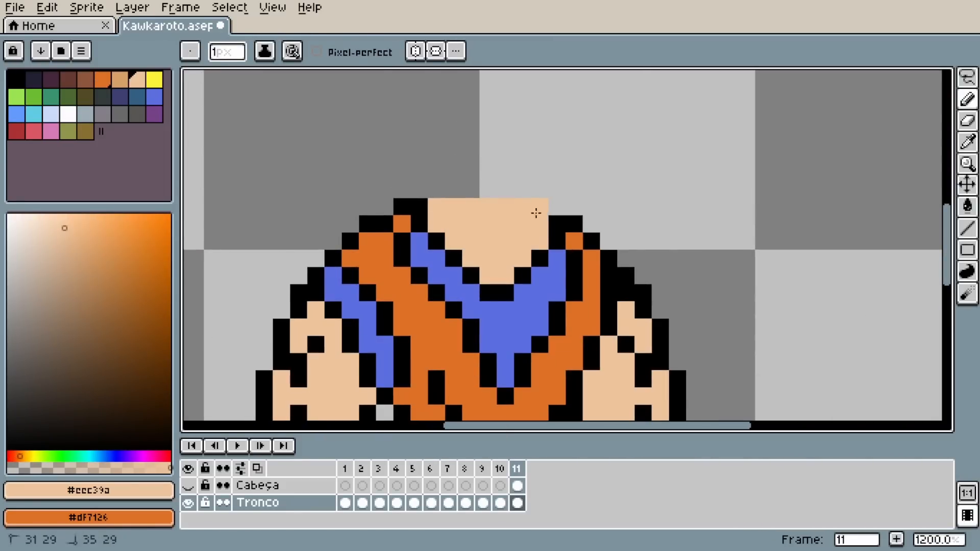
key("e")
left_click(539, 207)
scroll(482, 197, "down", 3)
scroll(448, 207, "up", 2)
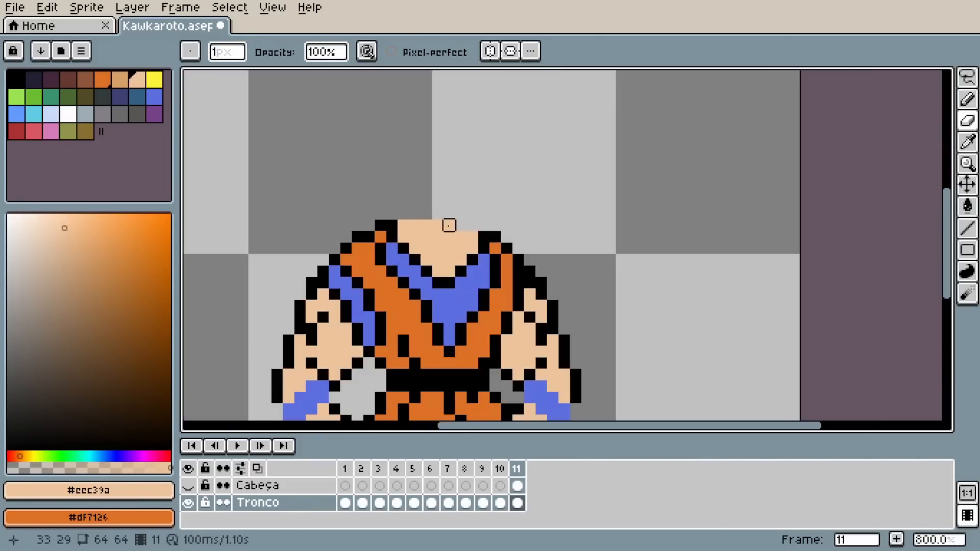
left_click(392, 225)
scroll(433, 216, "down", 4)
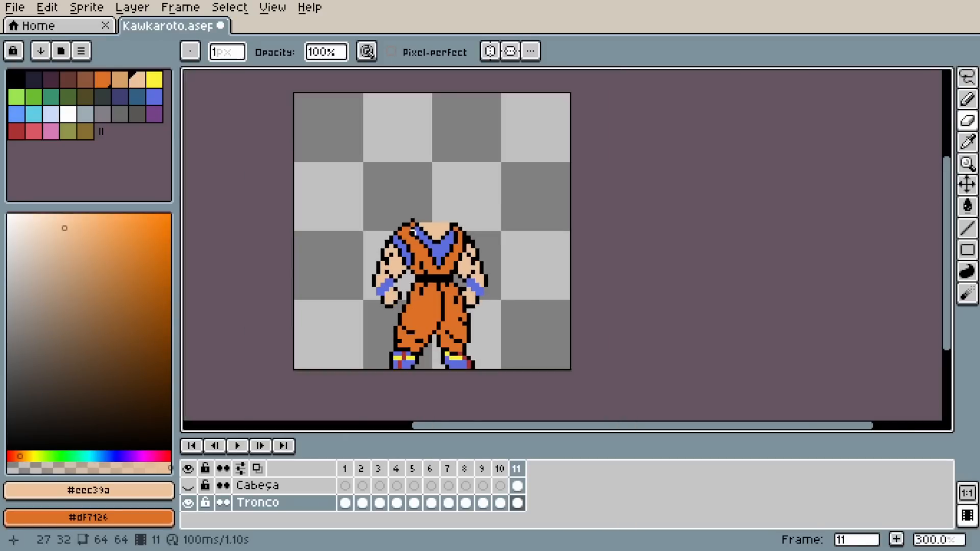
scroll(396, 220, "up", 10)
left_click(670, 277, "alt")
left_click(745, 219)
left_click(822, 296, "alt")
left_click(775, 294)
scroll(409, 240, "down", 6)
scroll(499, 302, "down", 2)
key("ctrl+z")
key("ctrl+z")
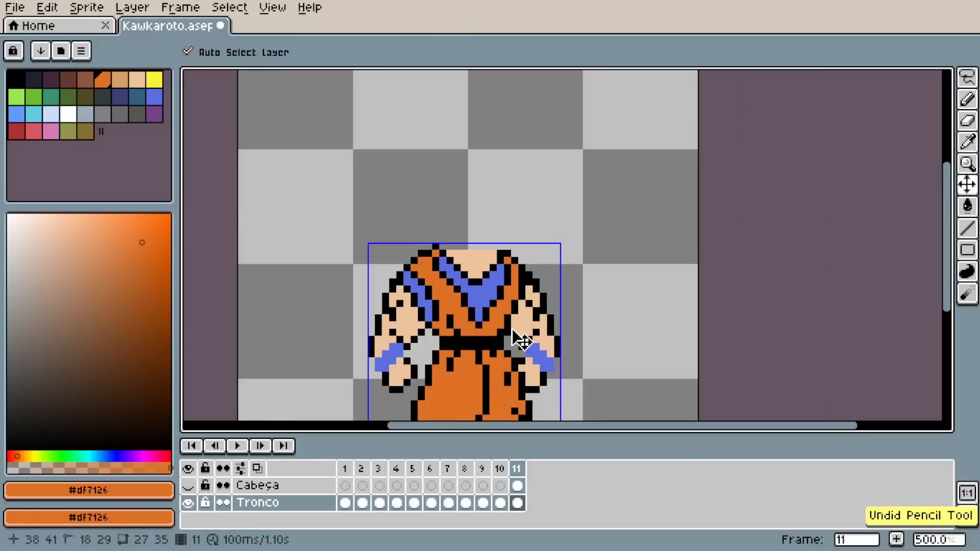
Redraw the top of the left collar with black outline pixels and restore its inner edge beside the neck.
scroll(510, 327, "down", 2)
scroll(469, 283, "up", 9)
left_click(493, 288, "alt")
left_click(491, 252)
key("ctrl+z")
left_click_drag(491, 253, 536, 260)
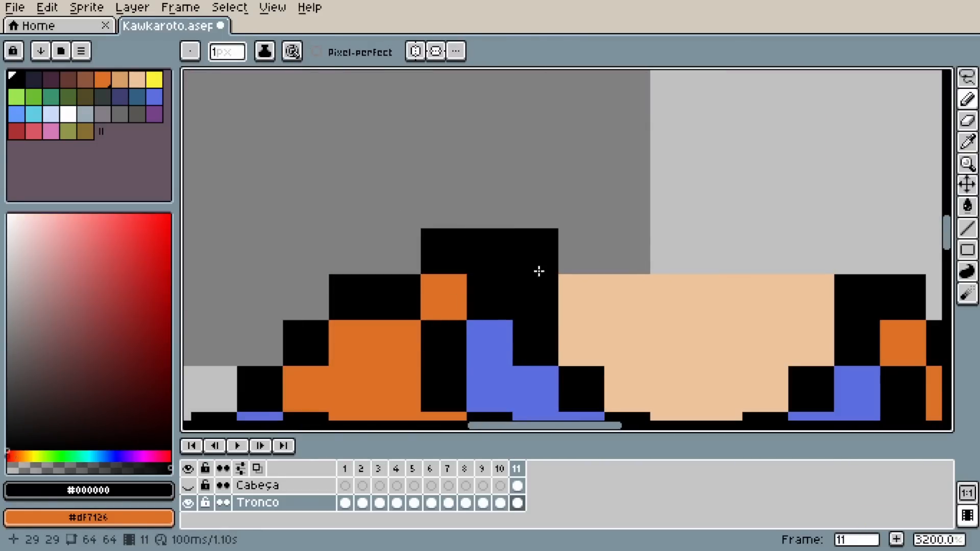
left_click(489, 341, "alt")
left_click(490, 302)
left_click(444, 339, "alt")
left_click_drag(489, 301, 487, 343)
scroll(468, 351, "down", 2)
Erase the surplus black pixels beside the left collar and fill the gap with the neck's skin tone.
key("e")
left_click(501, 299)
scroll(492, 333, "up", 7)
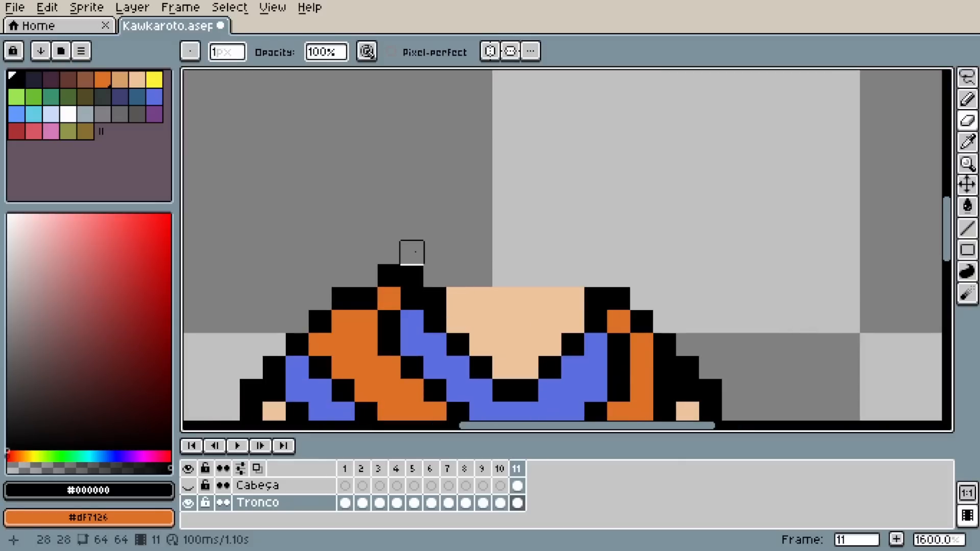
left_click(468, 291, "alt")
key("g")
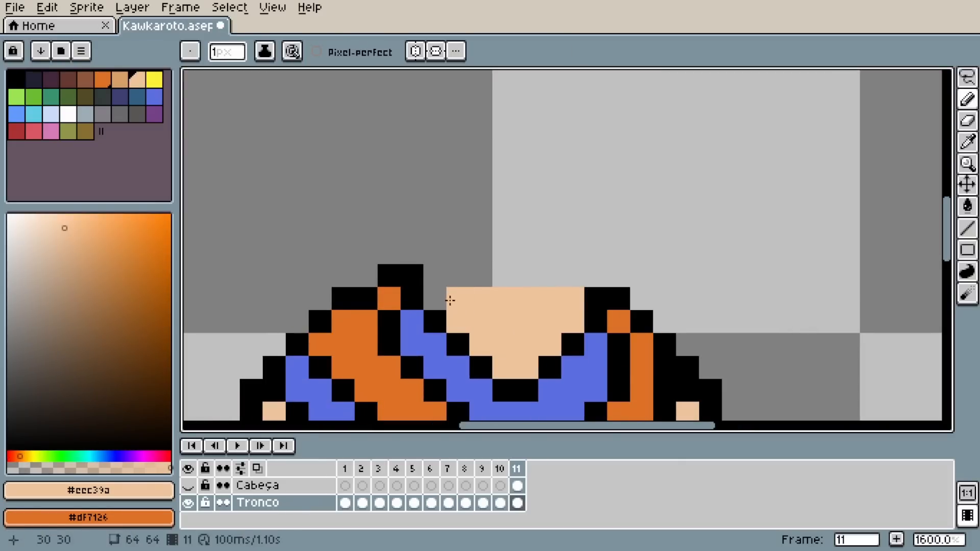
scroll(433, 310, "down", 3)
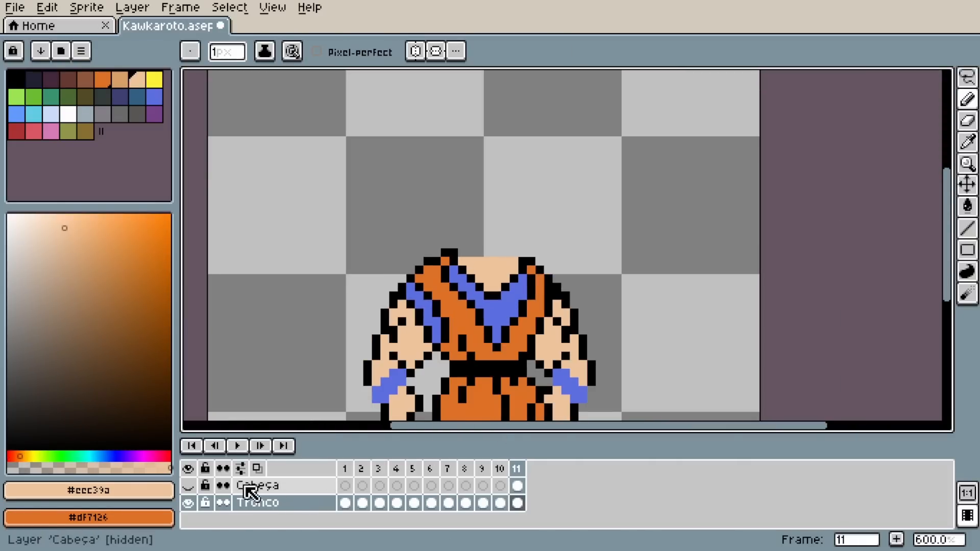
Show the Cabeça layer, hide Tronco and select the head's cel in frame 11 with the Eraser ready.
left_click(190, 485)
scroll(392, 271, "down", 1)
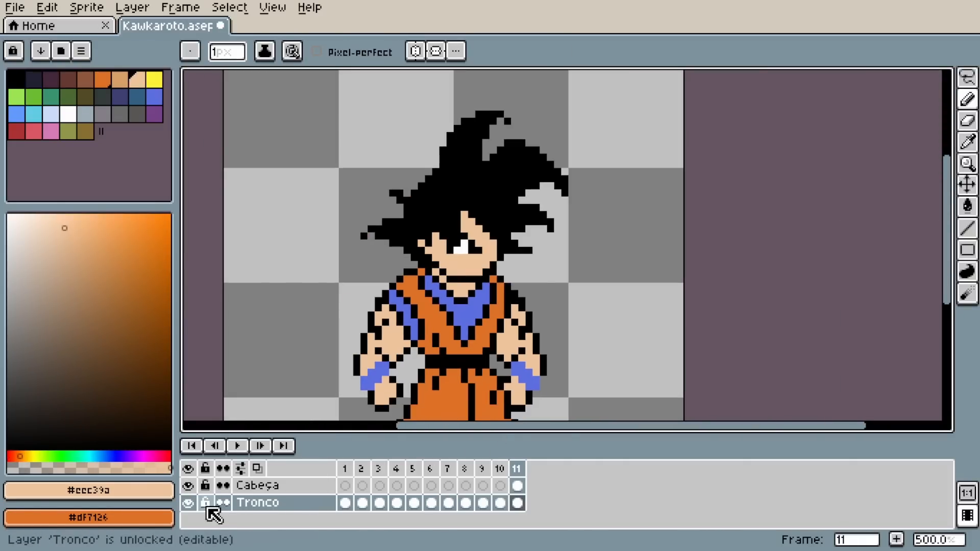
left_click(188, 503)
scroll(492, 291, "up", 7)
key("e")
left_click(517, 486)
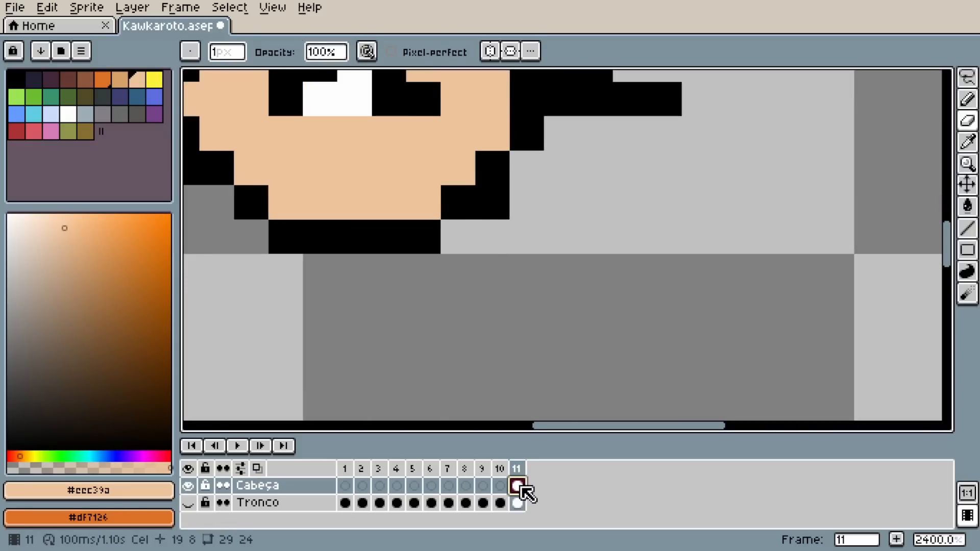
scroll(491, 260, "down", 6)
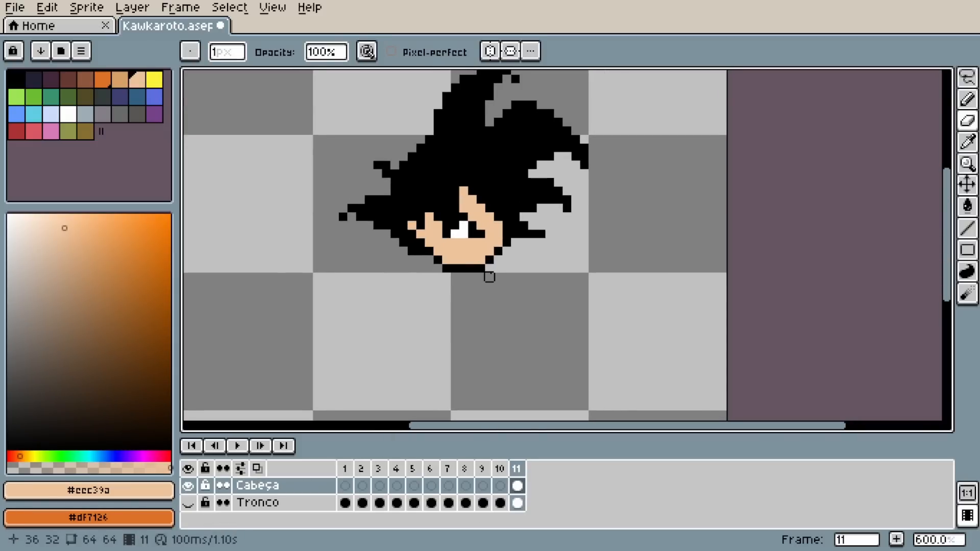
scroll(489, 277, "down", 3)
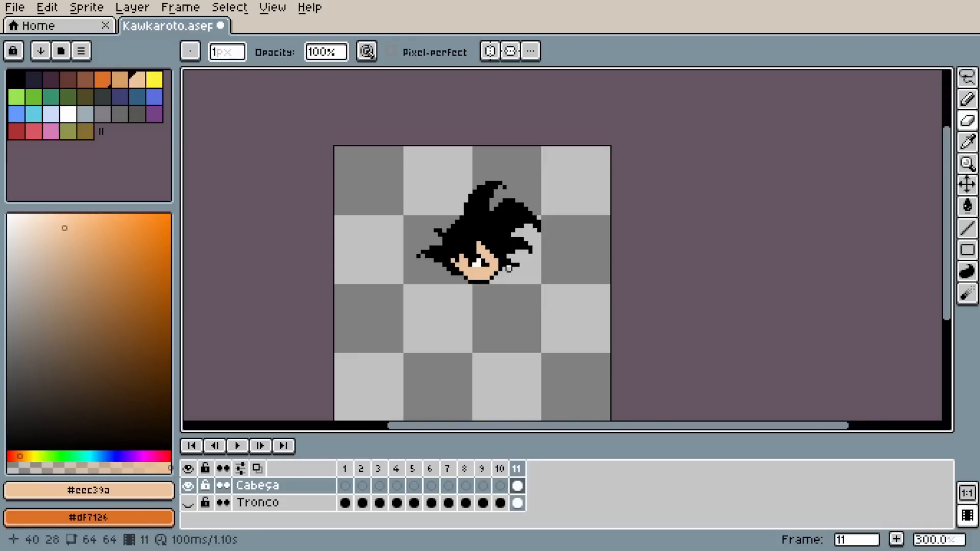
Show the Tronco layer and hide Cabeça to expose the torso and arms in frame 11.
scroll(509, 268, "up", 4)
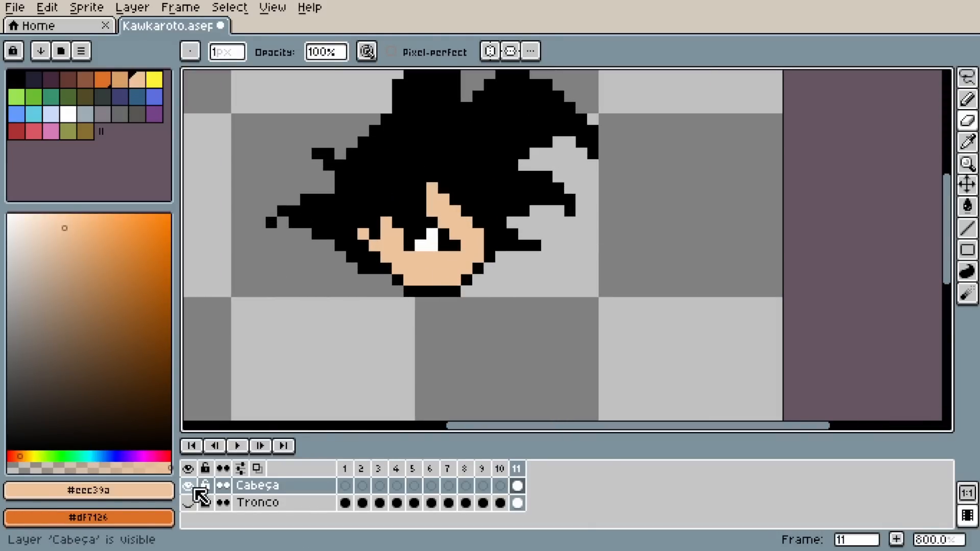
left_click(188, 506)
left_click_drag(247, 326, 443, 234)
scroll(328, 260, "down", 3)
scroll(441, 232, "down", 2)
scroll(438, 236, "up", 1)
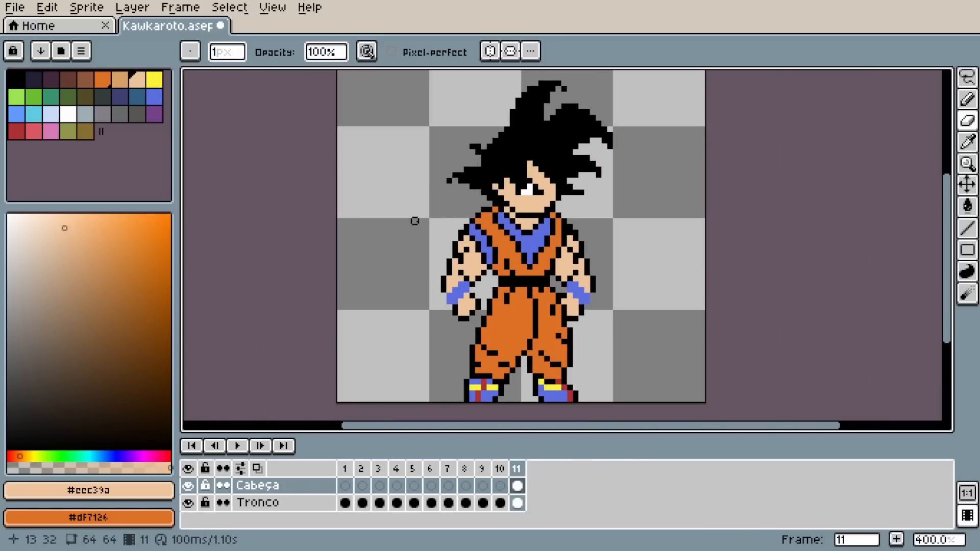
left_click(187, 485)
scroll(514, 252, "up", 2)
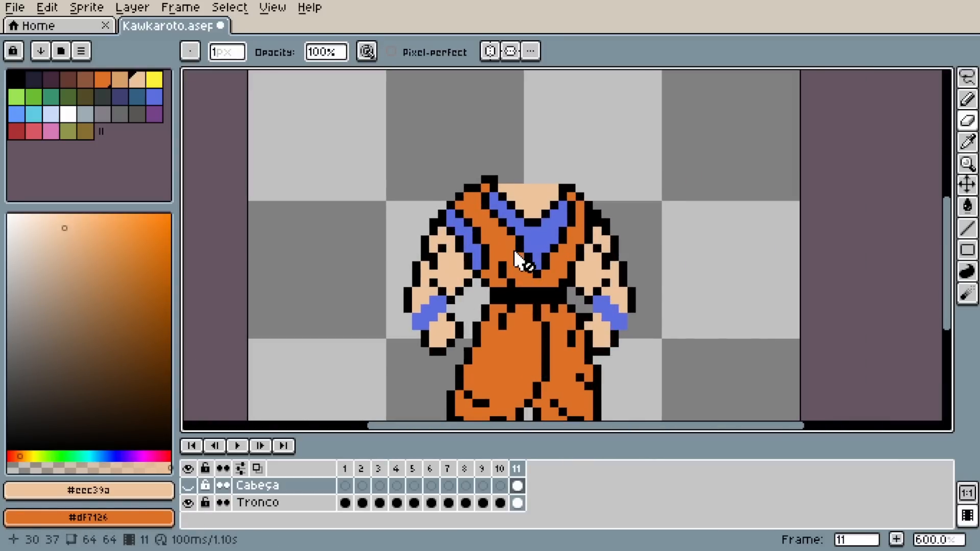
scroll(516, 259, "up", 1)
Lasso the whole left arm, including its blue sleeve, on the Tronco layer and cut it out.
key("q")
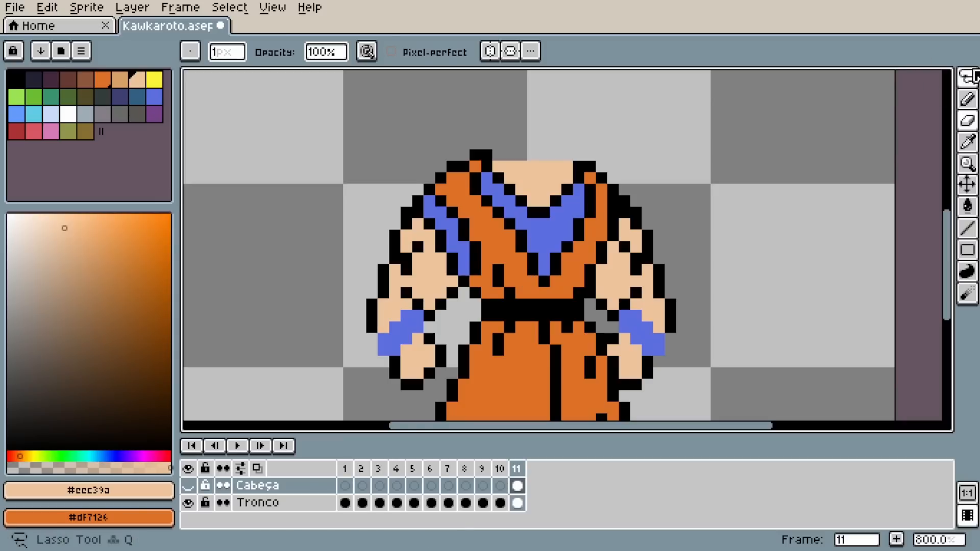
mouse_move(461, 291)
left_mouse_down()
mouse_move(452, 238)
mouse_move(464, 264)
mouse_move(420, 189)
mouse_move(440, 388)
mouse_move(470, 303)
left_mouse_up()
key("Down")
key("ctrl+x")
scroll(371, 286, "down", 2)
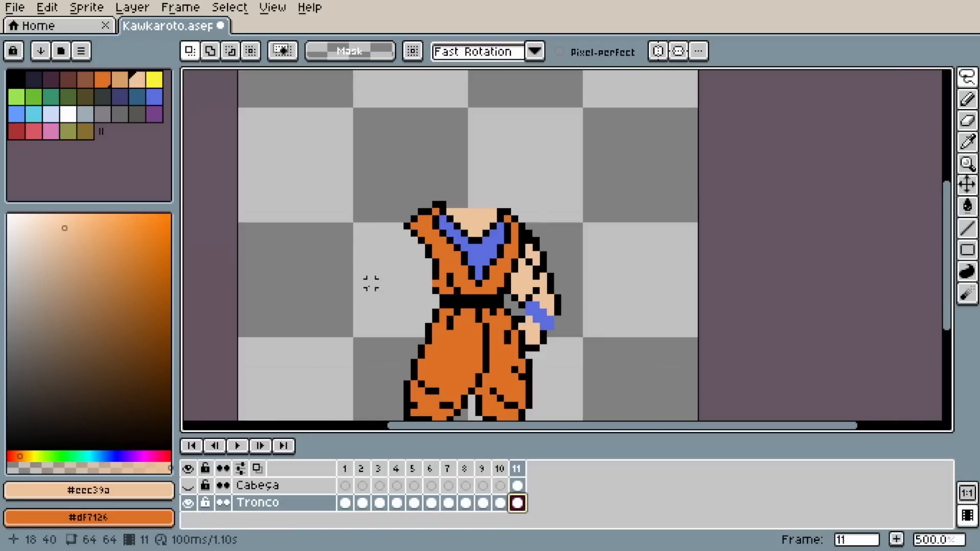
Add a layer named Braços above Tronco and paste the cut left arm into it.
key("shift+n")
double_click(223, 495)
type("Braços")
key("Return")
key("ctrl+v")
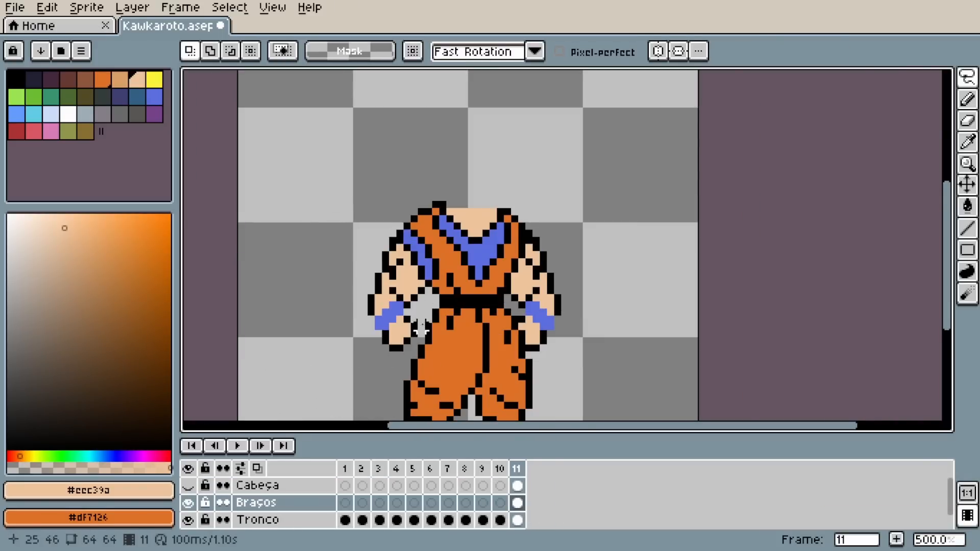
Hide Braços, select the Tronco cel in frame 11 and sample black #000000 for the Pencil.
scroll(423, 349, "up", 2)
left_click(188, 503)
left_click(517, 520)
scroll(435, 265, "up", 2)
key("b")
left_click(450, 249, "alt")
scroll(368, 319, "down", 6)
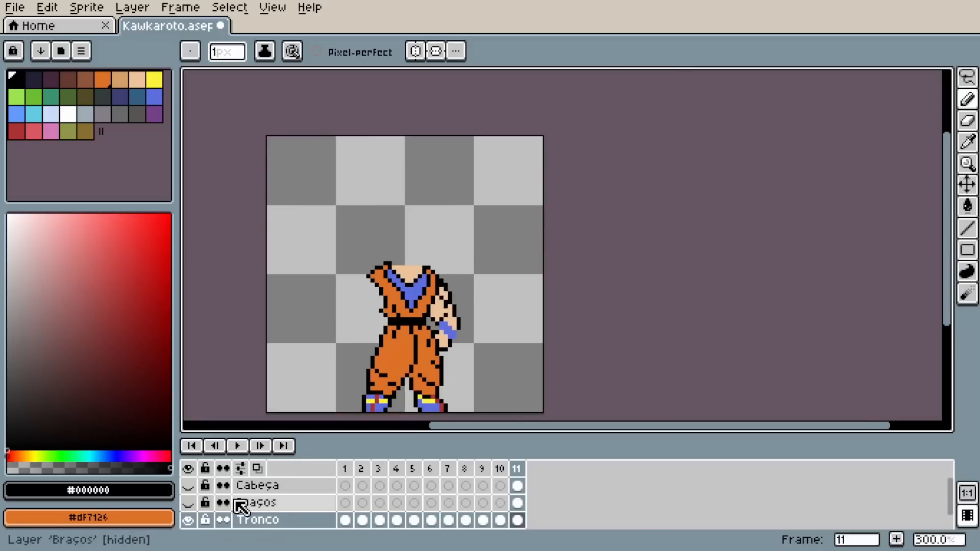
Lasso the right arm and hand on the Tronco layer and cut them away from the torso.
scroll(437, 314, "up", 2)
left_click_drag(437, 314, 461, 230)
scroll(461, 231, "up", 2)
key("q")
left_click_drag(493, 299, 505, 344)
left_click(505, 344)
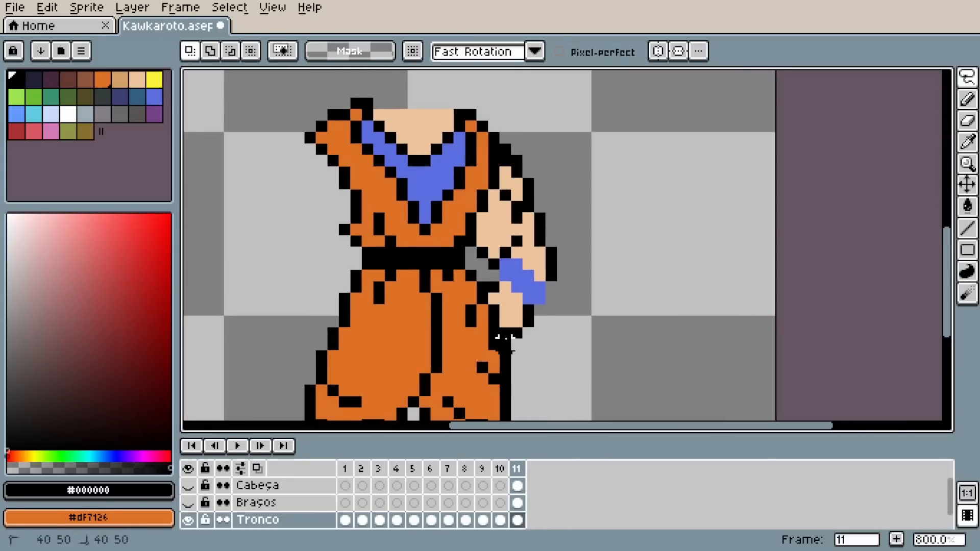
mouse_move(483, 253)
left_mouse_down()
mouse_move(537, 335)
mouse_move(512, 343)
left_mouse_up()
key("Delete")
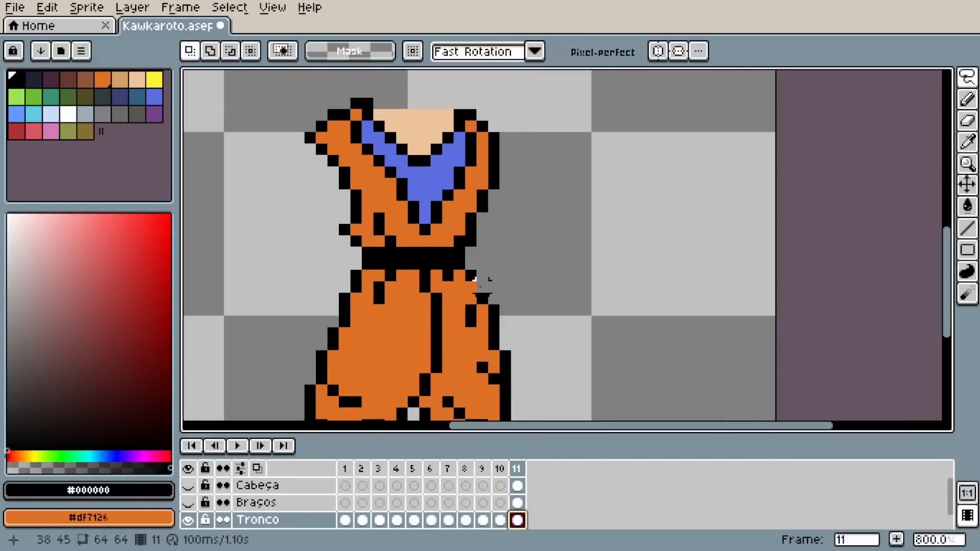
Show Braços, select its cel in frame 11 and paste the right arm into place beside the torso.
key("b")
scroll(483, 278, "down", 2)
left_click_drag(482, 278, 576, 243)
left_click(188, 503)
left_click(517, 503)
key("ctrl+v")
key("shift+h")
left_click(187, 520)
left_click(187, 520)
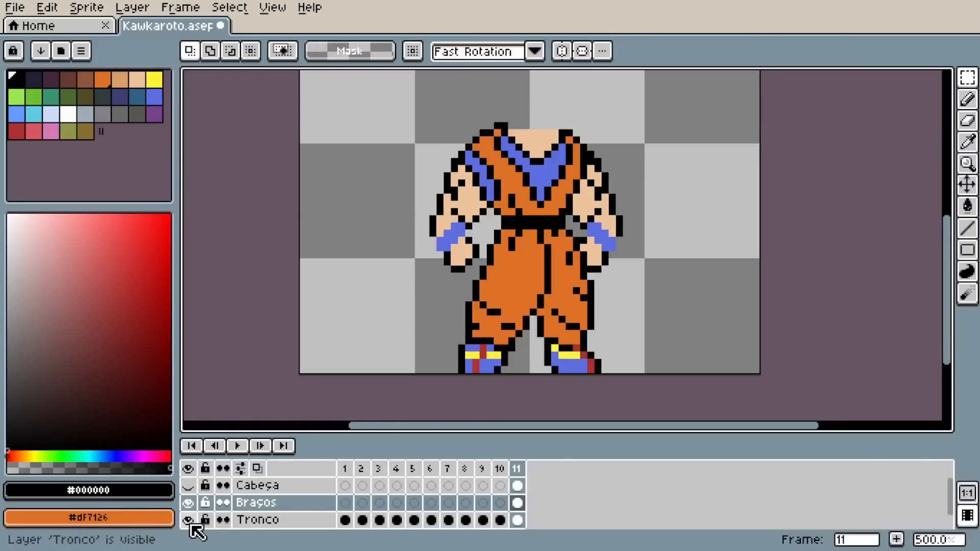
Hide Tronco and close the inner edge of the right arm near the elbow with black outline pixels.
left_click(187, 520)
scroll(543, 250, "up", 3)
key("b")
left_click_drag(639, 282, 622, 245)
right_click(622, 227)
scroll(642, 245, "up", 1)
left_click(573, 258, "alt")
left_click(690, 321, "alt")
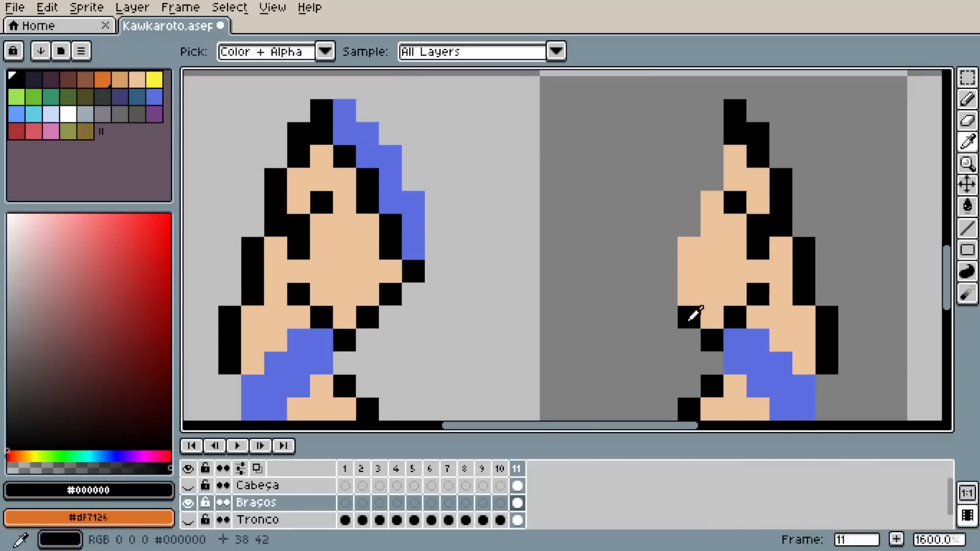
left_click(666, 294)
right_click(667, 248)
left_click(682, 243)
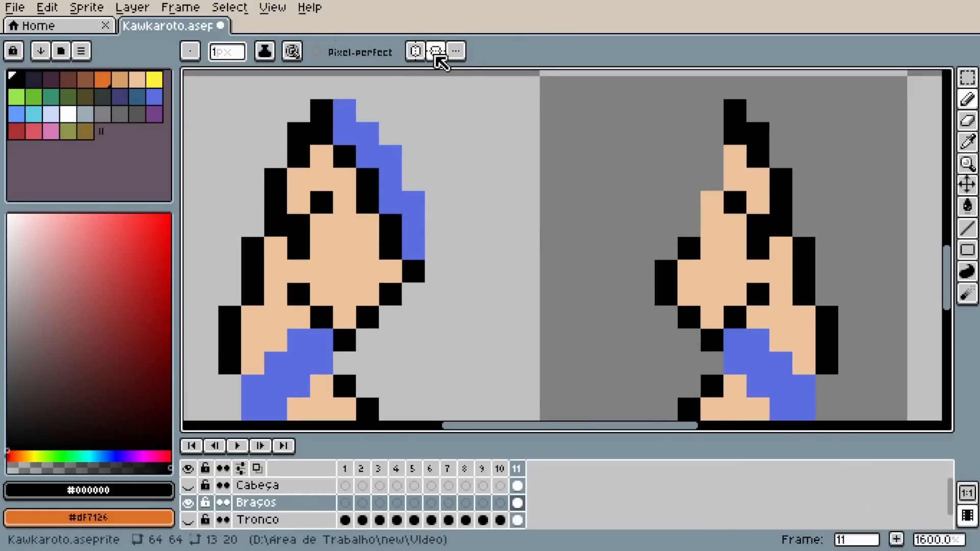
Try the symmetry drawing options, undo the last pencil strokes and switch symmetry off.
left_click(435, 52)
scroll(565, 255, "down", 4)
key("ctrl+z")
key("ctrl+z")
key("ctrl+z")
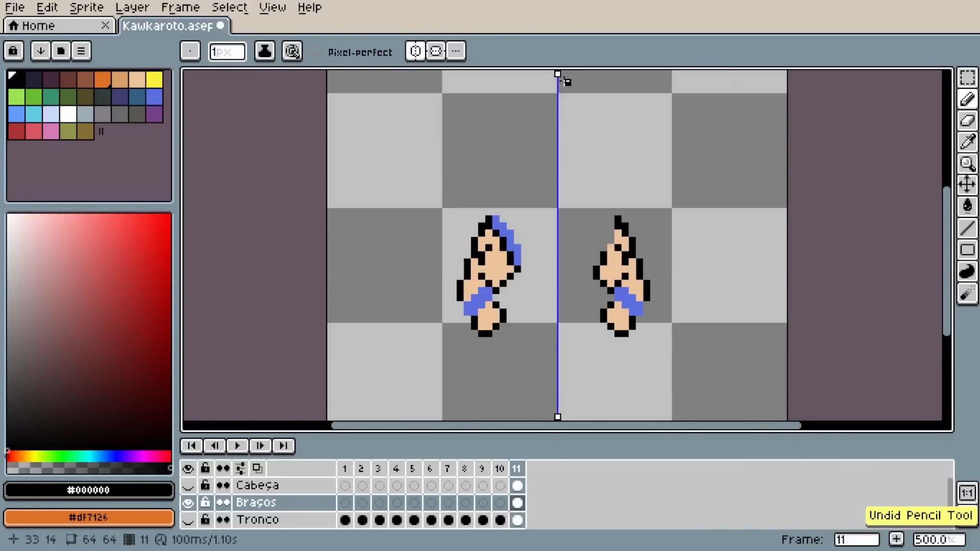
left_click(416, 52)
Complete the right arm's inner black outline and draw a blue #5b6ee1 sleeve strip along it.
scroll(620, 250, "up", 4)
left_click_drag(565, 249, 587, 181)
scroll(551, 286, "down", 2)
scroll(513, 307, "up", 3)
mouse_move(623, 280)
left_mouse_down()
mouse_move(633, 182)
mouse_move(691, 82)
left_mouse_up()
scroll(637, 234, "down", 4)
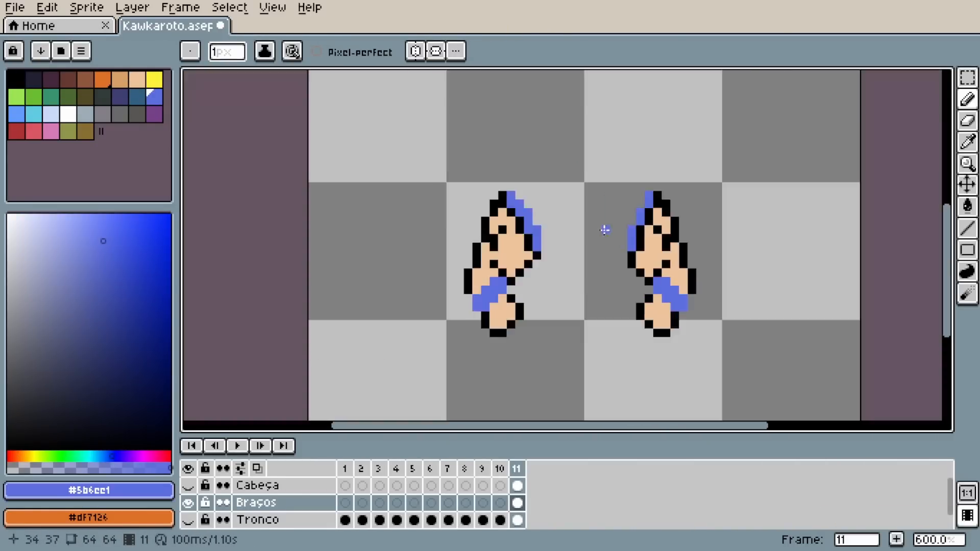
Widen the blue sleeves along the inner edges of both arms on the Braços layer.
scroll(617, 245, "up", 2)
mouse_move(633, 263)
left_mouse_down()
mouse_move(633, 212)
mouse_move(684, 127)
left_mouse_up()
left_click_drag(410, 128, 477, 247)
left_click(475, 207)
scroll(475, 207, "down", 3)
scroll(500, 233, "up", 3)
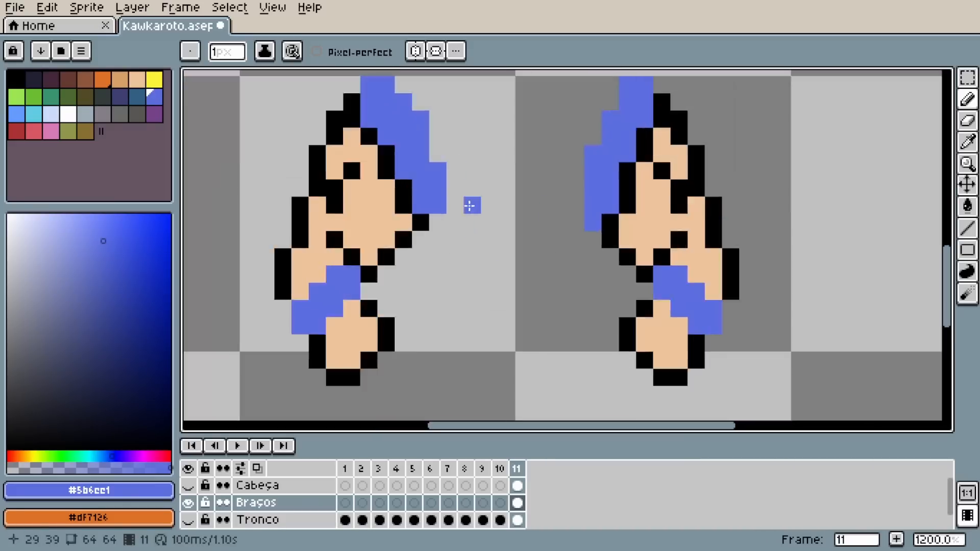
Show the Tronco layer and move it above Braços in the timeline, with Cabeça hidden.
scroll(559, 262, "down", 3)
left_click(188, 521)
scroll(511, 318, "up", 1)
left_click(188, 486)
scroll(527, 198, "down", 1)
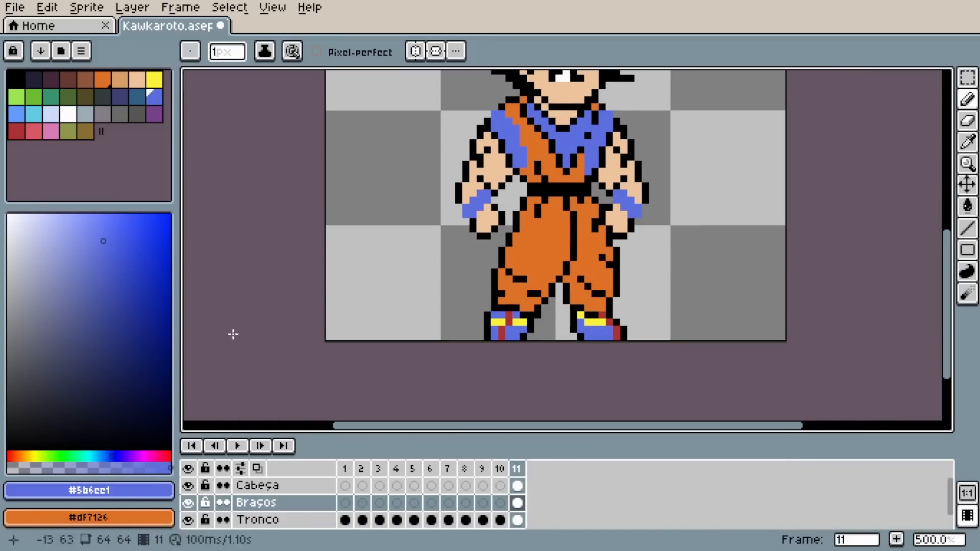
left_click(189, 487)
left_click_drag(253, 521, 271, 503)
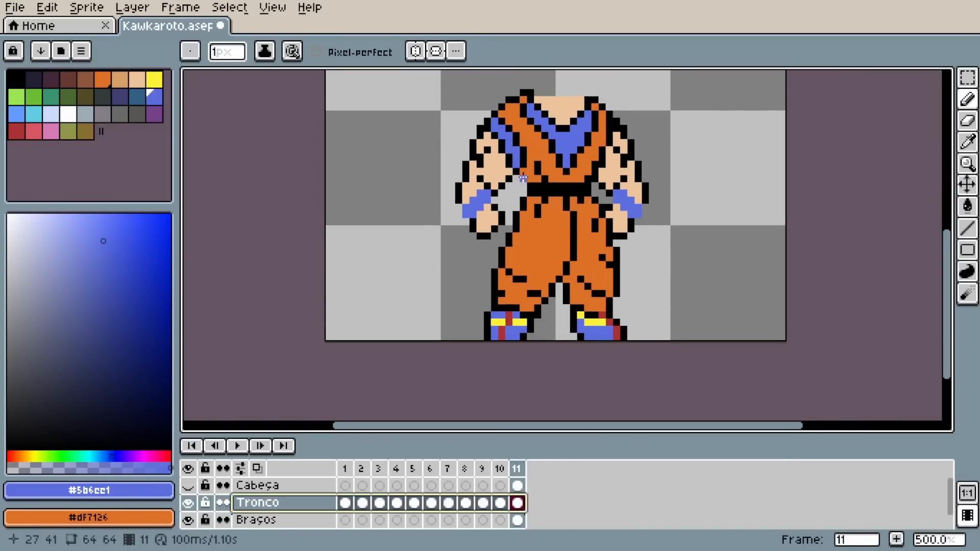
left_click_drag(347, 435, 332, 369)
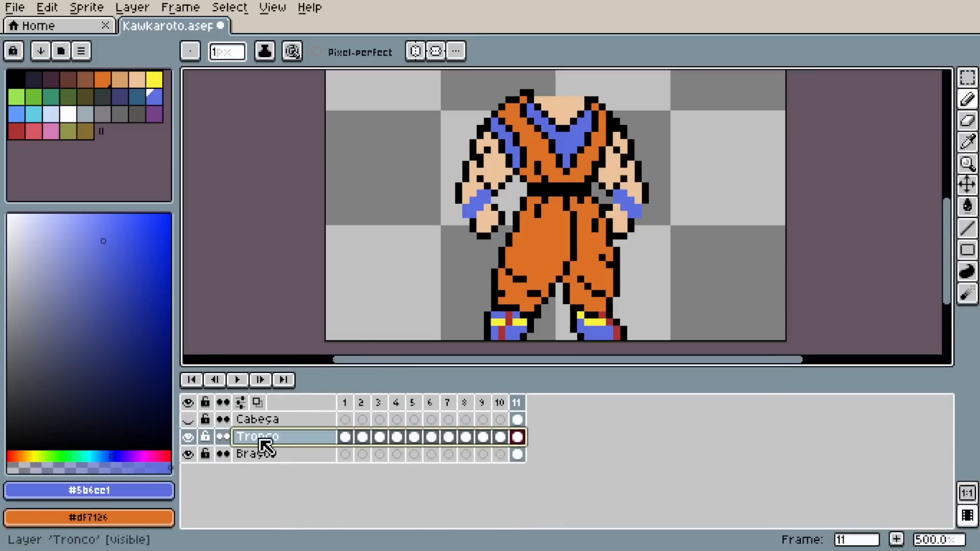
mouse_move(282, 431)
left_mouse_down()
mouse_move(280, 459)
mouse_move(283, 433)
left_mouse_up()
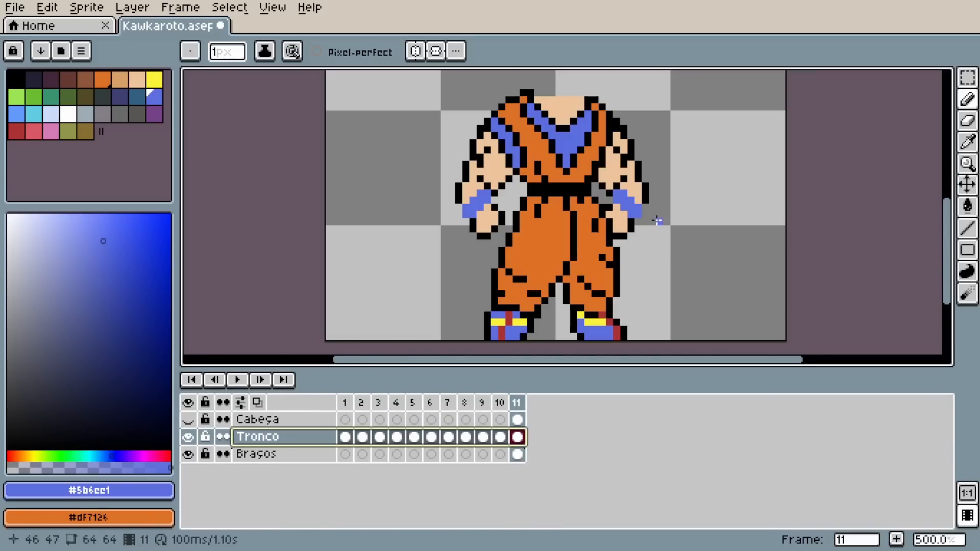
Examine the separated body parts by toggling the visibility of the Cabeça, Tronco and Braços layers.
left_click(188, 420)
scroll(537, 162, "down", 3)
scroll(532, 92, "up", 2)
scroll(531, 91, "down", 1)
scroll(531, 91, "up", 1)
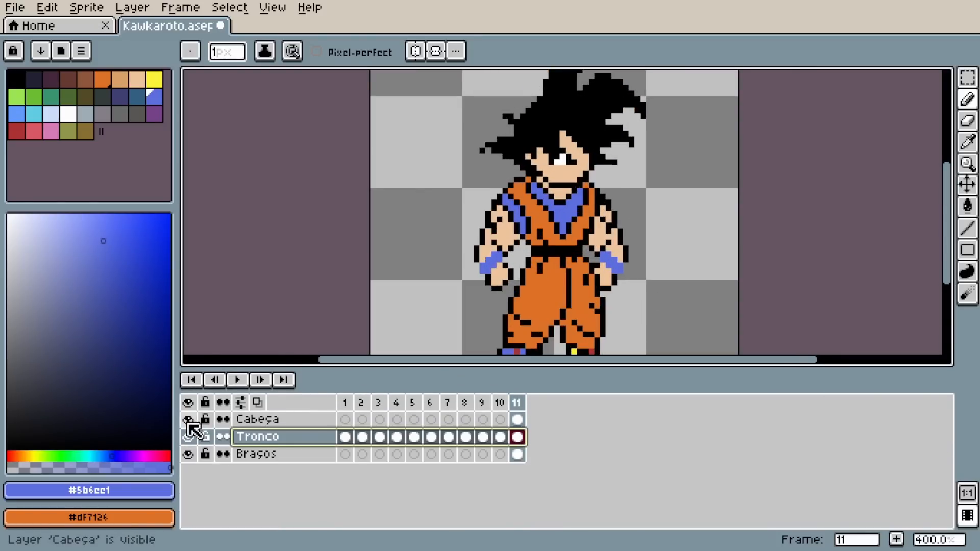
left_click(186, 420)
left_click(186, 438)
left_click(187, 454)
left_click(188, 421)
left_click(188, 436)
left_click(188, 422)
scroll(462, 234, "down", 1)
left_click_drag(482, 286, 504, 257)
scroll(524, 286, "up", 2)
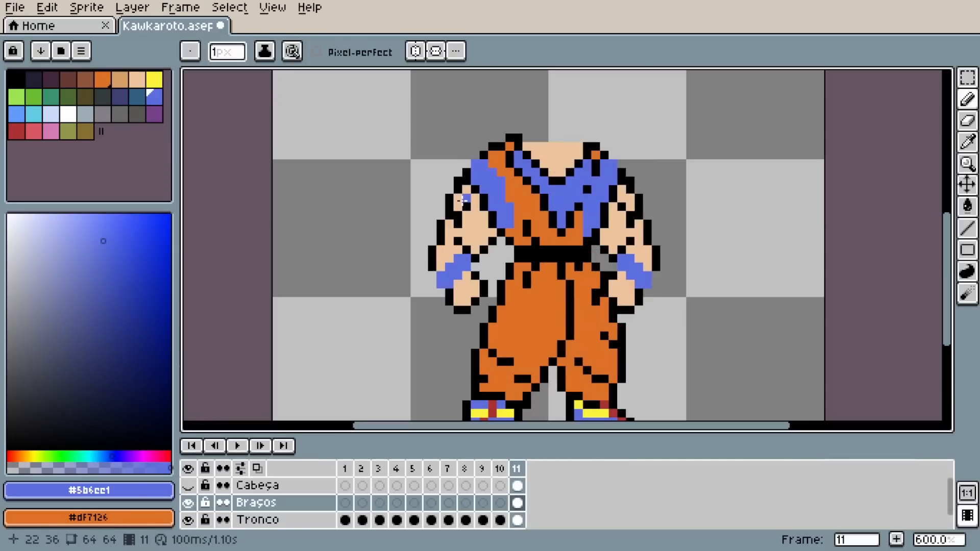
Move the Tronco layer above Braços, enlarge the timeline and show the Cabeça layer.
left_click(187, 486)
scroll(499, 212, "down", 1)
left_click(188, 486)
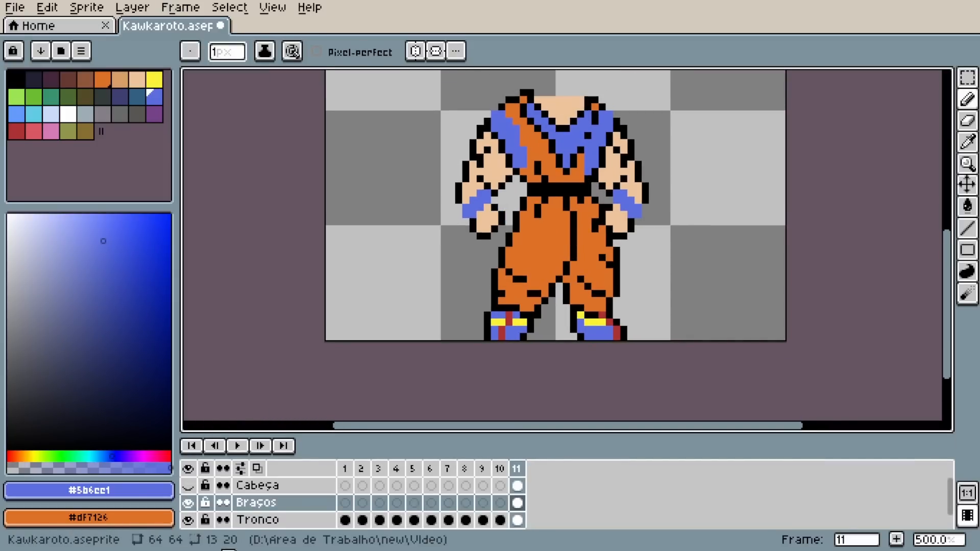
left_click(276, 520)
left_click_drag(276, 521, 274, 506)
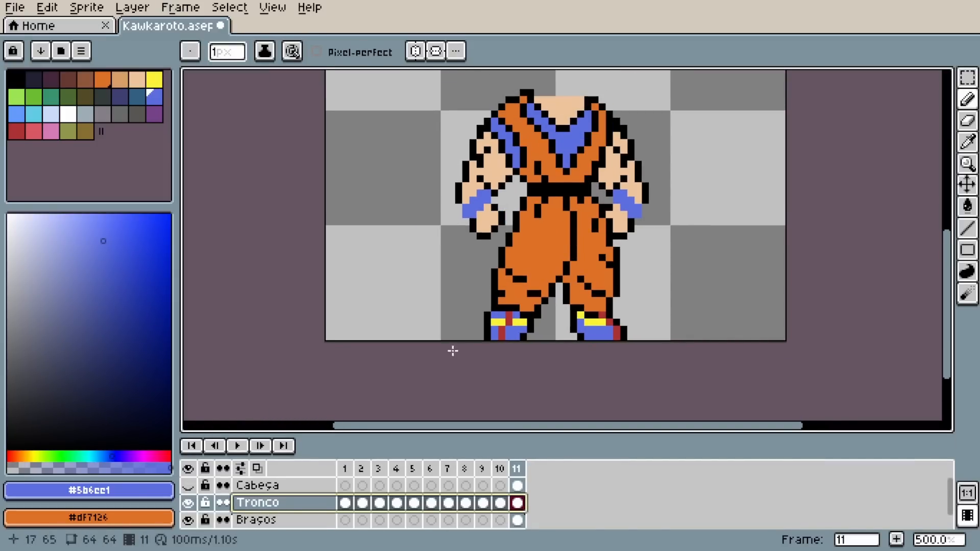
left_click_drag(393, 435, 393, 367)
mouse_move(280, 437)
left_mouse_down()
mouse_move(284, 449)
mouse_move(284, 437)
left_mouse_up()
left_click(188, 420)
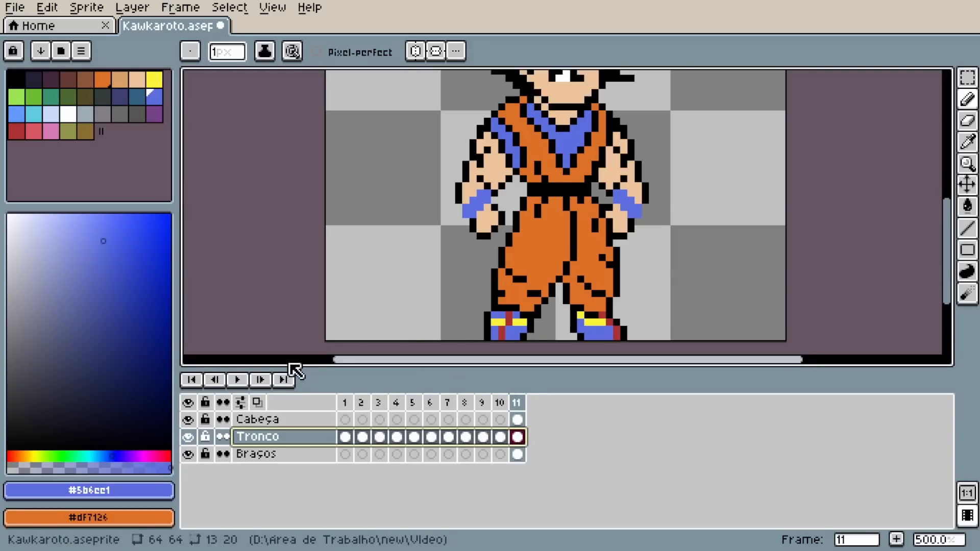
Inspect the head and torso layers one at a time and show all three layers again.
scroll(539, 247, "down", 2)
scroll(533, 92, "up", 1)
left_click(189, 420)
left_click(189, 438)
left_click(195, 449)
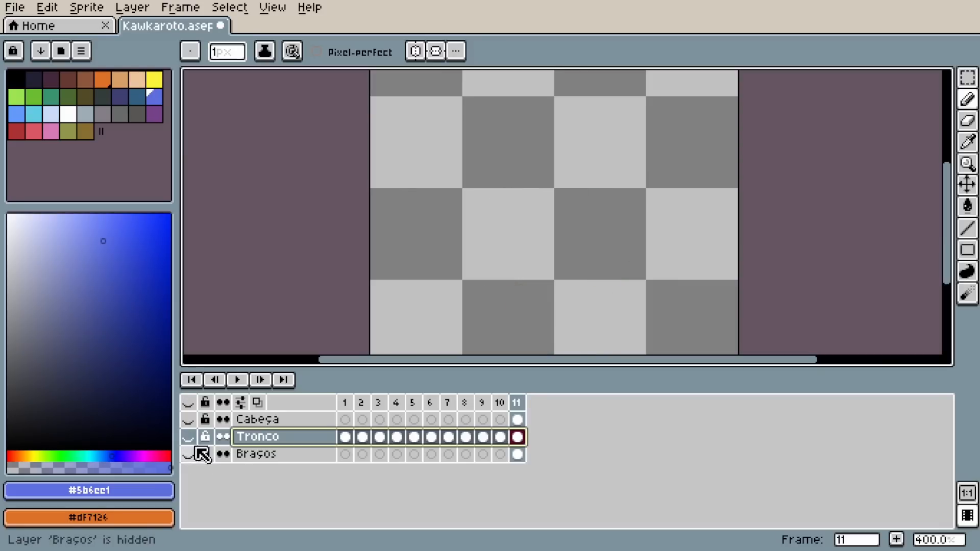
left_click(189, 423)
left_click(191, 439)
left_click(191, 427)
scroll(465, 227, "down", 1)
left_click_drag(503, 314, 524, 285)
scroll(524, 285, "up", 2)
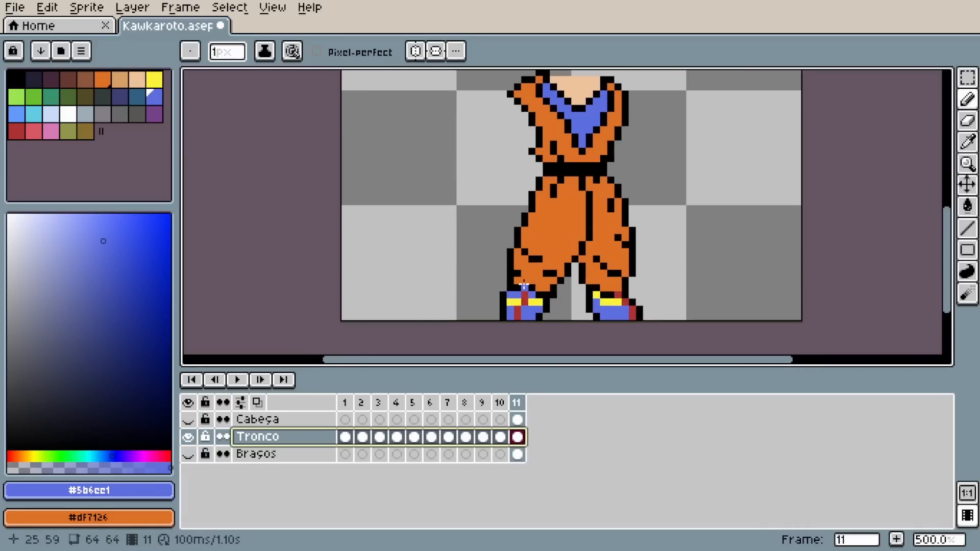
left_click(188, 453)
left_click(188, 419)
scroll(524, 285, "down", 2)
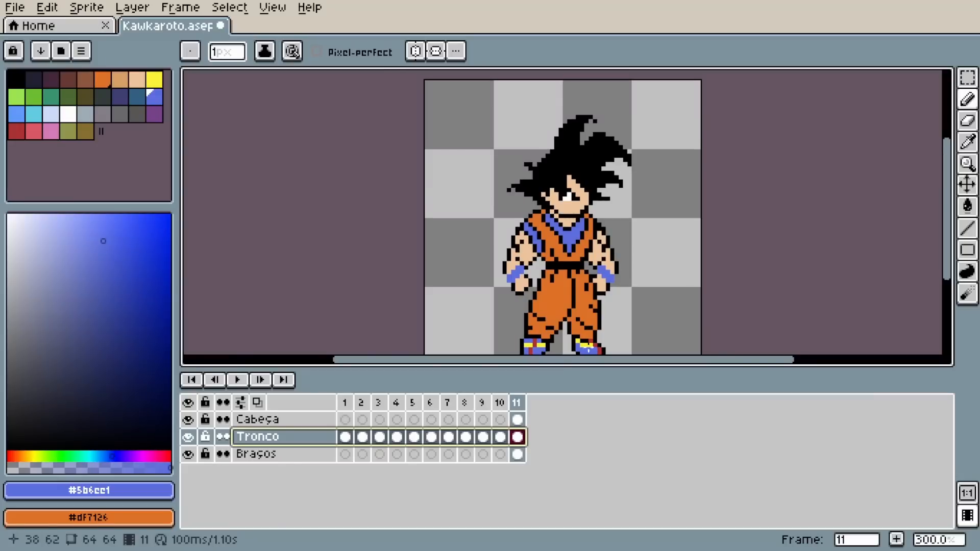
Add frame 12 as a copy of frame 11 and tag frames 11 to 12 as Idle with Forward direction.
left_click_drag(517, 454, 517, 419)
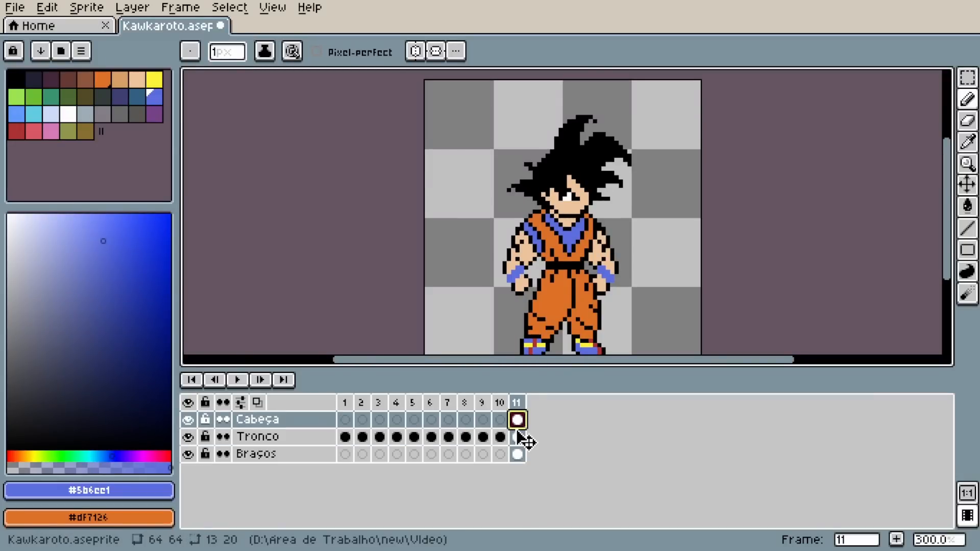
key("alt+n")
left_click(519, 403)
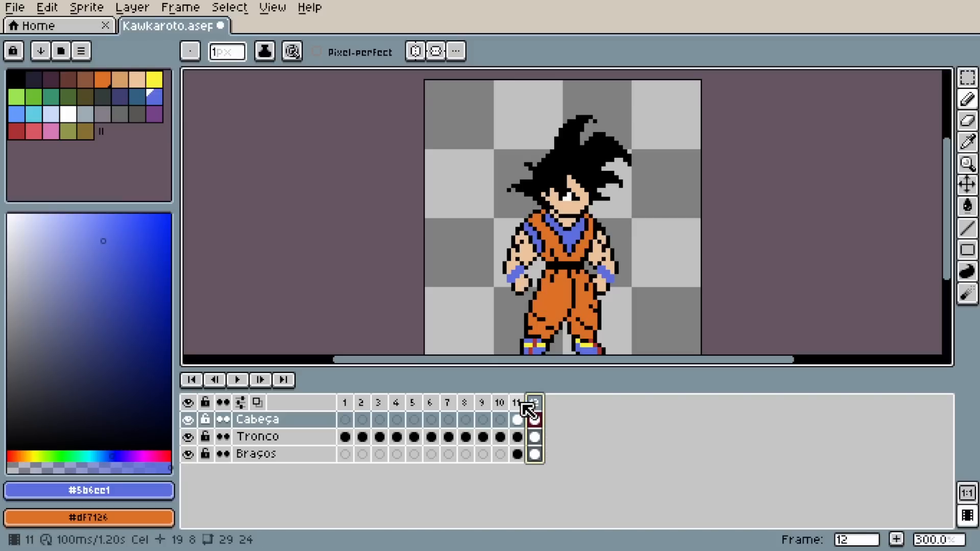
left_click(535, 404, "shift")
right_click(536, 405)
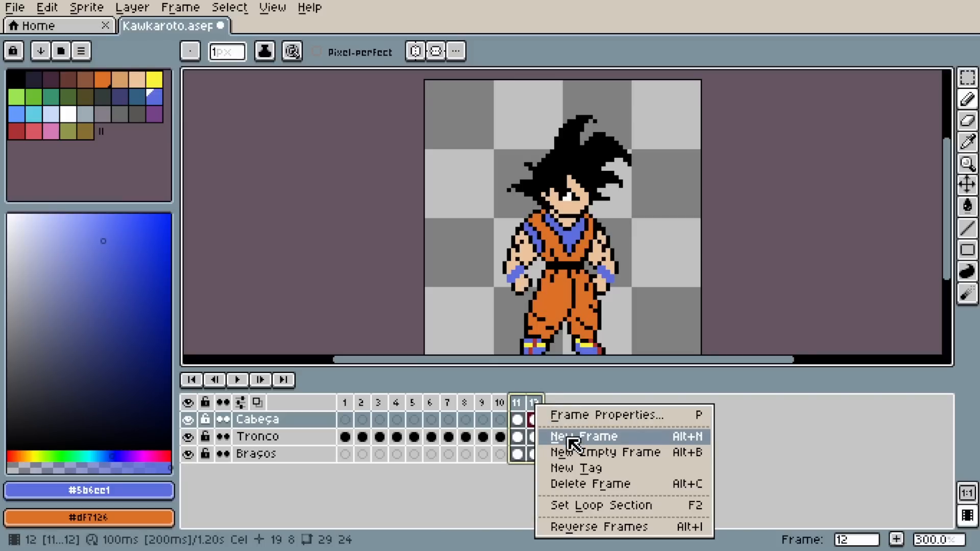
left_click(575, 468)
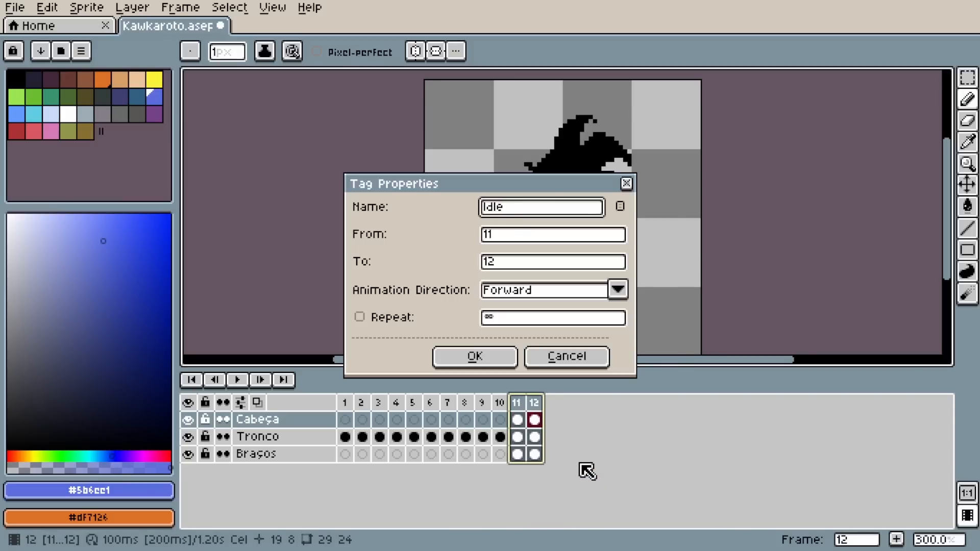
type("Idle")
left_click(501, 357)
Try adding another frame after frame 12 and undo it.
key("alt+n")
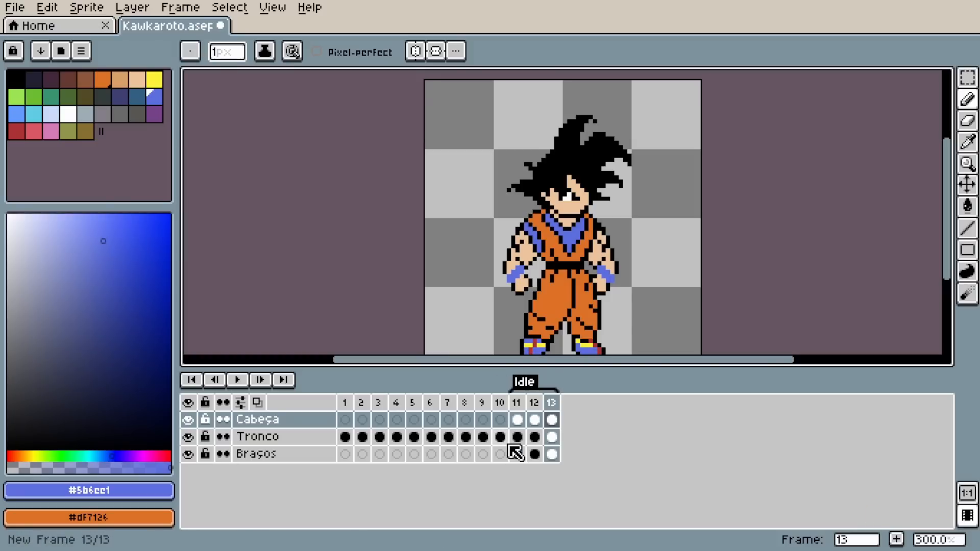
key("ctrl+z")
left_click(519, 418)
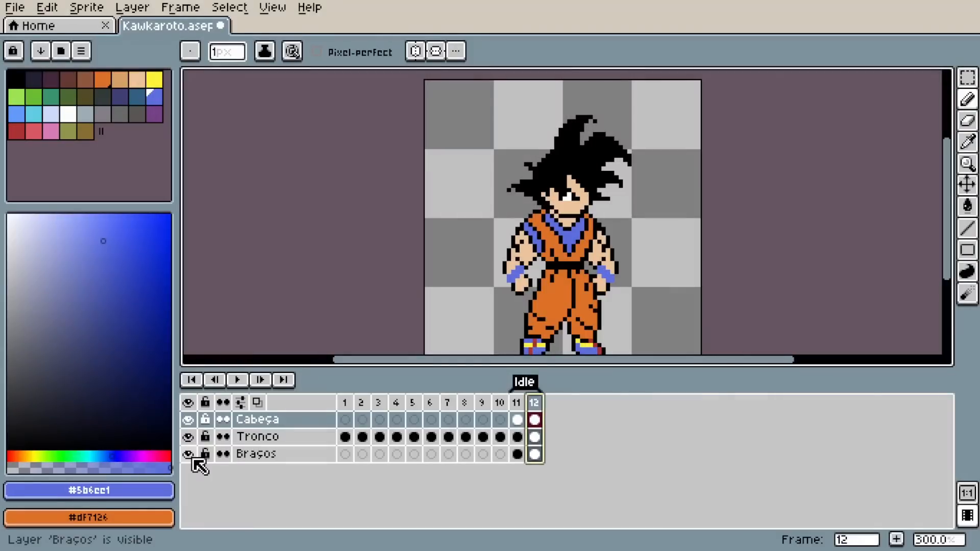
Hide the Braços and Cabeça layers to isolate the torso in frame 12.
left_click(193, 459)
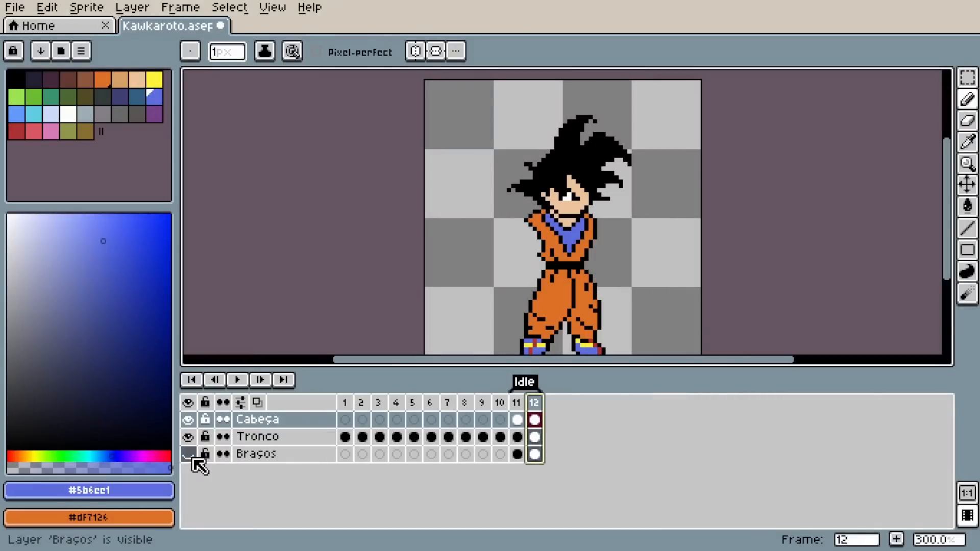
left_click(190, 423)
scroll(635, 237, "up", 1)
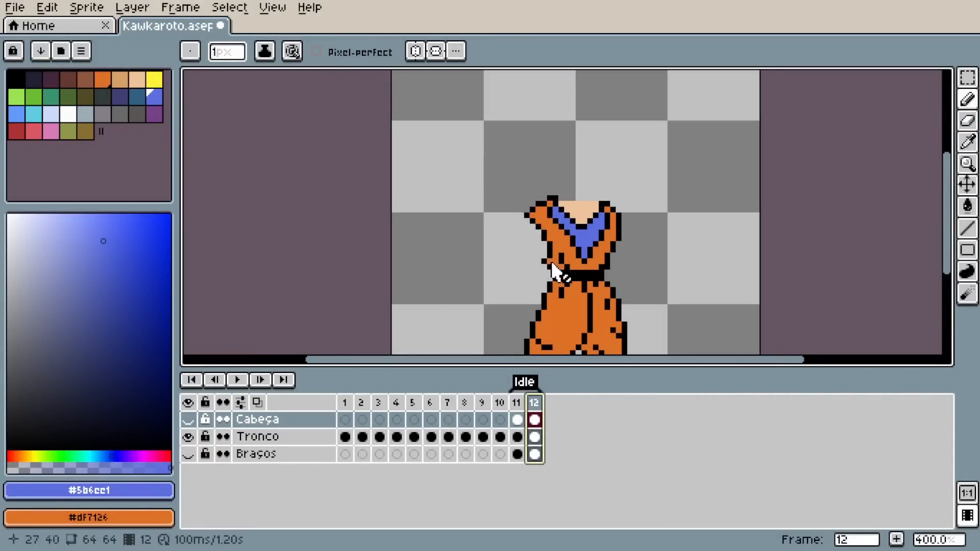
Lasso the torso and upper thighs on the Tronco layer in frame 12 and lower them by one pixel.
left_click_drag(551, 261, 558, 228)
scroll(564, 182, "up", 1)
left_click(967, 78)
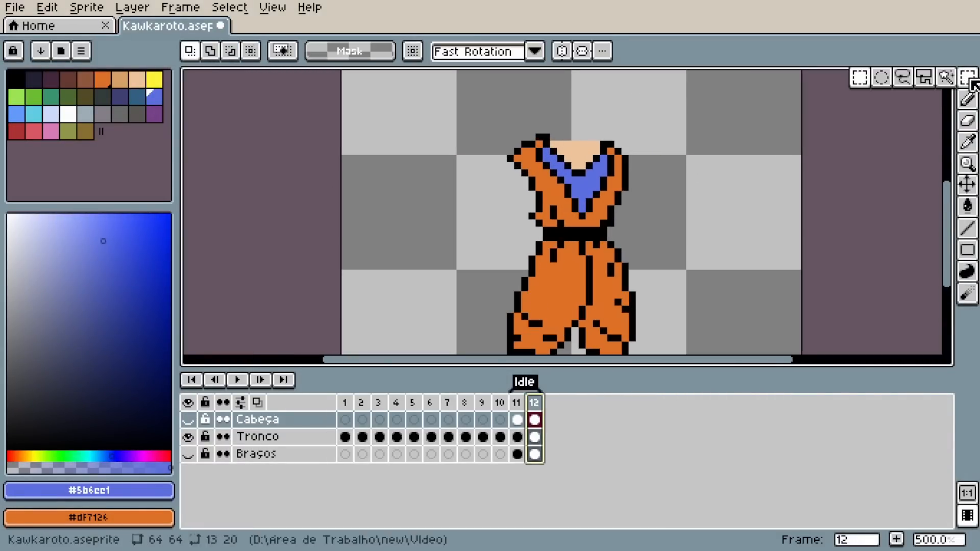
left_click(903, 78)
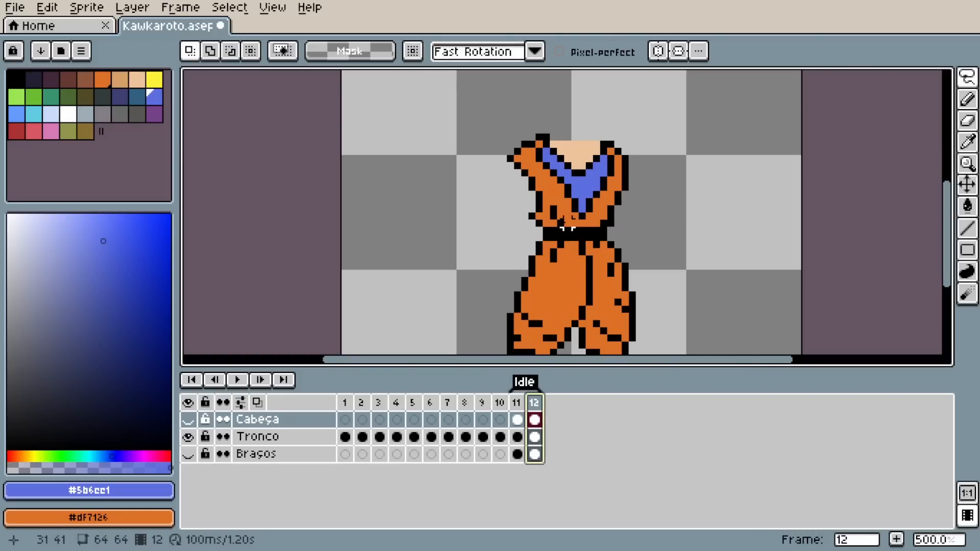
left_click_drag(567, 227, 557, 199)
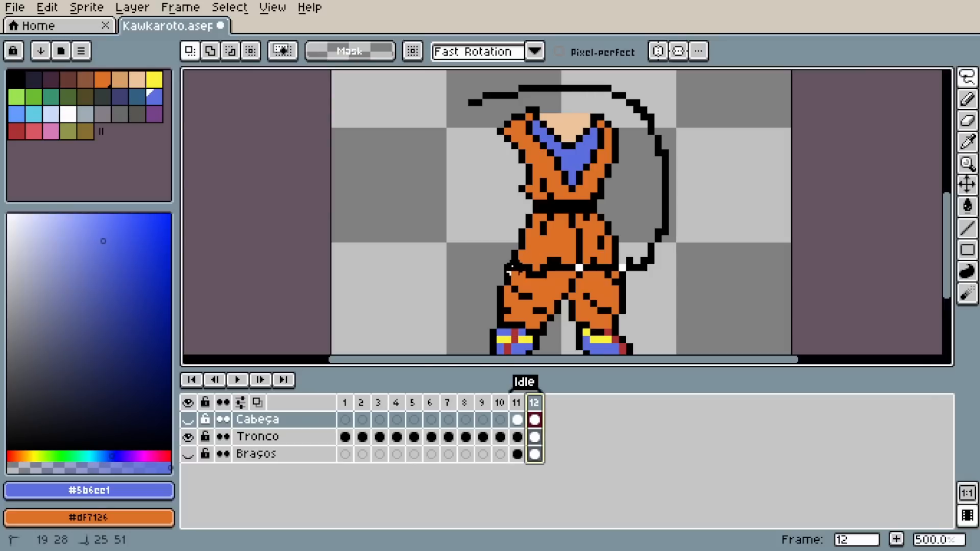
left_click_drag(470, 102, 467, 104)
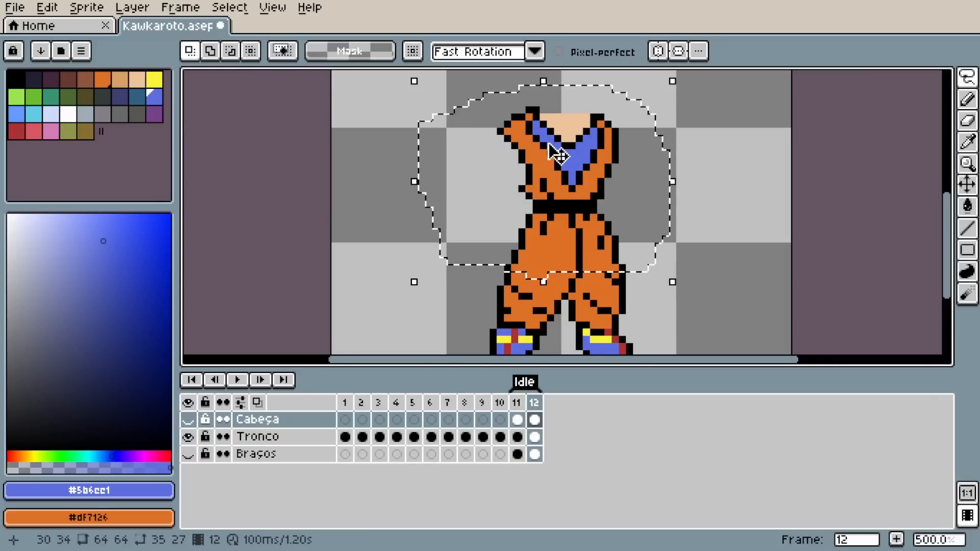
left_click(559, 152)
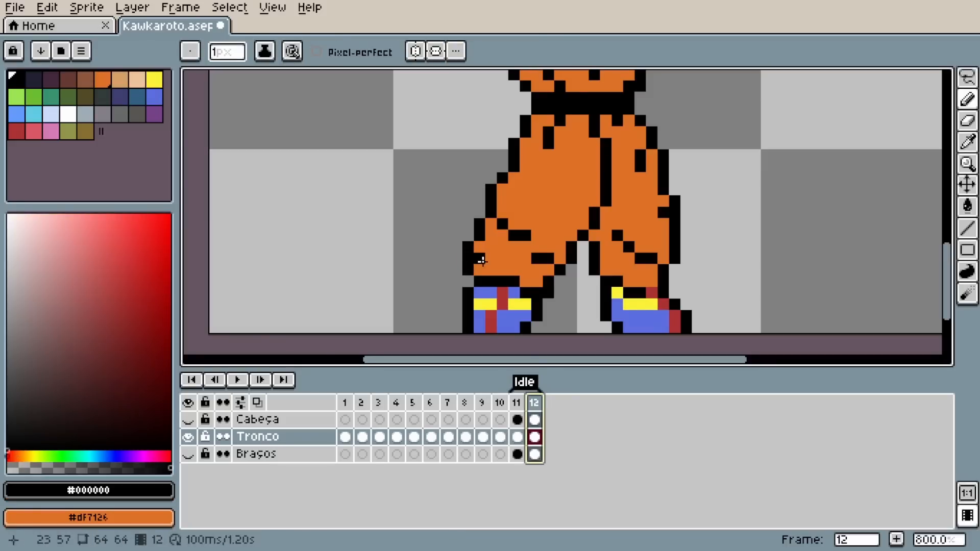
Undo the pencil redraw of the left lower leg's outline in frame 12.
left_click(468, 258, "alt")
key("ctrl+z")
right_click(531, 389)
left_click(576, 296)
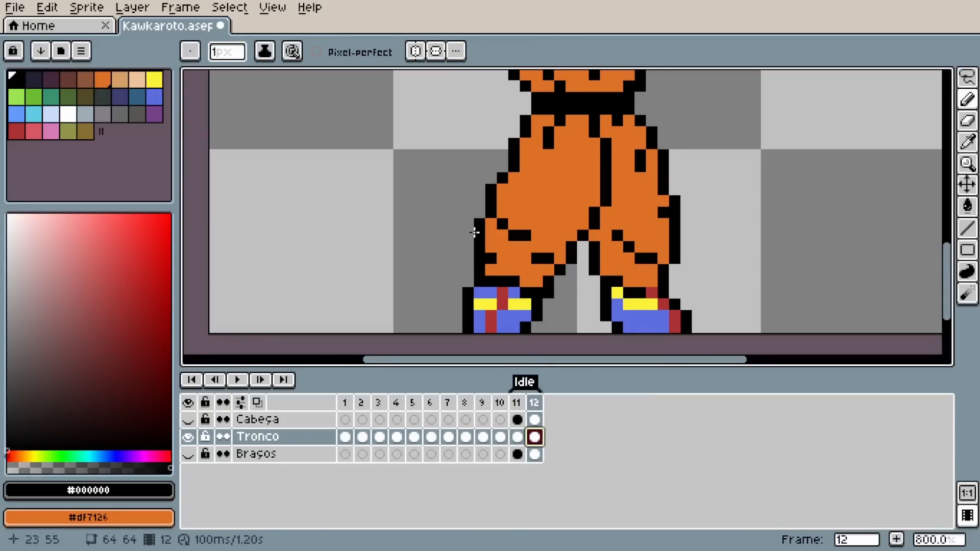
Lasso the left lower leg in frame 12, move it down one pixel, and deselect it.
key("ctrl+v")
left_click_drag(489, 290, 557, 292)
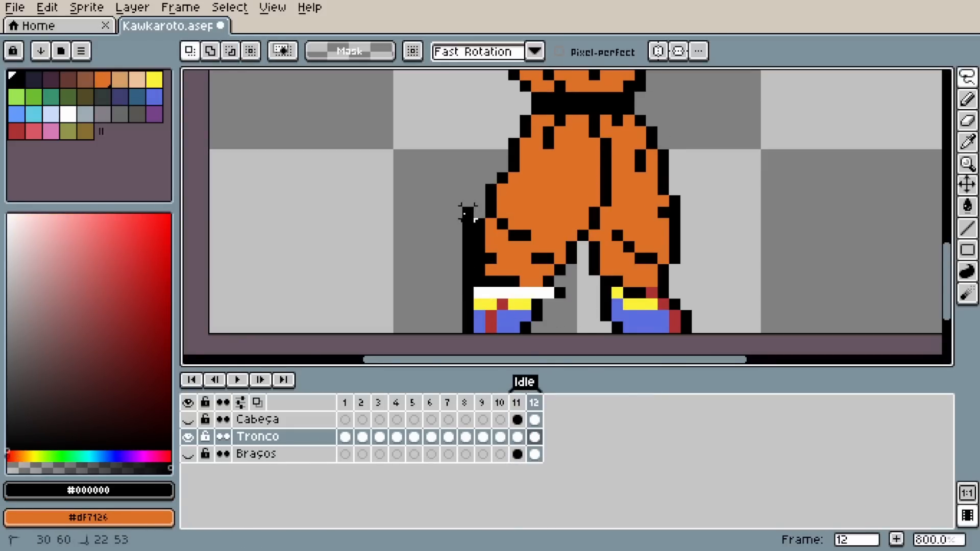
mouse_move(468, 213)
left_mouse_down()
mouse_move(583, 235)
mouse_move(569, 294)
left_mouse_up()
left_click_drag(549, 250, 548, 255)
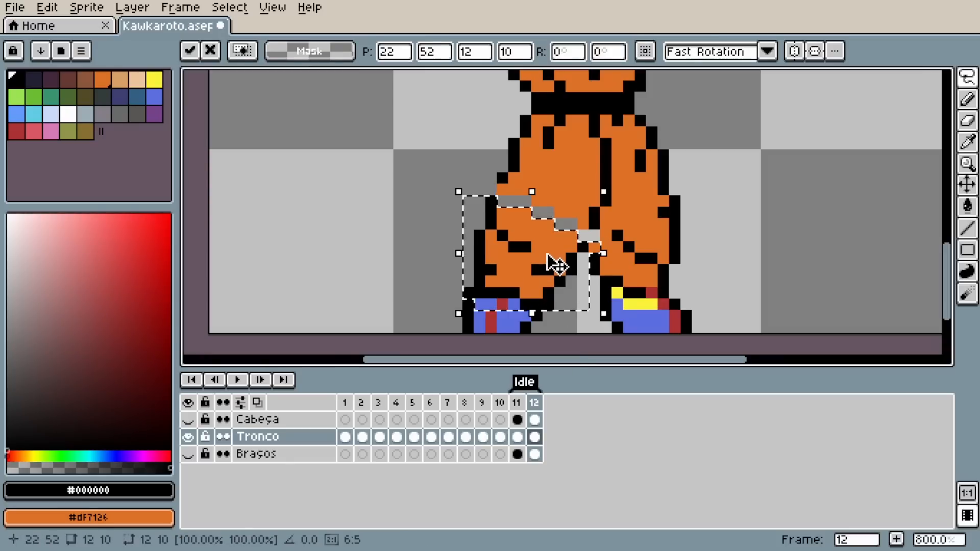
key("ctrl+d")
Fill the gap across the left thigh with orange #df7126 using the Pencil and compare frames 11 and 12.
key("b")
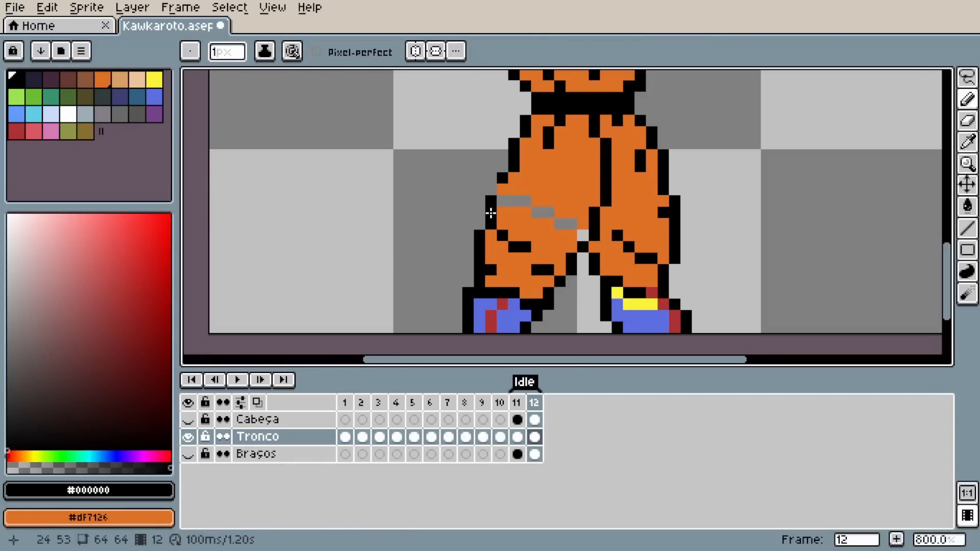
left_click_drag(514, 237, 518, 211)
left_click(552, 154, "alt")
left_click_drag(507, 177, 587, 210)
left_click(518, 404)
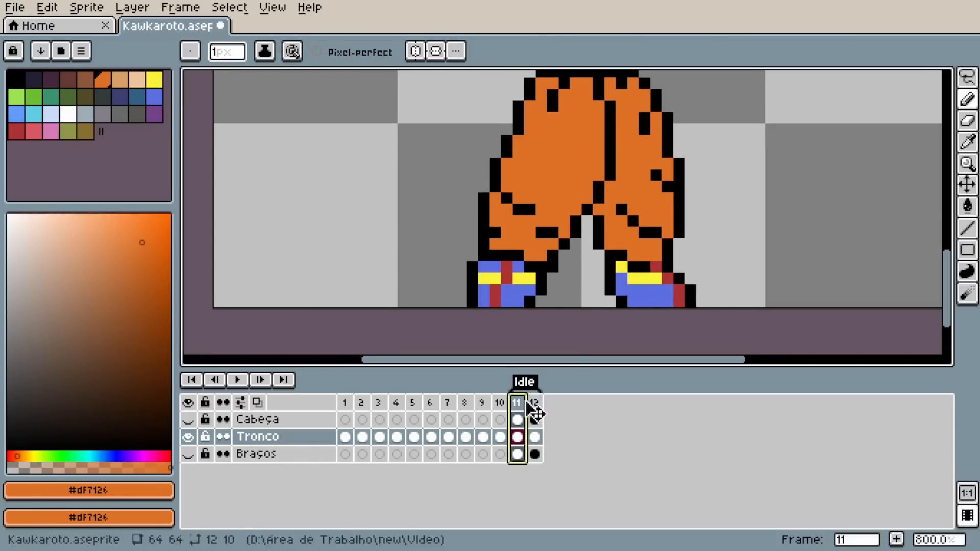
left_click(534, 405)
Widen the left shin by one pixel outward in frame 12 with black outline and orange fill, and check it against frame 11.
scroll(473, 253, "up", 3)
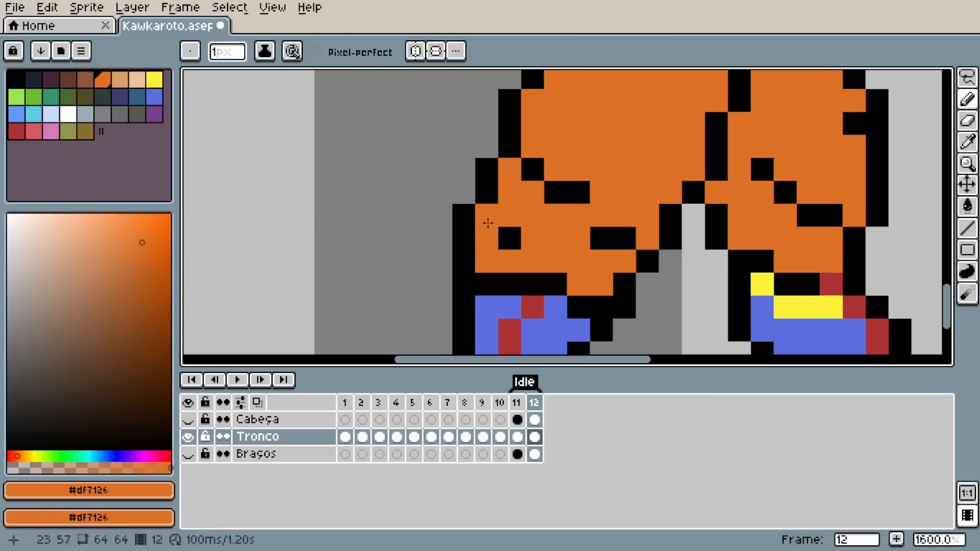
key("alt")
scroll(537, 231, "down", 5)
left_click(517, 403)
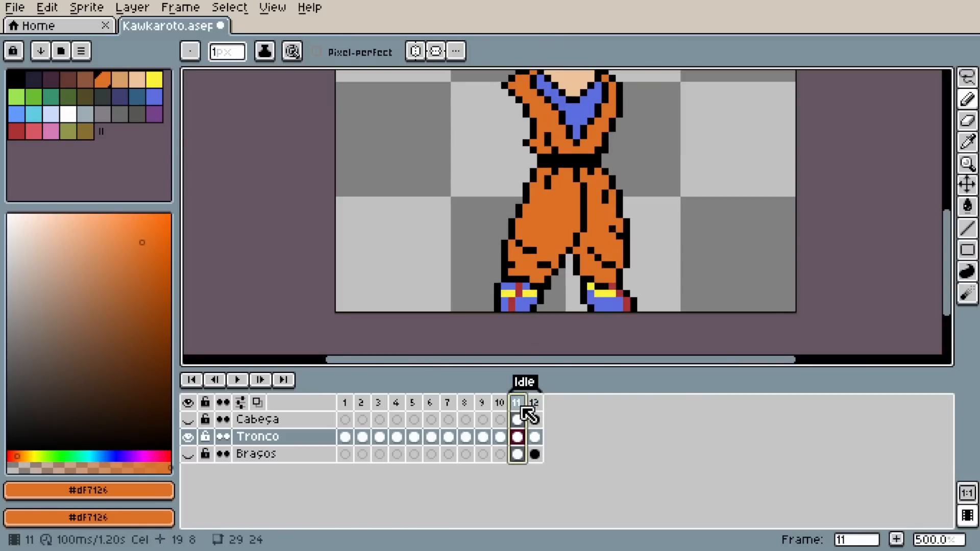
left_click(534, 403)
Repaint the yellow band around the red lace on the left boot in frame 12, checking the result against frame 11.
scroll(506, 311, "up", 3)
left_click(725, 268, "alt")
left_click(553, 269)
mouse_move(518, 269)
left_mouse_down()
mouse_move(483, 255)
mouse_move(498, 272)
left_mouse_up()
left_click(517, 403)
left_click(534, 403)
scroll(525, 262, "down", 4)
scroll(518, 278, "up", 5)
left_click(510, 271, "alt")
left_click(524, 260, "alt")
scroll(497, 273, "down", 3)
scroll(495, 277, "down", 3)
left_click(534, 402)
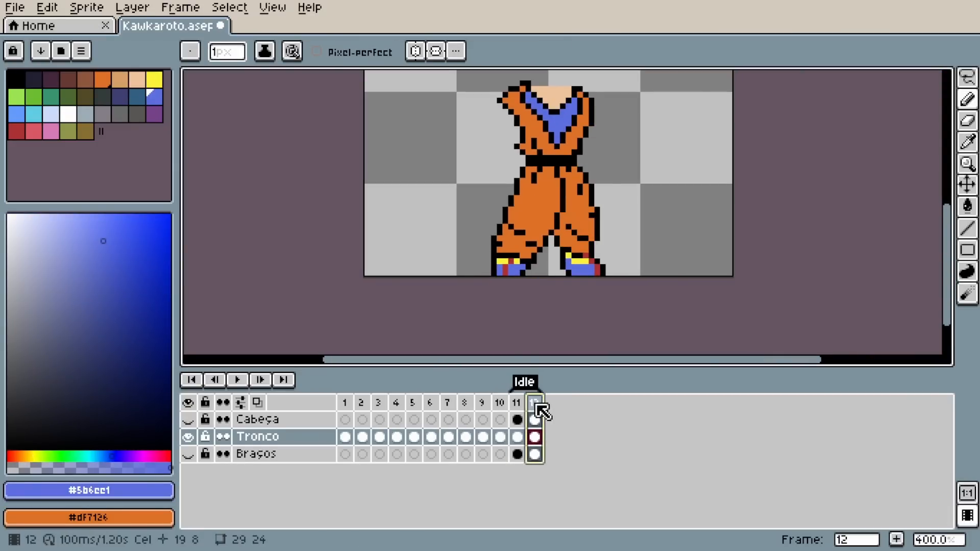
Try erasing pixels along the left leg's outline in frame 12 and undo the change.
scroll(570, 208, "up", 6)
left_click(537, 215, "alt")
key("e")
left_click_drag(537, 229, 536, 245)
key("ctrl+z")
scroll(566, 225, "down", 3)
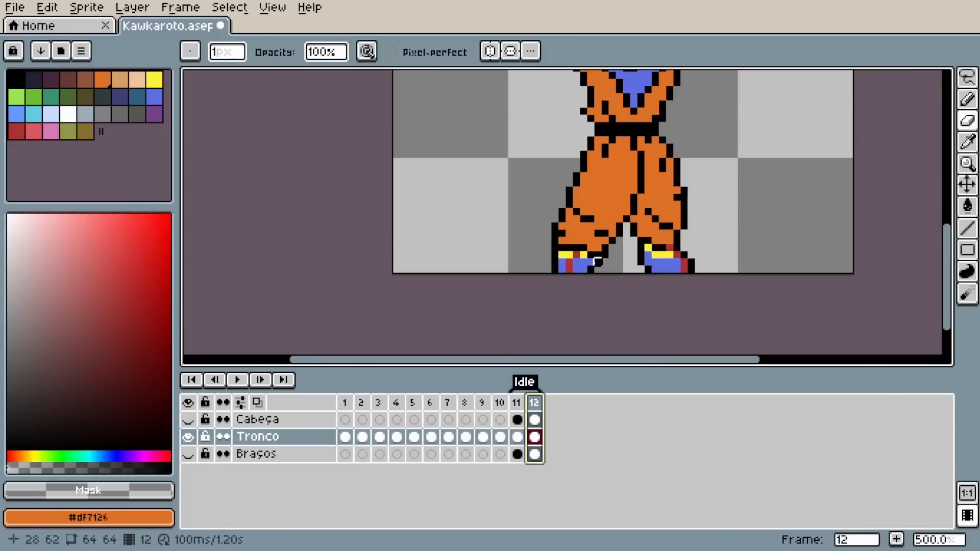
Compare the leg pose between frames 11 and 12, examining the right leg closely.
left_click(534, 403)
left_click(517, 402)
left_click(536, 403)
scroll(561, 288, "down", 2)
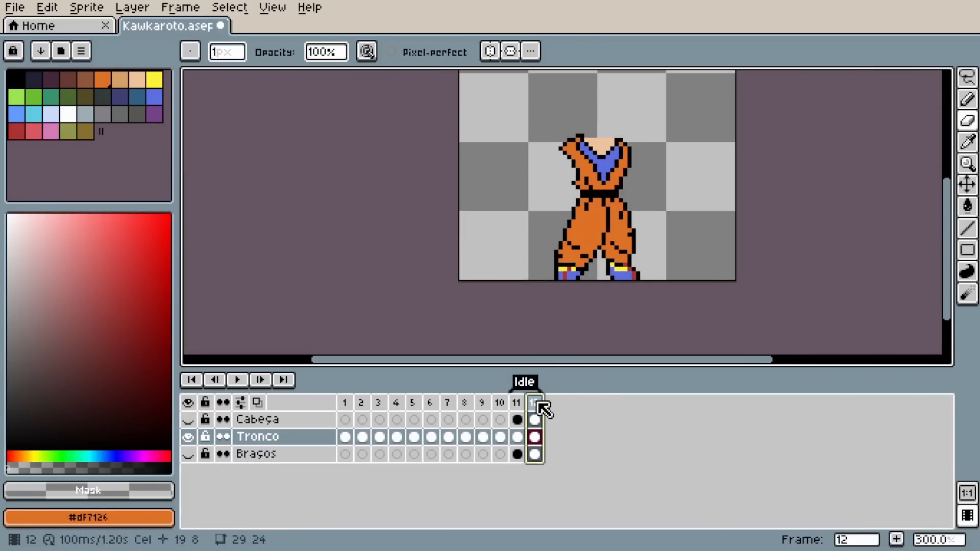
scroll(608, 258, "up", 5)
key("Left")
scroll(584, 225, "up", 5)
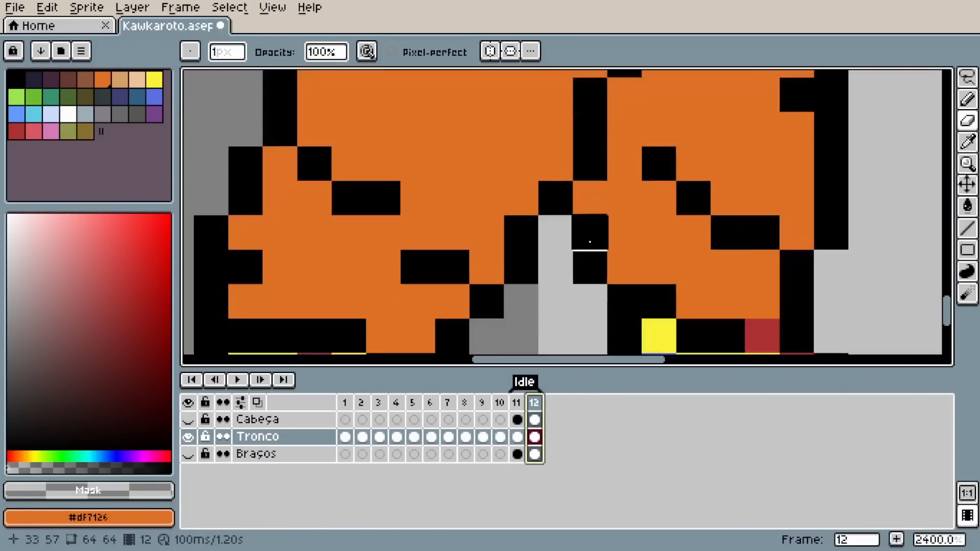
left_click(827, 271, "alt")
left_click(785, 279)
scroll(620, 228, "down", 3)
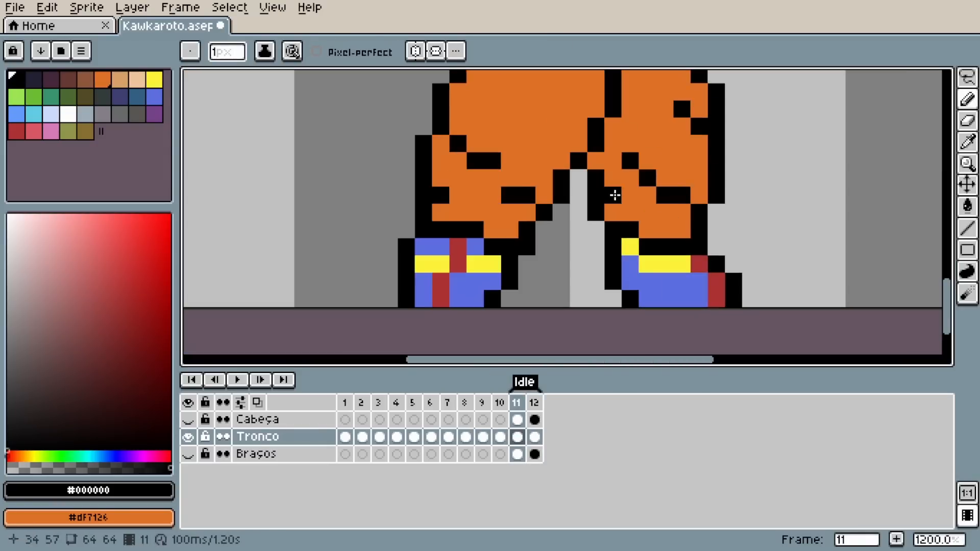
Lasso the right lower leg on the Tronco layer in frame 12, move it down one pixel, and deselect it.
key("w")
left_click(535, 440)
key("q")
mouse_move(578, 195)
left_mouse_down()
mouse_move(689, 242)
mouse_move(644, 92)
left_mouse_up()
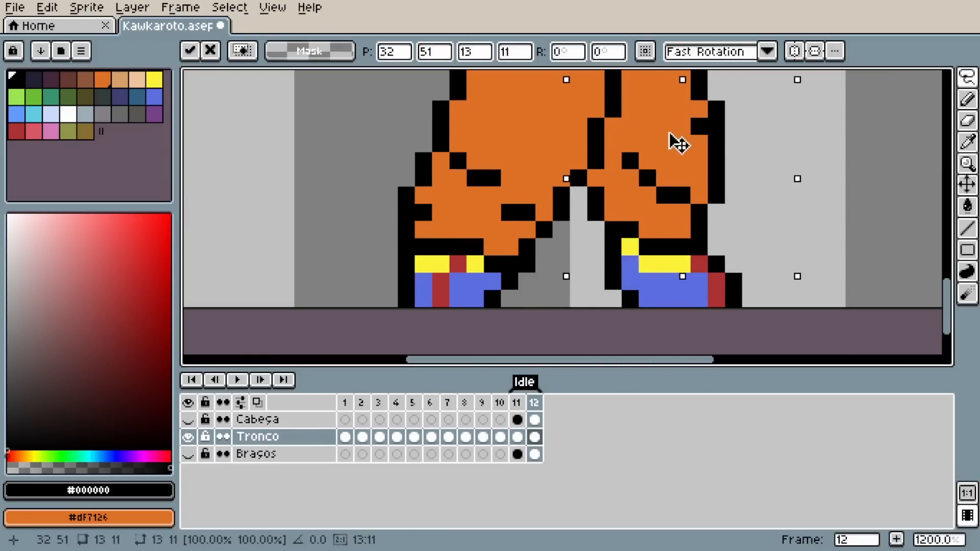
left_click_drag(669, 134, 670, 151)
key("ctrl+d")
Close the gap left across the right thigh in frame 12 with black outline pixels and orange #df7126 fill.
key("b")
left_click(608, 197, "alt")
left_click_drag(602, 176, 587, 242)
left_click(684, 140, "alt")
left_click(684, 158)
left_click(650, 175, "alt")
left_click_drag(633, 158, 615, 176)
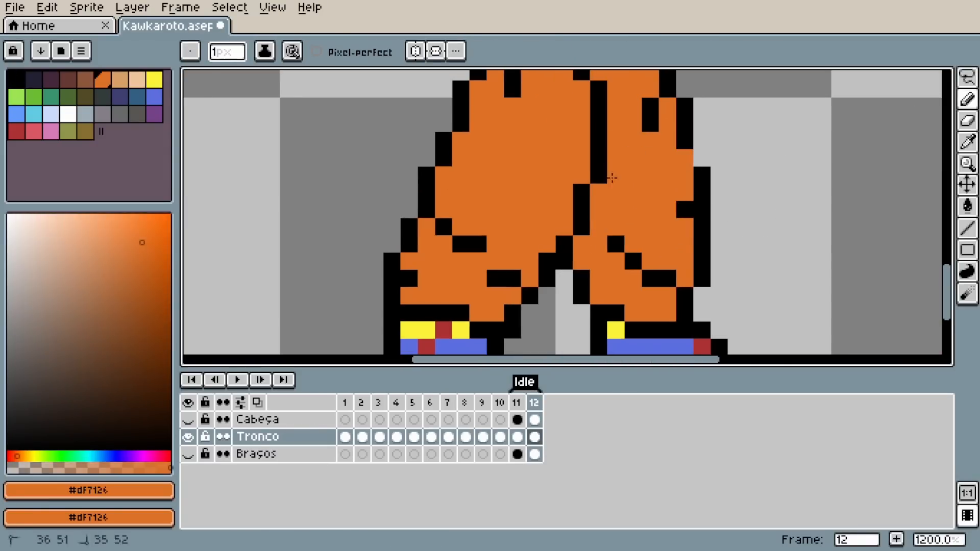
Touch up the right ankle's outline in frame 12 with black #000000 pixels.
left_click(599, 175, "alt")
scroll(651, 192, "down", 4)
left_click(534, 403)
scroll(636, 236, "up", 6)
right_click(619, 201)
left_click(858, 200)
scroll(690, 232, "down", 3)
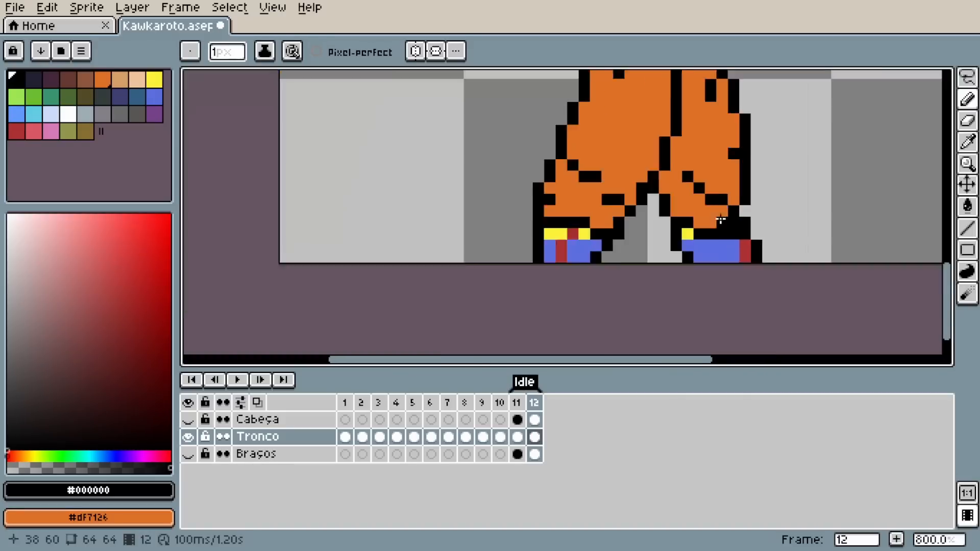
On frame 12's Tronco layer, shift the right trouser leg's lower outline one pixel outward and fill the cuff gap with orange.
scroll(745, 206, "up", 2)
key("q")
left_click_drag(718, 169, 707, 196)
left_click_drag(697, 198, 719, 199)
key("ctrl+d")
left_click(700, 195, "alt")
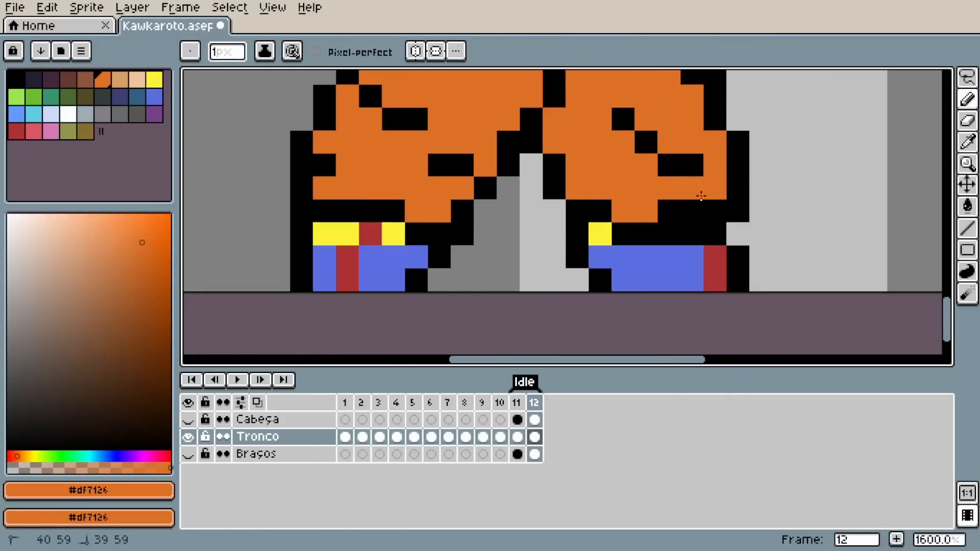
left_click(694, 209)
scroll(630, 209, "down", 6)
left_click(517, 402)
left_click(534, 402)
Erase the protruding black pixel at the outer corner of the right trouser cuff and compare frames 11 and 12.
scroll(617, 257, "up", 6)
left_click(741, 271, "alt")
key("r")
key("e")
left_click(740, 248)
left_click(517, 403)
left_click(535, 404)
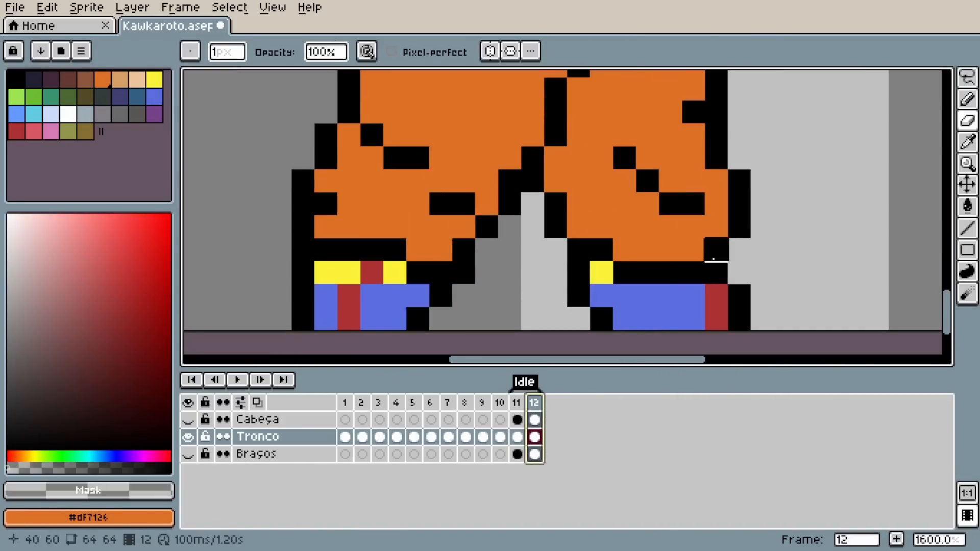
scroll(603, 337, "down", 4)
left_click(517, 403)
left_click(535, 403)
Extend the fold at the right trouser leg's outer edge inward with a black pixel and compare it with frame 11.
scroll(641, 261, "up", 3)
key("b")
left_click(612, 282, "alt")
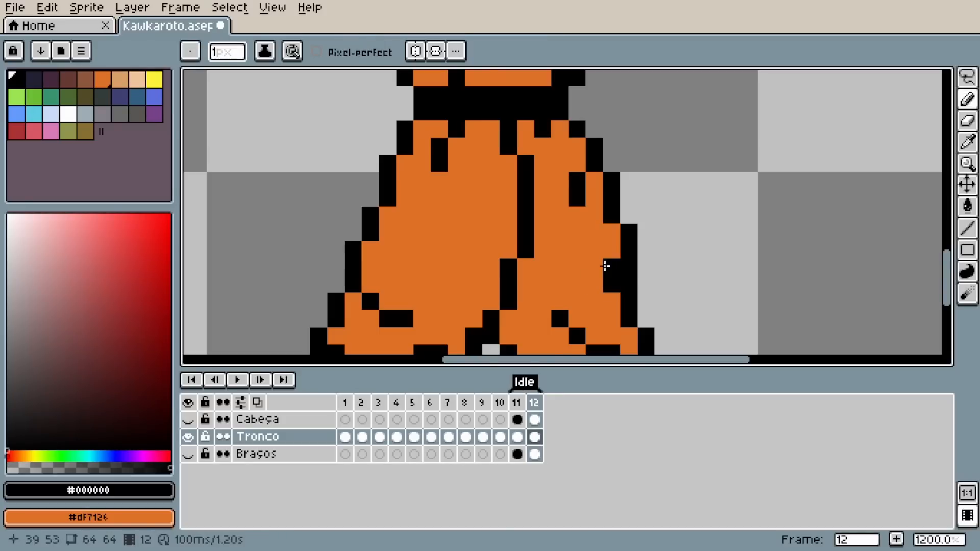
left_click(595, 265)
scroll(622, 228, "down", 2)
left_click(517, 403)
left_click(535, 404)
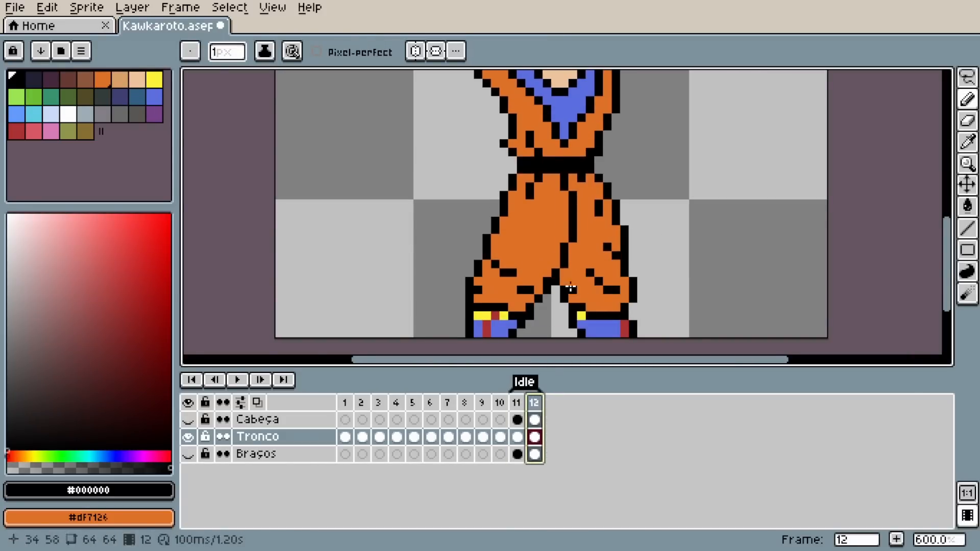
Compare the torso drawing on frames 11 and 12.
scroll(647, 225, "up", 2)
key("q")
left_click(551, 165, "alt")
key("e")
scroll(567, 286, "down", 1)
left_click(521, 405)
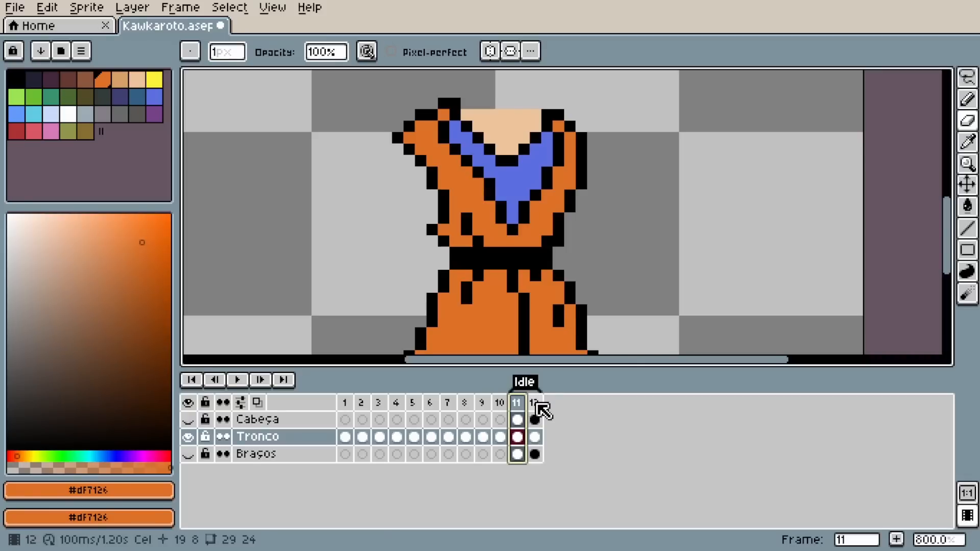
left_click(535, 405)
scroll(501, 251, "down", 3)
scroll(528, 236, "up", 1)
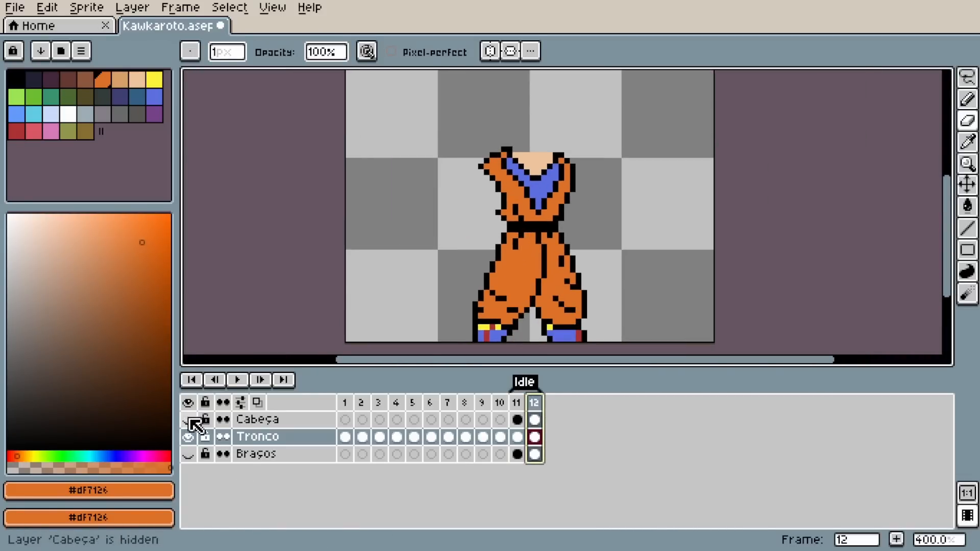
Show the Cabeça and Braços layers and compare the full character on frames 11 and 12.
left_click(188, 420)
left_click(188, 454)
left_click(521, 403)
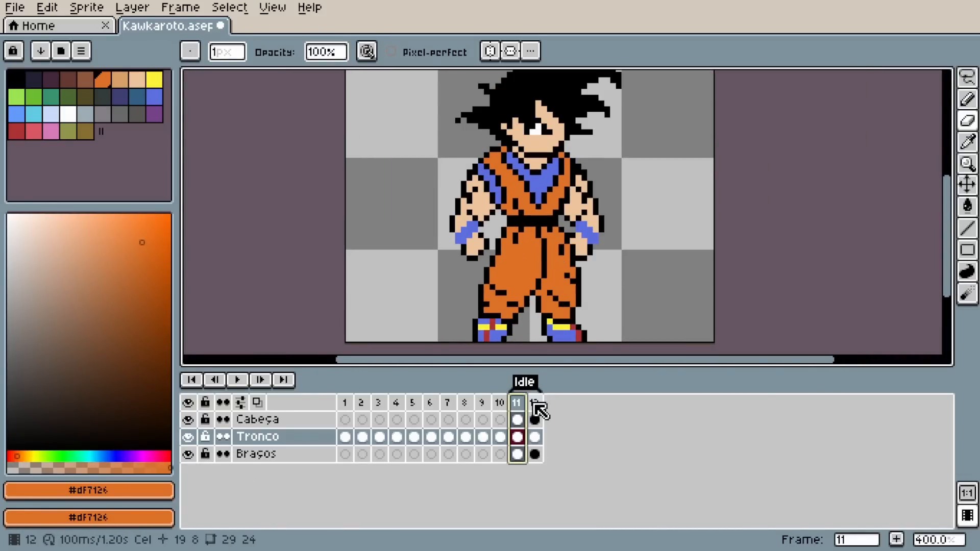
left_click(536, 403)
scroll(504, 166, "up", 3)
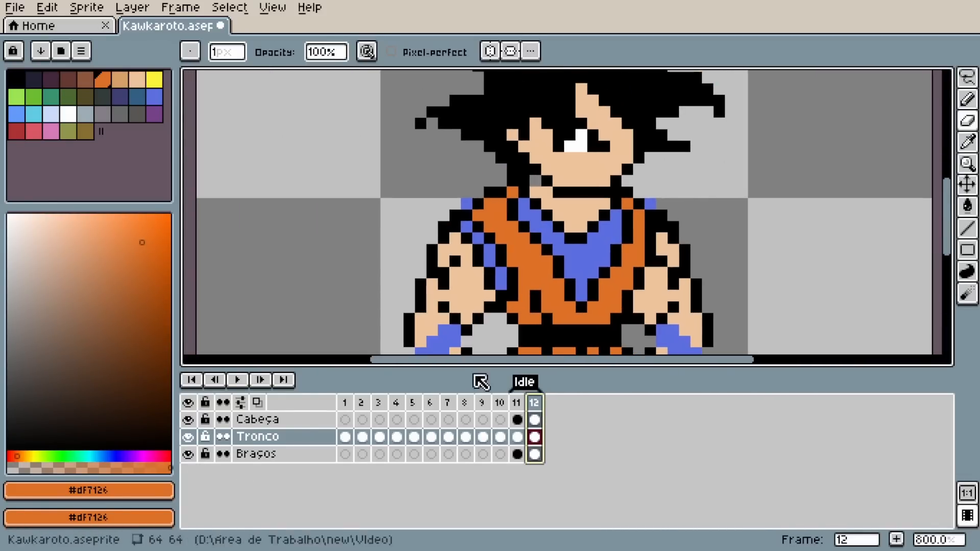
Erase the stray blue pixels above both shoulders on the Braços layer of frame 12.
left_click(193, 458)
left_click(193, 459)
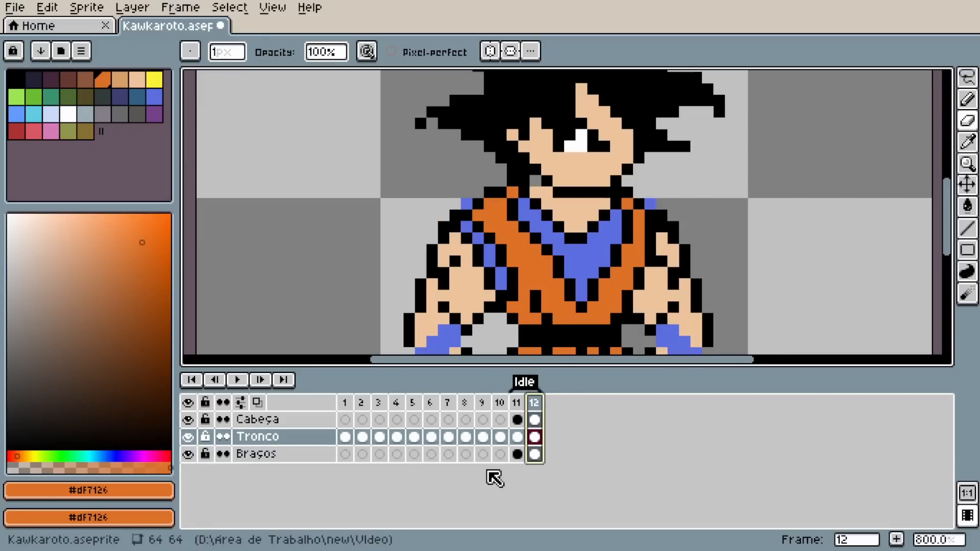
left_click(536, 455)
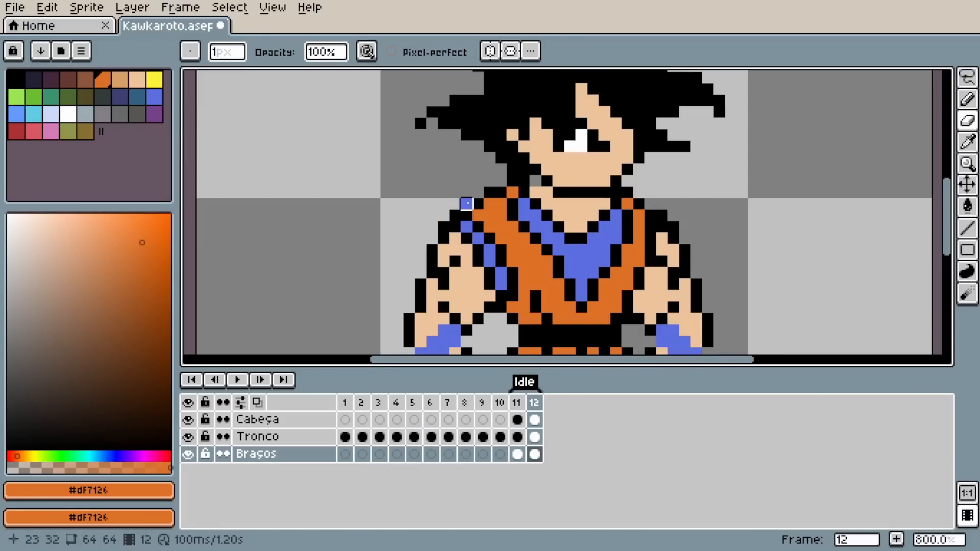
scroll(467, 204, "down", 3)
scroll(510, 230, "up", 1)
scroll(510, 229, "down", 2)
scroll(552, 254, "up", 4)
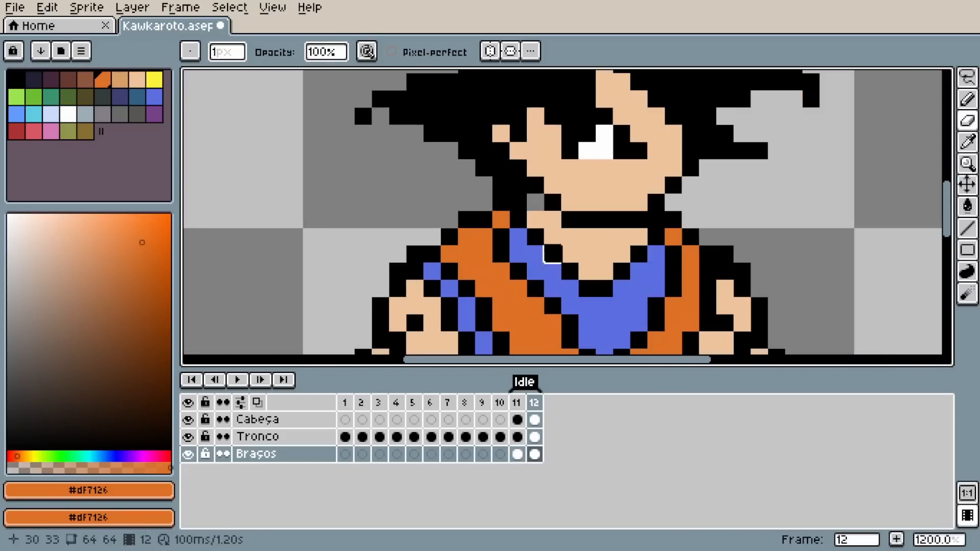
Fill the transparent gap beside the neck with skin colour #eec39a on the Tronco layer of frame 12.
left_click(190, 421)
left_click(190, 420)
scroll(397, 236, "down", 2)
scroll(613, 214, "up", 2)
left_click(652, 219, "alt")
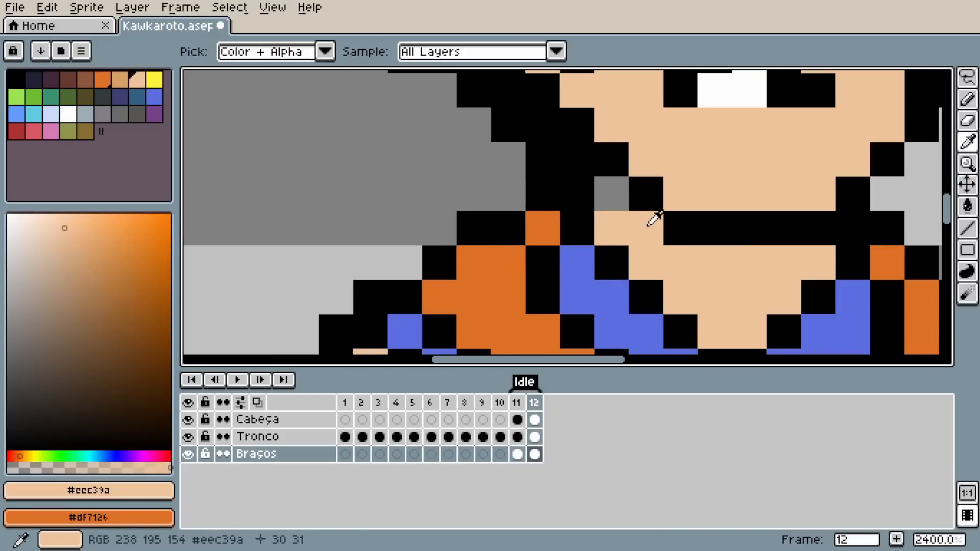
left_click(535, 436)
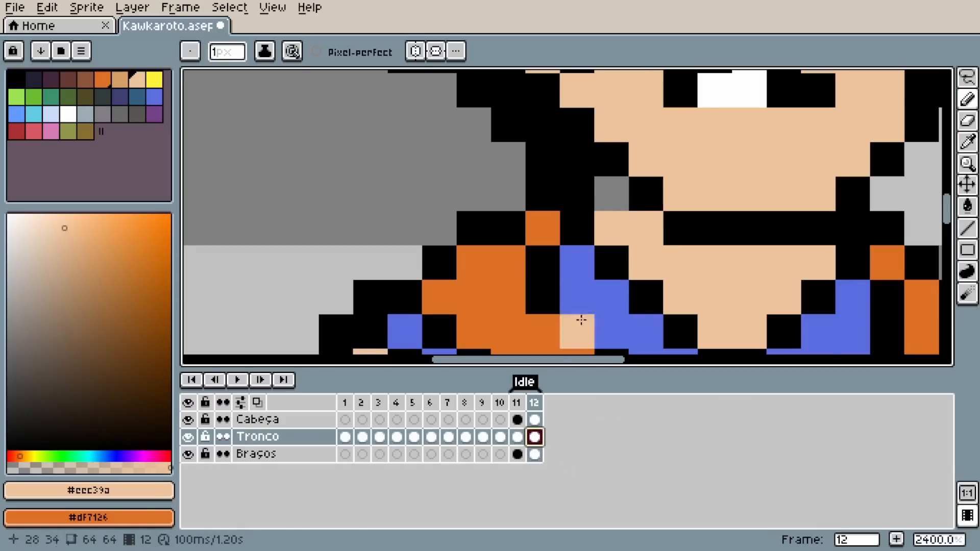
left_click(606, 206)
scroll(403, 289, "down", 2)
scroll(415, 284, "up", 2)
key("e")
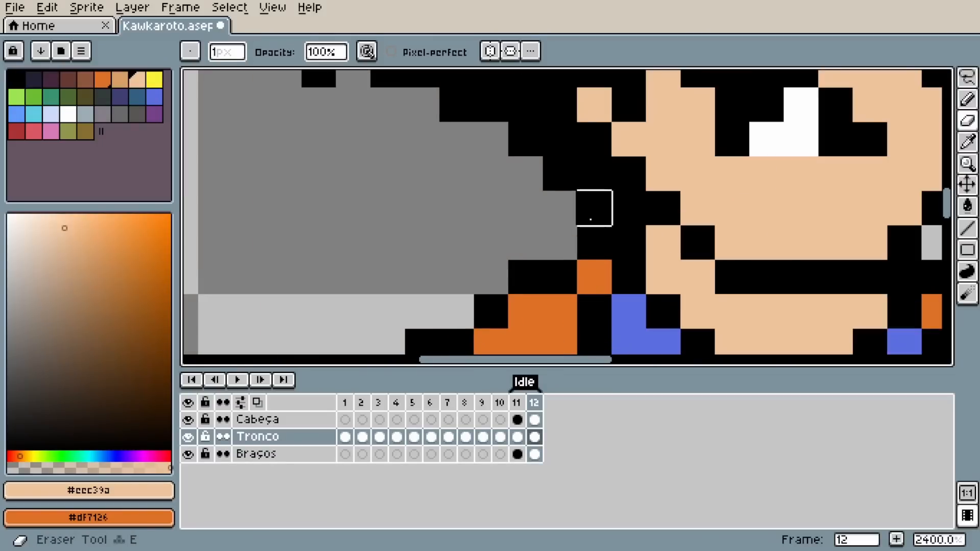
Check the corrected neck with the Tronco layer hidden and shown, and compare frames 11 and 12.
left_click(187, 436)
scroll(488, 228, "down", 8)
left_click(187, 436)
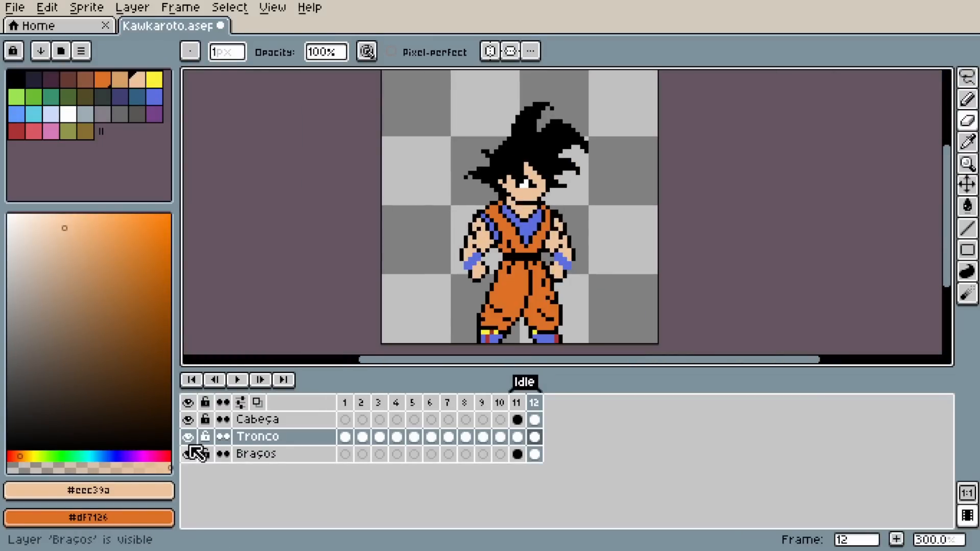
left_click(517, 403)
left_click(534, 403)
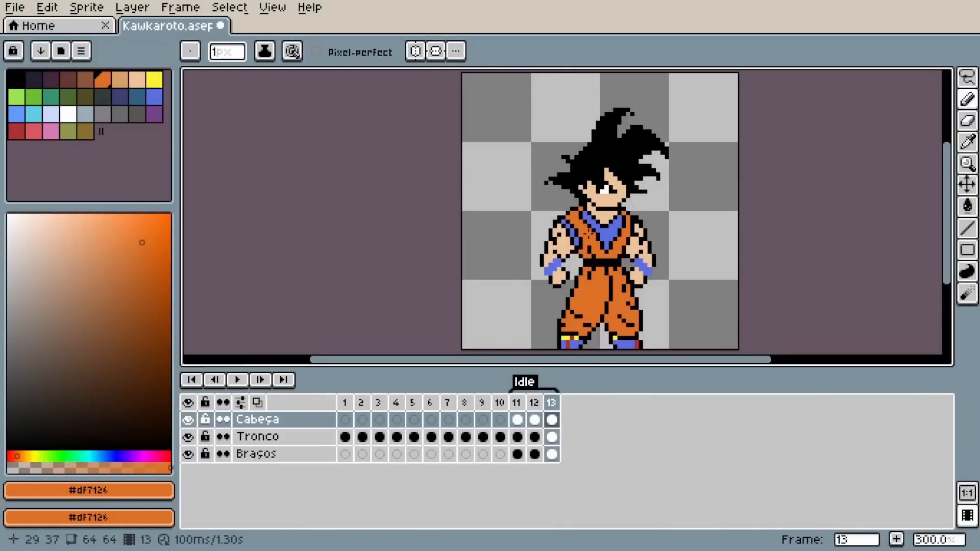
Lasso the head on the Cabeça layer of frame 13 and move it down one pixel.
scroll(582, 189, "up", 1)
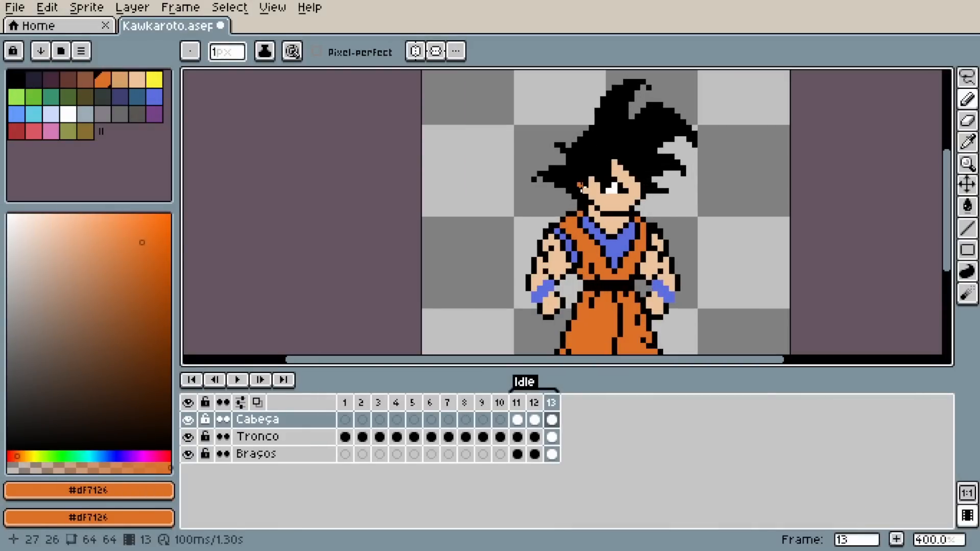
key("q")
mouse_move(520, 110)
left_mouse_down()
mouse_move(555, 83)
mouse_move(635, 76)
left_mouse_up()
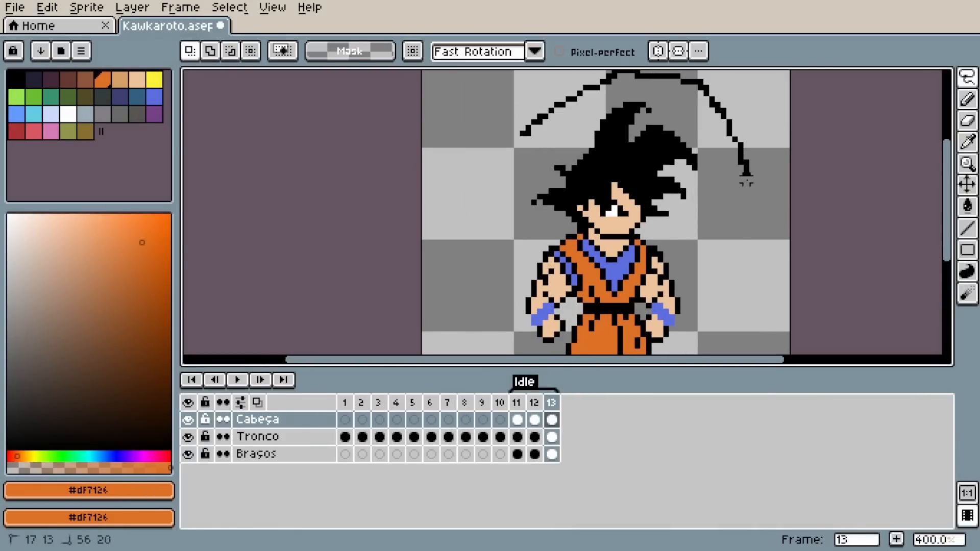
left_click_drag(522, 253, 459, 121)
left_click_drag(621, 183, 630, 175)
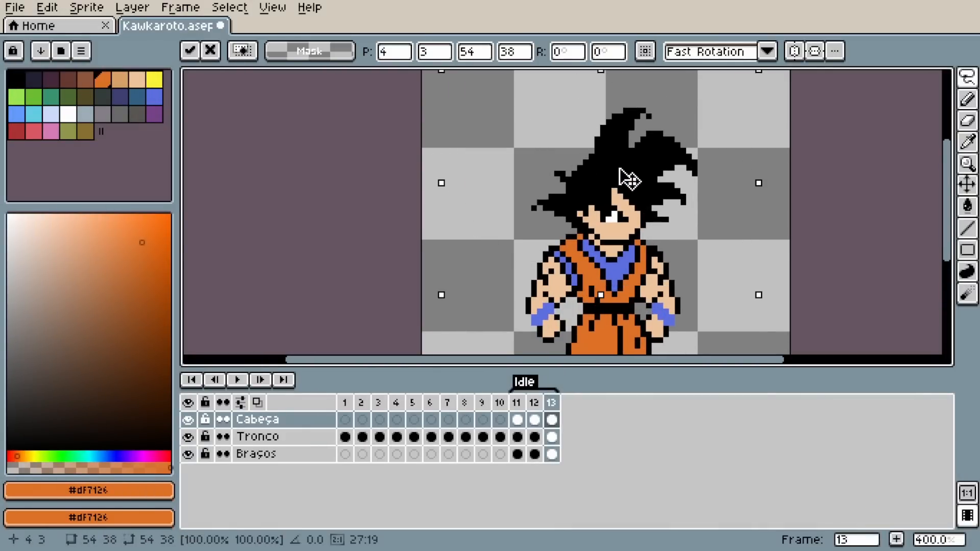
key("space")
left_click_drag(621, 312, 608, 255)
key("ctrl+d")
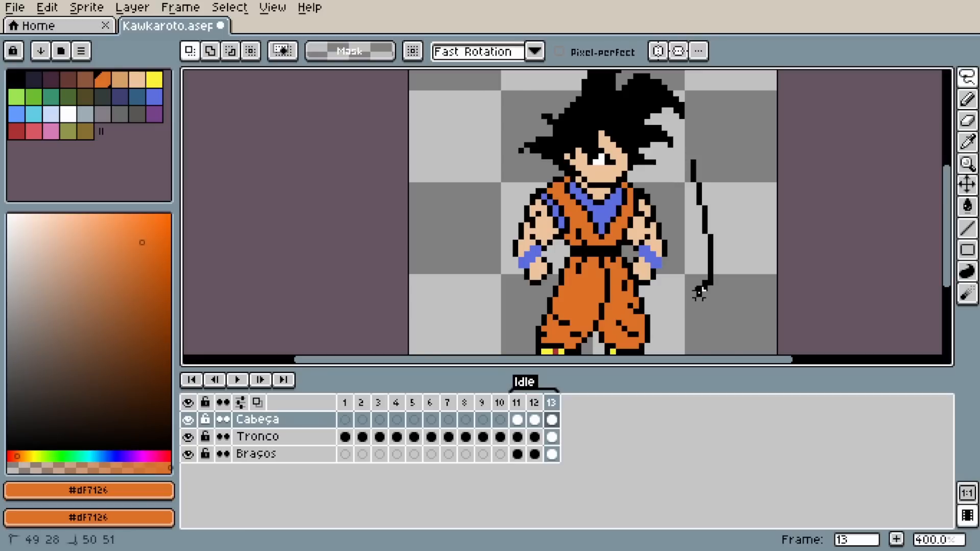
Lasso both arms on the Braços layer of frame 13 and move them down one pixel.
left_click_drag(700, 294, 686, 306)
left_click(554, 454)
left_click(693, 174)
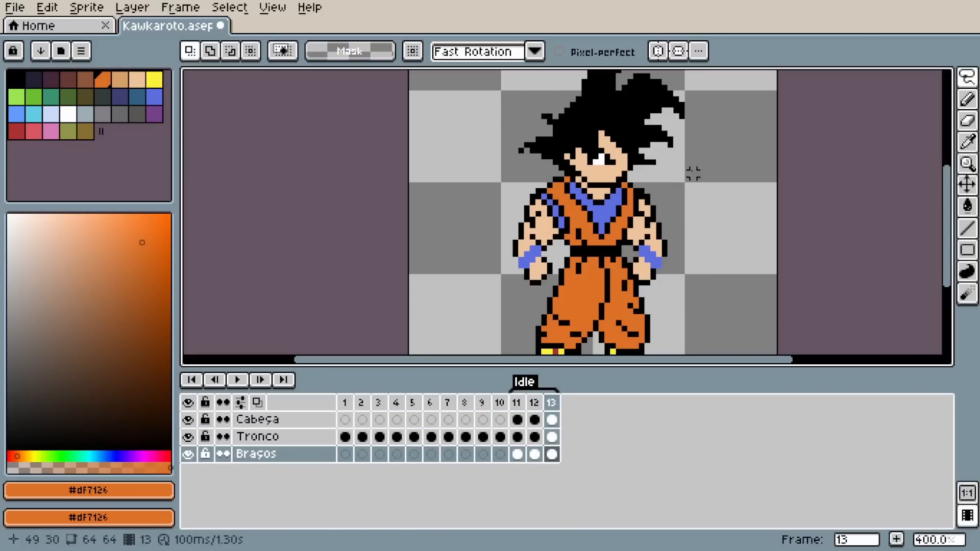
mouse_move(693, 173)
left_mouse_down()
mouse_move(710, 312)
mouse_move(493, 329)
left_mouse_up()
left_click_drag(636, 128, 638, 130)
left_click(695, 247)
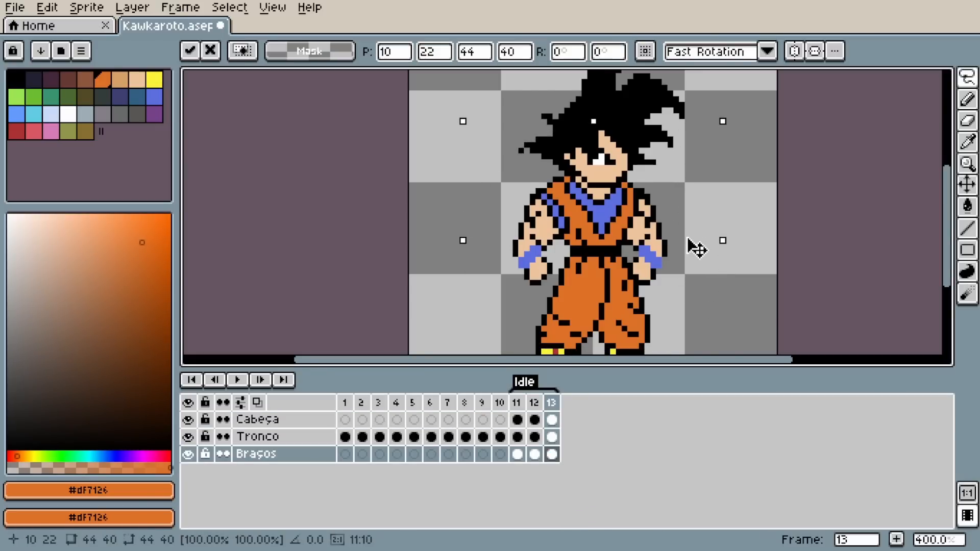
key("ctrl+d")
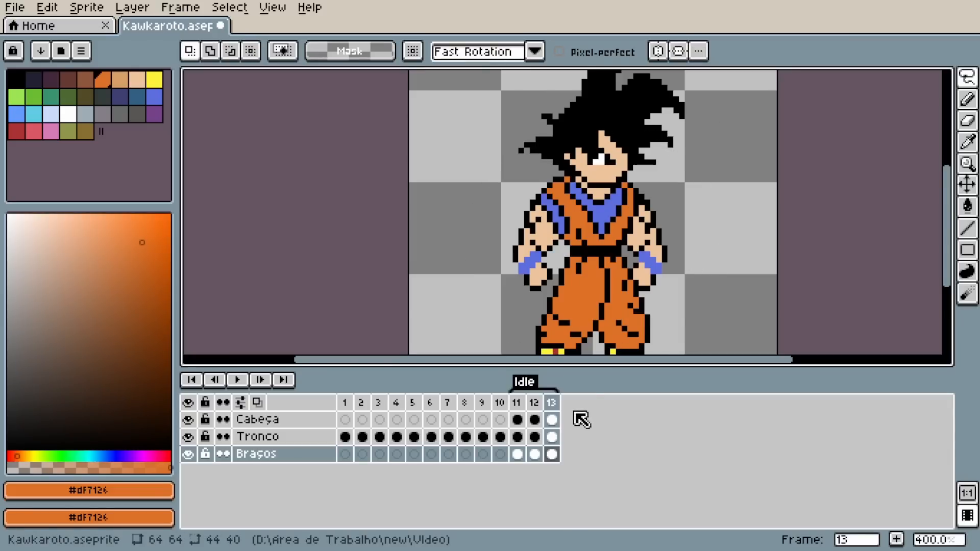
Add frame 14 and copy the Tronco cel from frame 11 into it.
key("alt+n")
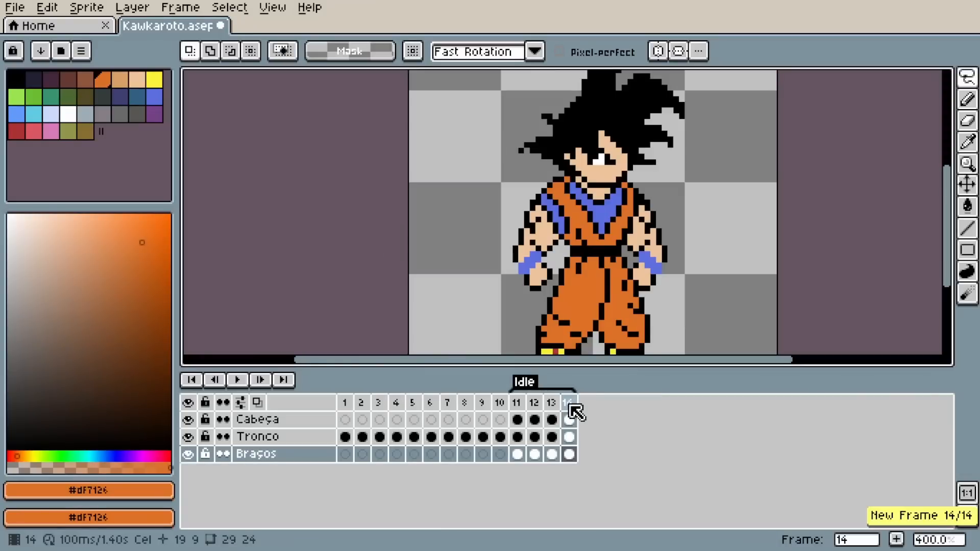
left_click(518, 438)
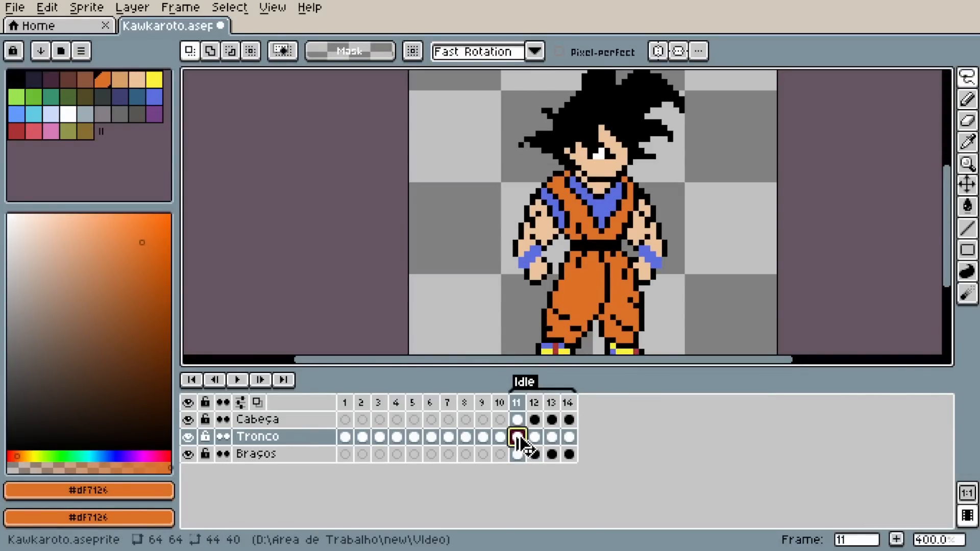
left_click_drag(518, 438, 566, 443)
left_click(518, 437)
left_click(568, 438)
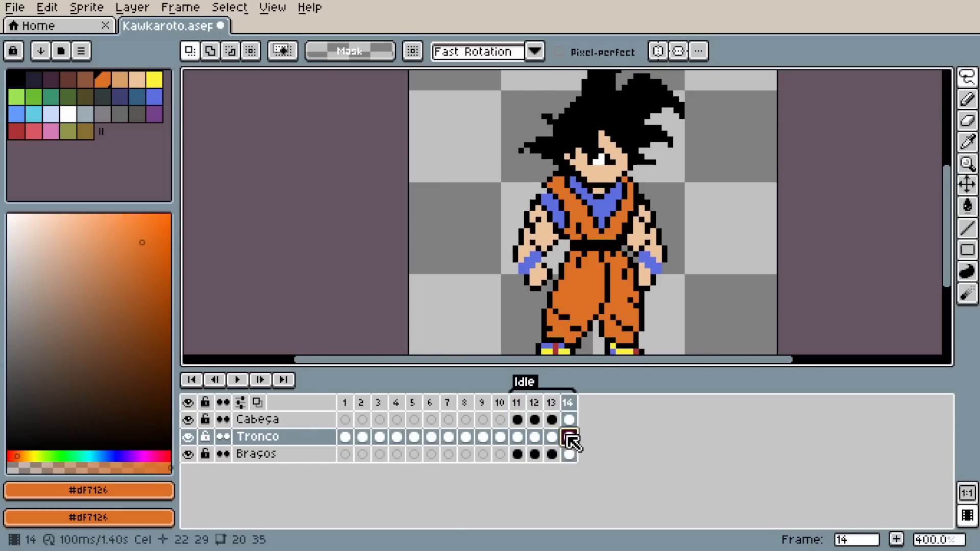
Hide the Cabeça and Braços layers and compare the Tronco cels on frames 11 to 14.
left_click(188, 420)
left_click(189, 454)
left_click(518, 437)
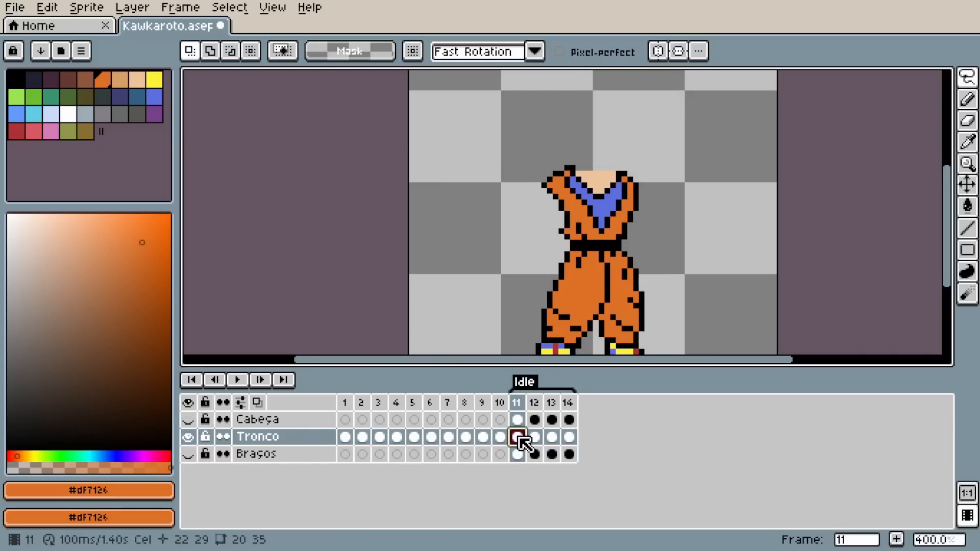
left_click(570, 437)
left_click(519, 438)
left_click(570, 437)
left_click(518, 437)
left_click(533, 439)
left_click(552, 440)
left_click(568, 440)
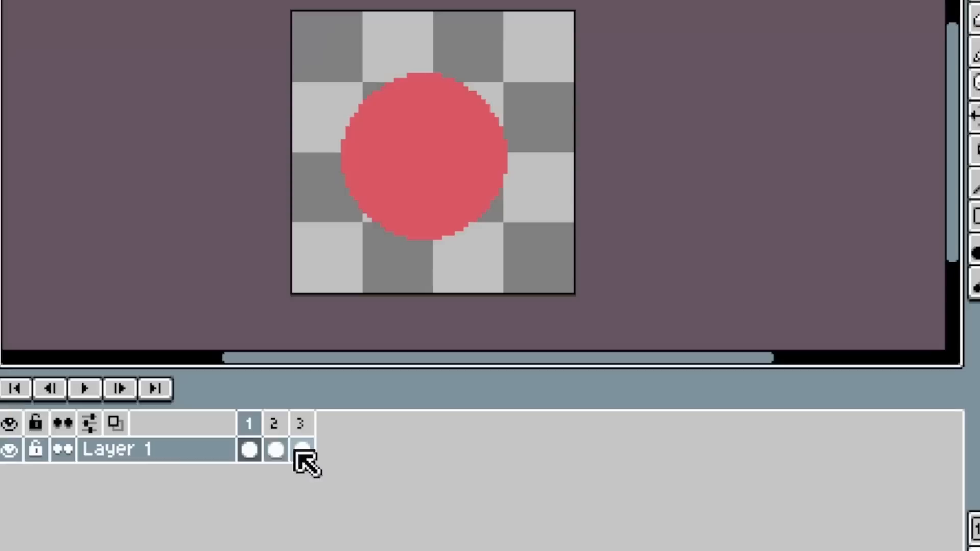
Step through the three frames of the red circle example sprite.
left_click(248, 434)
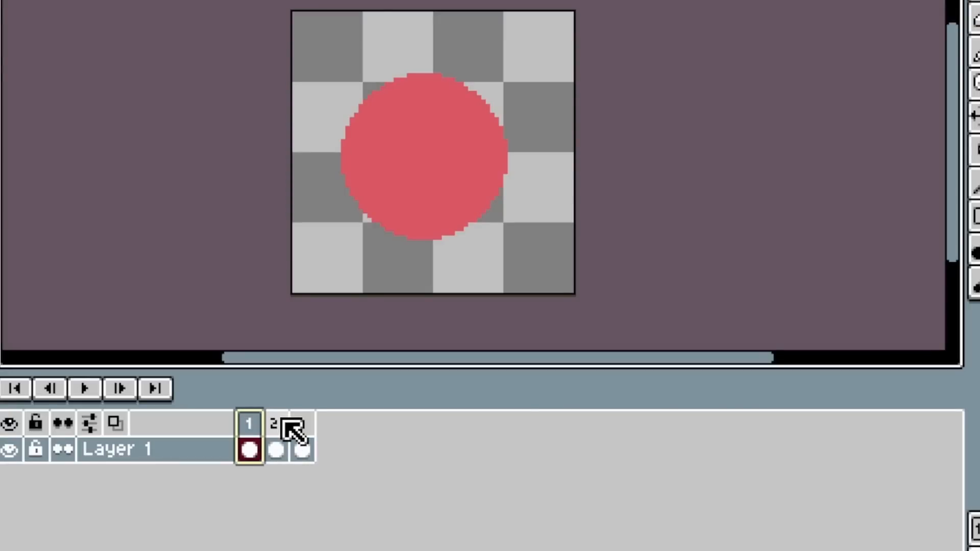
left_click(283, 424)
left_click(298, 429)
left_click(271, 431)
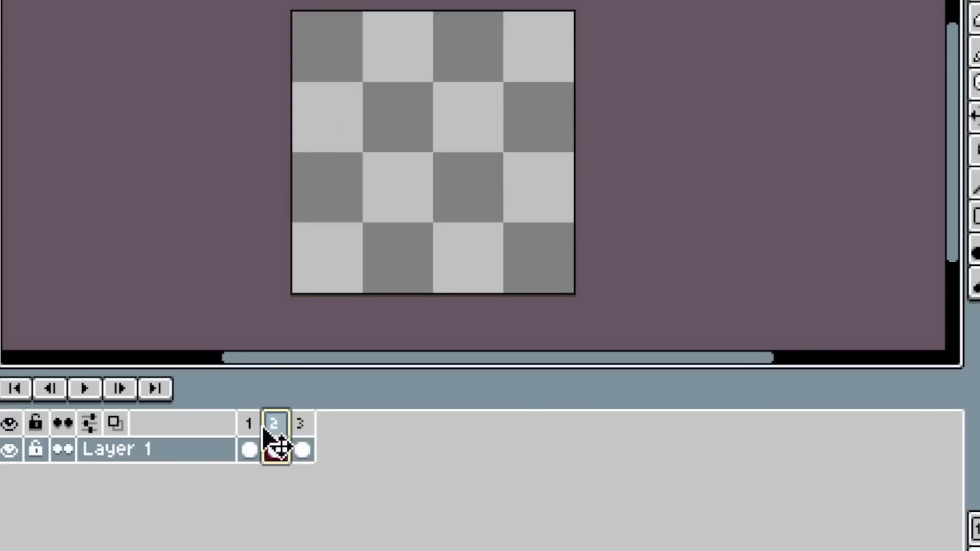
left_click(250, 429)
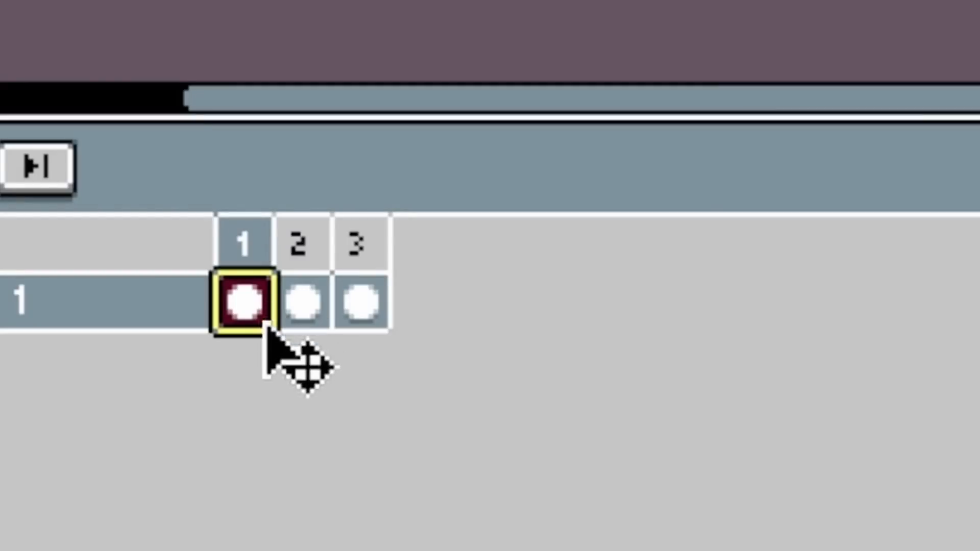
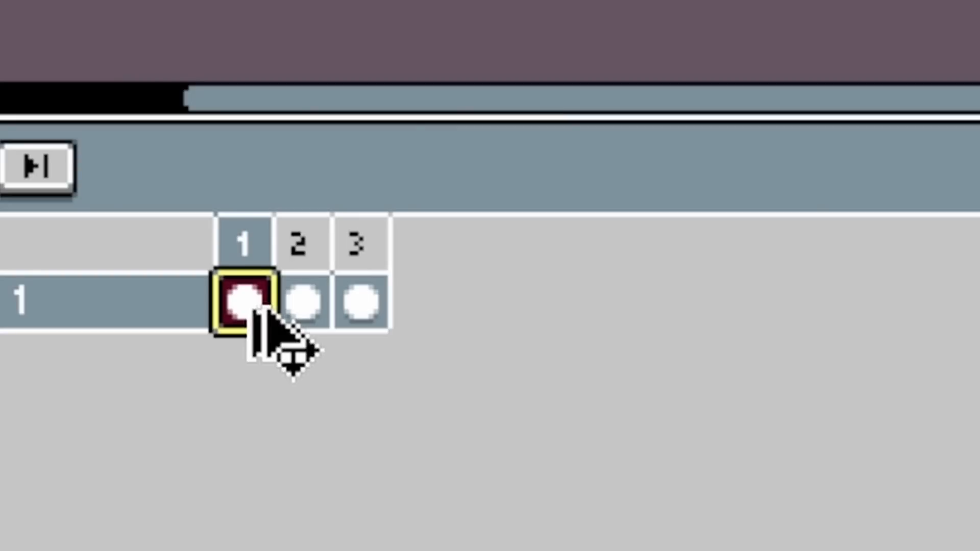
Copy the red circle's cel from frame 1 to frame 3 and review the three frames.
left_click_drag(286, 306, 365, 306)
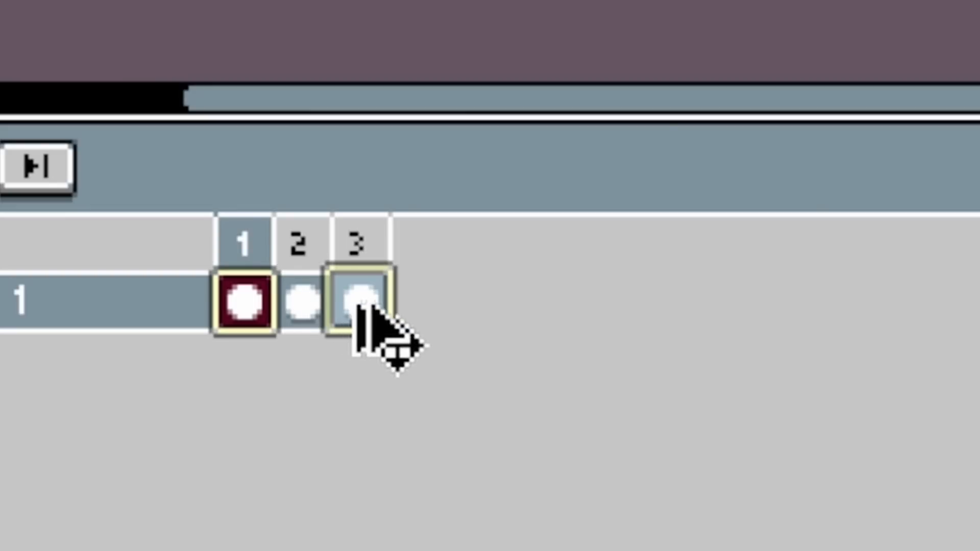
left_click(358, 306)
left_click(255, 245)
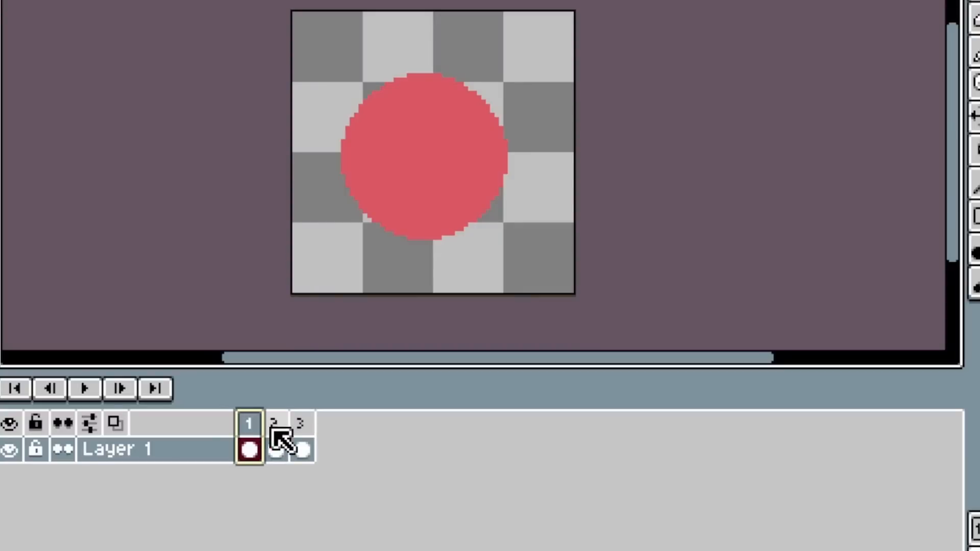
left_click(300, 245)
left_click(302, 433)
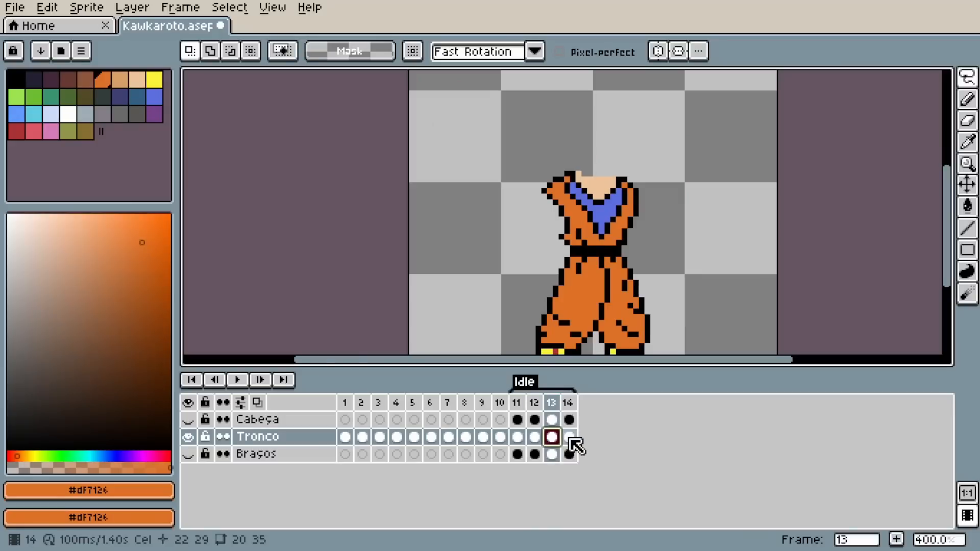
Select the Tronco cel on frame 14, show the Braços and Cabeça layers again, and compare frame 14 with frame 13.
left_click(570, 440)
left_click(194, 455)
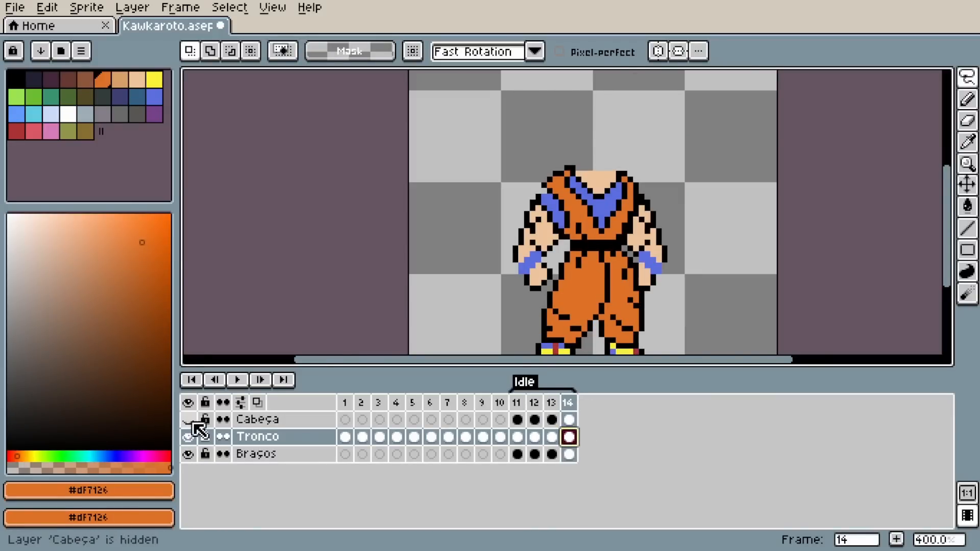
left_click(193, 422)
scroll(410, 263, "down", 1)
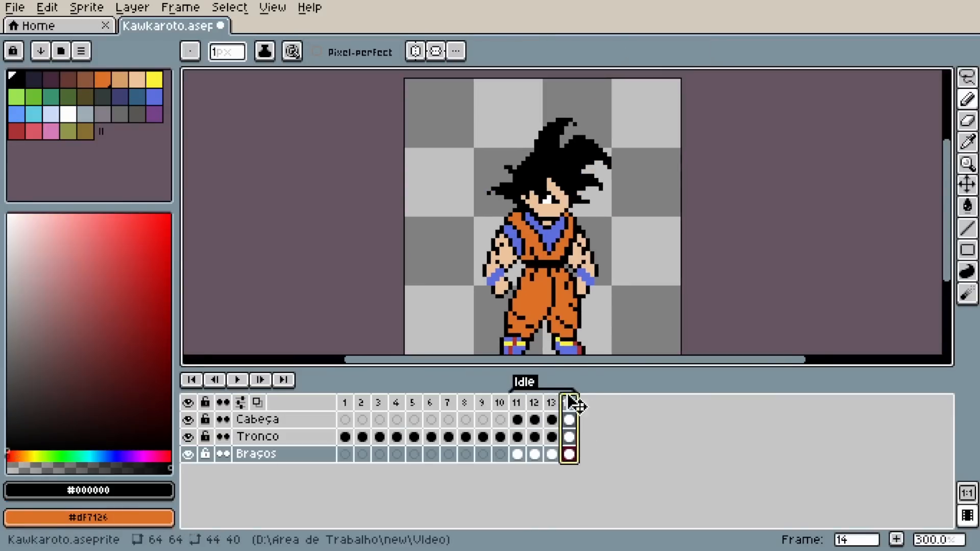
left_click(570, 403)
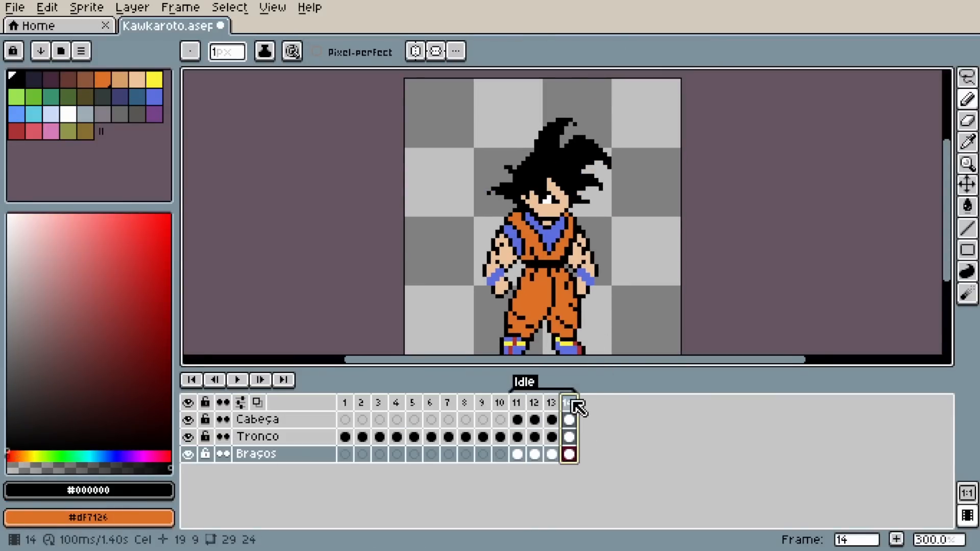
left_click(552, 403)
left_click(569, 403)
Lasso the arms on frame 14's Braços cel and move them up one pixel.
key("q")
left_click_drag(521, 168, 607, 194)
key("Up")
key("ctrl+z")
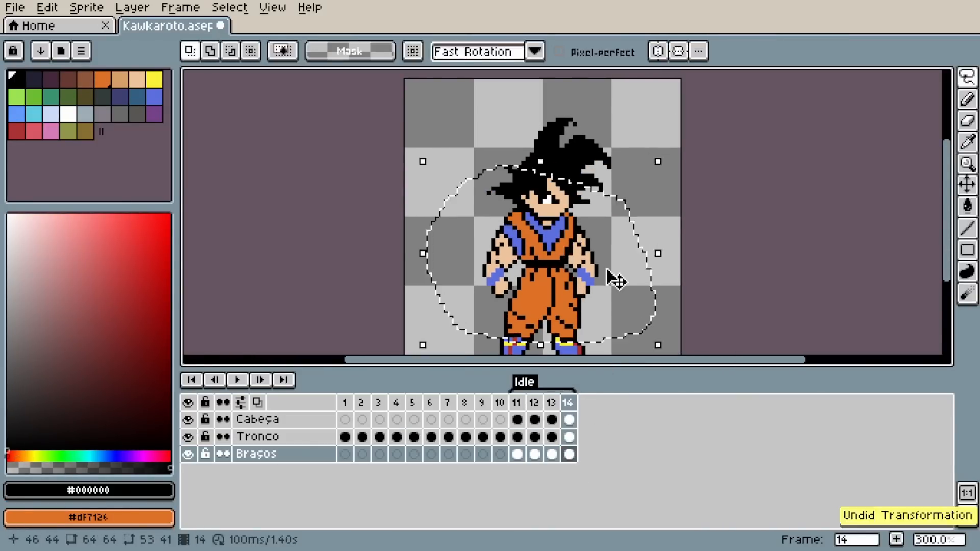
key("Up")
key("ctrl+z")
key("Up")
key("Return")
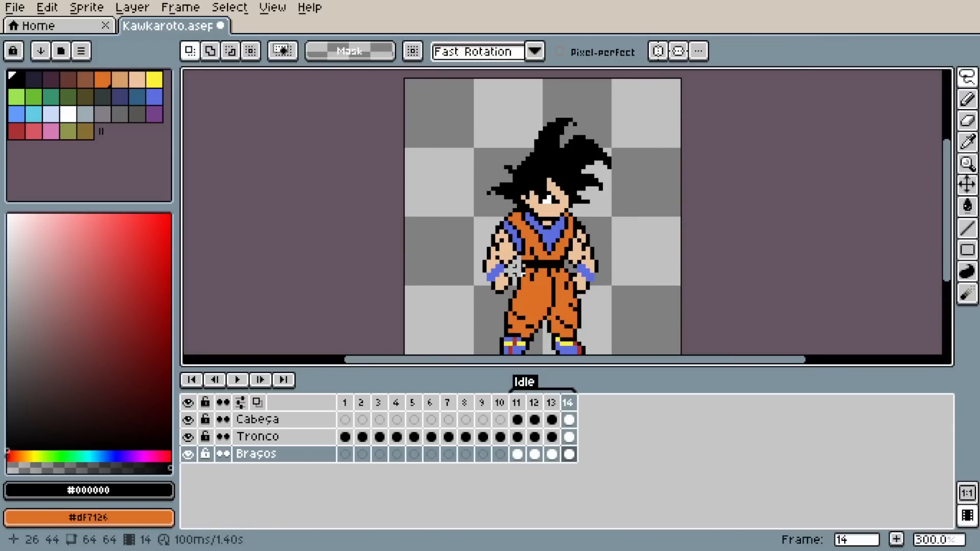
Activate frame 14's Tronco cel for pencil work and sample the outfit's orange at the waist.
scroll(557, 263, "up", 4)
left_click(570, 437)
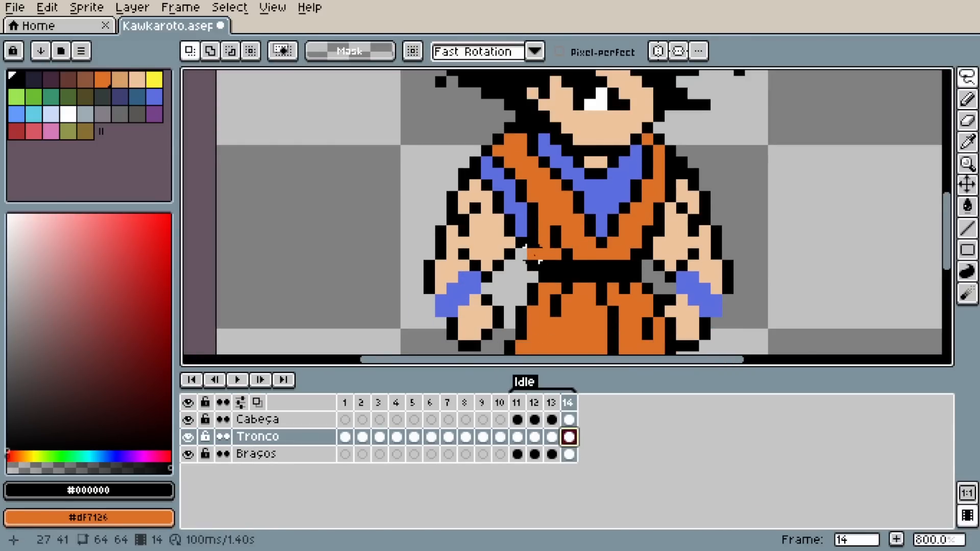
key("b")
left_click(536, 242, "alt")
scroll(510, 281, "down", 4)
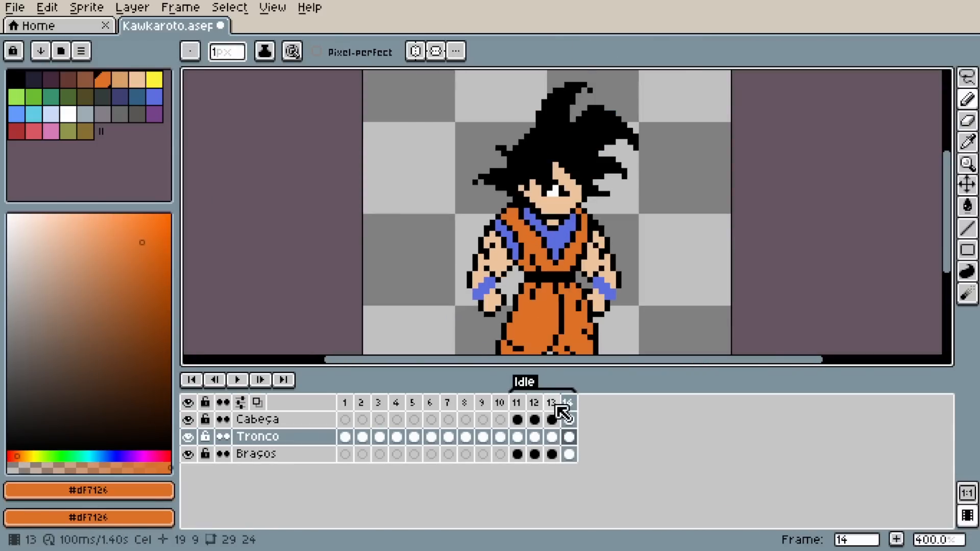
Step through frames 11 to 14, play the Idle loop and examine the motion at small and large size.
left_click(516, 403)
left_click(534, 403)
left_click(550, 403)
left_click(568, 403)
left_click(248, 380)
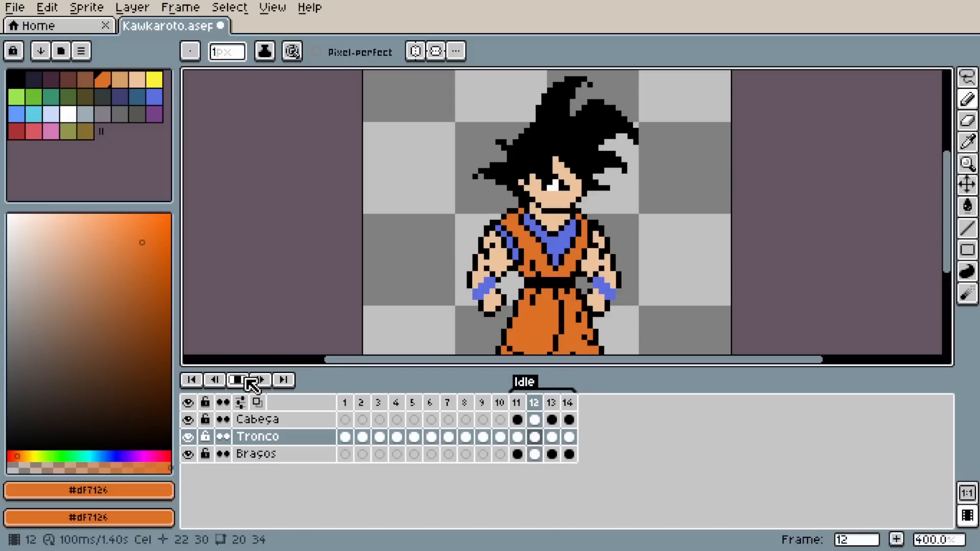
scroll(431, 324, "down", 2)
scroll(424, 327, "down", 1)
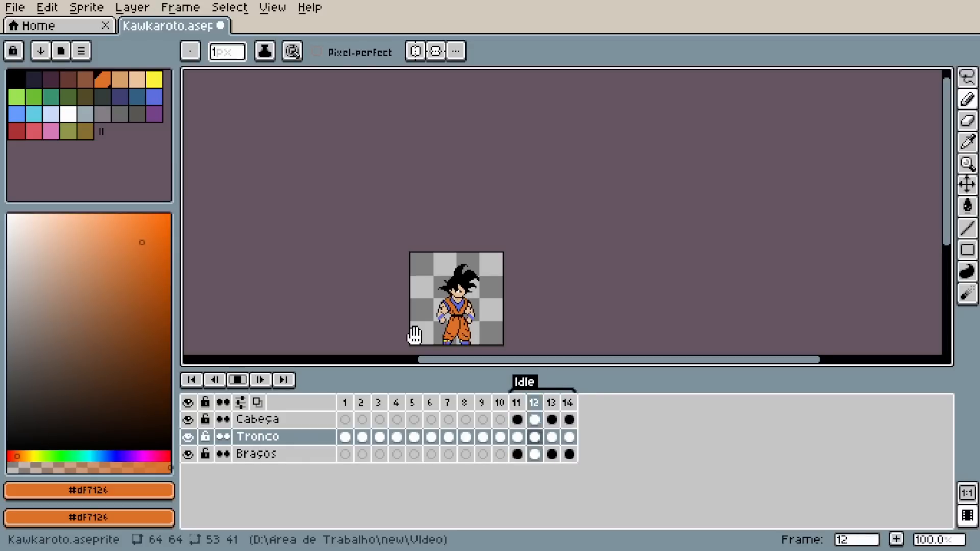
left_click_drag(491, 293, 546, 287)
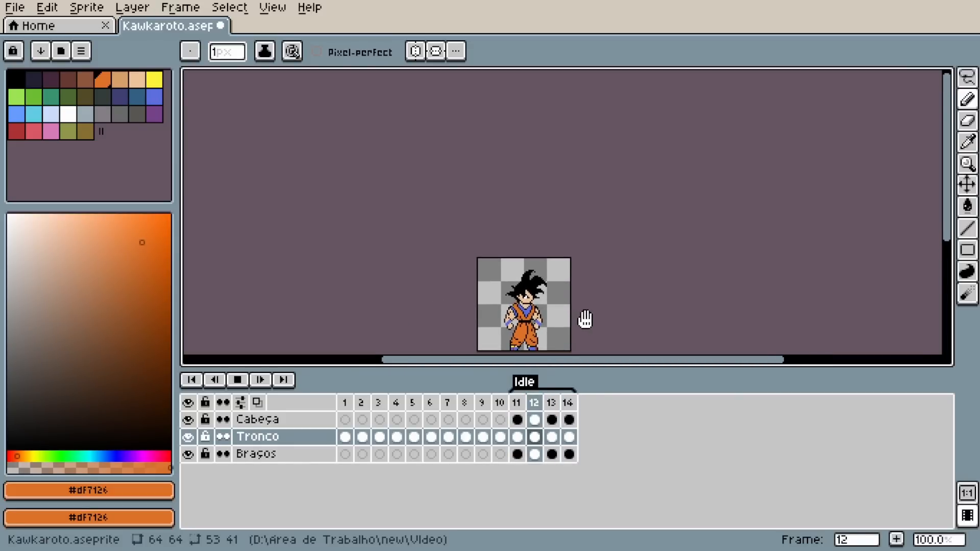
scroll(548, 337, "up", 2)
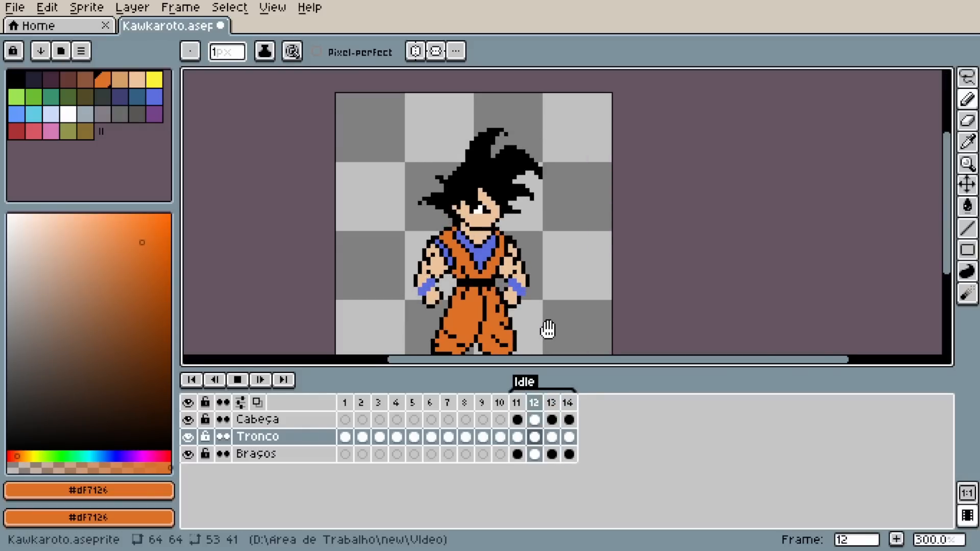
scroll(547, 331, "down", 2)
scroll(490, 339, "up", 1)
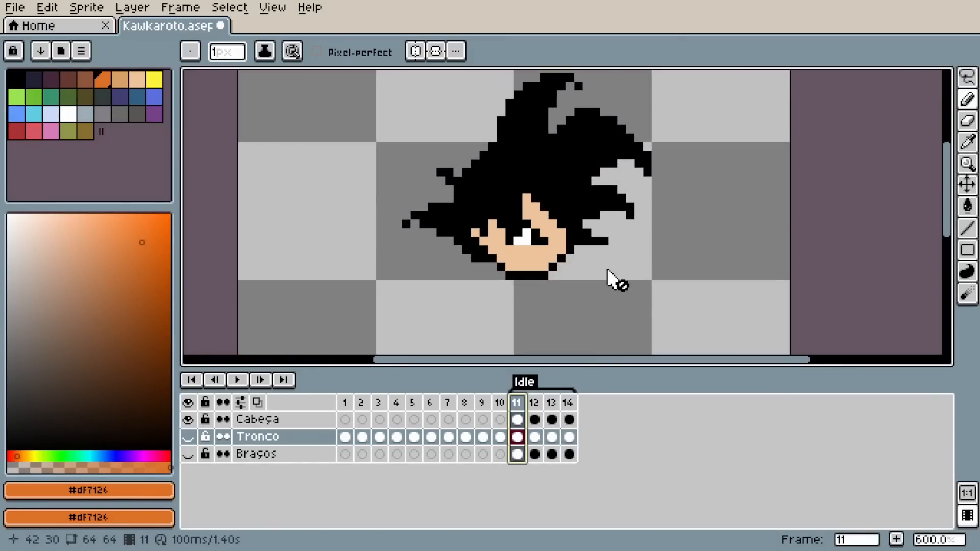
Straighten the topmost hair tip on frame 13's Cabeça cel with black pixels and erase the pixel hanging below it.
left_click_drag(608, 268, 616, 319)
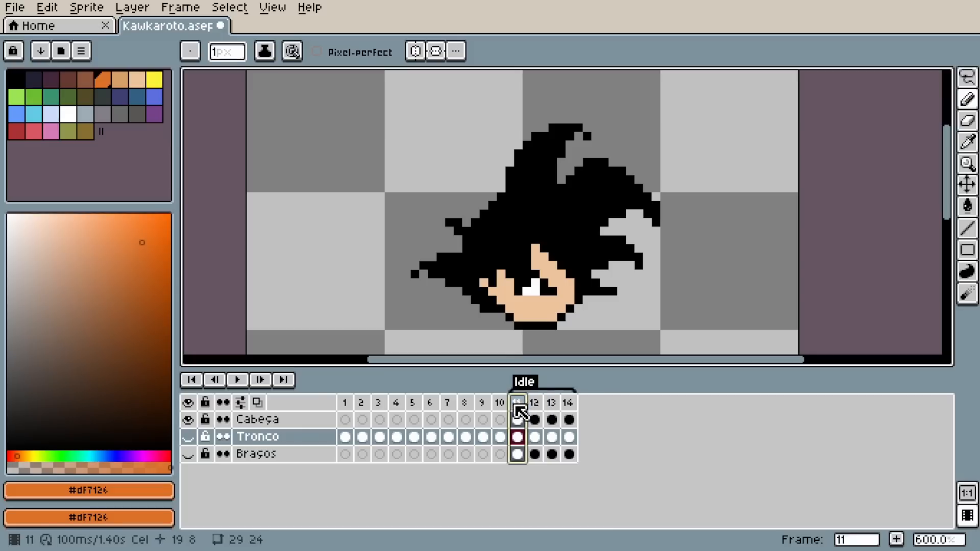
left_click(534, 403)
scroll(602, 212, "up", 7)
left_click(602, 213, "alt")
left_click(552, 420)
key("e")
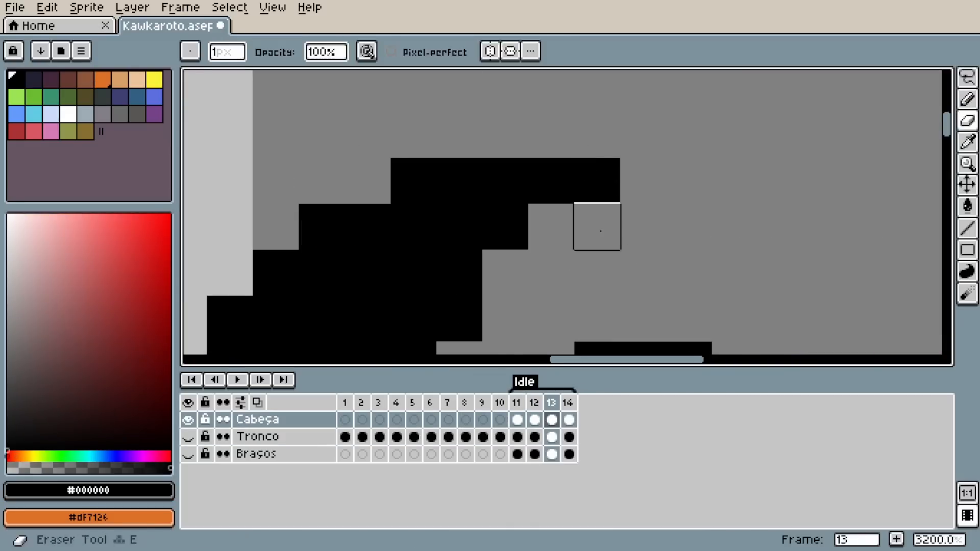
scroll(601, 231, "down", 5)
scroll(656, 236, "up", 3)
Extend the upper right hair spike on frame 13 outward and shift its pixels up, comparing the shape with frame 12.
key("b")
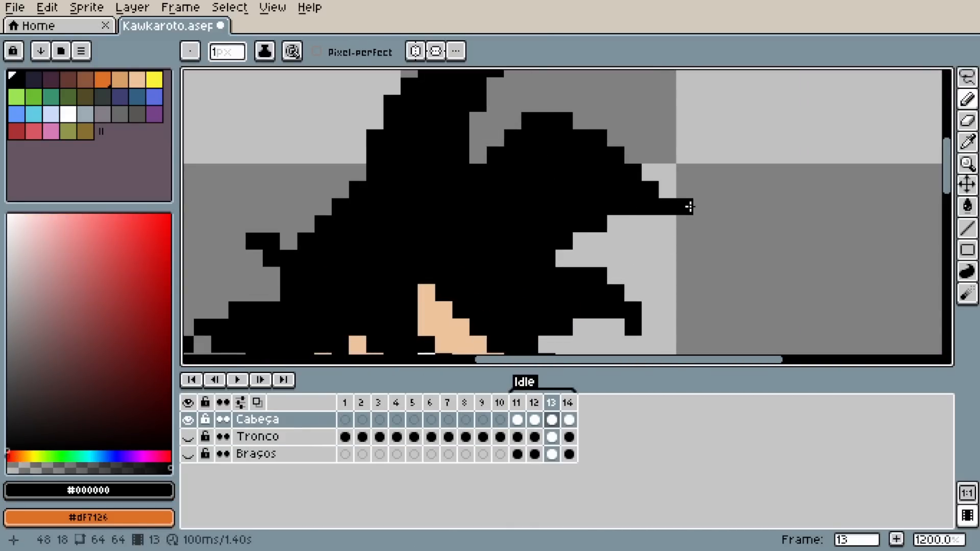
scroll(684, 205, "down", 4)
left_click(551, 403)
key("m")
scroll(607, 204, "up", 4)
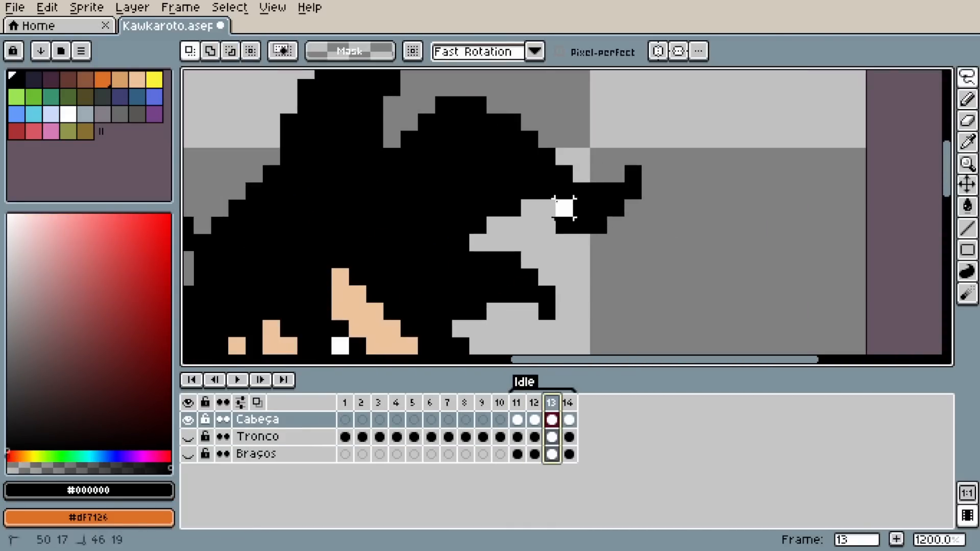
left_click_drag(552, 127, 645, 219)
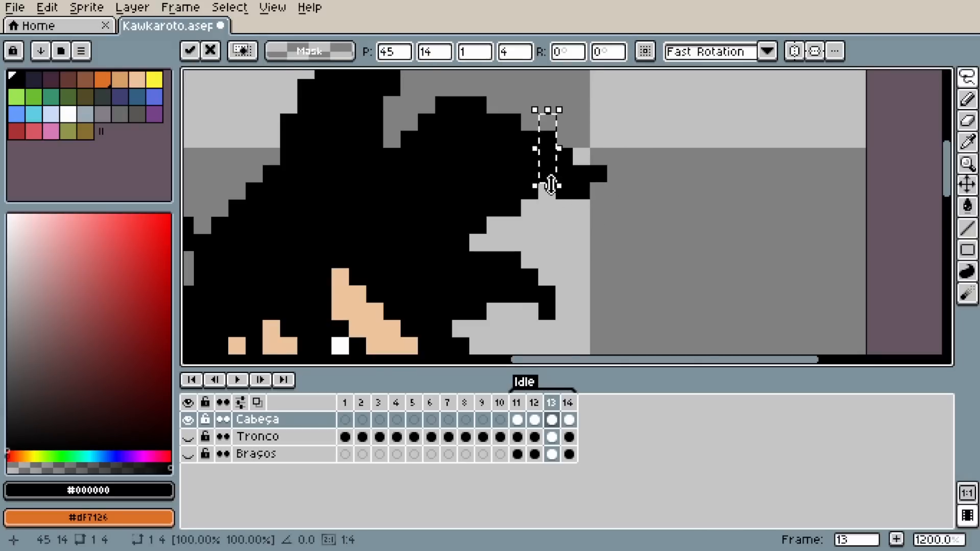
scroll(547, 186, "down", 3)
left_click(534, 403)
left_click(551, 403)
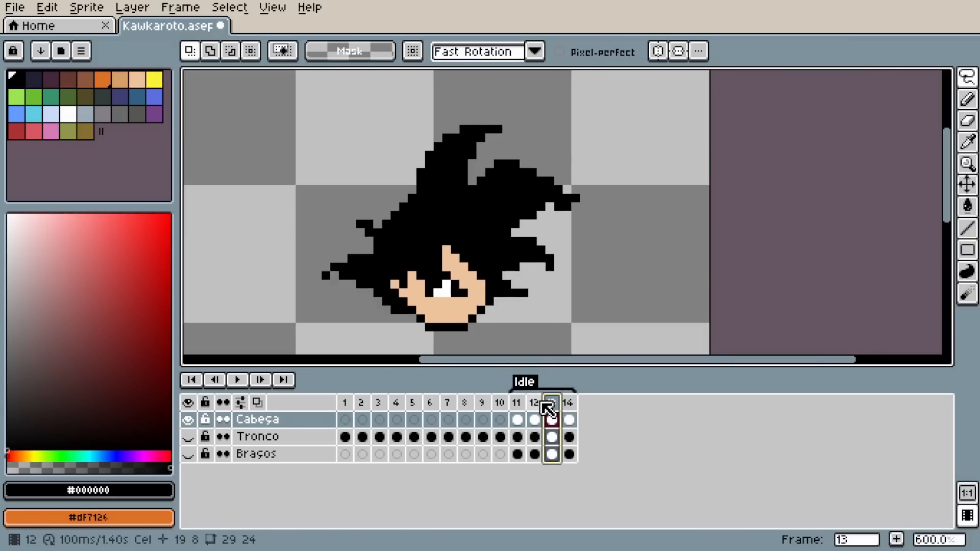
Thin the small tuft on the left of the hair in frame 13 to a diagonal and compare it with frame 12.
scroll(229, 213, "up", 4)
key("i")
key("b")
left_click(496, 167)
key("e")
left_click(504, 195)
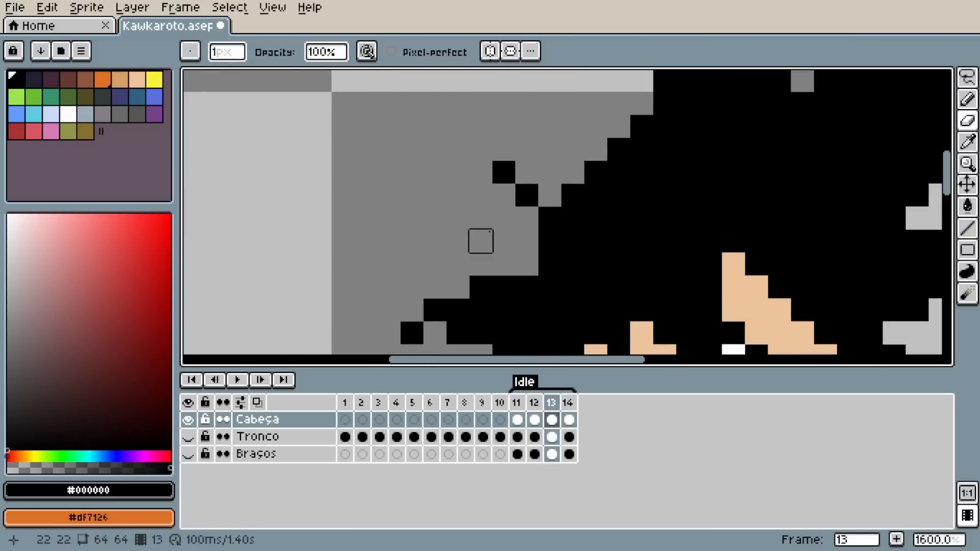
key("b")
scroll(518, 209, "down", 3)
left_click(537, 403)
left_click(552, 402)
Rework the small left tuft on frame 13 with the eraser and black pixels so that it bends upward.
scroll(495, 231, "up", 3)
key("e")
left_click(505, 216)
left_click(565, 184)
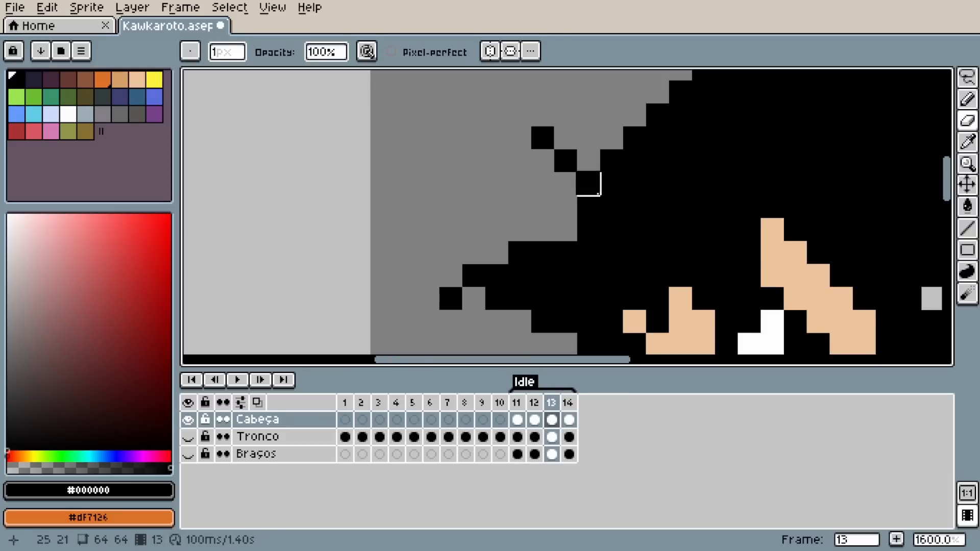
key("b")
left_click(562, 138)
scroll(565, 168, "down", 4)
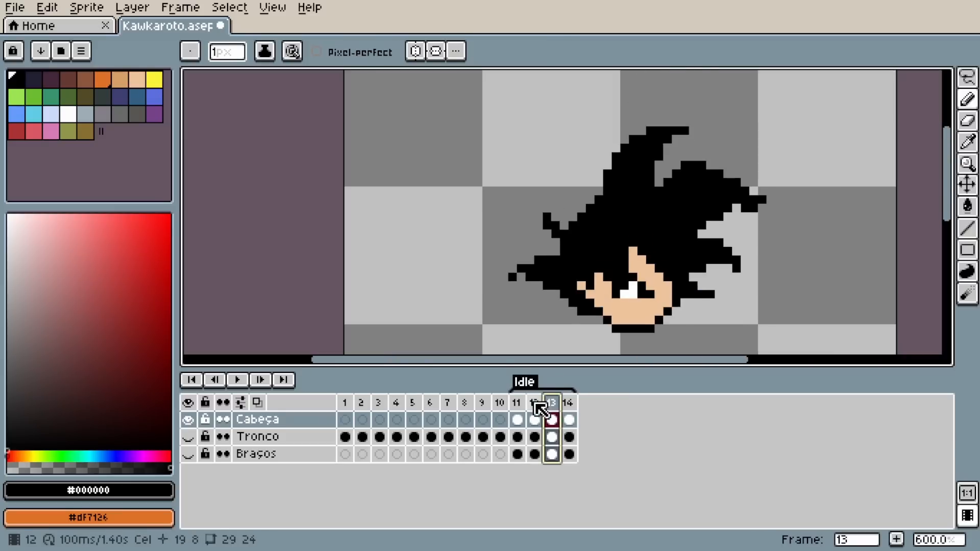
Erase the extra pixel on the left tuft in frame 13 and check the tuft against frame 12.
left_click(534, 403)
left_click(551, 403)
key("e")
scroll(531, 247, "up", 4)
scroll(525, 216, "down", 5)
left_click(534, 403)
left_click(552, 403)
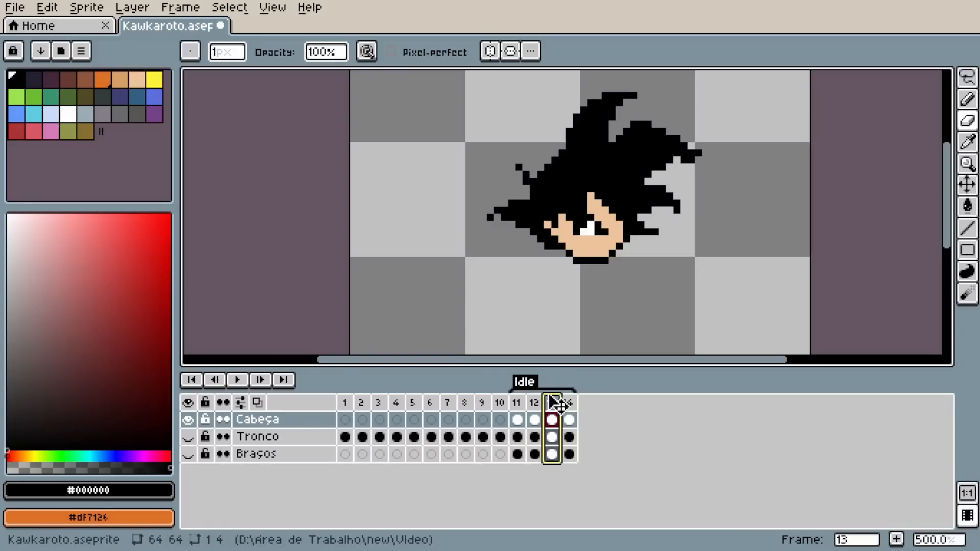
Level the drooping tip of the long left hair spike on frame 13.
scroll(492, 193, "up", 4)
key("m")
key("b")
key("m")
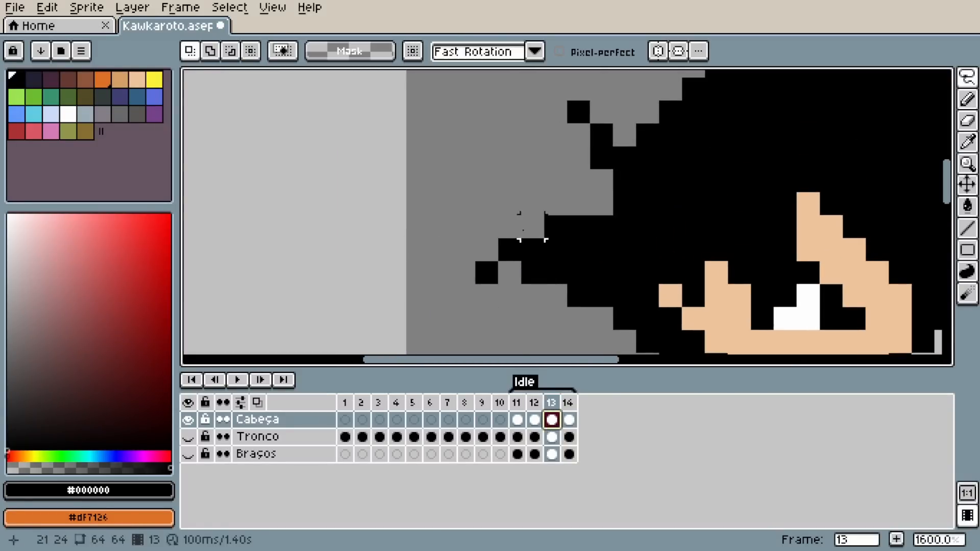
mouse_move(523, 230)
left_mouse_down()
mouse_move(510, 296)
mouse_move(513, 219)
left_mouse_up()
key("b")
key("ctrl+d")
left_click(486, 204)
key("e")
scroll(483, 251, "down", 3)
key("ctrl+z")
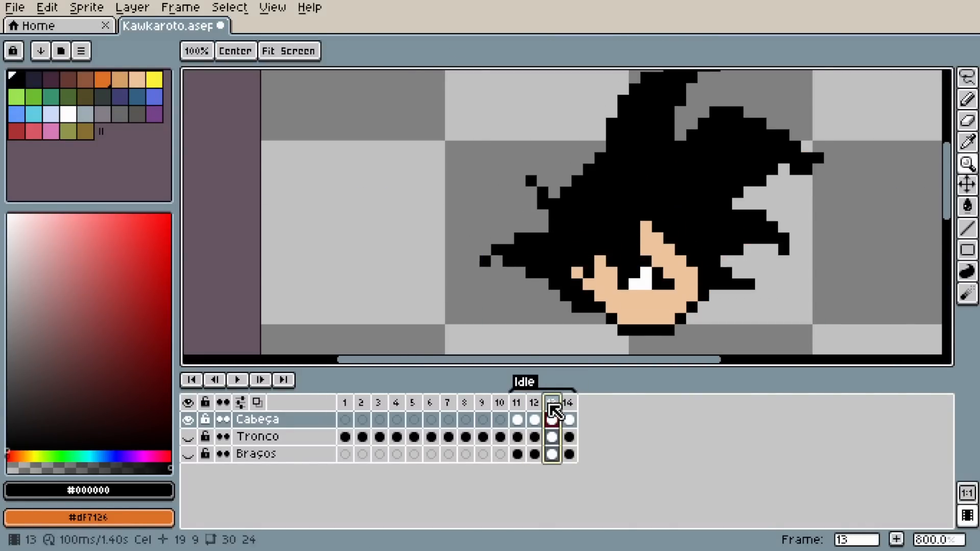
scroll(506, 258, "up", 3)
scroll(510, 212, "down", 5)
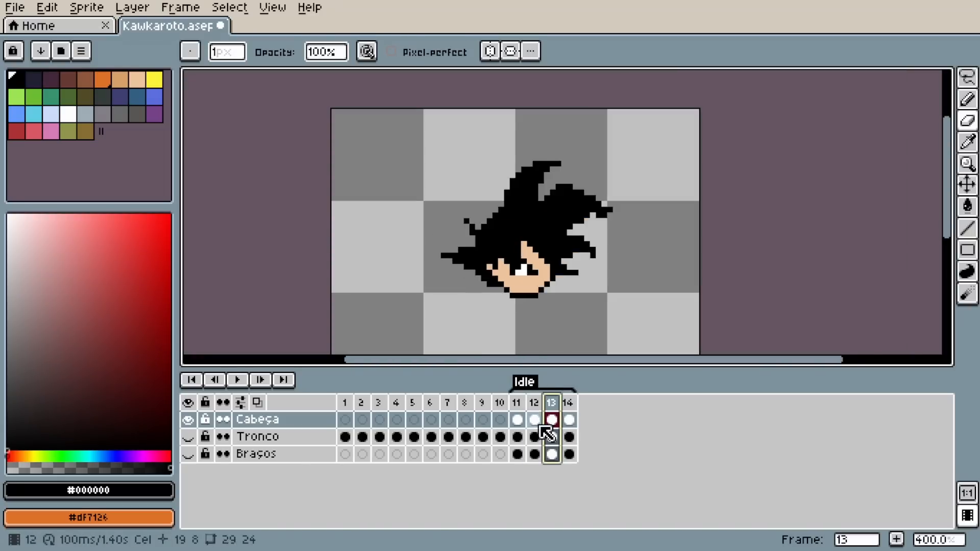
Try to lift the drooping tip of the middle right hair spike on frame 13 with a lasso selection.
scroll(597, 250, "up", 7)
key("b")
key("q")
mouse_move(577, 216)
left_mouse_down()
mouse_move(479, 259)
mouse_move(455, 255)
left_mouse_up()
left_click_drag(481, 286, 481, 243)
key("Return")
scroll(490, 252, "down", 6)
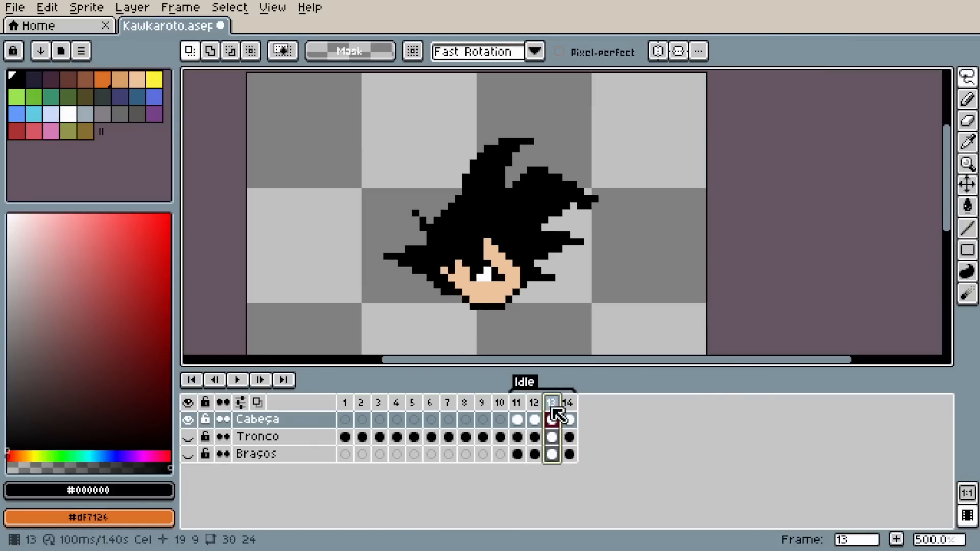
Try raising the tip of the small lower right hair spike on frame 13 and compare it with frames 12 and 14.
scroll(582, 267, "up", 6)
scroll(551, 302, "down", 8)
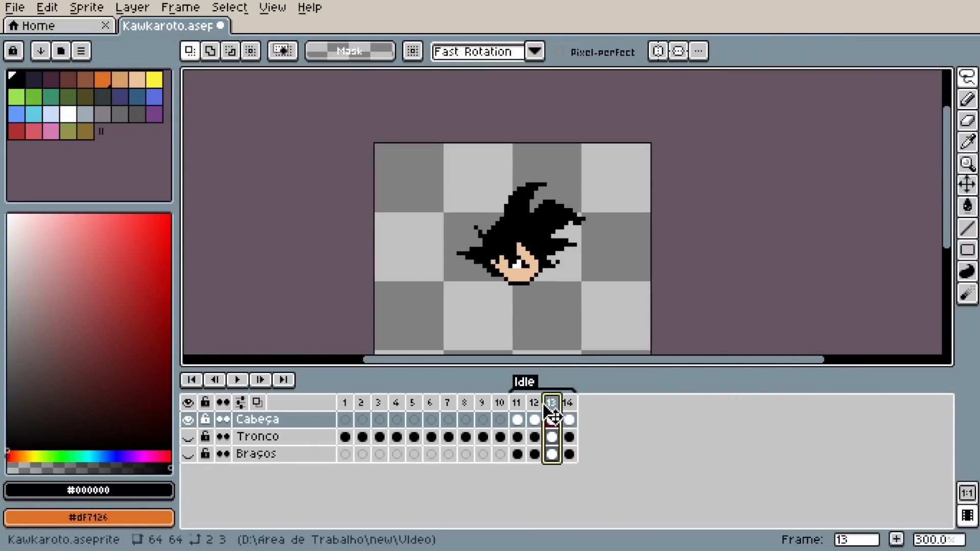
left_click(568, 403)
left_click(535, 404)
left_click(552, 404)
Undo the last edits to the right hair spikes on frame 13 and compare it with frame 12.
scroll(498, 269, "up", 5)
key("e")
key("ctrl+z")
key("ctrl+z")
key("ctrl+z")
left_click(534, 405)
left_click(552, 405)
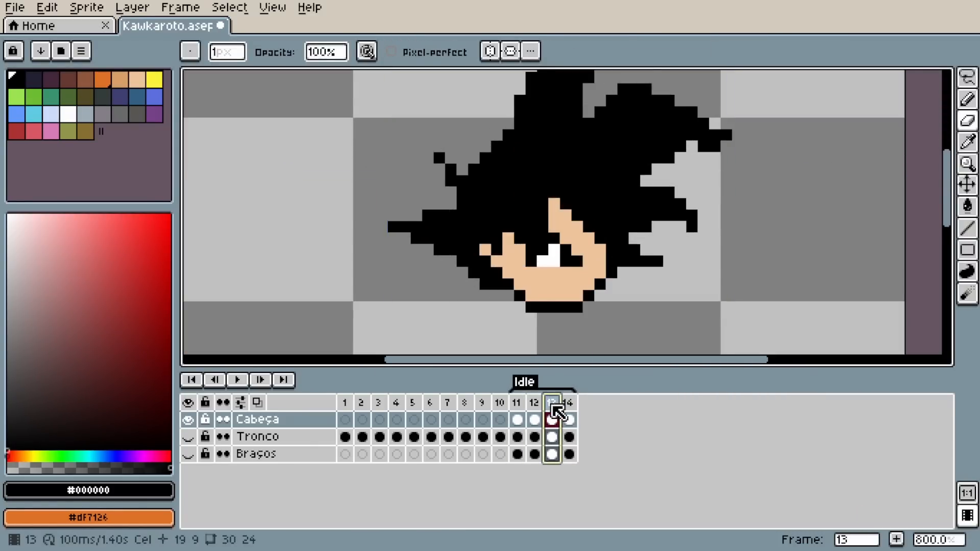
Straighten the middle right hair spike on frame 13 by adding a black pixel at its tip and erasing the hanging one.
scroll(495, 284, "down", 3)
left_click(535, 404)
left_click(553, 405)
left_click(536, 405)
left_click(551, 405)
scroll(641, 235, "up", 3)
scroll(548, 274, "up", 4)
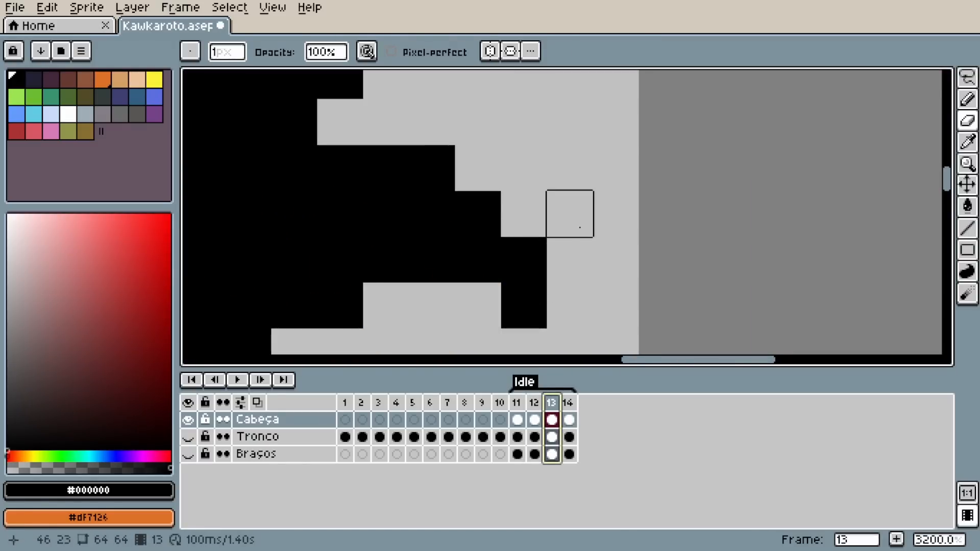
key("b")
left_click(570, 259)
key("e")
left_click(524, 305)
Raise the tip of the small lower right hair spike on frame 13 and compare the head with frame 11.
key("q")
scroll(597, 222, "down", 6)
scroll(544, 281, "down", 1)
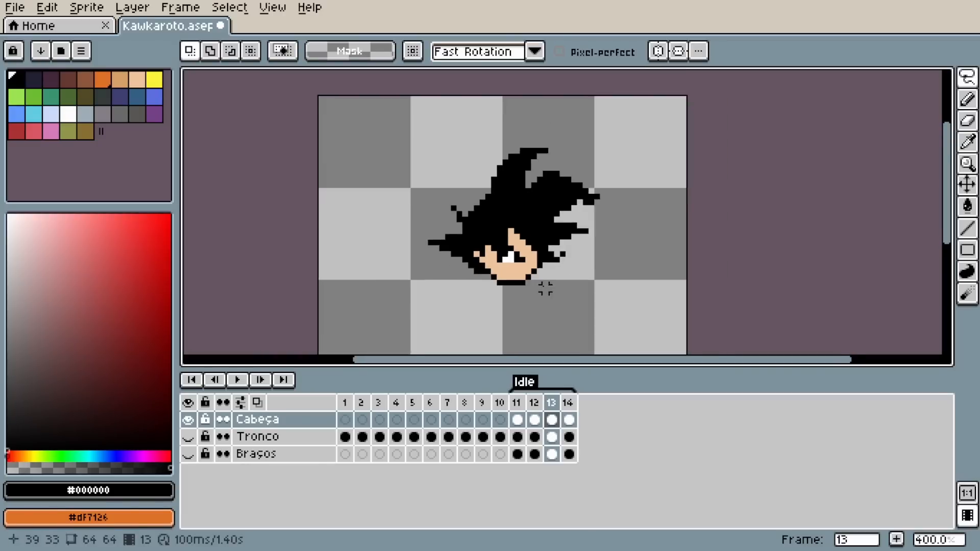
scroll(545, 288, "down", 1)
left_click(518, 404)
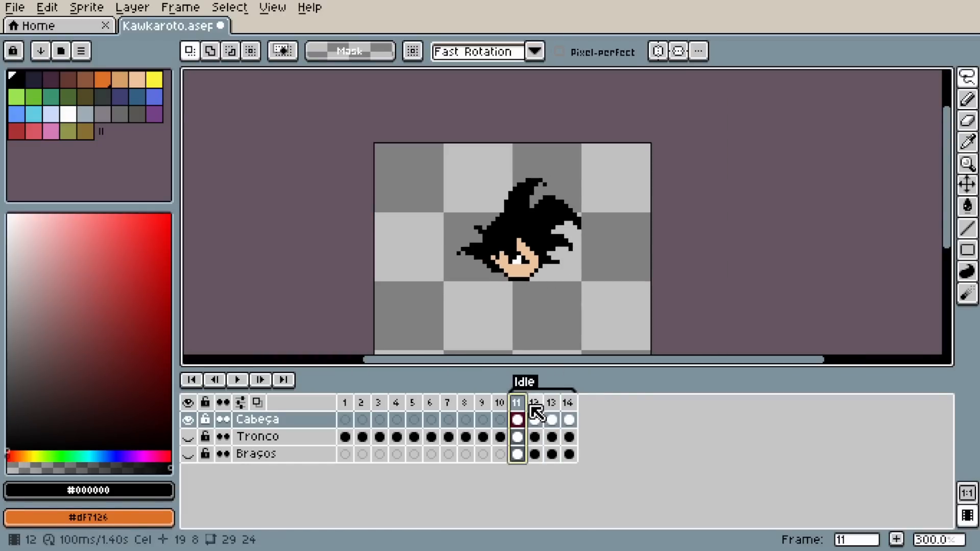
left_click(551, 406)
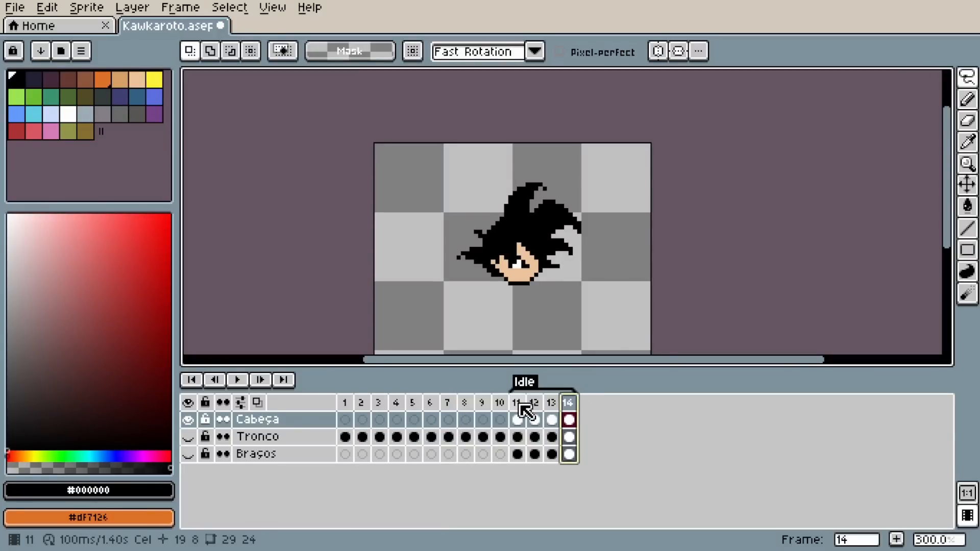
Move the tip of the long left hair spike on frame 11 down one pixel and compare it with frame 14.
left_click(519, 404)
scroll(458, 264, "up", 6)
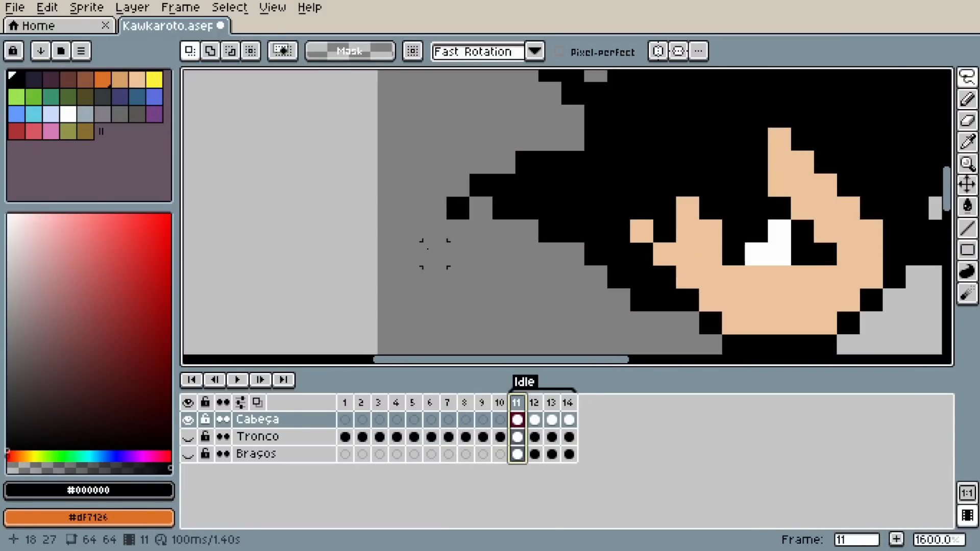
mouse_move(435, 186)
left_mouse_down()
mouse_move(480, 189)
mouse_move(459, 226)
left_mouse_up()
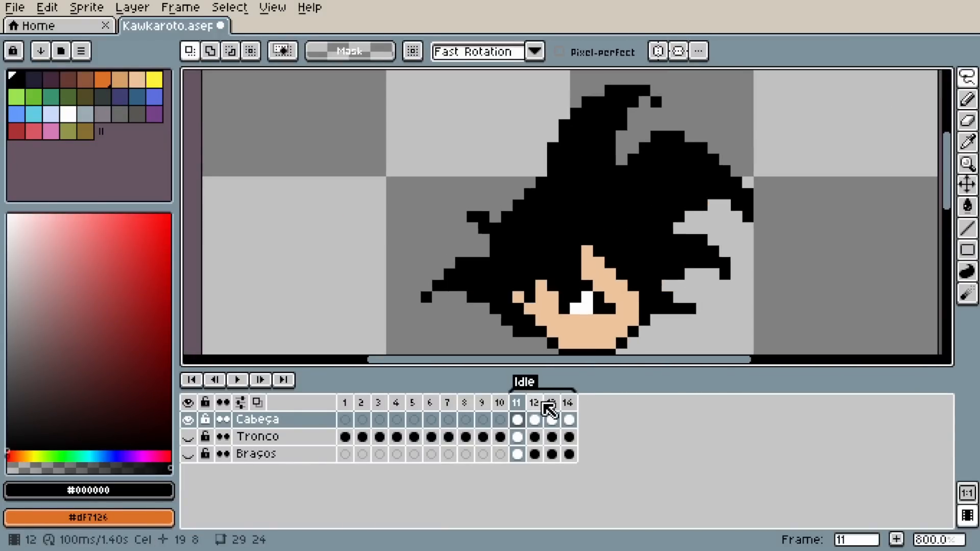
left_click(568, 404)
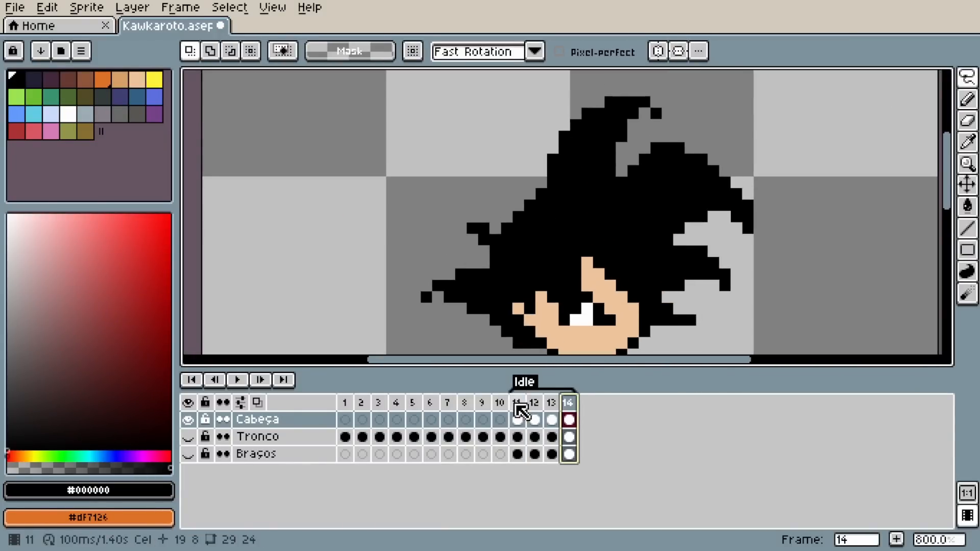
Compare frames 11 and 14, and lower the tip of the small lower right hair spike on frame 11.
left_click(518, 404)
left_click(569, 404)
left_click(518, 404)
left_click_drag(678, 339, 616, 305)
Move the tip of the middle right hair spike on frame 11 down one pixel.
scroll(616, 305, "up", 1)
mouse_move(668, 260)
left_mouse_down()
mouse_move(651, 277)
mouse_move(636, 260)
mouse_move(637, 276)
left_mouse_up()
key("ctrl+d")
scroll(655, 245, "up", 1)
mouse_move(689, 199)
left_mouse_down()
mouse_move(654, 245)
mouse_move(669, 273)
left_mouse_up()
left_click_drag(644, 231, 644, 253)
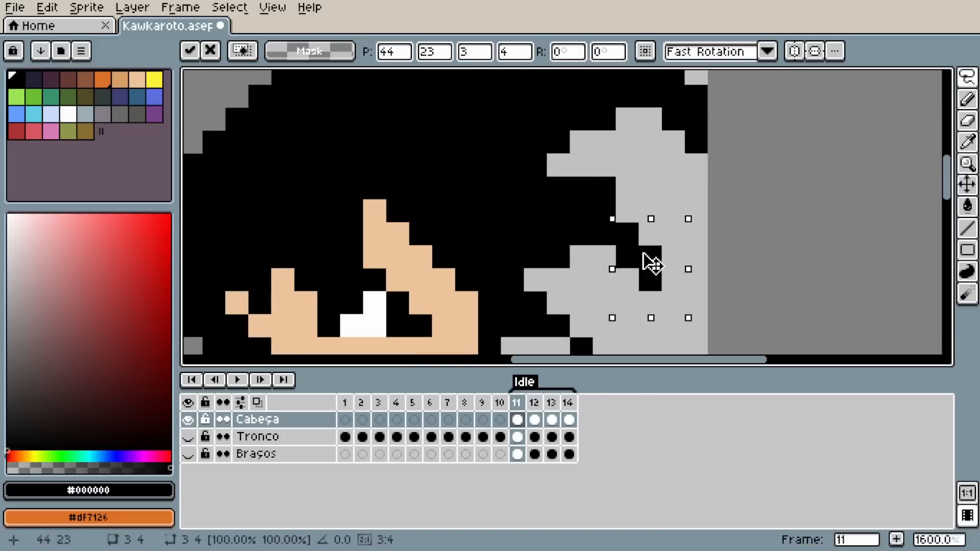
left_click_drag(627, 189, 608, 191)
key("e")
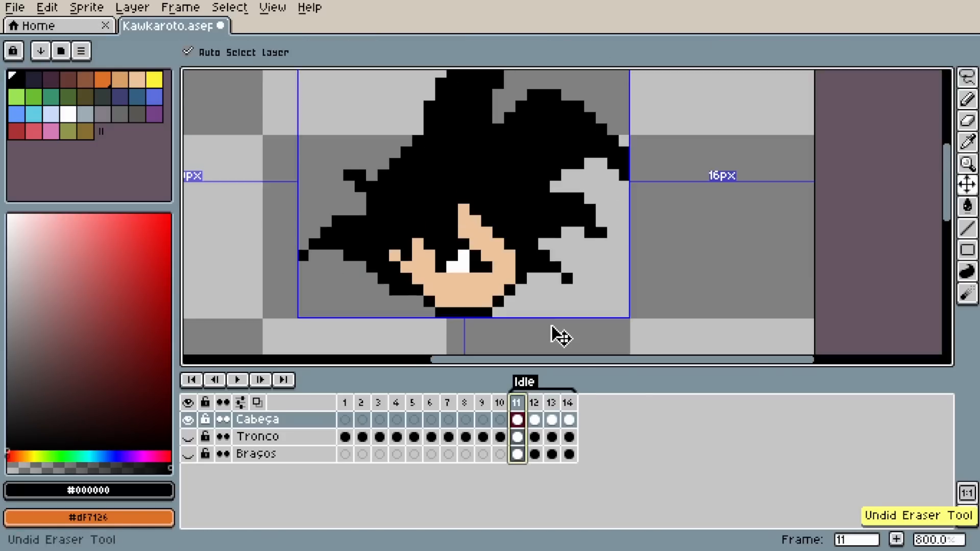
Reshape the tip of the tall top hair spike on frame 11 by trimming its crest, comparing it with frame 14.
left_click(520, 406)
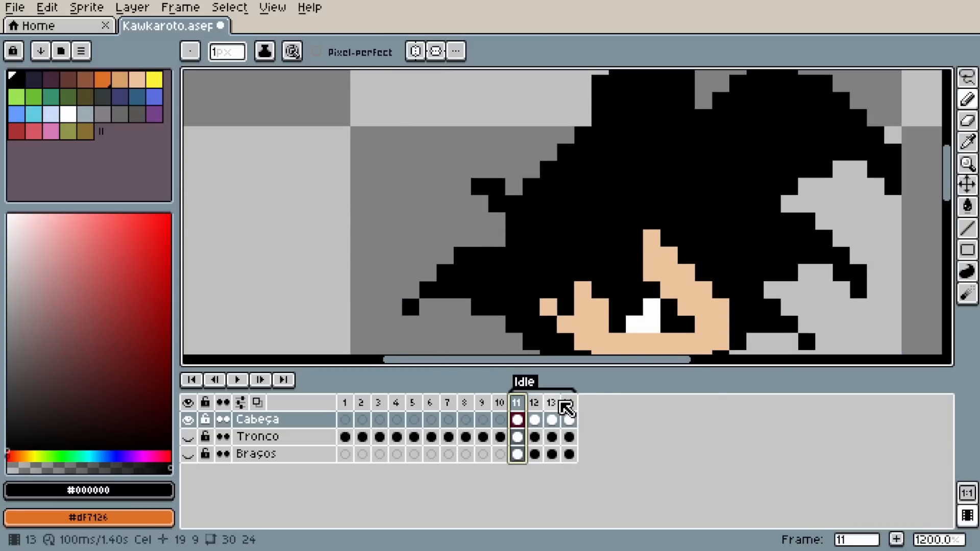
left_click(565, 405)
left_click(519, 403)
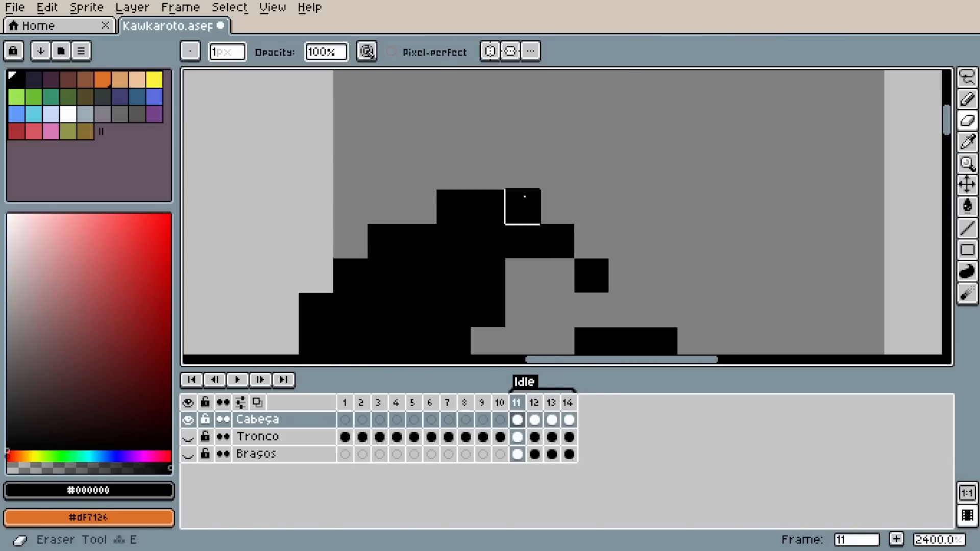
left_click(569, 404)
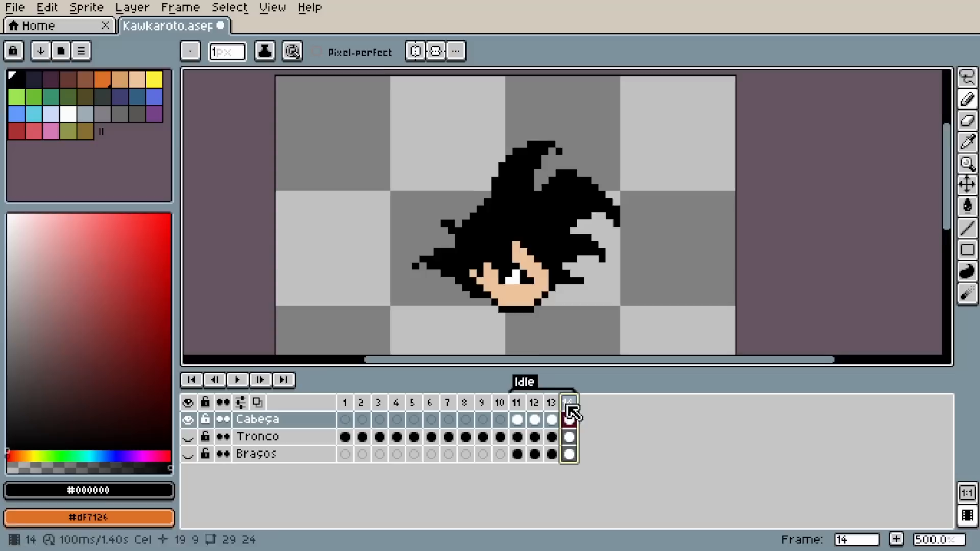
Play the Idle animation of the head alone at a reduced zoom to check the hair movement.
key("minus")
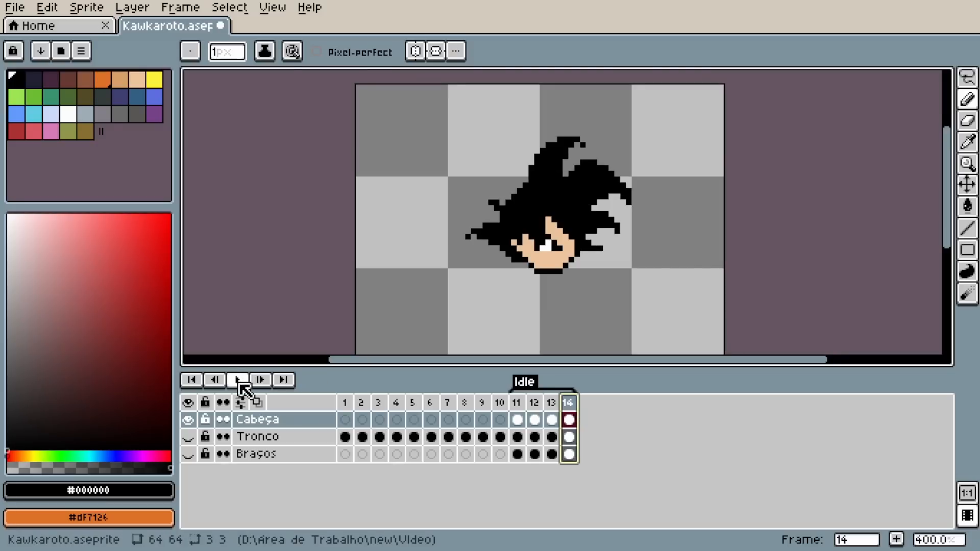
left_click(237, 380)
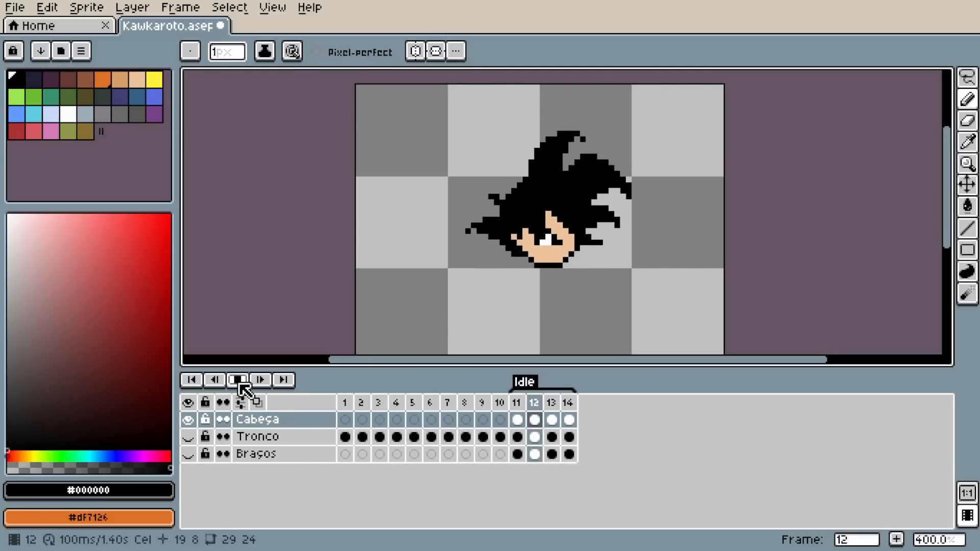
scroll(456, 340, "down", 2)
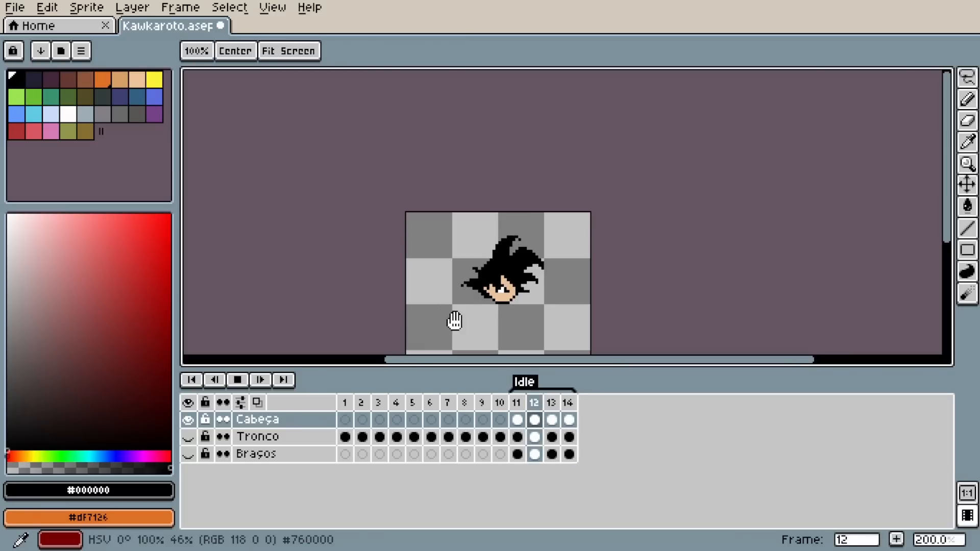
key("Return")
key("z")
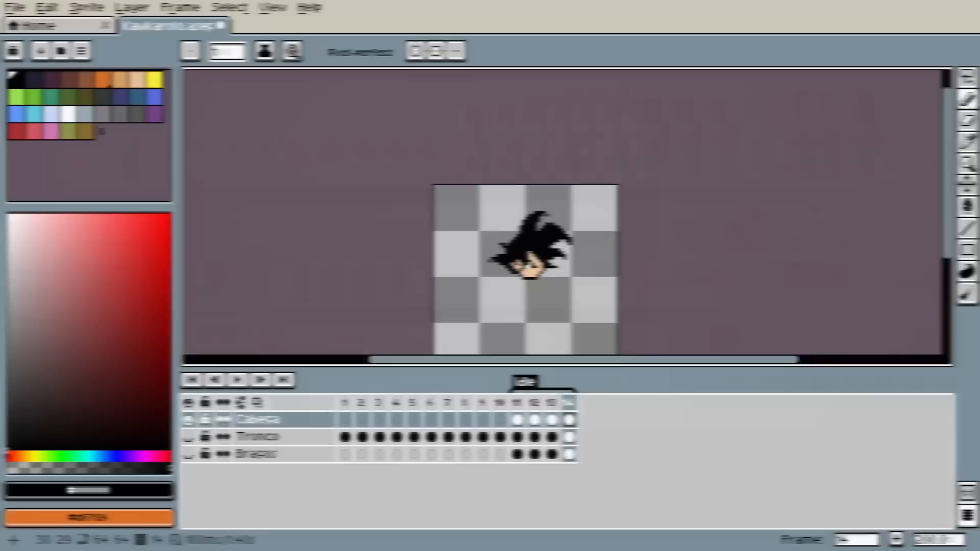
Check the face on frames 11 to 13 and add a white pixel to the upper part of the eye on frame 13.
scroll(520, 268, "up", 4)
scroll(531, 279, "up", 3)
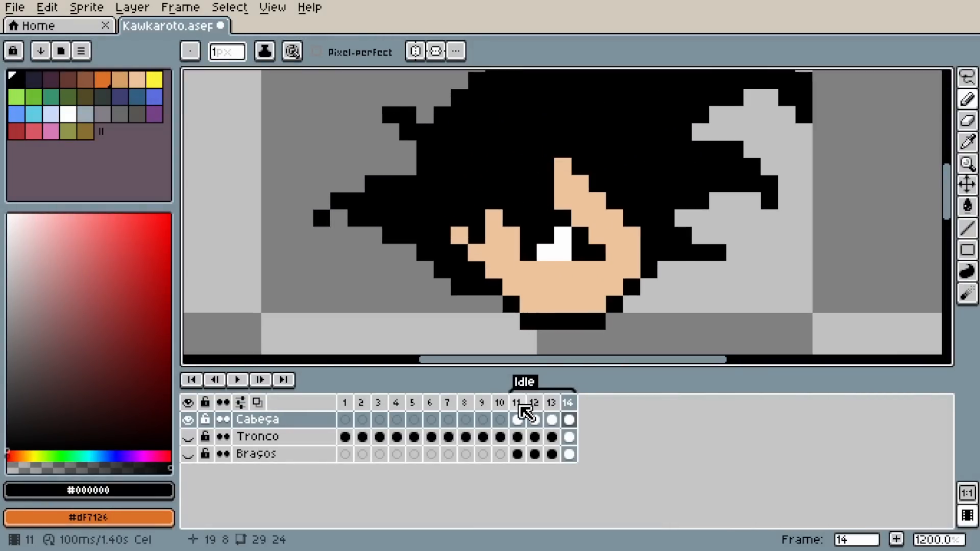
left_click(517, 403)
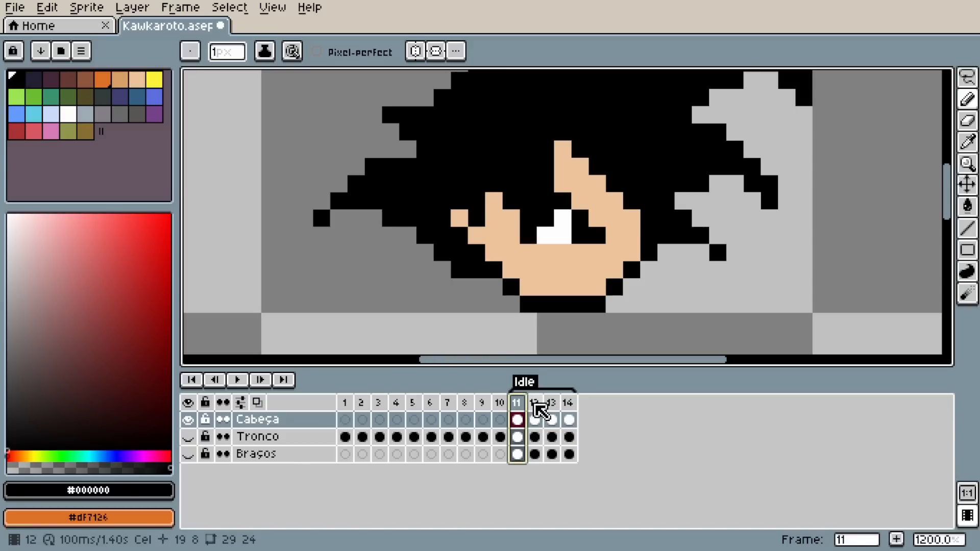
left_click(535, 403)
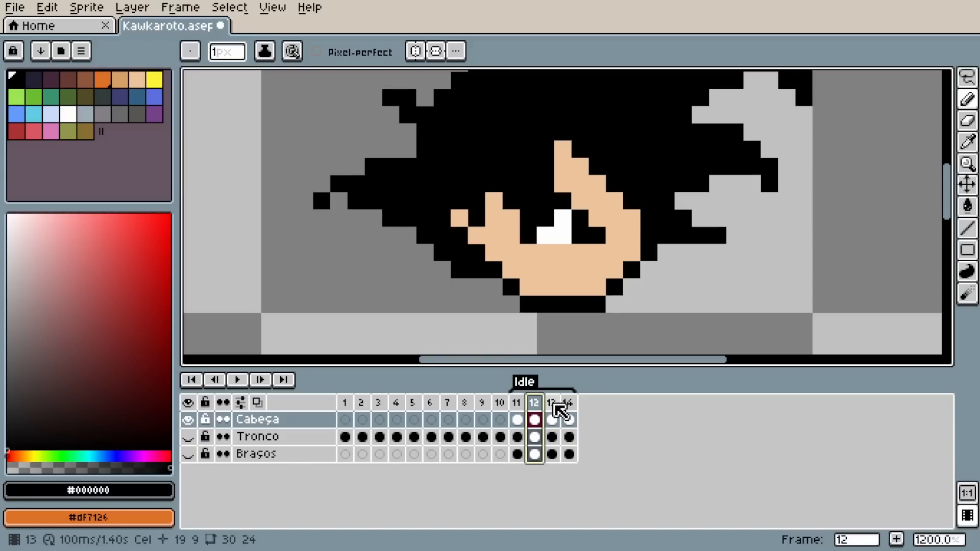
left_click(555, 405)
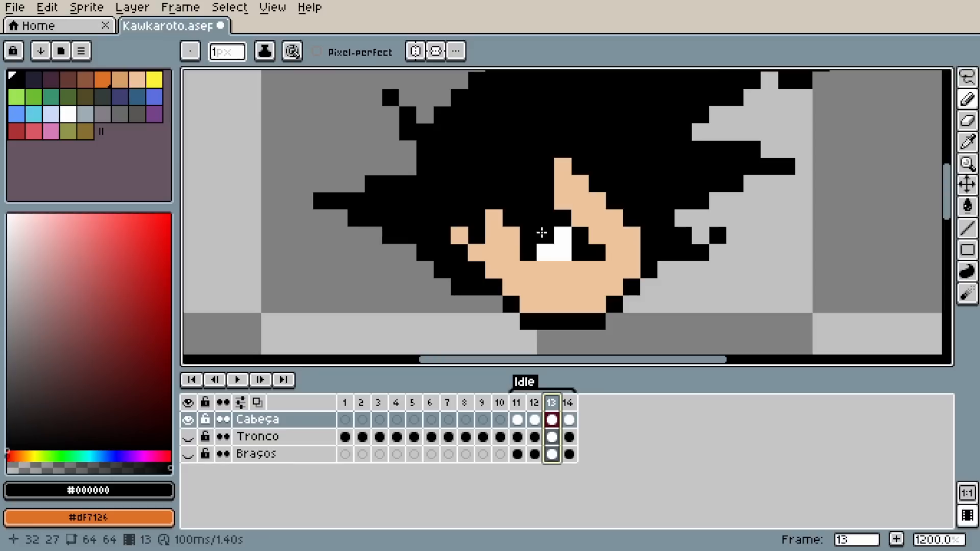
left_click_drag(548, 242, 529, 273)
scroll(556, 241, "up", 2)
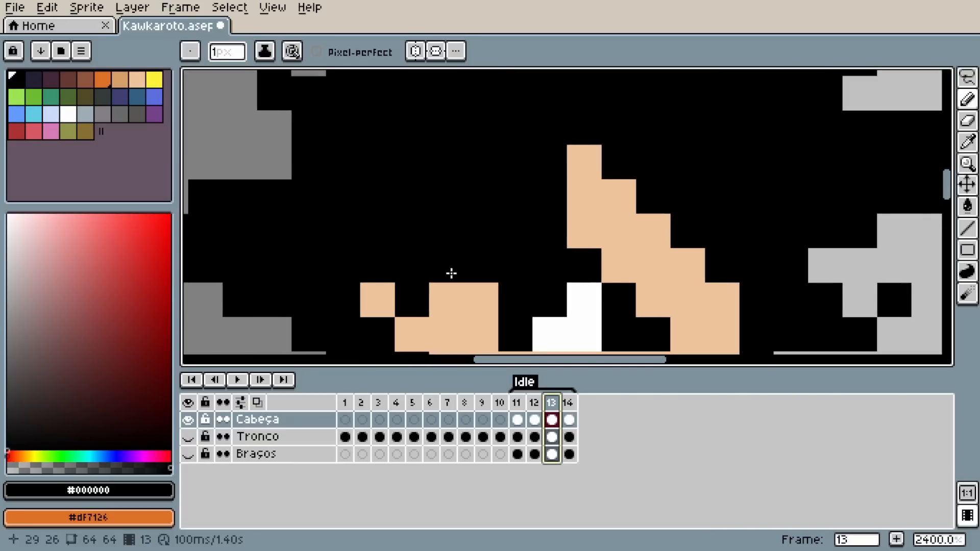
left_click(584, 302, "alt")
left_click(553, 300)
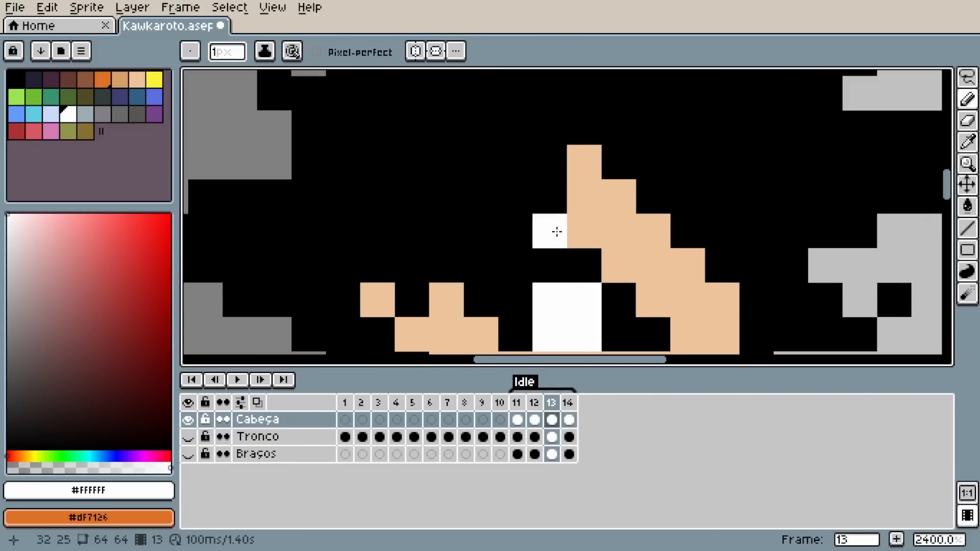
Add a skin-coloured pixel at the lower edge of the forehead opening on frame 13 and compare it with the neighbouring frames.
left_click(581, 229, "alt")
left_click(551, 223)
scroll(555, 229, "down", 3)
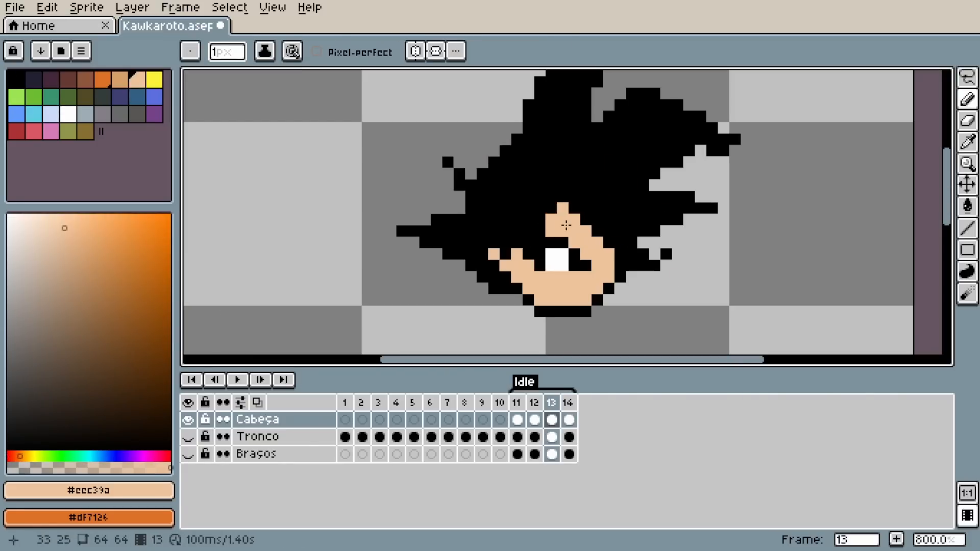
left_click(552, 199, "alt")
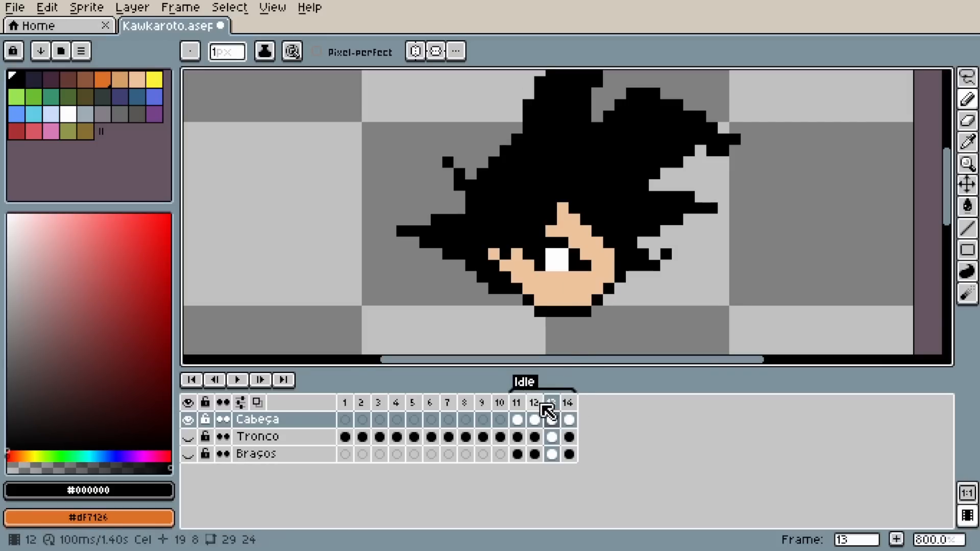
key("Left")
key("Right")
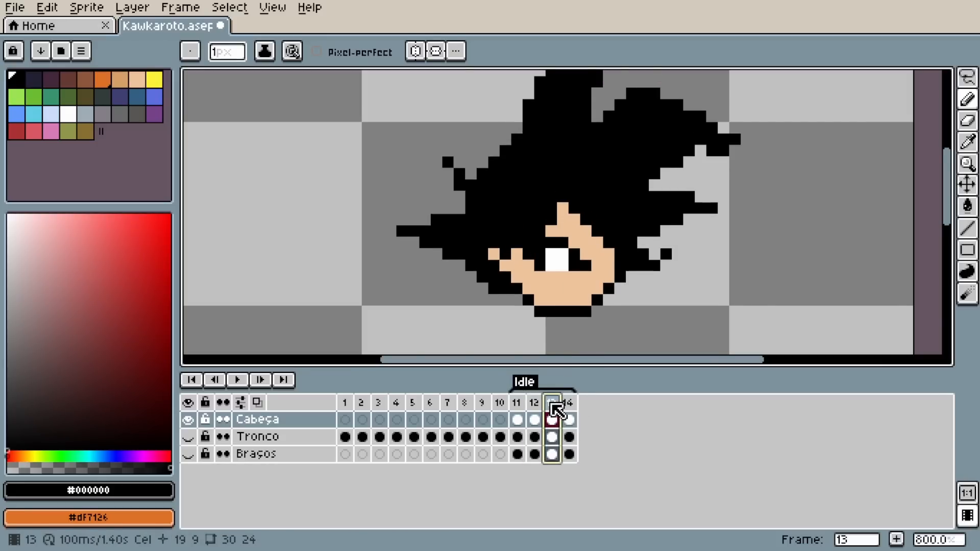
left_click(574, 403)
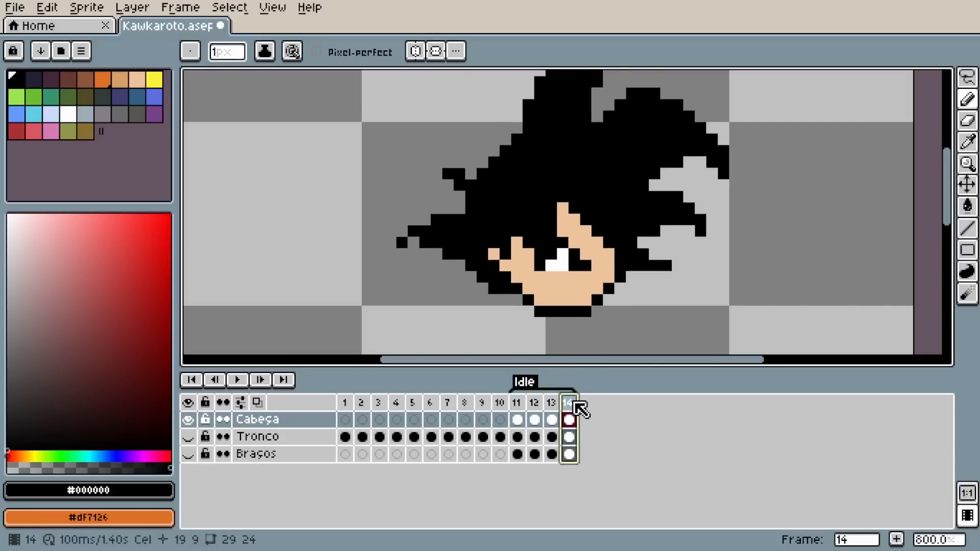
On frame 11, narrow the forehead opening with black, redraw the eye's white pixels, extend the skin beside the fringe upward, and preview the animation.
left_click(517, 403)
scroll(571, 238, "up", 2)
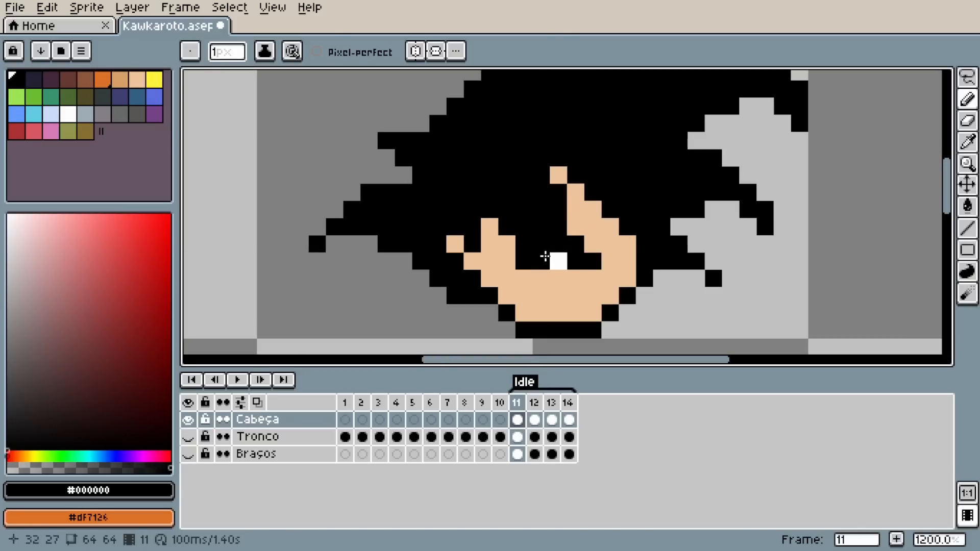
left_click(546, 257, "alt")
left_click(541, 245)
left_click(507, 242, "alt")
left_click(507, 228)
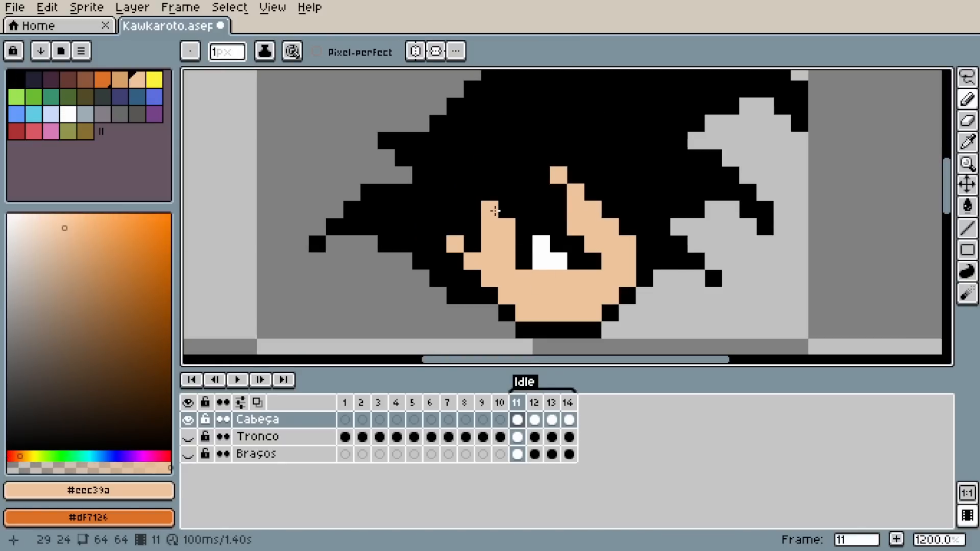
scroll(455, 331, "down", 4)
key("Return")
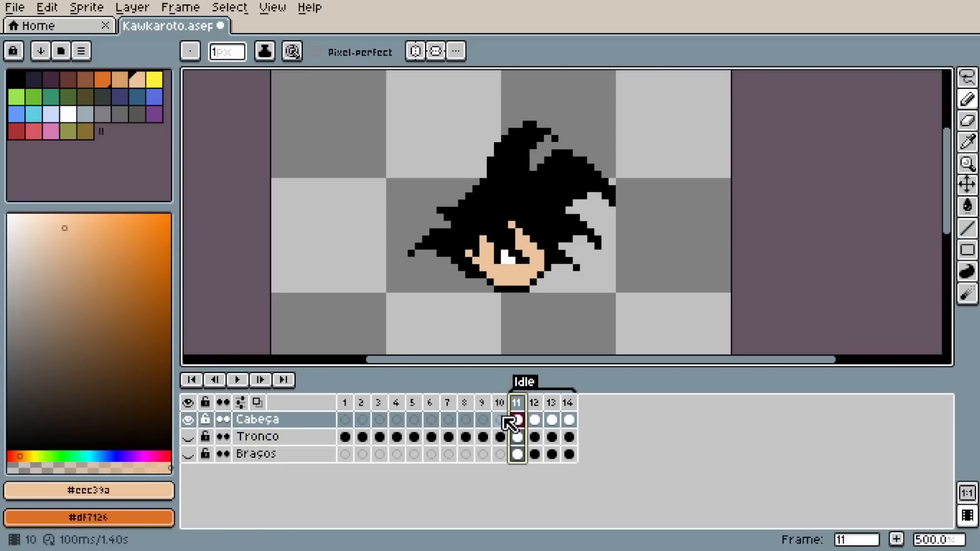
left_click(238, 381)
Compare the face on frame 11 with frame 14 and sample black from the artwork as the drawing colour.
scroll(459, 269, "up", 4)
left_click(570, 410)
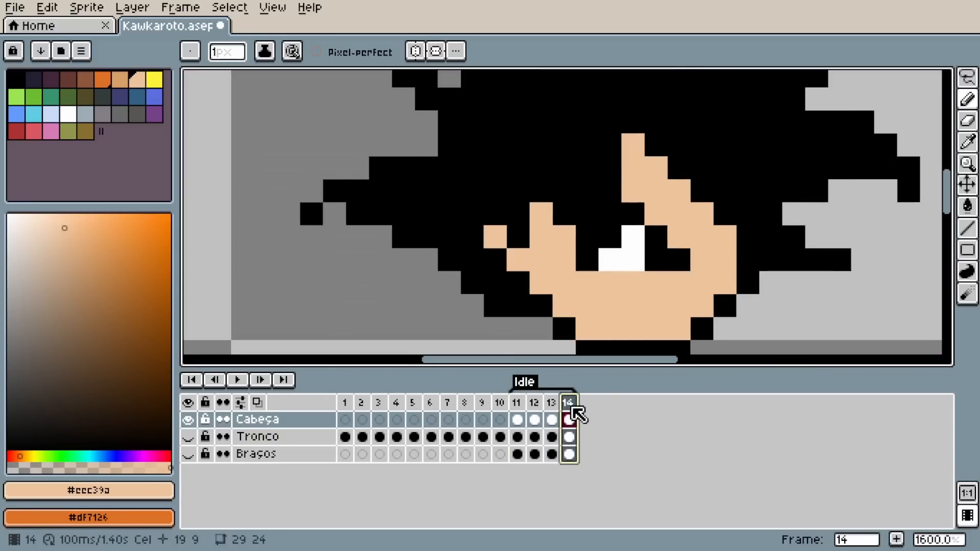
left_click(517, 416)
left_click(529, 249, "alt")
left_click(537, 235, "alt")
left_click(516, 249, "alt")
Play the head's Idle animation again and examine the face and hair at several zoom levels.
scroll(516, 248, "down", 4)
key("Return")
scroll(324, 237, "down", 2)
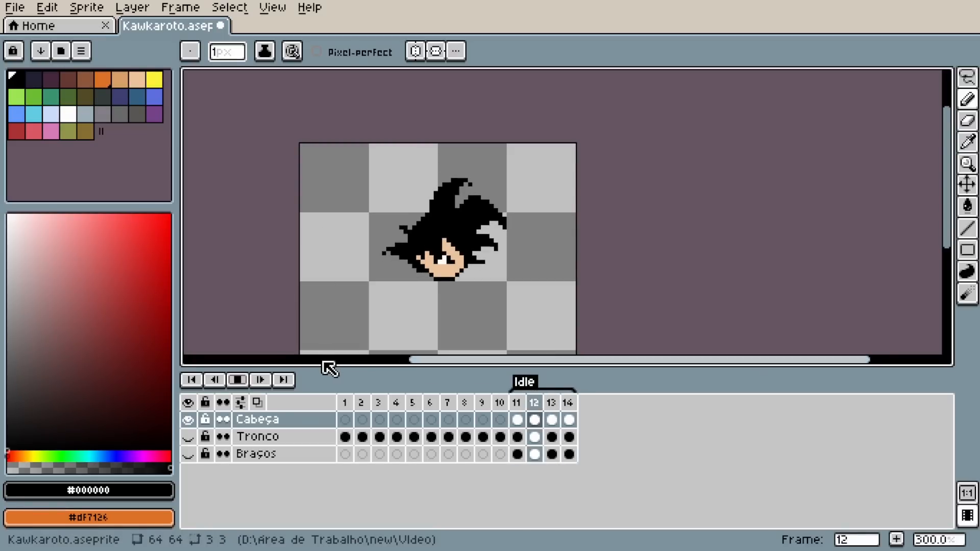
scroll(342, 324, "down", 2)
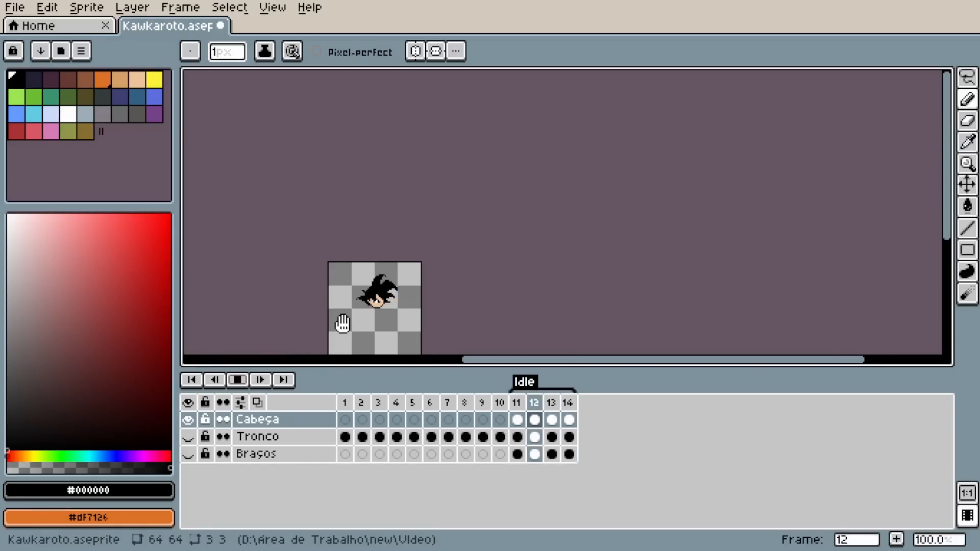
left_click_drag(354, 337, 507, 335)
scroll(496, 337, "up", 2)
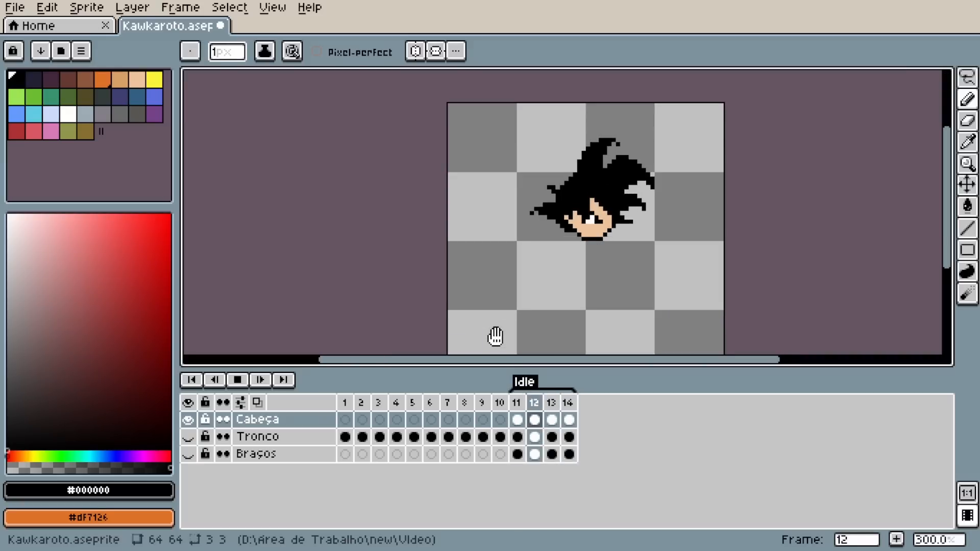
Show the Tronco and Braços layers and examine the whole character's Idle animation while it plays.
left_click(188, 453)
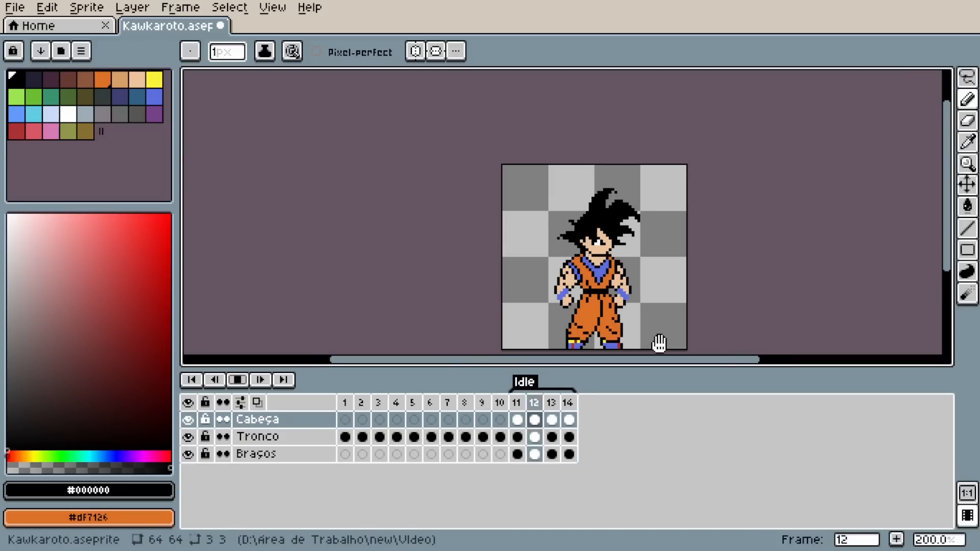
scroll(659, 344, "down", 1)
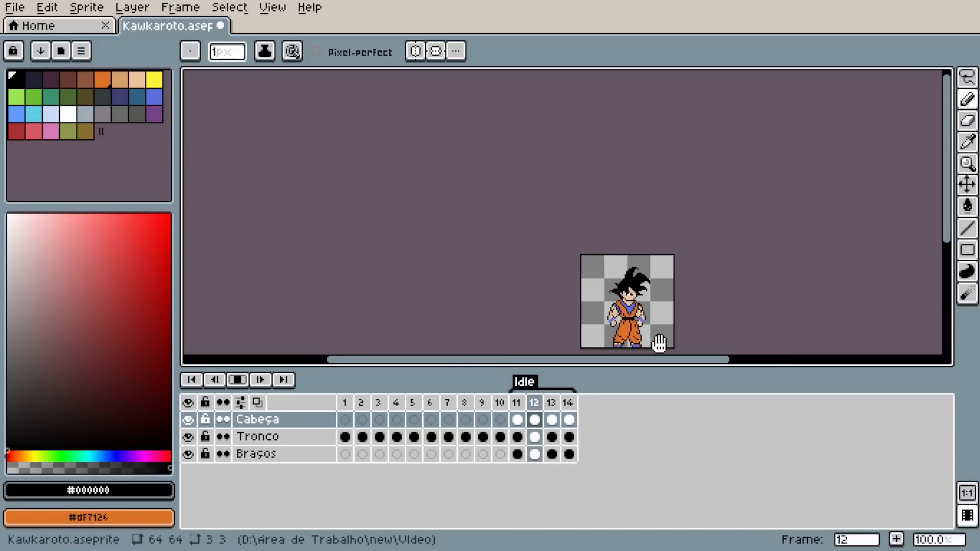
left_click_drag(659, 334, 574, 339)
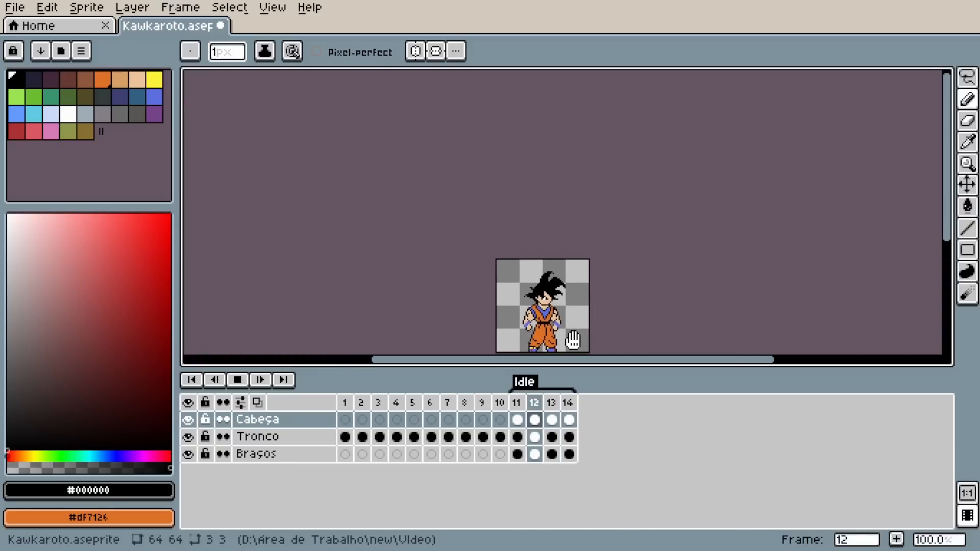
scroll(578, 338, "up", 2)
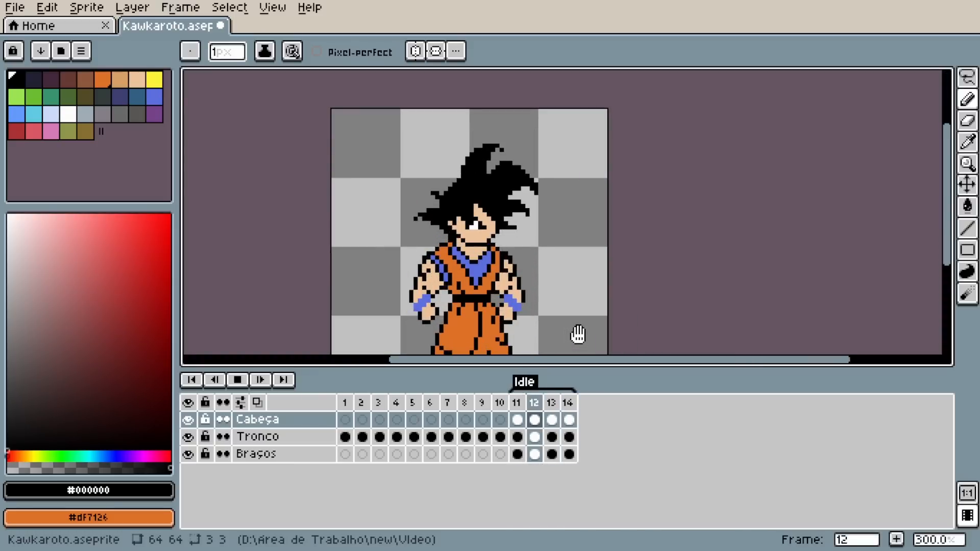
left_click_drag(568, 323, 602, 290)
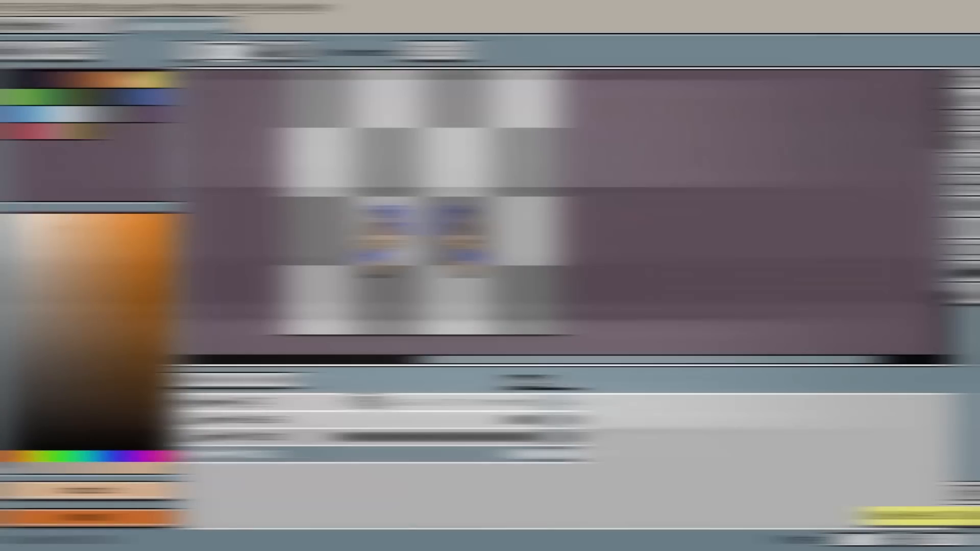
Undo the last two pencil edits, check frames 11 to 14, and redo the edits.
key("ctrl+z")
key("ctrl+z")
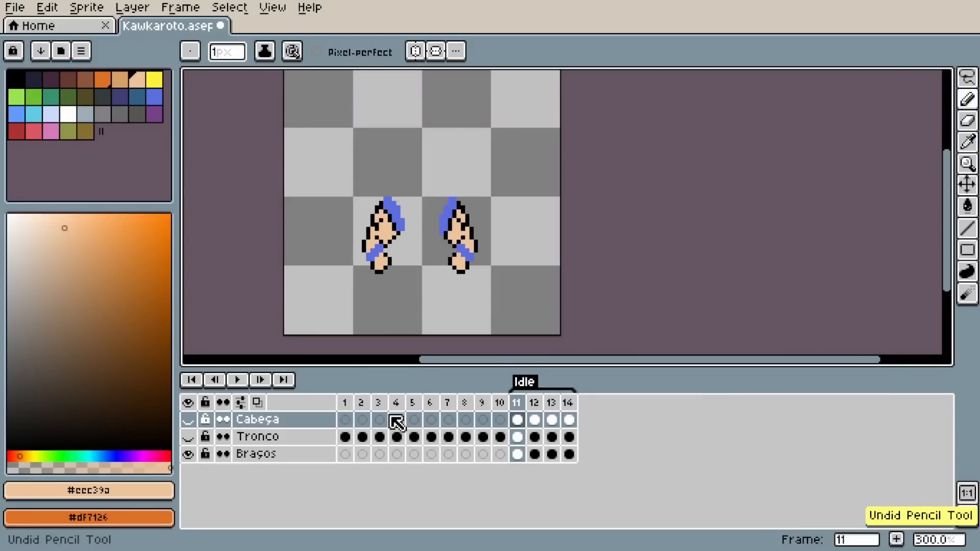
left_click(535, 403)
left_click(554, 402)
left_click(569, 403)
left_click(517, 403)
key("ctrl+y")
key("ctrl+y")
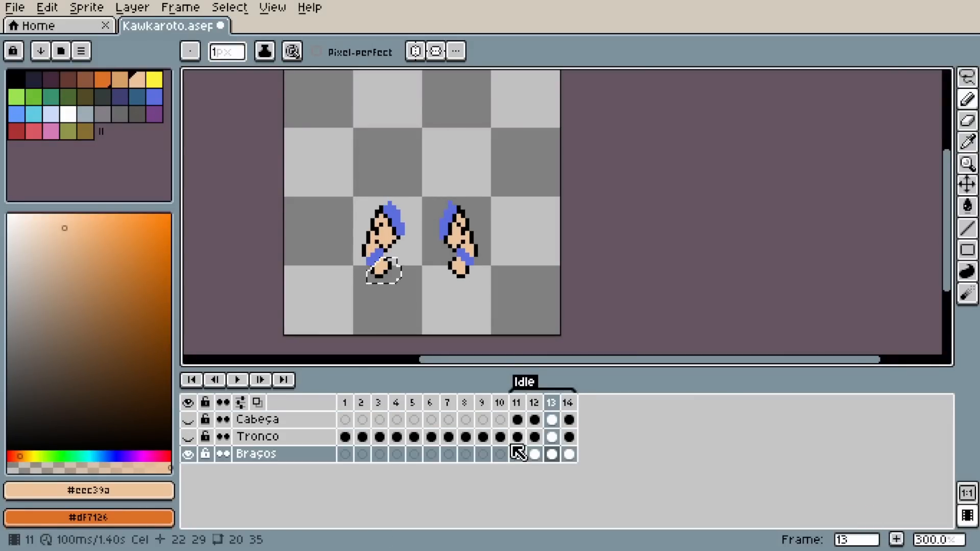
Compare the arms on frames 11 to 13, and shift the left arm's wristband and hand one pixel outward on frame 13.
key("ctrl+d")
scroll(355, 267, "up", 5)
left_click(517, 403)
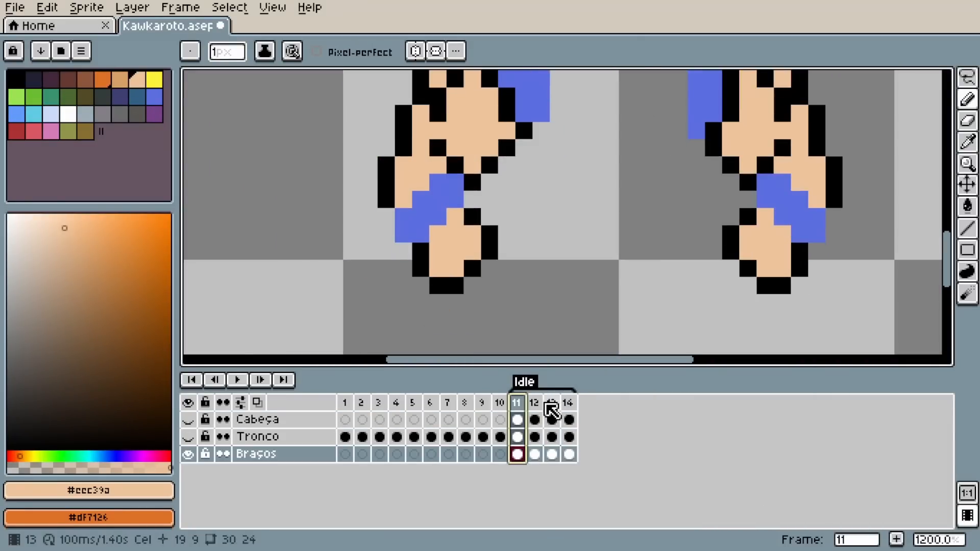
left_click(551, 406)
scroll(421, 293, "down", 1)
left_click(534, 403)
left_click(552, 403)
scroll(384, 278, "up", 2)
key("q")
mouse_move(476, 188)
left_mouse_down()
mouse_move(492, 188)
mouse_move(453, 208)
mouse_move(467, 196)
left_mouse_up()
left_click_drag(485, 256, 457, 257)
On frame 13, extend the left forearm's skin inward above the wristband and add a black outline pixel at the inner wrist.
left_click(475, 205, "alt")
key("ctrl+d")
left_click(474, 168, "alt")
key("b")
left_click(473, 181)
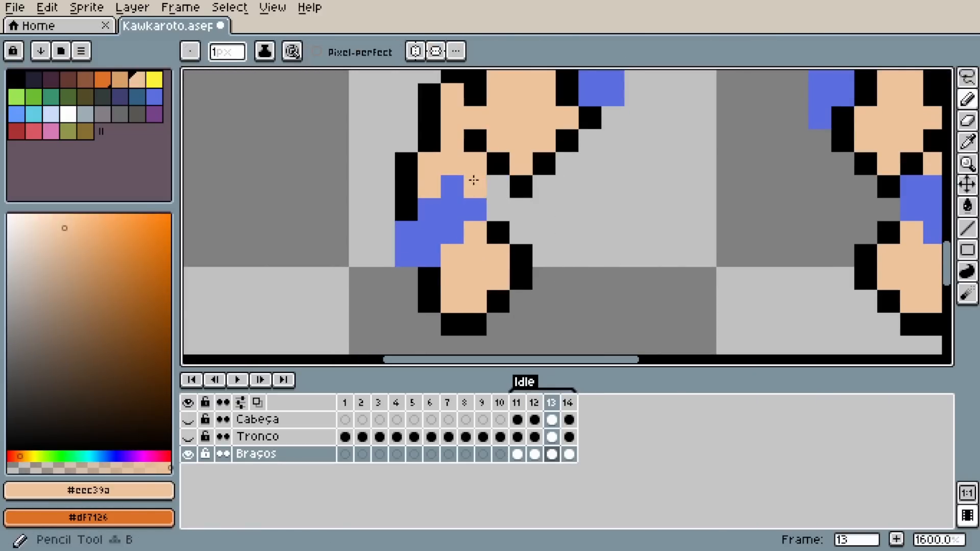
left_click(452, 188, "alt")
left_click(436, 190)
left_click(452, 162, "alt")
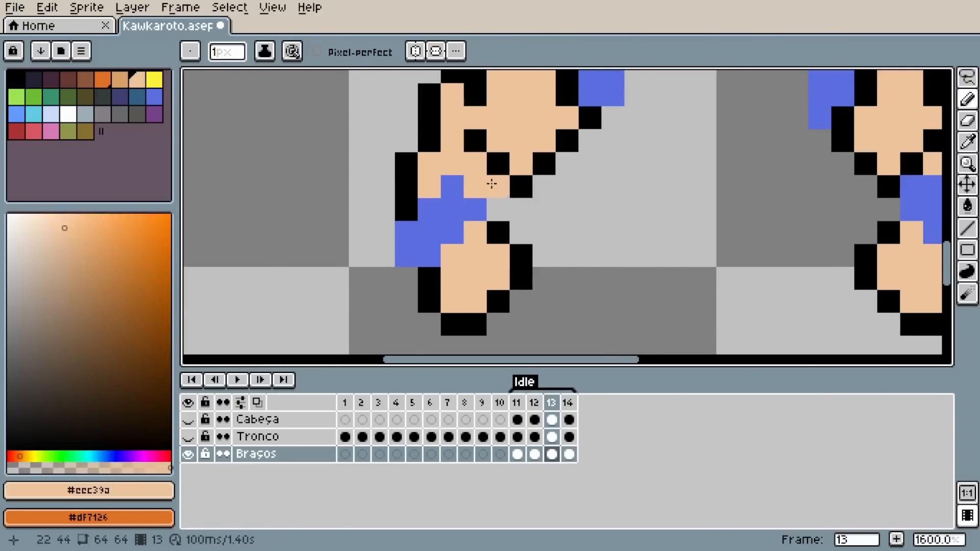
left_click(492, 185)
left_click(518, 187, "alt")
scroll(405, 224, "down", 4)
scroll(405, 209, "up", 5)
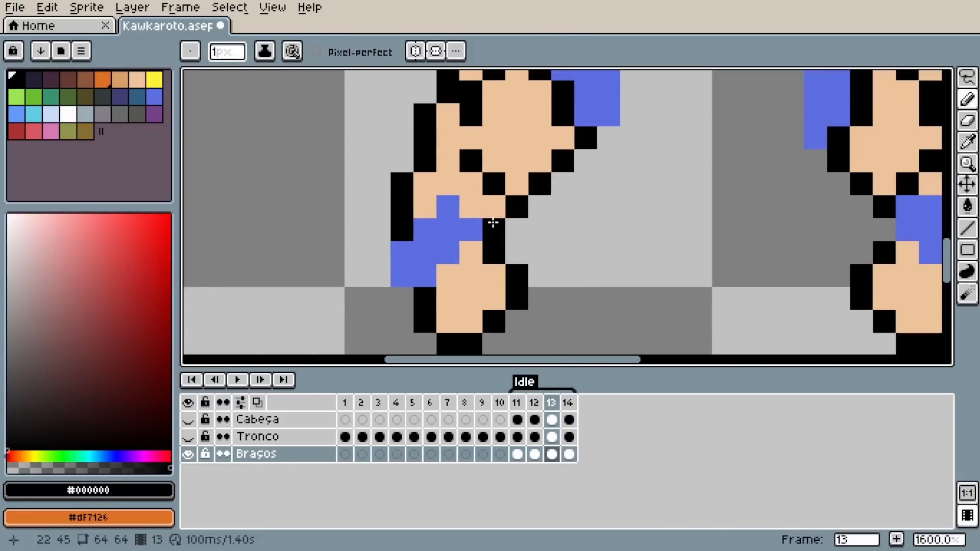
Reshape the left wristband on frame 13 into a flatter blue band and erase its lower outer corner pixel.
left_click(459, 225, "alt")
left_click(422, 210, "alt")
left_click(479, 229, "alt")
scroll(480, 228, "down", 4)
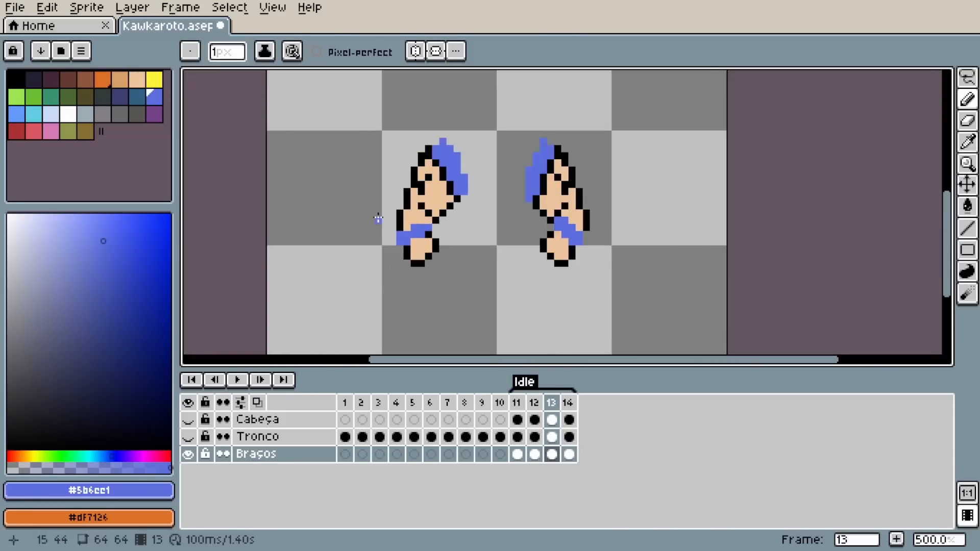
scroll(459, 219, "up", 3)
left_click(551, 403)
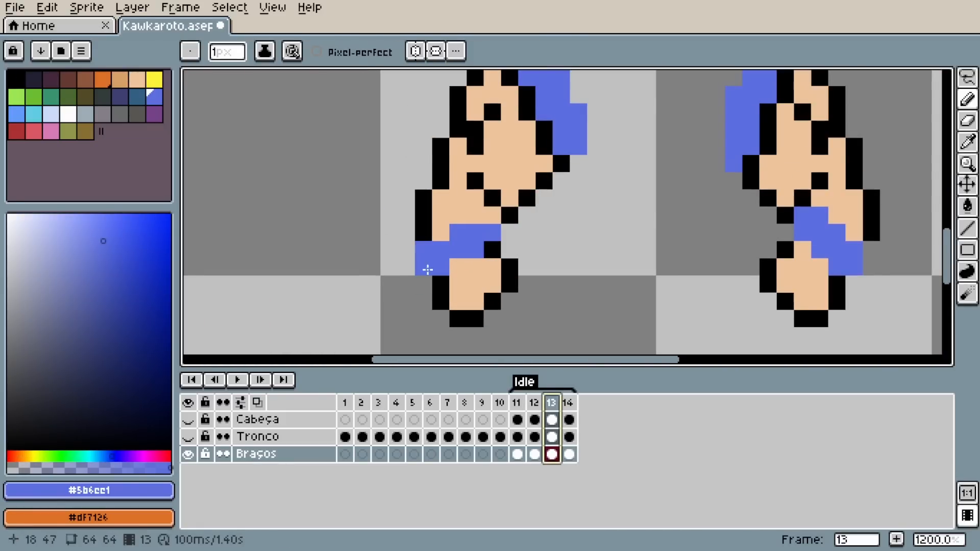
scroll(428, 269, "down", 4)
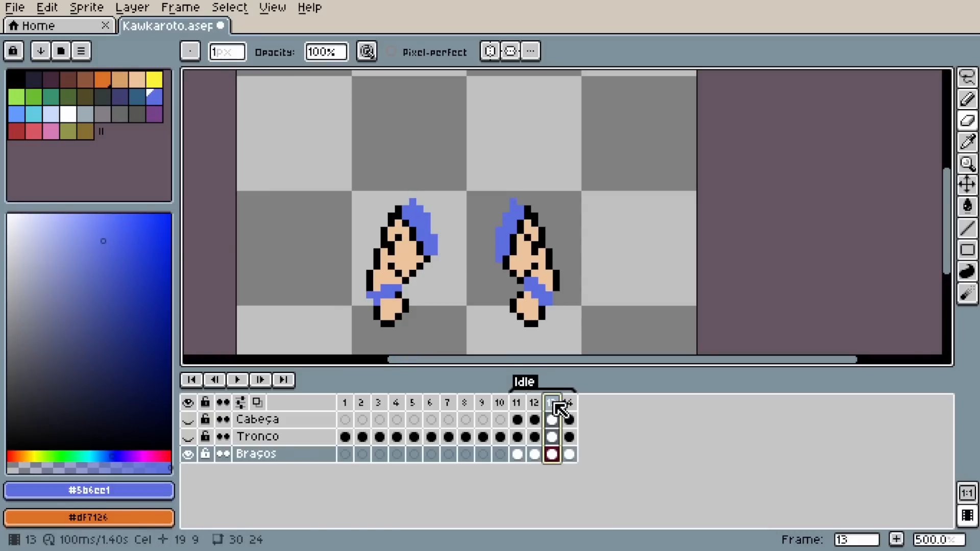
scroll(525, 159, "up", 4)
scroll(546, 177, "down", 2)
Shift the right hand on frame 13 one pixel outward and flatten the right wristband to mirror the left arm.
key("m")
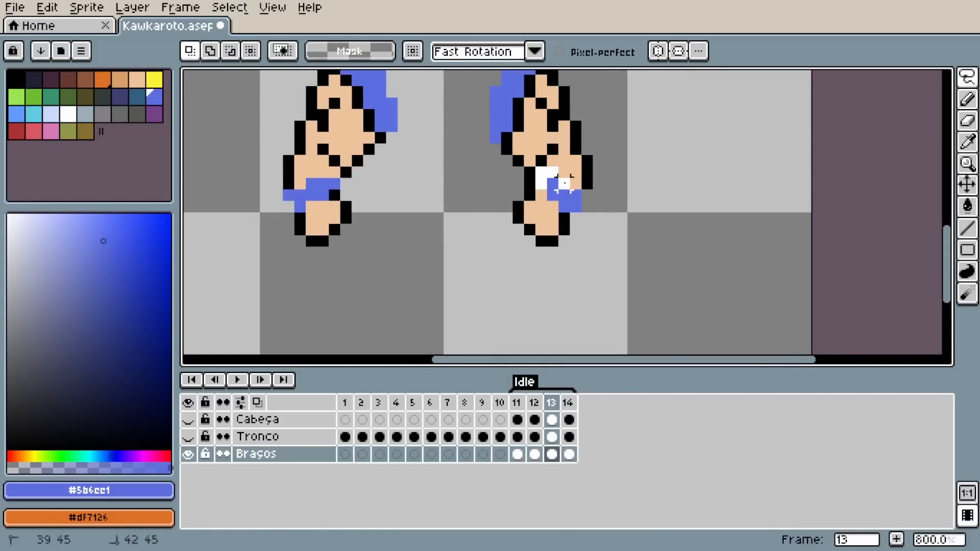
left_click_drag(564, 183, 516, 181)
left_click_drag(541, 218, 552, 218)
scroll(530, 173, "up", 2)
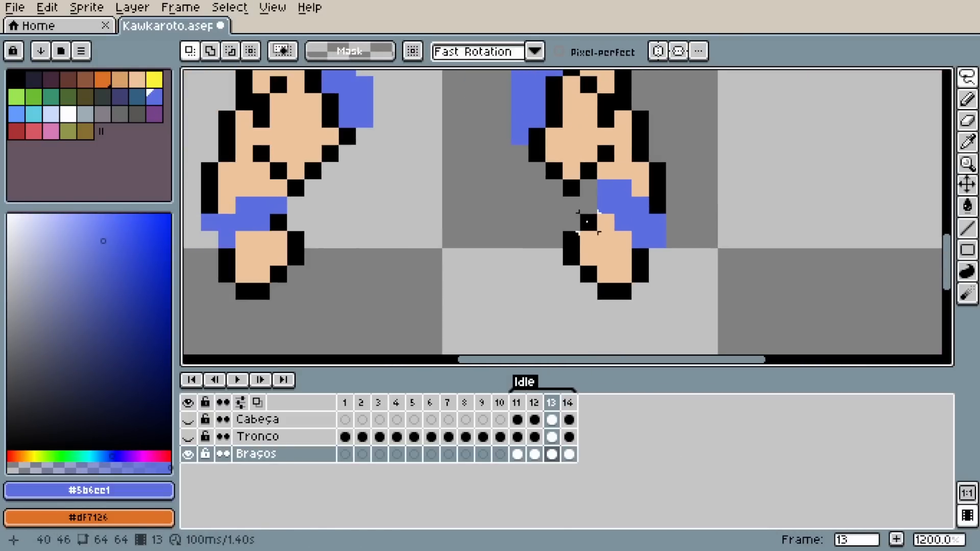
key("b")
left_click(601, 178, "alt")
left_click(605, 184)
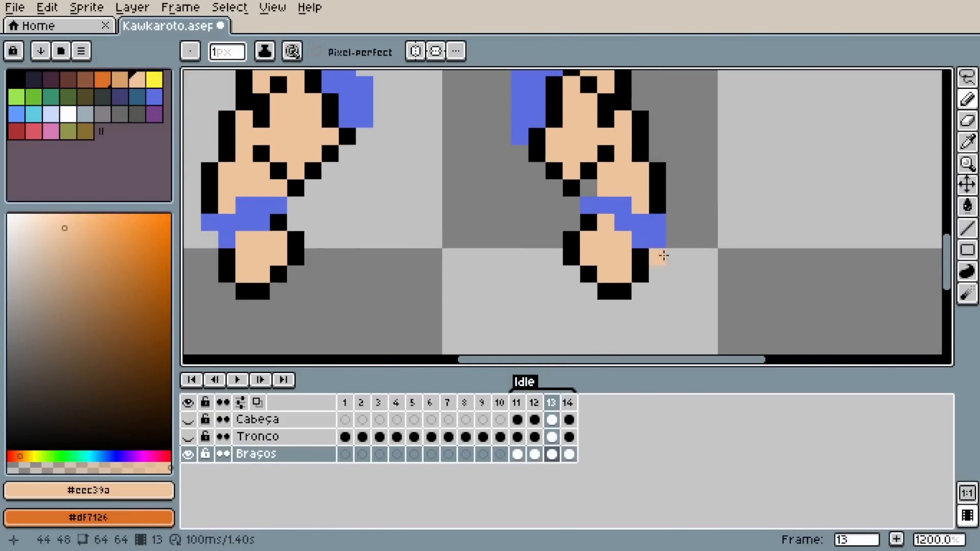
scroll(663, 255, "down", 4)
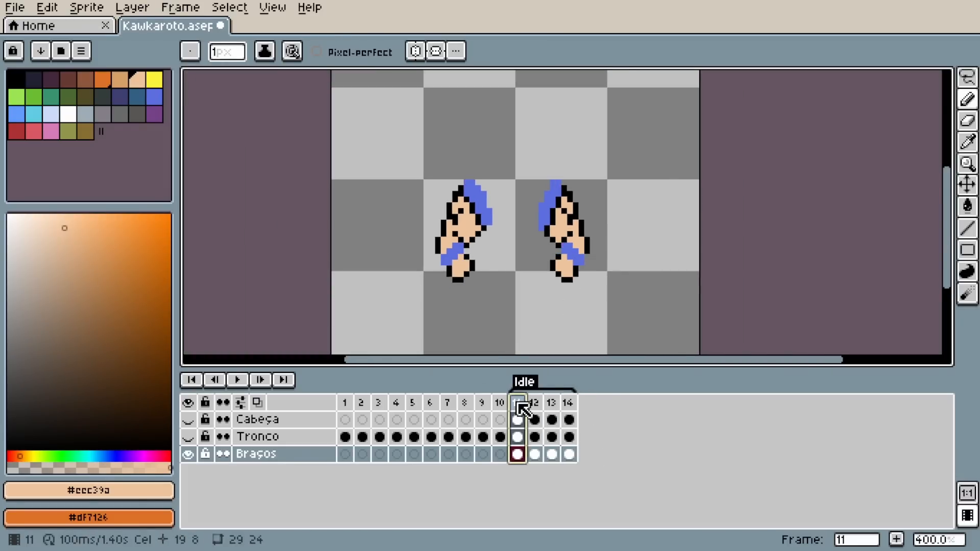
Show the Cabeça and Tronco layers and examine the whole character's Idle animation while it plays.
left_click(568, 403)
left_click(187, 419)
left_click(188, 436)
left_click(237, 380)
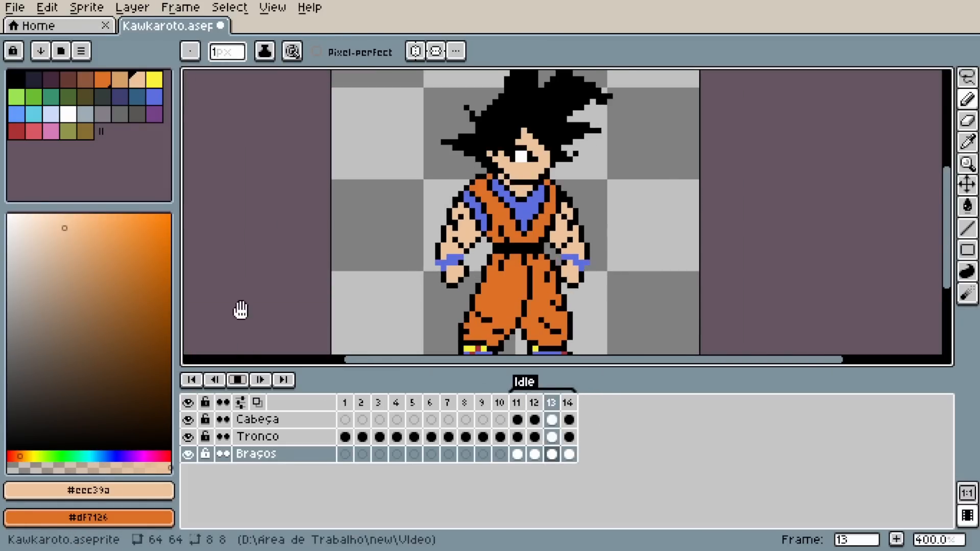
scroll(317, 245, "down", 2)
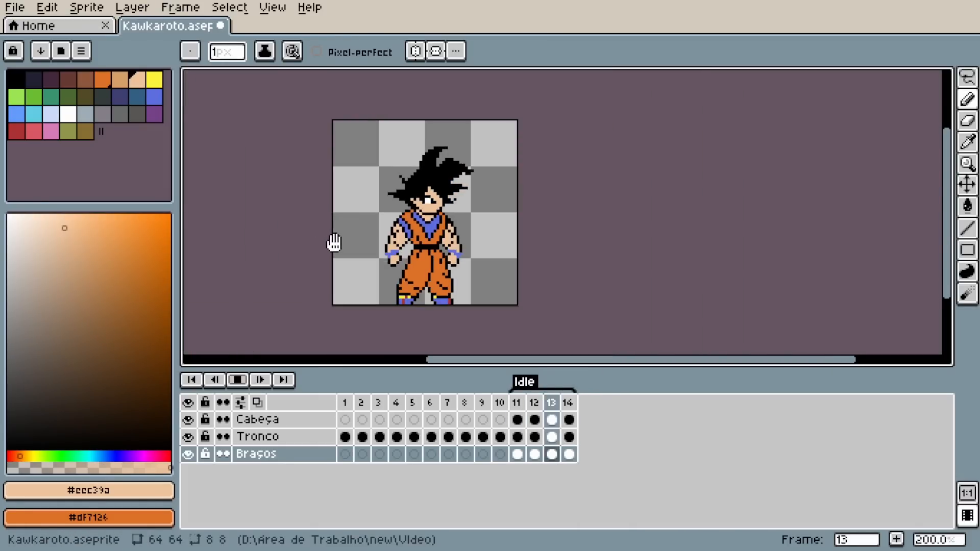
left_click_drag(410, 256, 513, 304)
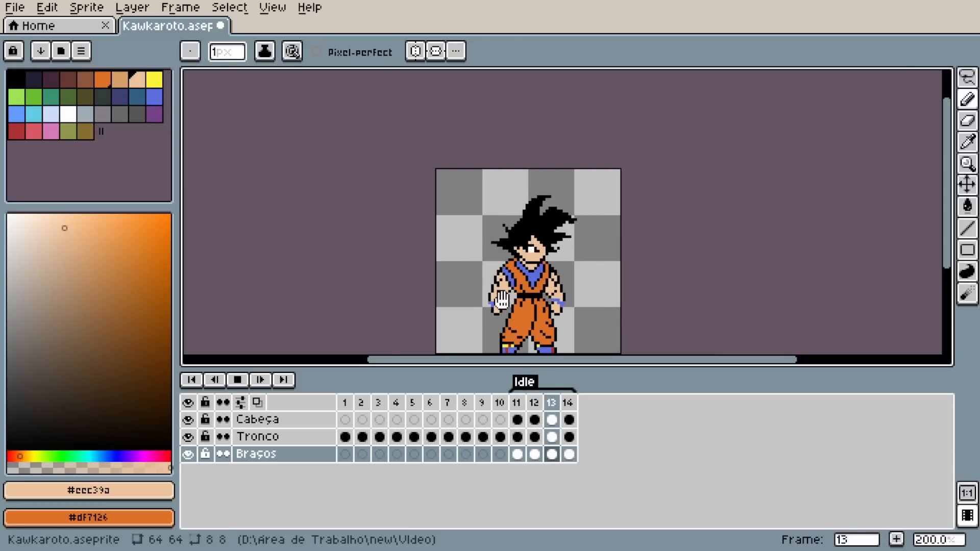
scroll(502, 300, "down", 1)
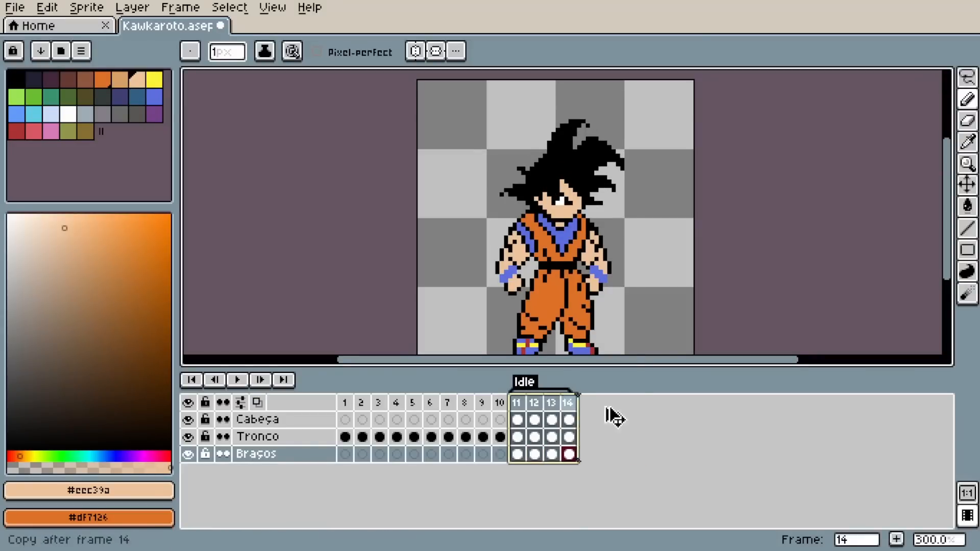
Copy frames 11 to 14 after frame 14 and tag the copies, frames 15 to 18, as "Idle Sem finalizar".
left_click_drag(615, 418, 615, 417)
key("F2")
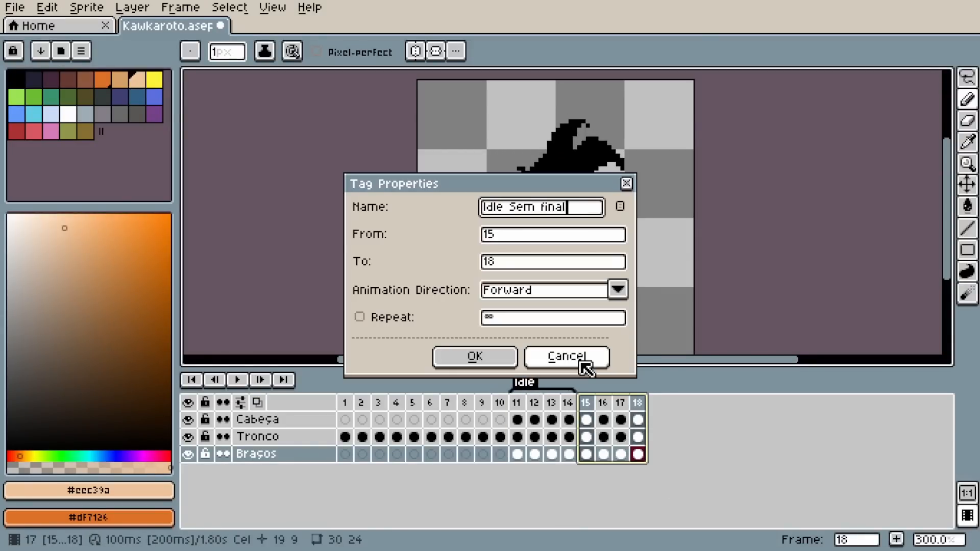
left_click(462, 364)
Rename the Idle tag on frames 11 to 14 as "Idle Luz e sombra".
double_click(524, 382)
type("Luz e")
key("Return")
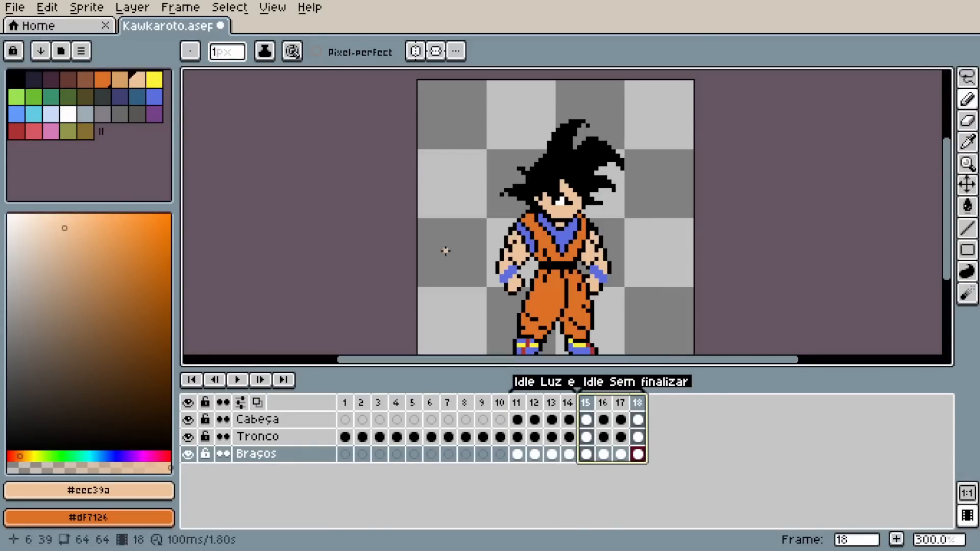
Sample dark brown #722f00 from frame 10's shaded trousers and recolour the left trouser leg's outline on Tronco frame 11.
scroll(569, 271, "up", 3)
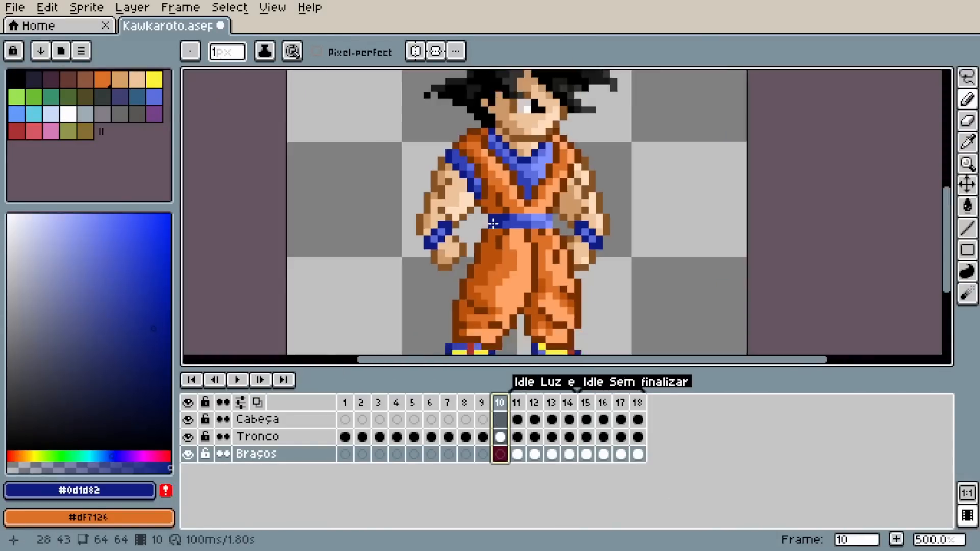
scroll(493, 223, "up", 2)
left_click(466, 288, "alt")
key("Up")
key("Right")
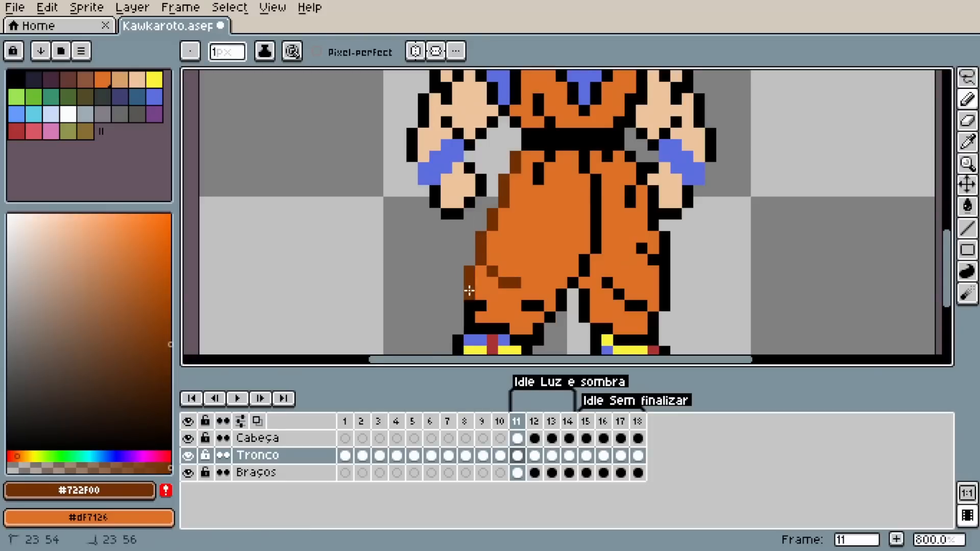
scroll(490, 265, "down", 1)
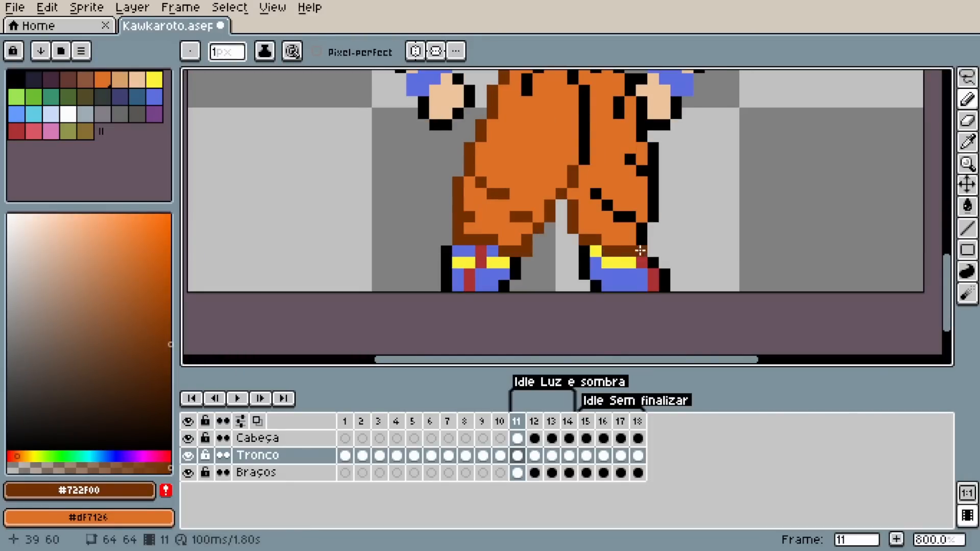
Recolour the right trouser leg's outline, the centre seam and the folds on Tronco frame 11 with dark brown #722f00.
left_click_drag(641, 250, 595, 316)
left_click_drag(570, 182, 577, 271)
left_click_drag(566, 294, 565, 304)
left_click_drag(520, 260, 520, 271)
left_click_drag(531, 317, 531, 223)
left_click_drag(530, 235, 529, 254)
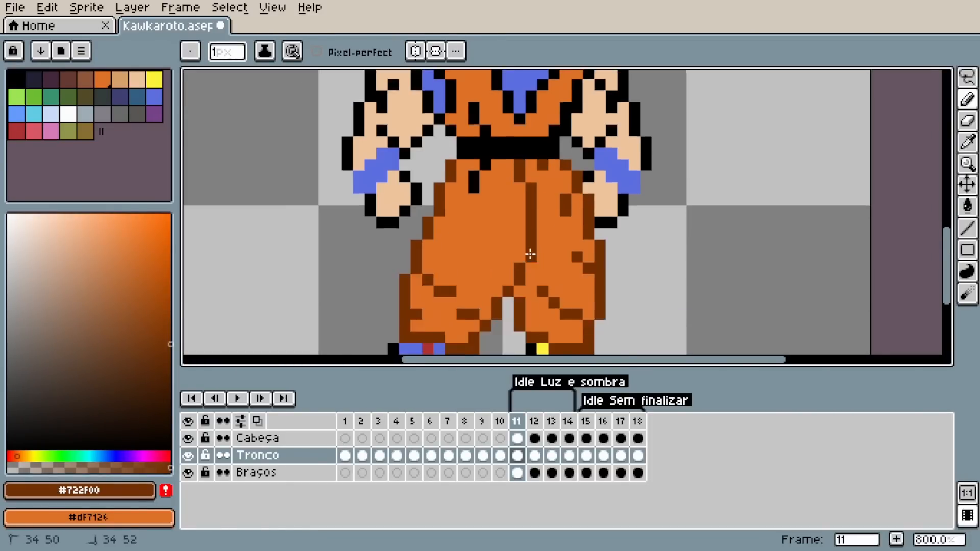
Hide the Cabeça layer and recolour the orange gi top's outlines and folds on Tronco frame 11 with dark brown #722f00.
left_click_drag(475, 177, 498, 282)
left_click_drag(474, 238, 472, 188)
left_click_drag(472, 188, 494, 309)
left_click(188, 438)
left_click(507, 230)
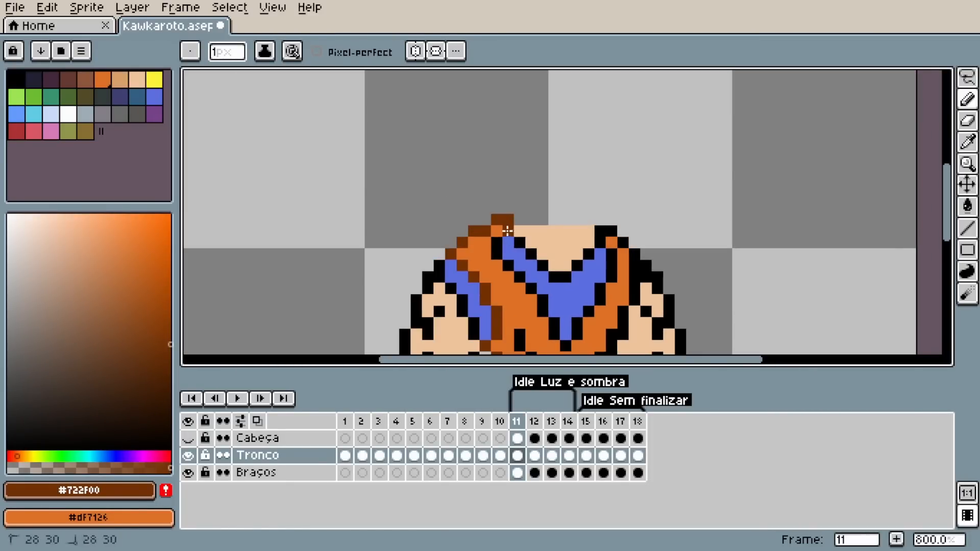
left_click_drag(608, 253, 612, 278)
left_click_drag(622, 243, 635, 300)
mouse_move(598, 291)
left_mouse_down()
mouse_move(580, 188)
mouse_move(520, 207)
left_mouse_up()
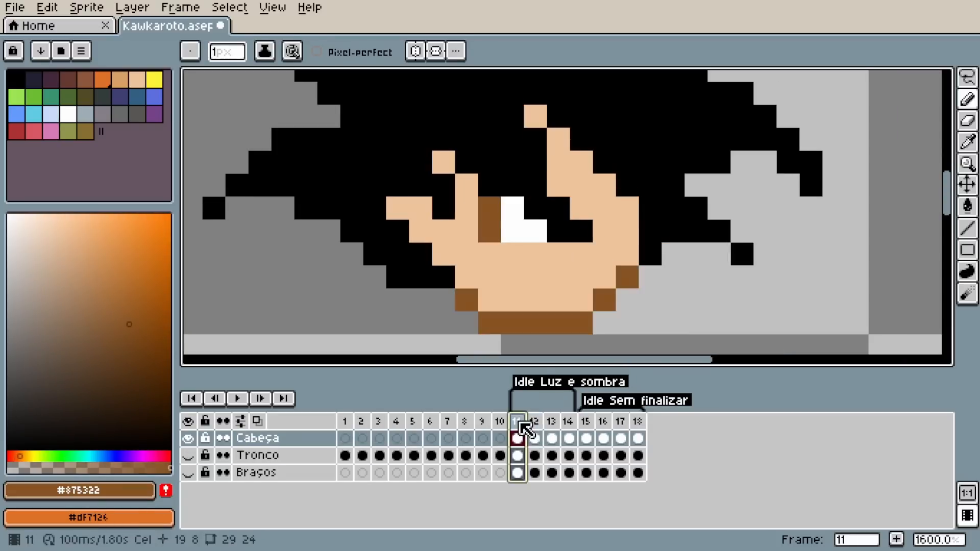
Recolour the chin outline and eye-edge pixels on Cabeça frames 12 and 13 with brown #875322.
left_click(551, 438)
left_click(517, 438)
left_click(534, 438)
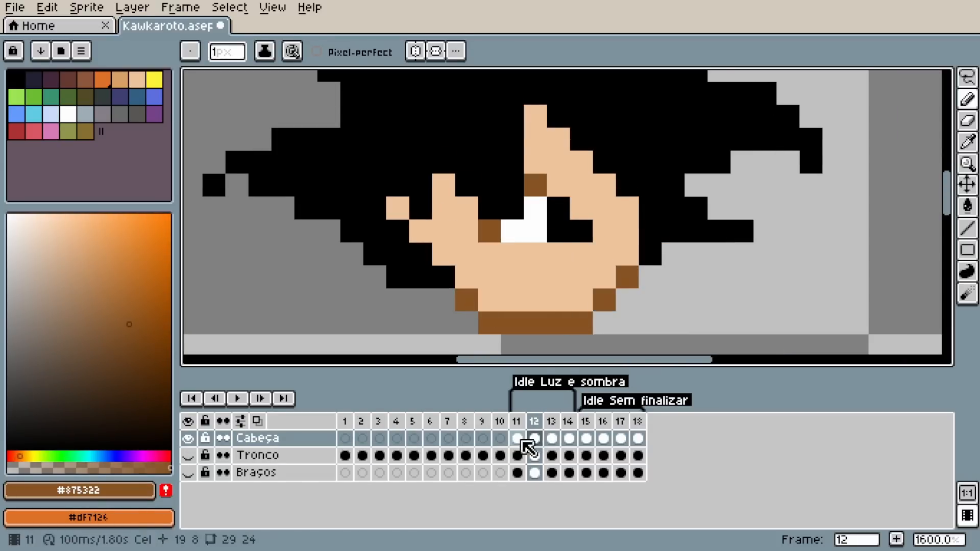
left_click(552, 438)
left_click_drag(535, 208, 512, 209)
scroll(490, 275, "down", 1)
mouse_move(604, 293)
left_mouse_down()
mouse_move(583, 313)
mouse_move(466, 293)
left_mouse_up()
Recolour the face outline and eye-edge pixels on Cabeça frame 14 with brown #875322 and check the head's playback.
left_click(569, 438)
left_click(535, 178)
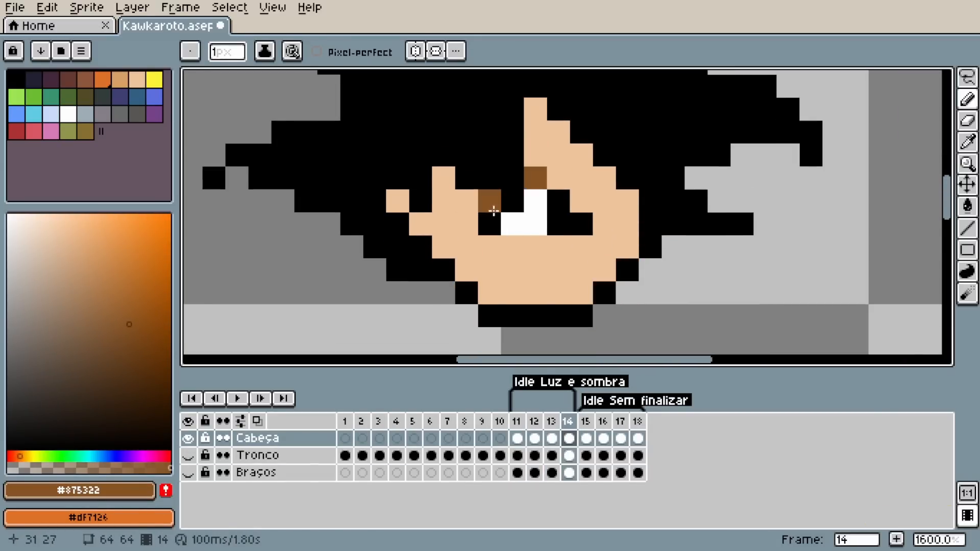
key("minus")
key("minus")
key("minus")
key("minus")
left_click(551, 421)
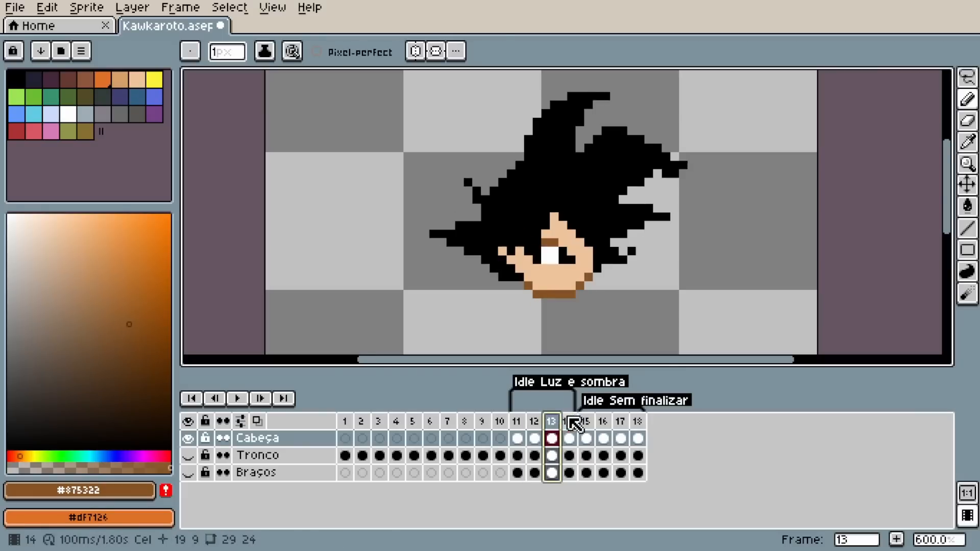
left_click(569, 418)
left_click(240, 397)
scroll(314, 269, "down", 2)
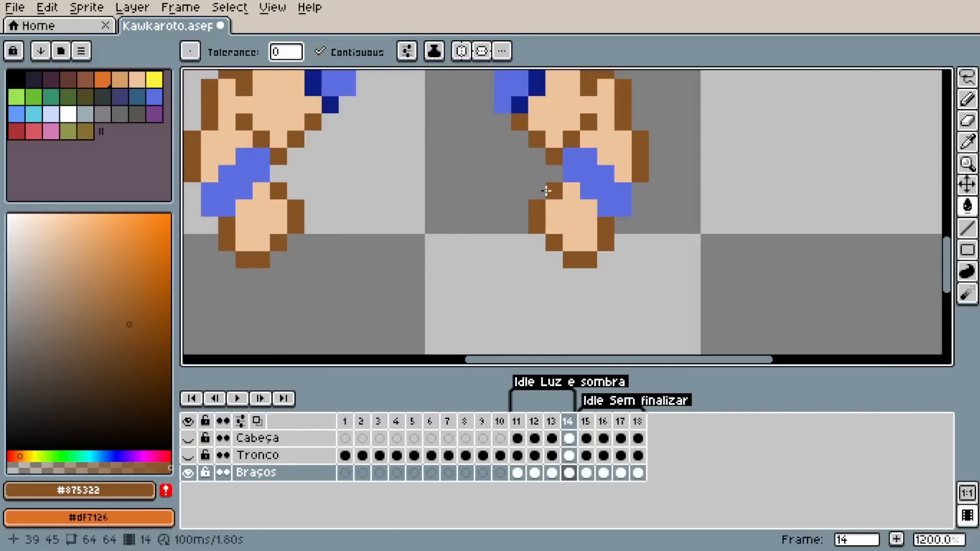
Darken the edges of both wristbands on Braços frame 14 with dark blue #0d1d82.
scroll(546, 191, "down", 5)
scroll(423, 147, "up", 5)
left_click(685, 202, "alt")
scroll(646, 319, "up", 4)
key("b")
left_click_drag(589, 194, 526, 329)
left_click_drag(524, 332, 519, 171)
left_click_drag(520, 171, 385, 233)
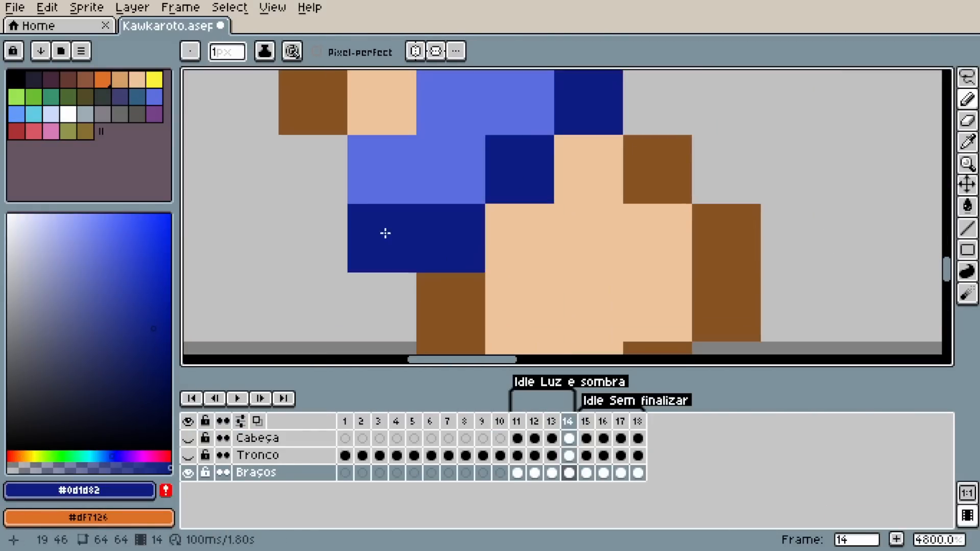
scroll(385, 233, "down", 6)
scroll(602, 225, "up", 4)
mouse_move(668, 176)
left_mouse_down()
mouse_move(764, 227)
mouse_move(693, 236)
left_mouse_up()
scroll(677, 253, "down", 6)
Check the arms' playback and recolour the flattened wristbands on Braços frame 13 with dark blue #0d1d82.
left_click(519, 423)
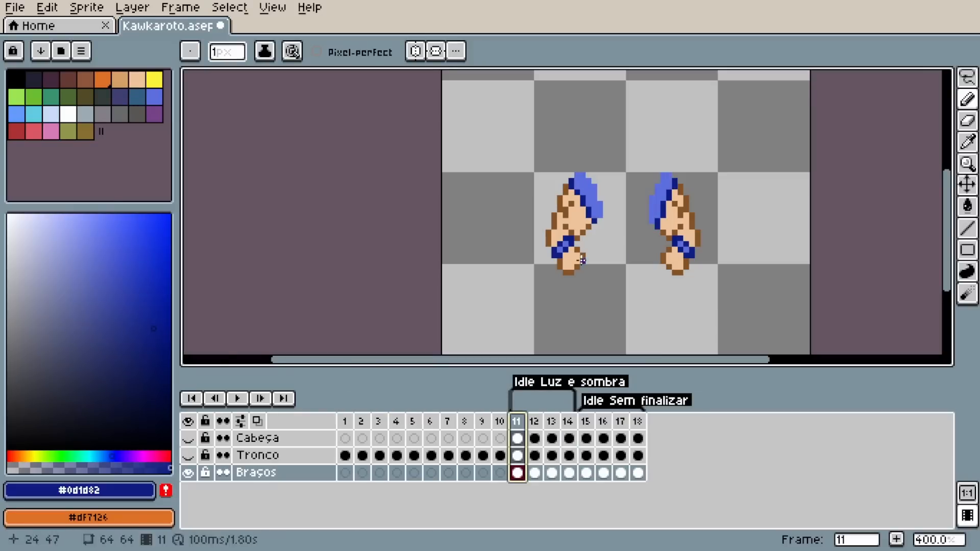
left_click(236, 399)
left_click(549, 436)
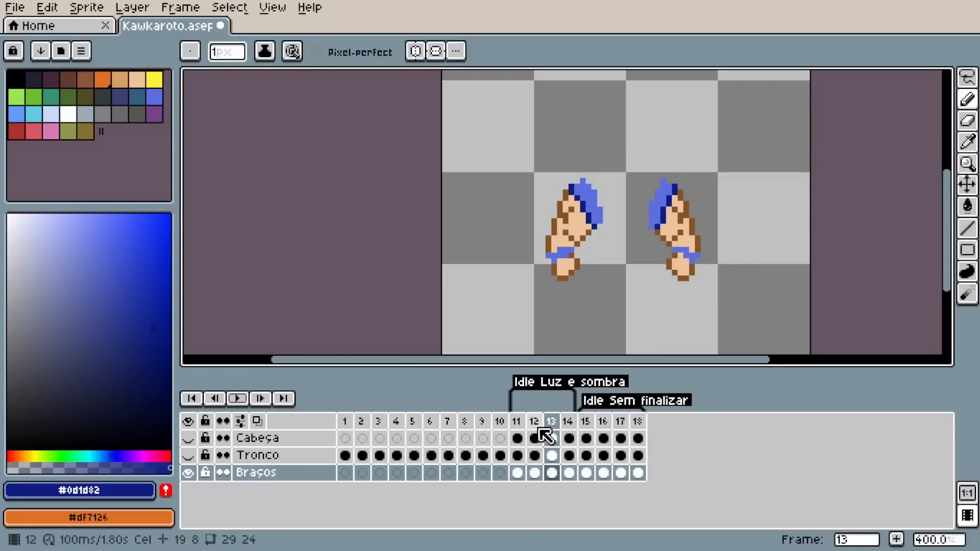
scroll(589, 276, "up", 3)
left_click(539, 293)
scroll(695, 311, "down", 3)
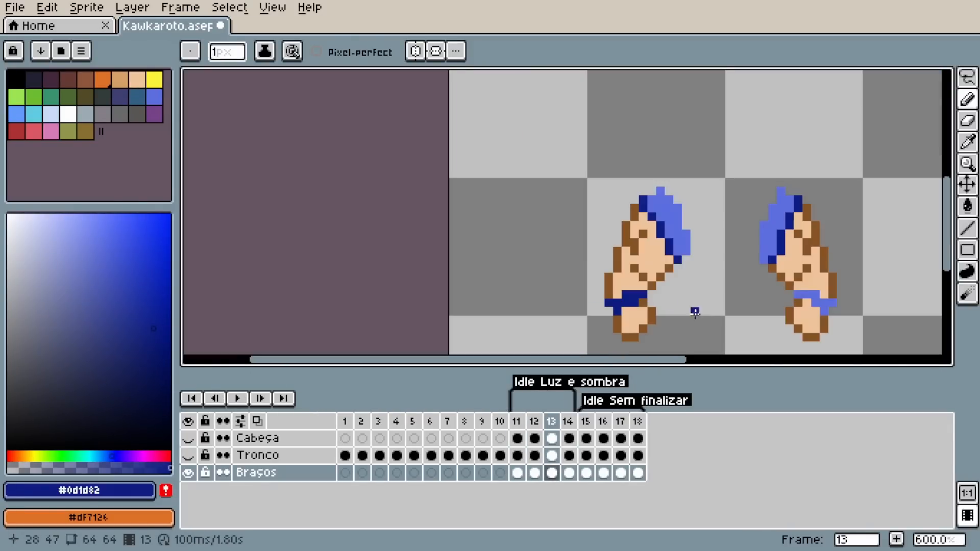
left_click(517, 438)
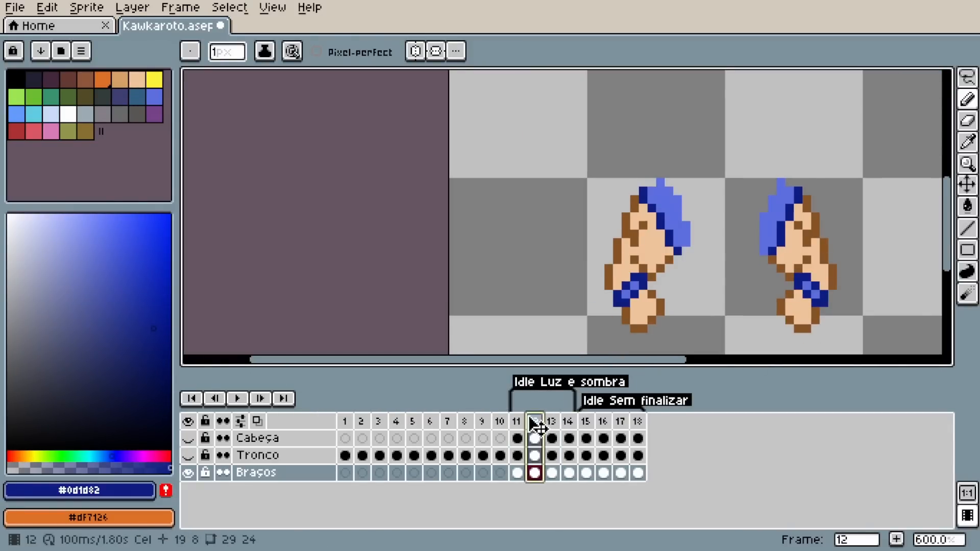
Sample the arm outline's brown #875322 and compare the coloured arms on frames 11 to 14.
left_click(781, 256, "alt")
left_click(636, 281, "alt")
left_click(534, 422)
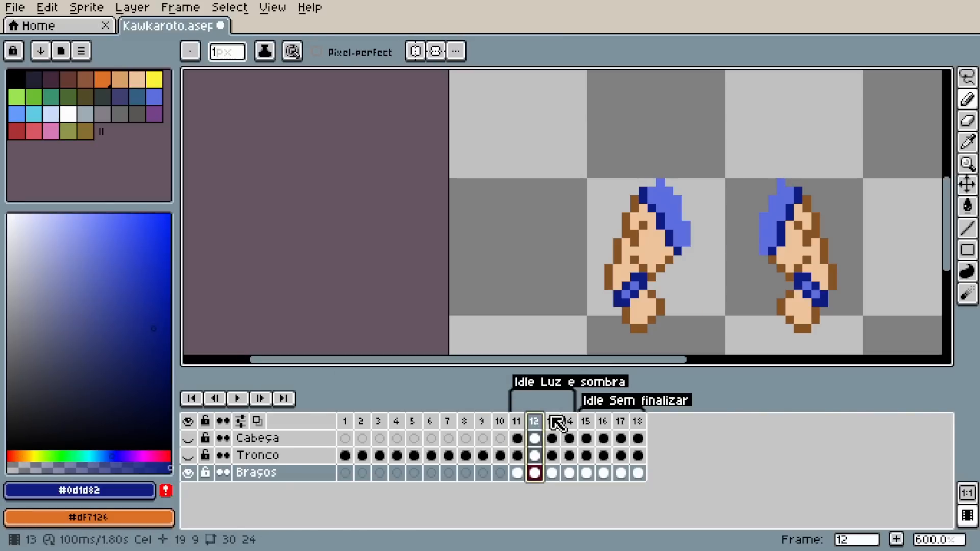
left_click(693, 310, "alt")
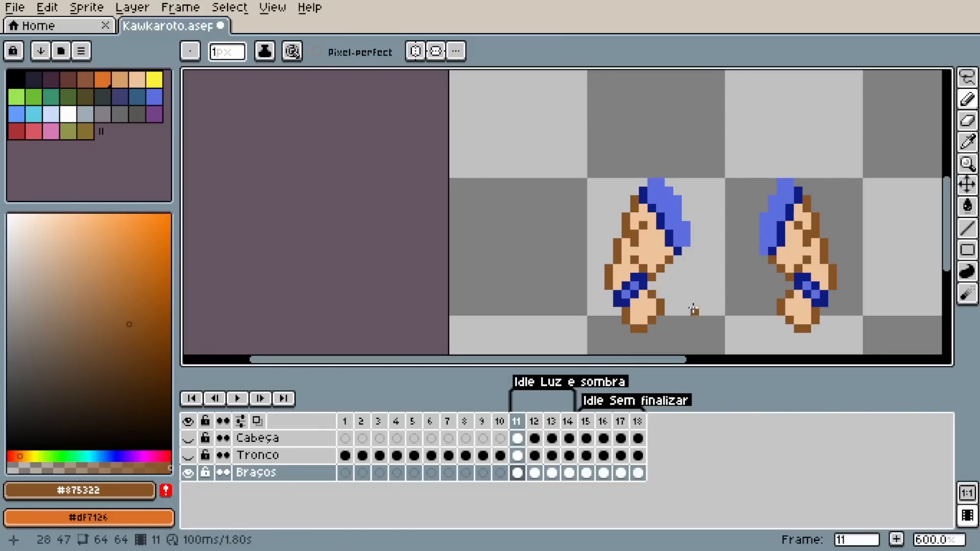
left_click(558, 422)
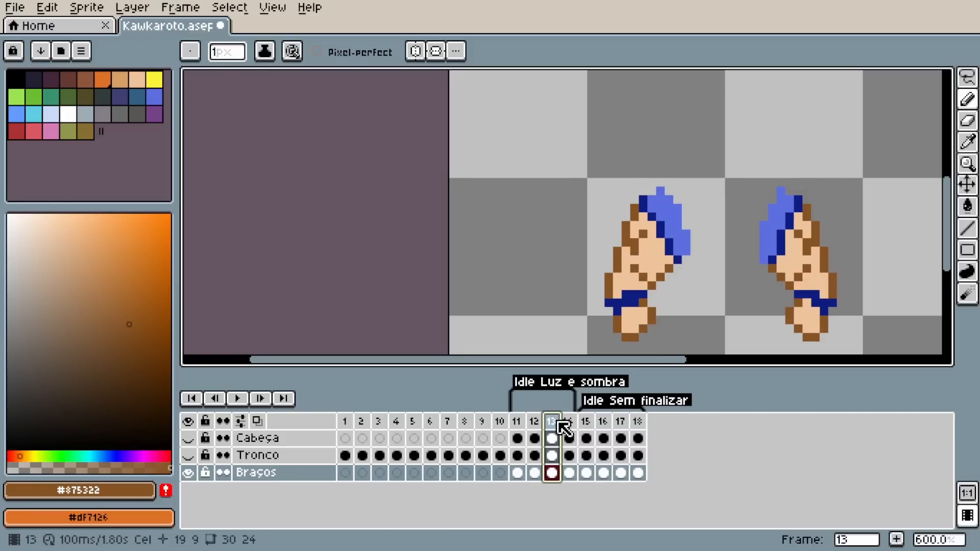
left_click(571, 424)
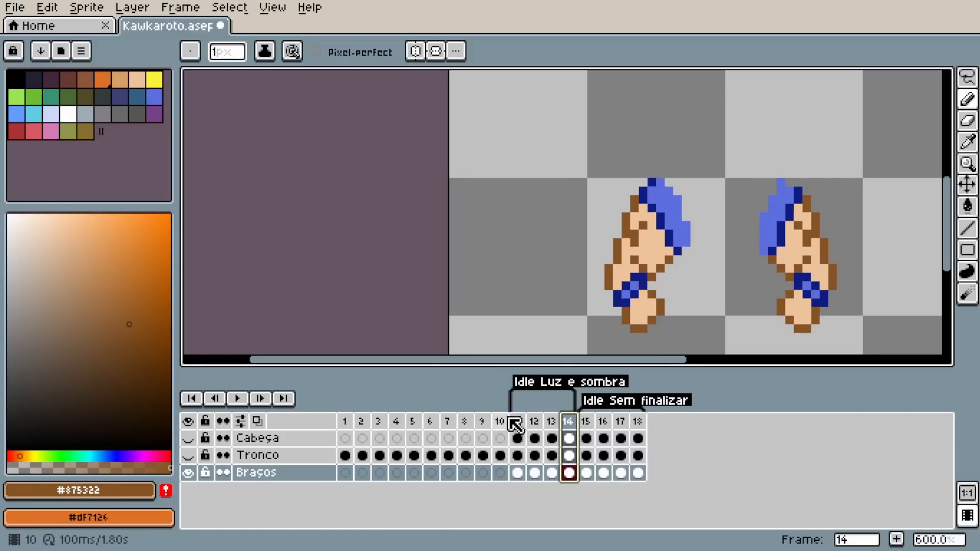
Play the idle animation with the Cabeça and Tronco layers made visible again to check the complete character.
left_click(238, 399)
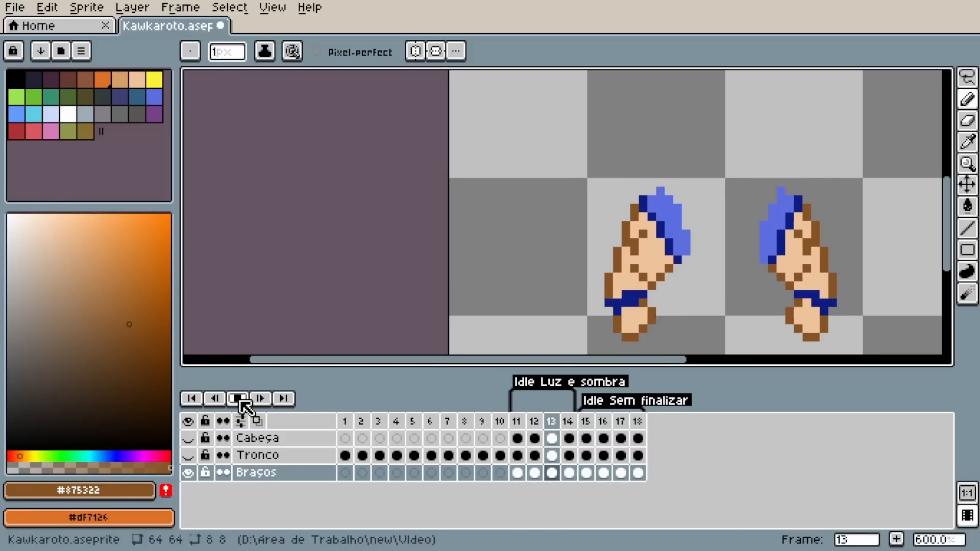
left_click(188, 438)
left_click(188, 455)
scroll(558, 317, "down", 3)
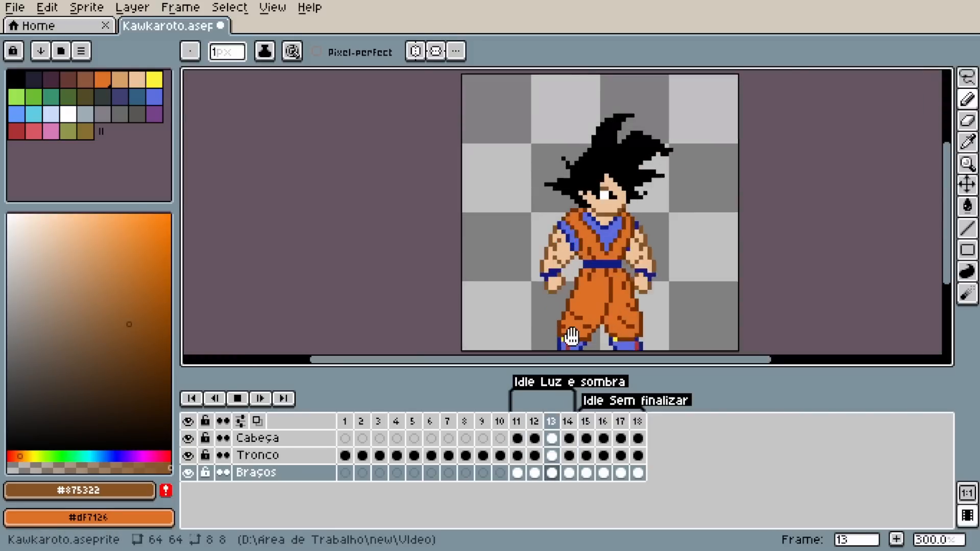
scroll(572, 336, "up", 1)
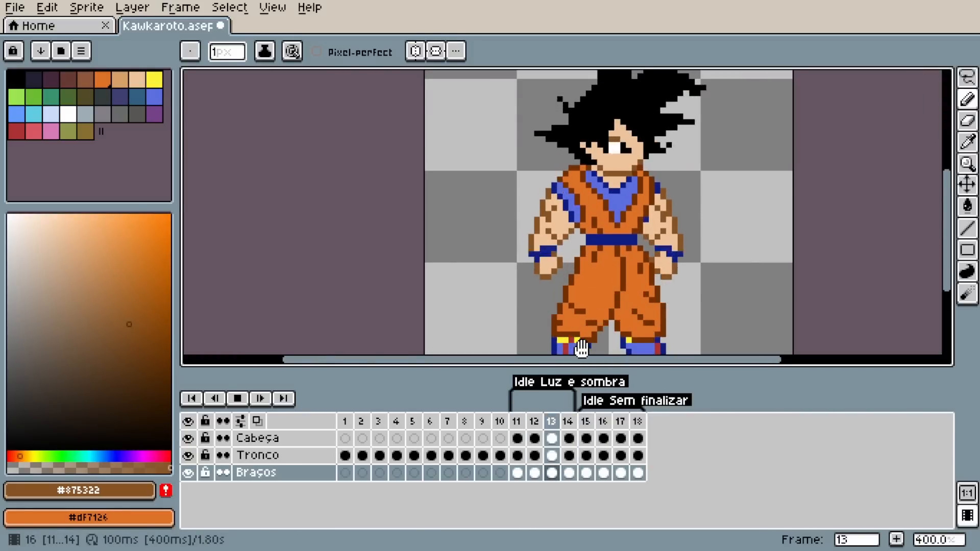
scroll(581, 348, "down", 2)
scroll(577, 337, "up", 2)
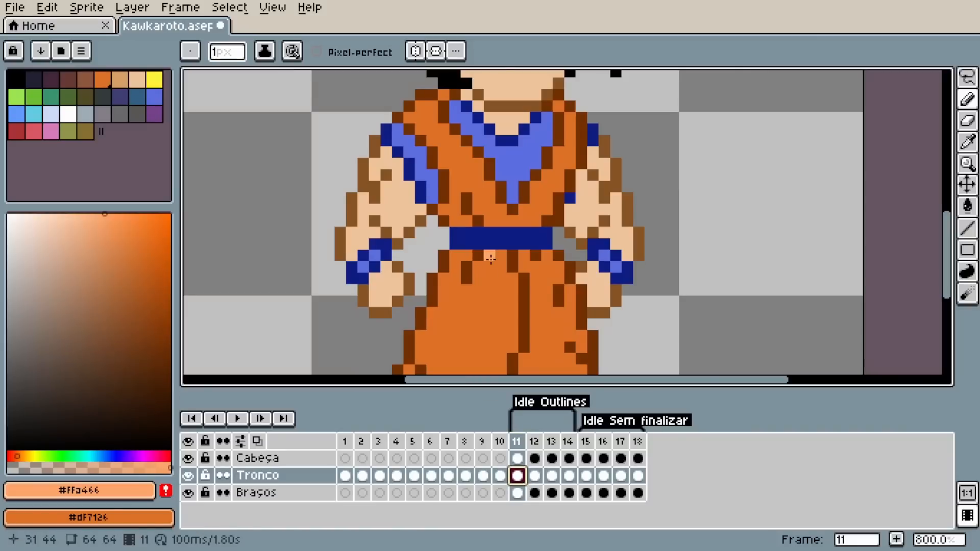
Copy the light orange highlight of the left trouser leg from Tronco frame 10 onto frame 11.
scroll(499, 251, "down", 1)
left_click(499, 442)
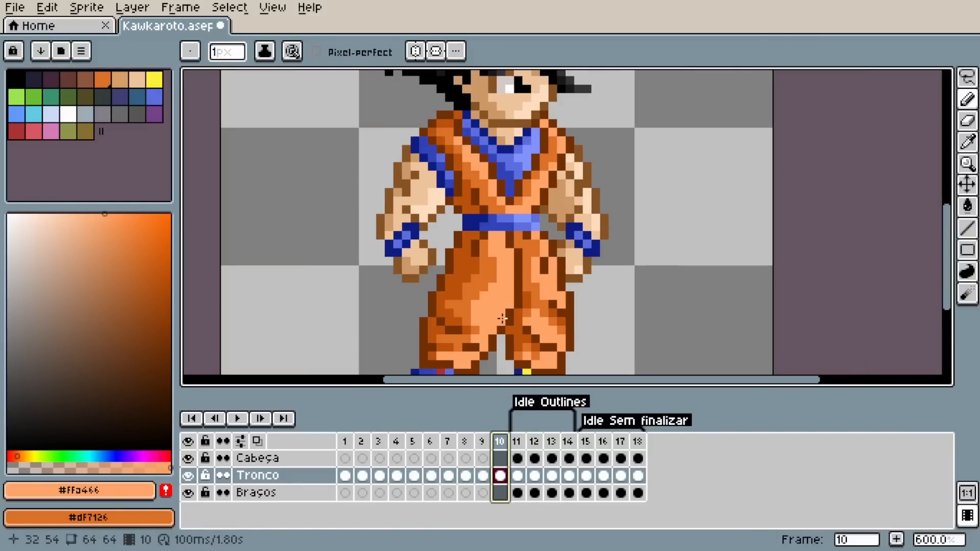
key("w")
left_click(502, 318)
left_click(518, 478)
left_click(504, 480)
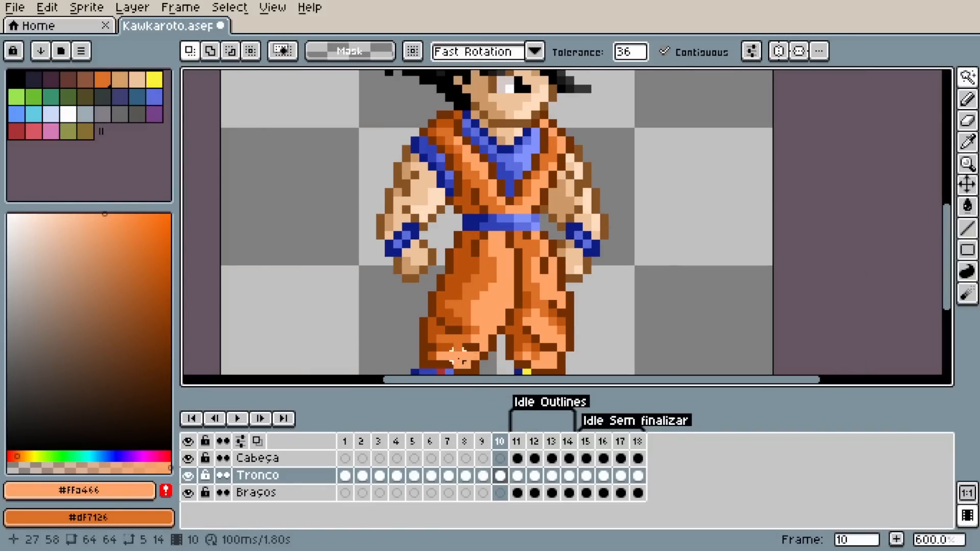
left_click(522, 478)
key("ctrl+v")
key("ctrl+d")
Copy the light orange highlights of the right trouser leg from Tronco frame 10 onto frame 11.
left_click(503, 477)
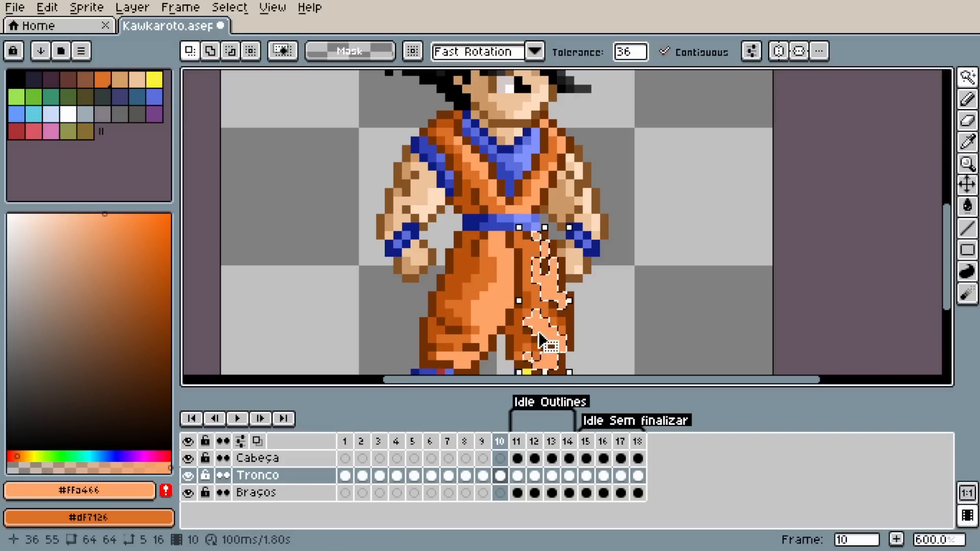
left_click(518, 476)
key("ctrl+v")
key("ctrl+d")
scroll(473, 309, "down", 1)
Copy the light orange highlights of the gi top from Tronco frame 10 onto frame 11.
left_click(502, 477)
scroll(505, 219, "up", 3)
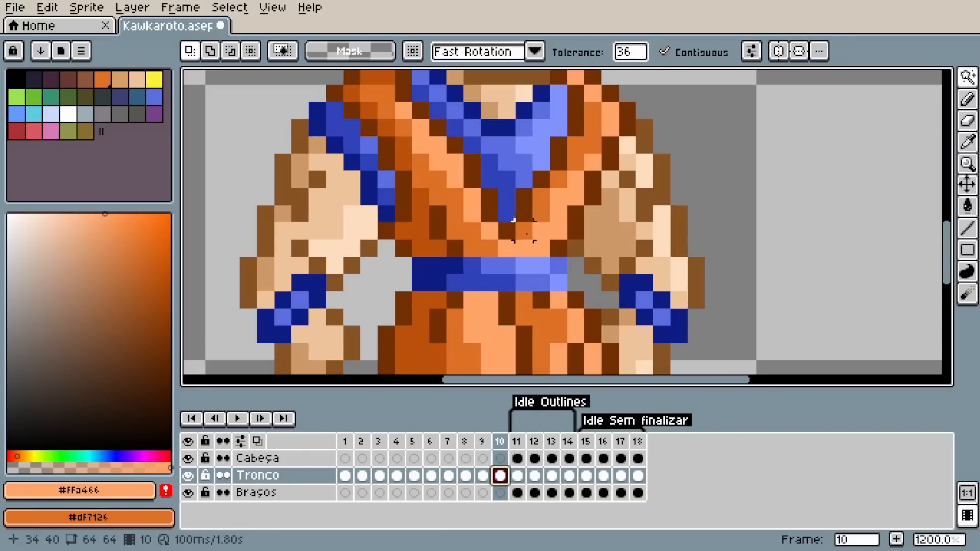
scroll(612, 118, "down", 3)
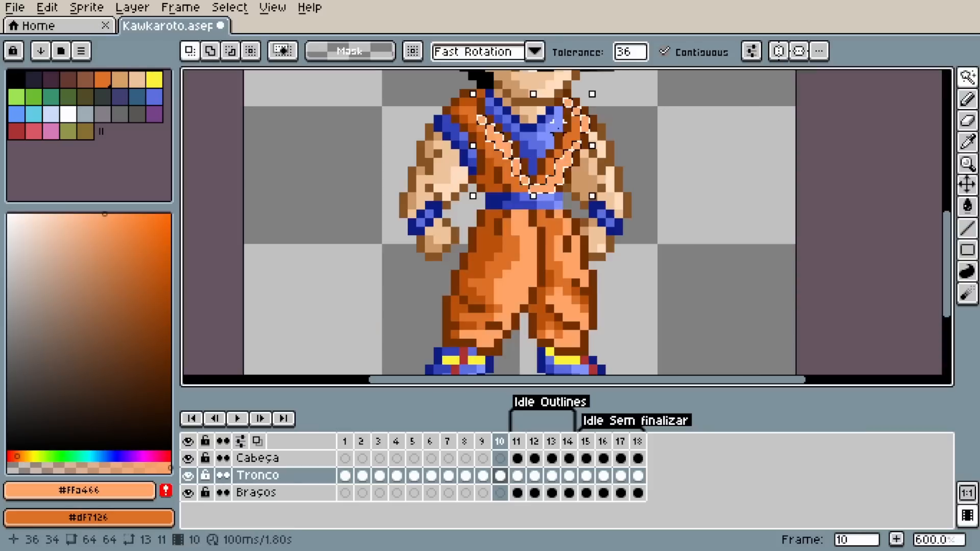
left_click(520, 476)
key("ctrl+v")
key("ctrl+d")
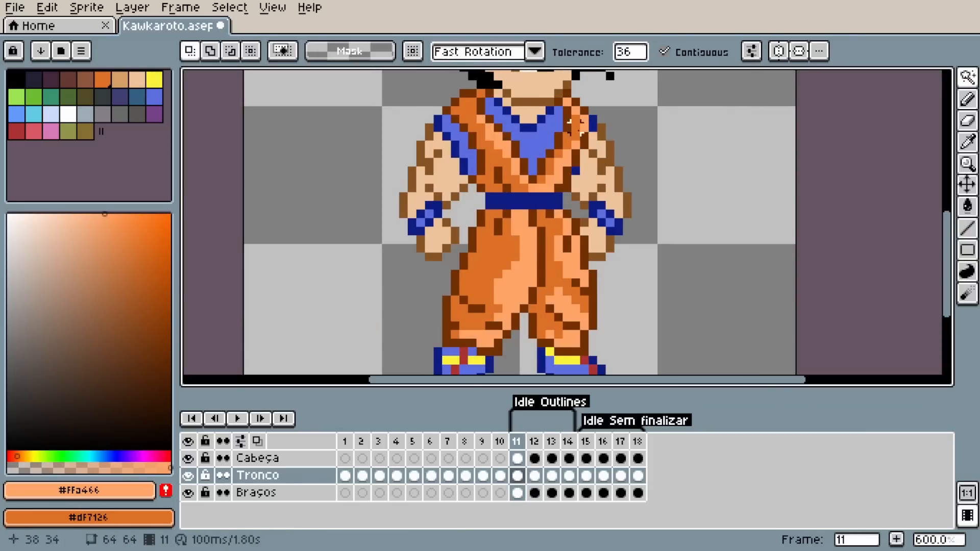
Undo and repeat the pasting of the gi highlights on frame 11, then repair the covered shoulder outline with dark brown #722f00.
scroll(587, 105, "up", 6)
key("ctrl+z")
key("ctrl+z")
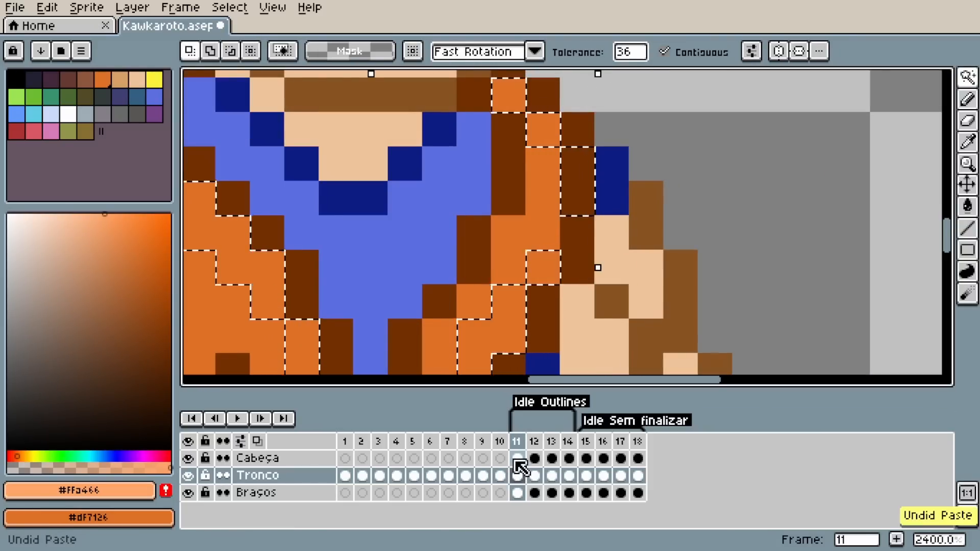
key("ctrl+v")
key("ctrl+z")
key("ctrl+v")
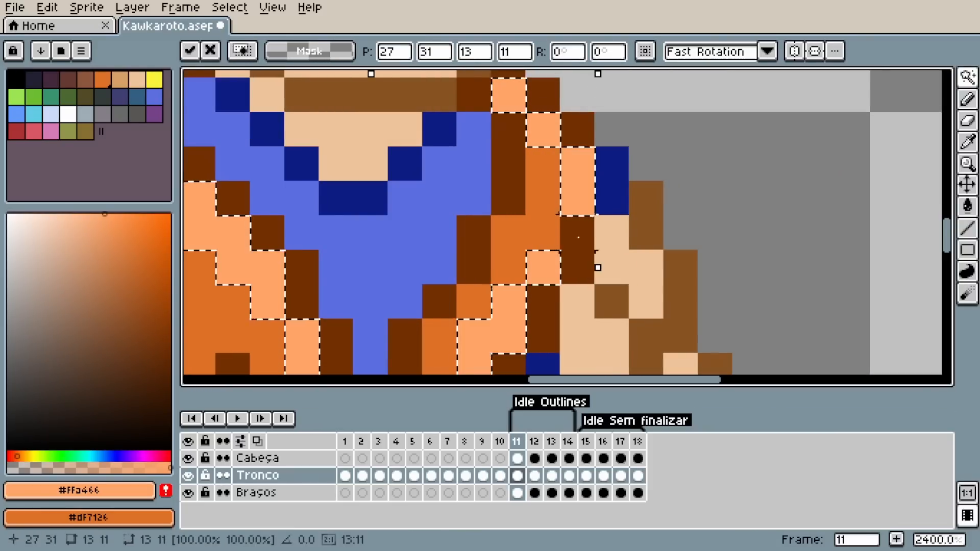
key("ctrl+d")
left_click(575, 228, "alt")
key("b")
scroll(503, 276, "down", 6)
scroll(466, 340, "down", 2)
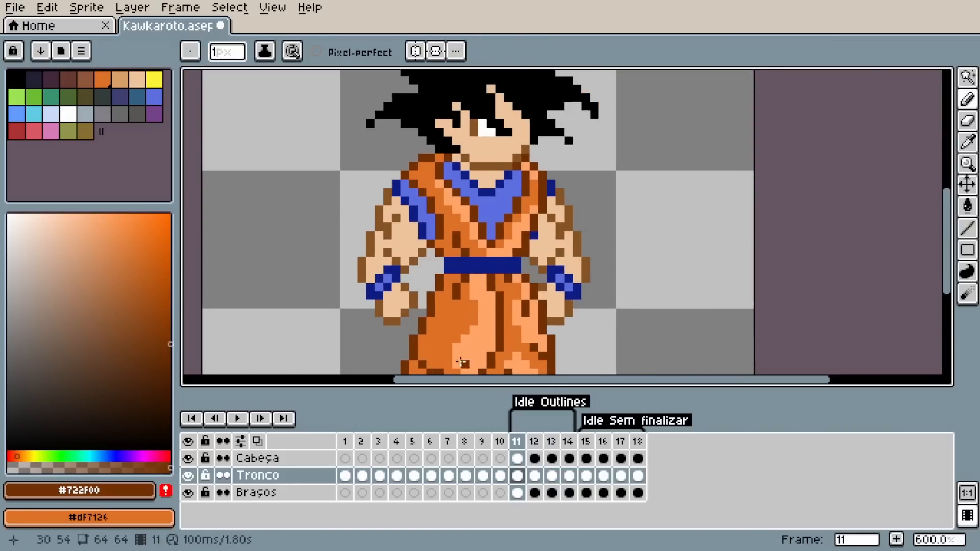
Compare Tronco frames 10 and 11 and extend the left boot's outer edge on frame 11 with dark blue #0d1d82 and blue #5b6ee1.
left_click(500, 475)
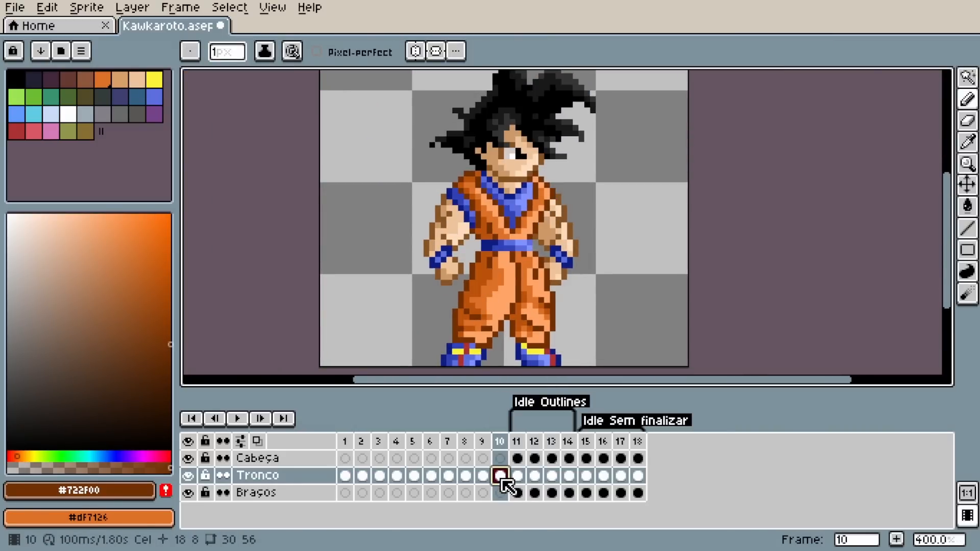
left_click(517, 476)
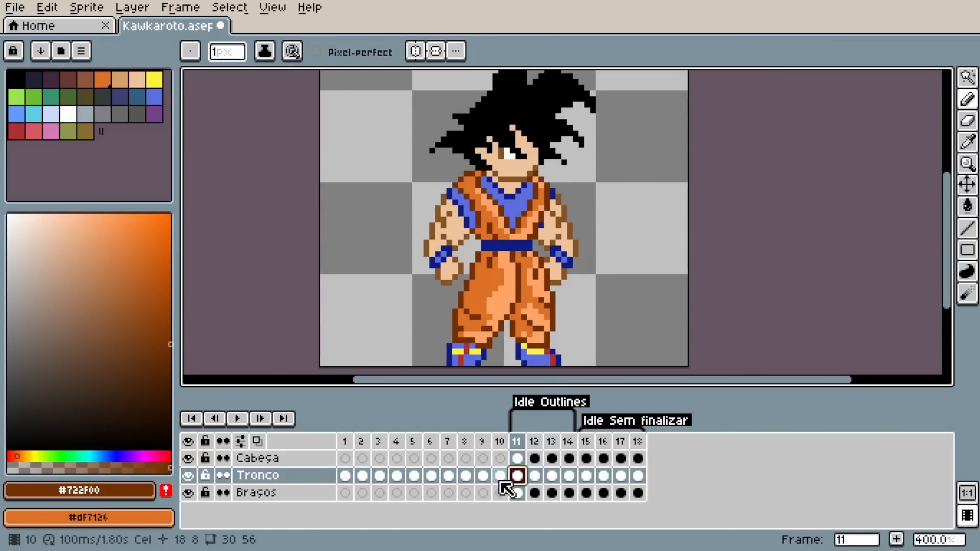
left_click(500, 479)
left_click(517, 477)
left_click(502, 477)
left_click(517, 477)
scroll(408, 363, "up", 4)
left_click(532, 357, "alt")
left_click_drag(519, 358, 519, 340)
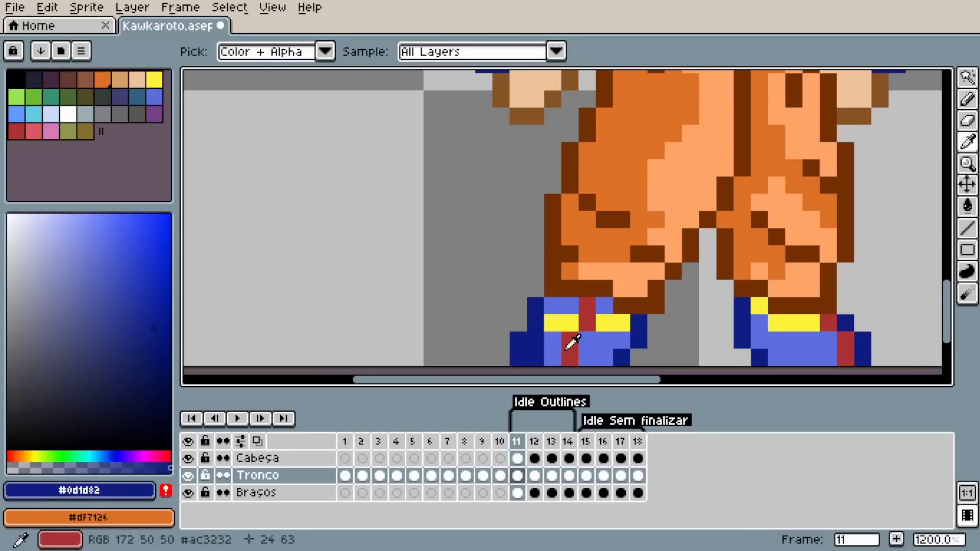
left_click(551, 343, "alt")
scroll(466, 334, "down", 5)
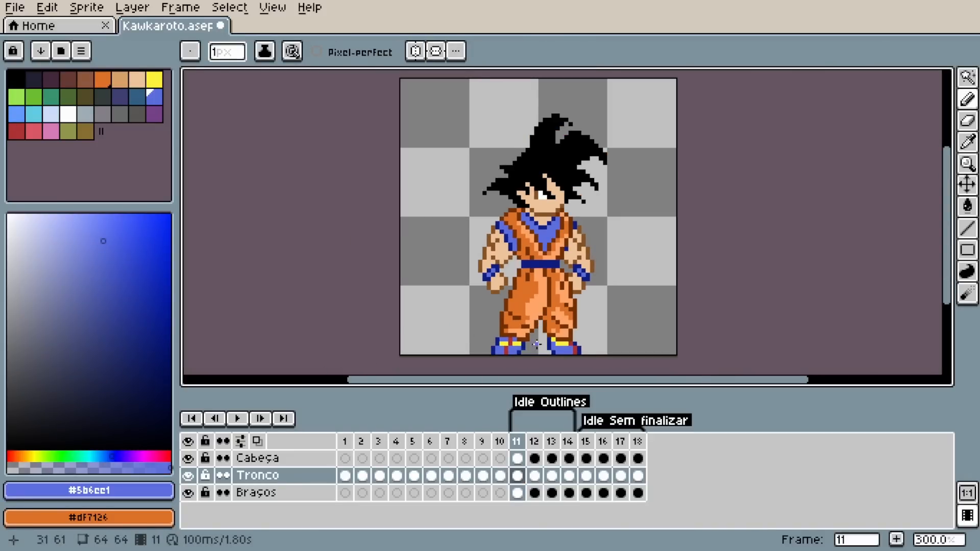
Set the Magic Wand tolerance to 4 on Tronco frame 10 to select the trousers' single shades separately.
left_click(500, 476)
scroll(550, 317, "up", 3)
left_click(519, 470)
mouse_move(499, 326)
left_mouse_down()
mouse_move(521, 220)
mouse_move(520, 236)
left_mouse_up()
key("i")
left_click(500, 470)
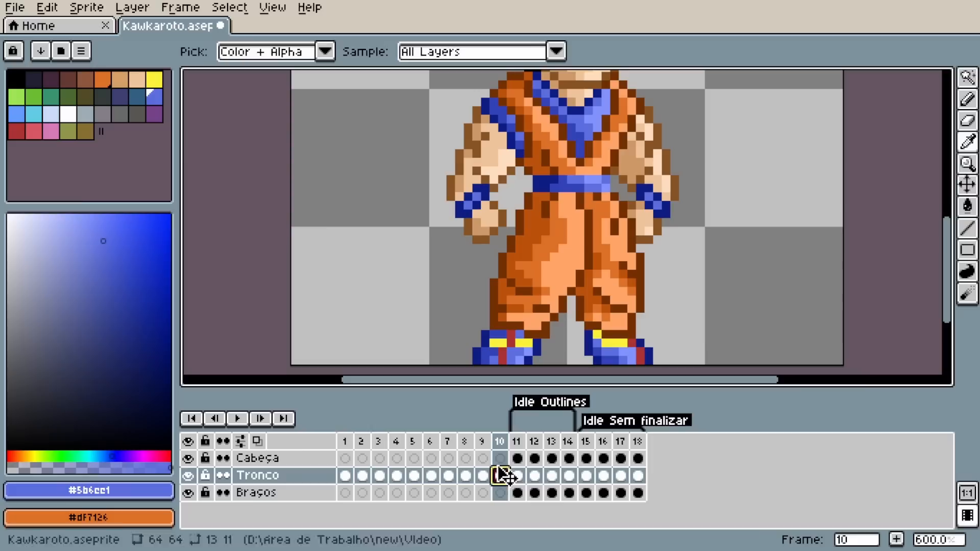
key("w")
left_click(520, 248)
key("ctrl+d")
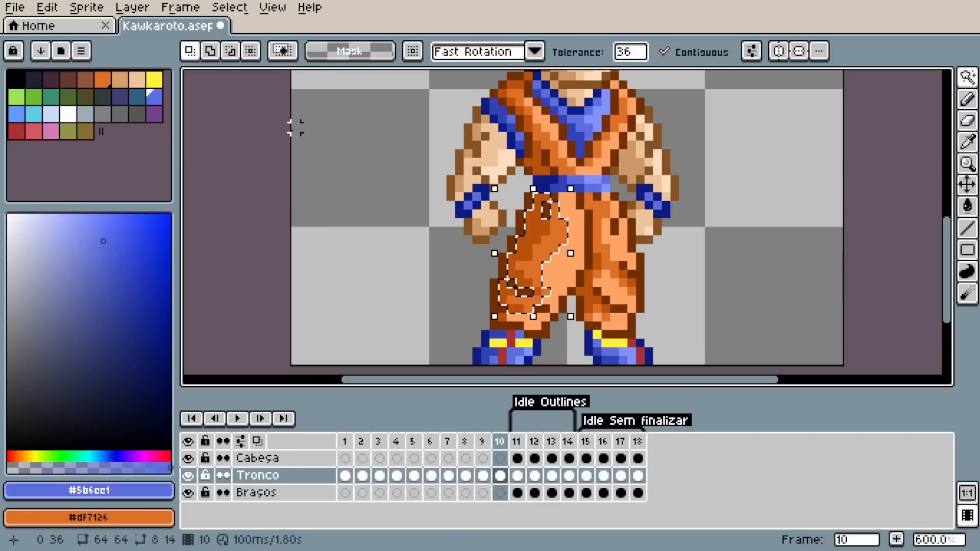
key("ctrl+d")
left_click(618, 55)
type("4")
Copy the dark orange shadow areas of the left trouser leg from Tronco frame 10 onto frame 11.
left_click(526, 249)
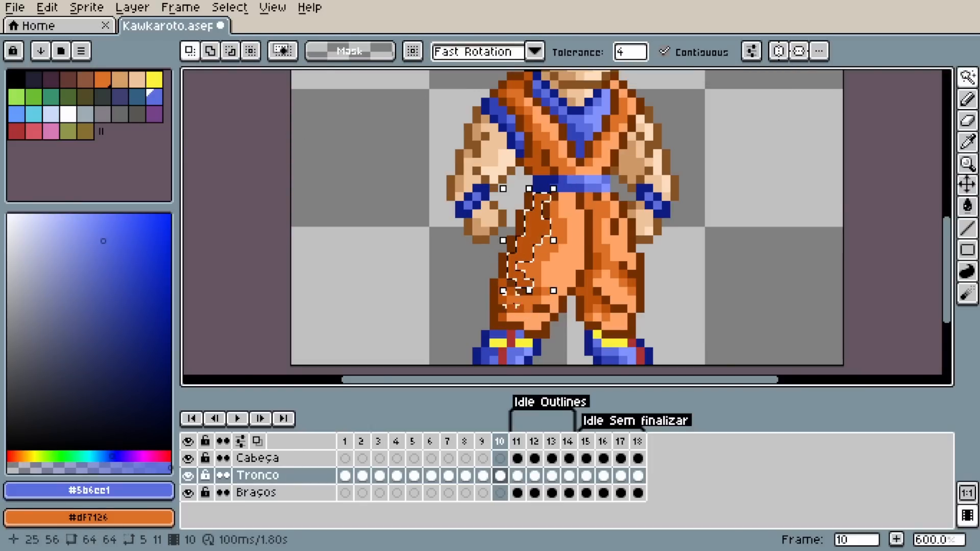
scroll(502, 295, "up", 3)
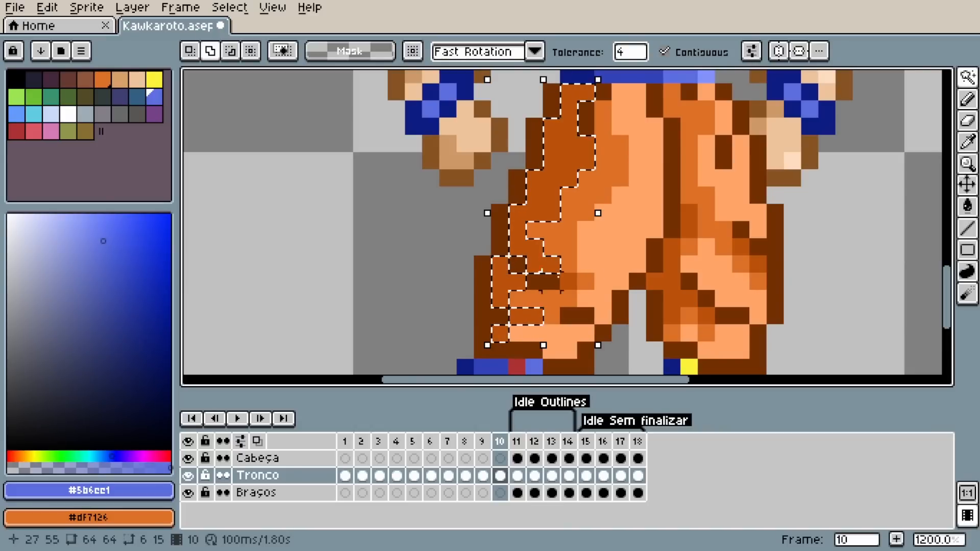
left_click(518, 476)
key("ctrl+v")
key("ctrl+d")
scroll(627, 146, "down", 1)
Copy the dark orange shadow areas of the gi top from Tronco frame 10 onto frame 11.
mouse_move(628, 145)
left_mouse_down()
mouse_move(599, 243)
mouse_move(610, 353)
left_mouse_up()
left_click(500, 476)
scroll(524, 224, "up", 2)
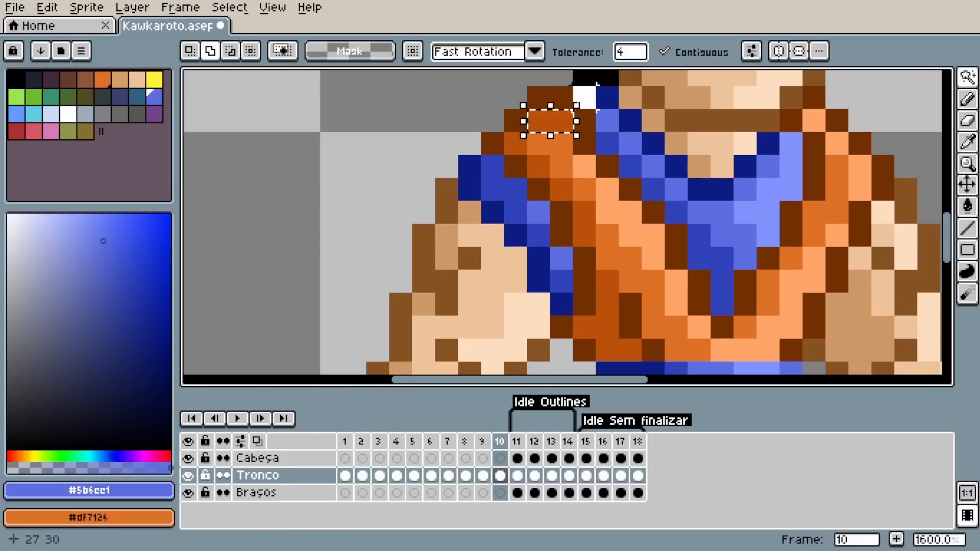
scroll(629, 326, "down", 2)
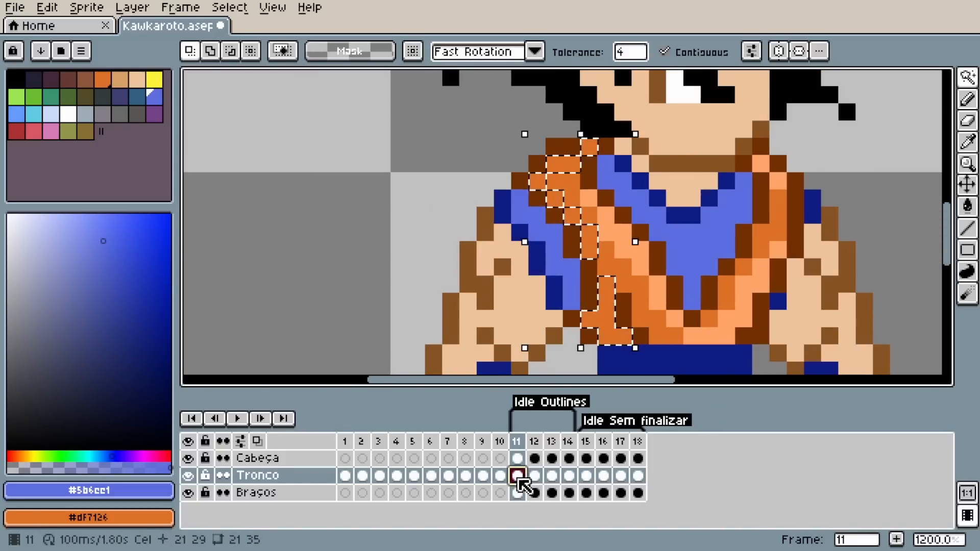
left_click(518, 476)
scroll(586, 189, "down", 1)
scroll(586, 189, "down", 1)
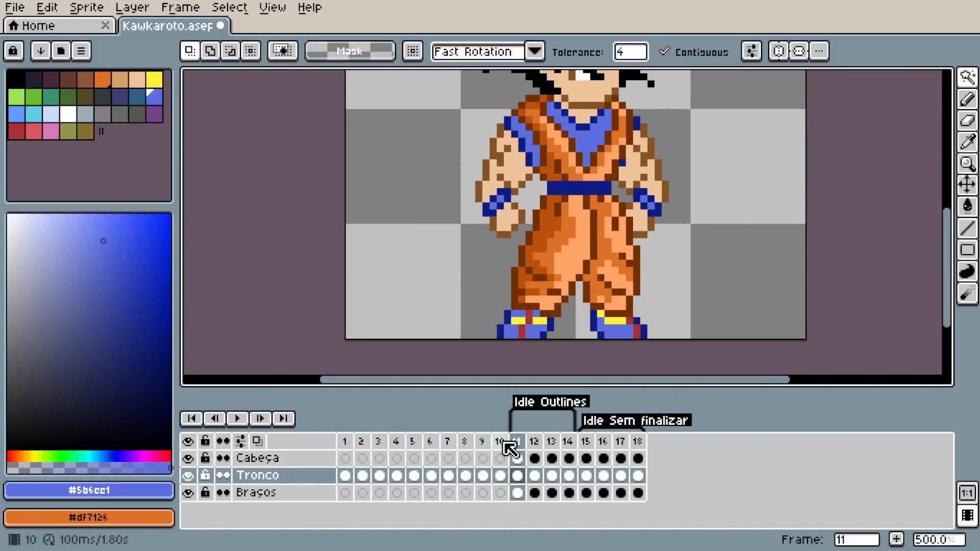
Copy the dark orange shadow areas of the right trouser leg from Tronco frame 10 onto frame 11.
left_click(500, 442)
scroll(604, 209, "up", 4)
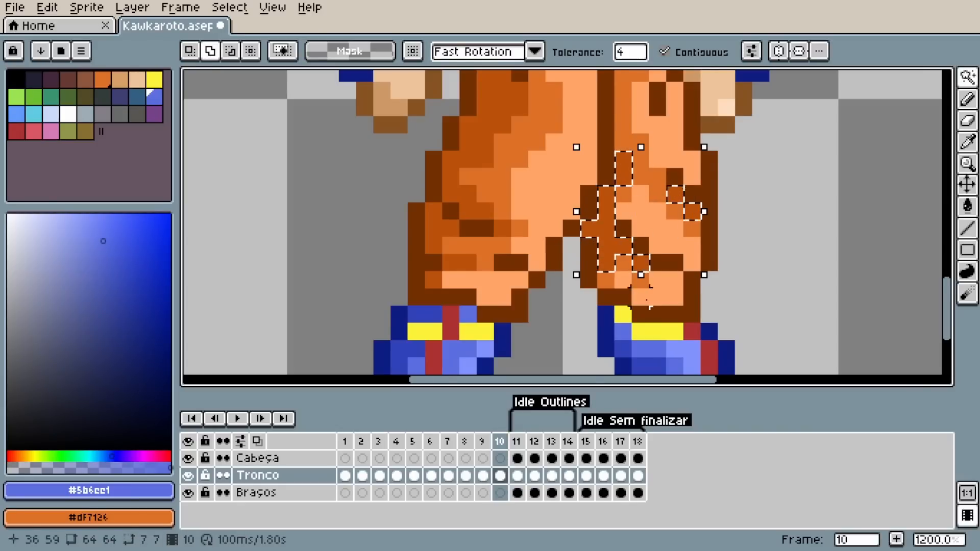
scroll(678, 193, "down", 3)
left_click(517, 476)
left_click_drag(481, 207, 451, 317)
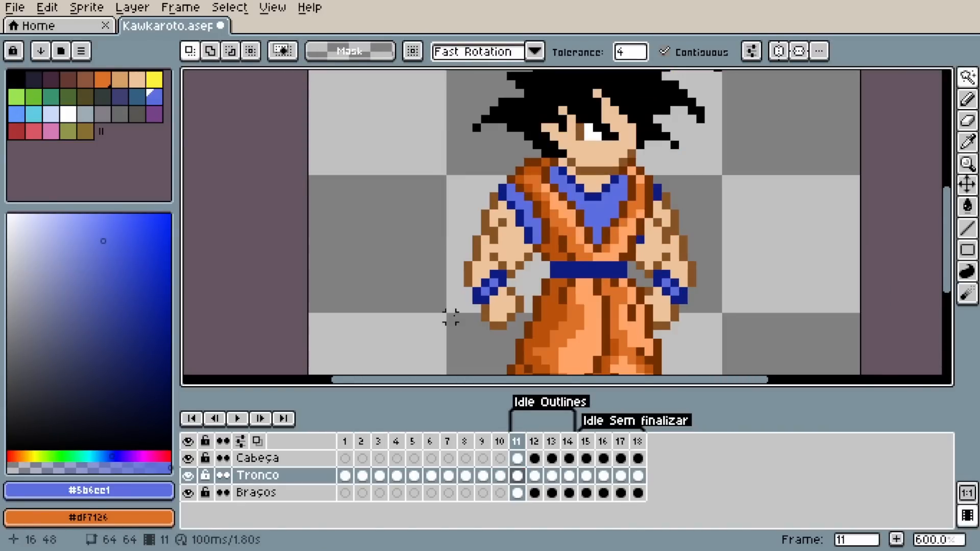
scroll(567, 245, "down", 3)
scroll(557, 287, "up", 1)
mouse_move(556, 287)
left_mouse_down()
mouse_move(546, 236)
mouse_move(535, 274)
left_mouse_up()
Sample light orange #ffa466 on frame 11 and fill a highlight on the left trouser leg of Tronco frame 12.
left_click(534, 476)
left_click(518, 475)
key("b")
left_click(555, 294, "alt")
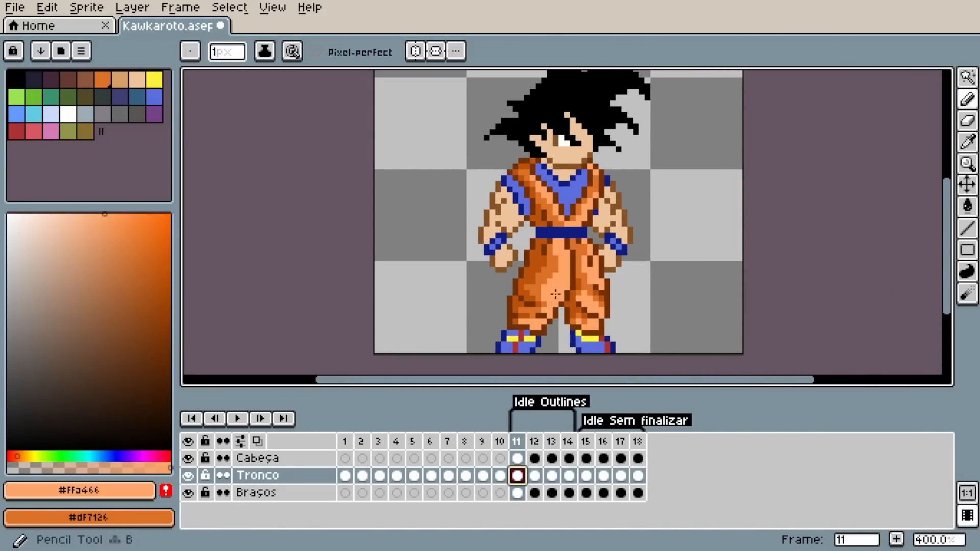
key("Right")
scroll(567, 225, "up", 2)
key("g")
left_click(566, 284)
Extend the light orange highlight down the left trouser leg's shin on Tronco frame 12, comparing it with frame 11.
left_click(534, 442)
left_click(517, 442)
left_click(534, 442)
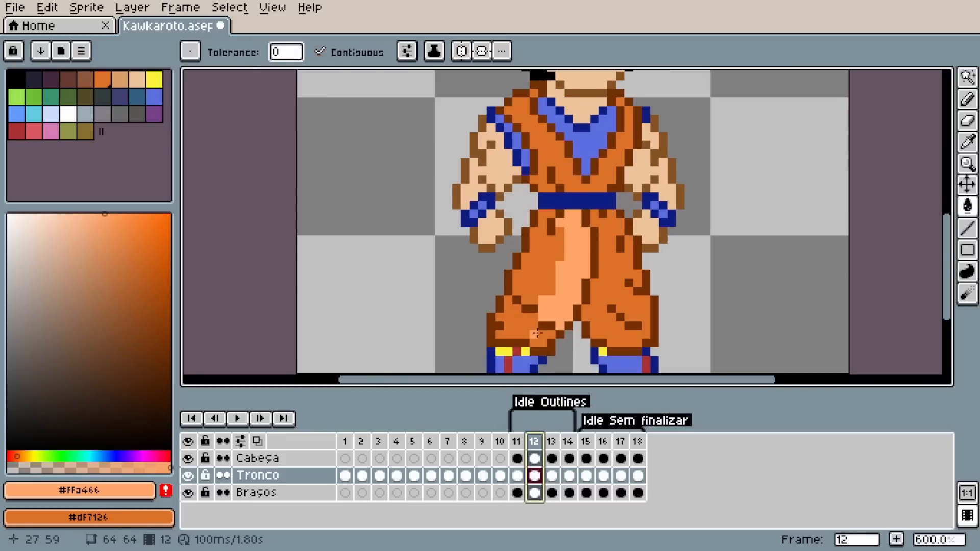
key("b")
left_click_drag(533, 317, 542, 334)
left_click(517, 442)
left_click(534, 442)
scroll(482, 331, "down", 1)
scroll(587, 284, "up", 3)
left_click(534, 442)
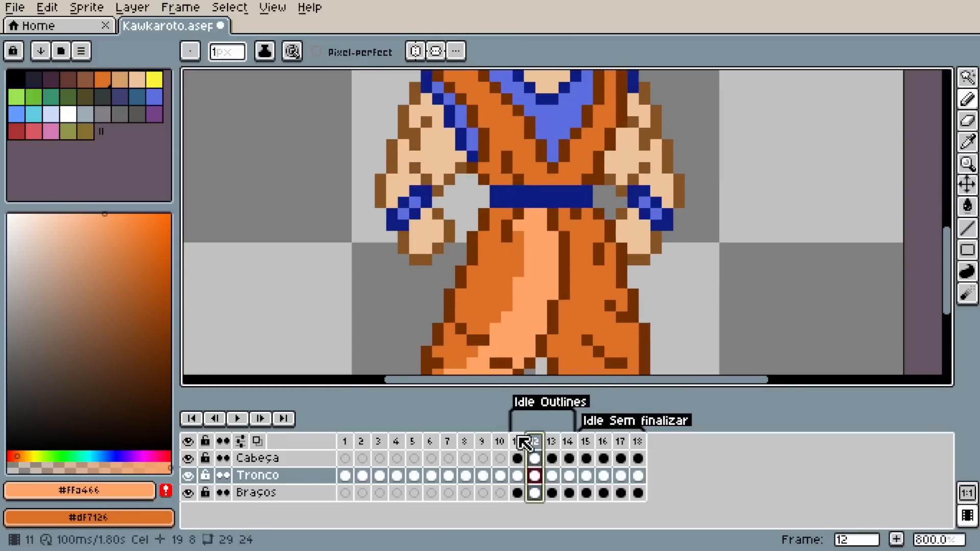
left_click(517, 476)
left_click(534, 476)
mouse_move(544, 362)
left_mouse_down()
mouse_move(551, 258)
mouse_move(550, 276)
left_mouse_up()
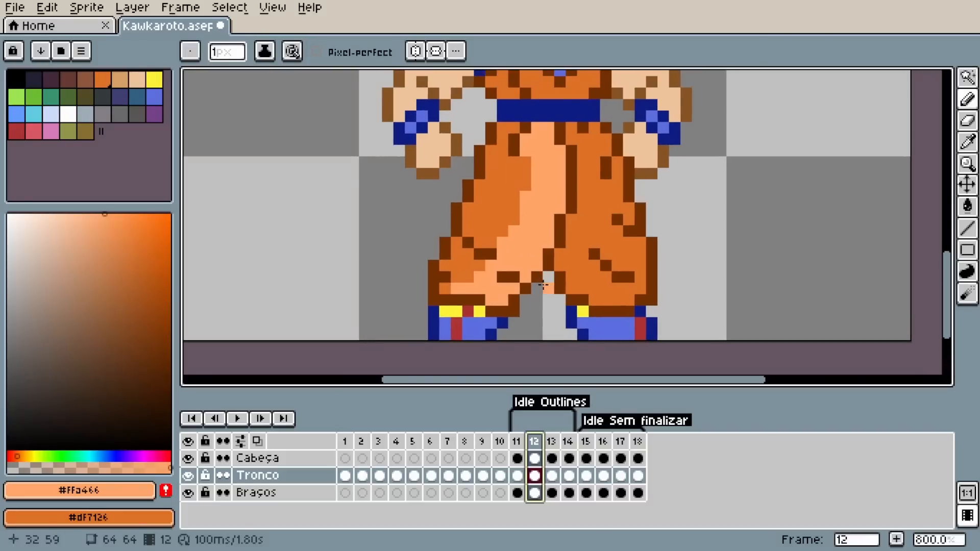
Copy the left trouser leg's light orange highlight from Tronco frame 11 onto frame 14 and compare both frames.
key("w")
left_click(532, 255)
left_click(552, 475)
left_click(568, 476)
left_click(517, 475)
left_click(568, 475)
left_click(517, 476)
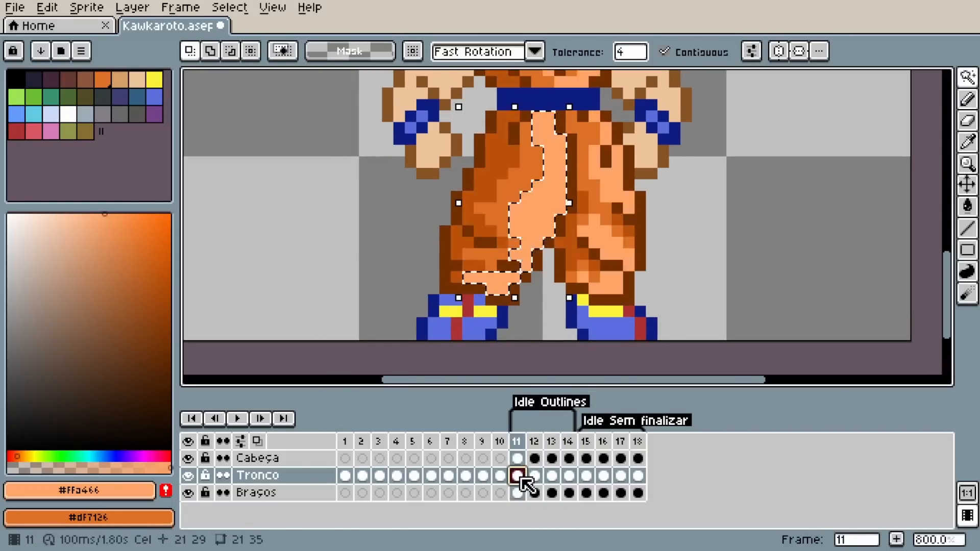
key("ctrl+d")
Play the idle animation to check the trouser highlights, then stop it and view frame 14.
scroll(508, 307, "down", 2)
key("Return")
scroll(502, 224, "up", 1)
key("Return")
left_click(567, 443)
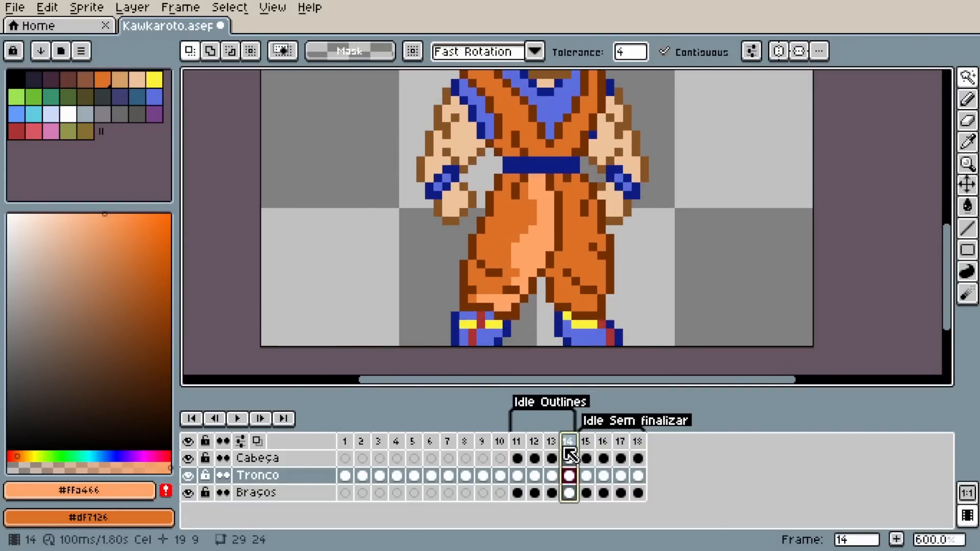
Copy the dark orange #bb520a shadow of the left trouser leg from Tronco frame 11 onto frame 14.
left_click(517, 443)
scroll(520, 258, "up", 3)
key("b")
left_click(483, 168, "alt")
scroll(587, 255, "down", 3)
scroll(542, 237, "up", 3)
key("w")
left_click(521, 246)
left_click(478, 323)
left_click_drag(482, 368, 494, 338)
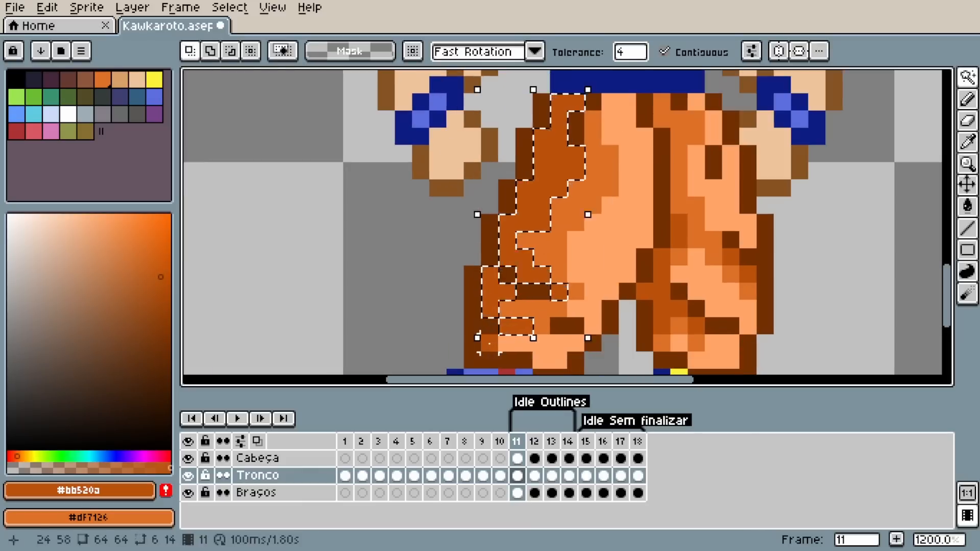
left_click(568, 442)
key("ctrl+v")
Copy the dark orange shadow of the right trouser leg from Tronco frame 11 onto frame 14.
left_click(517, 442)
left_click(679, 238)
key("ctrl+c")
left_click(570, 476)
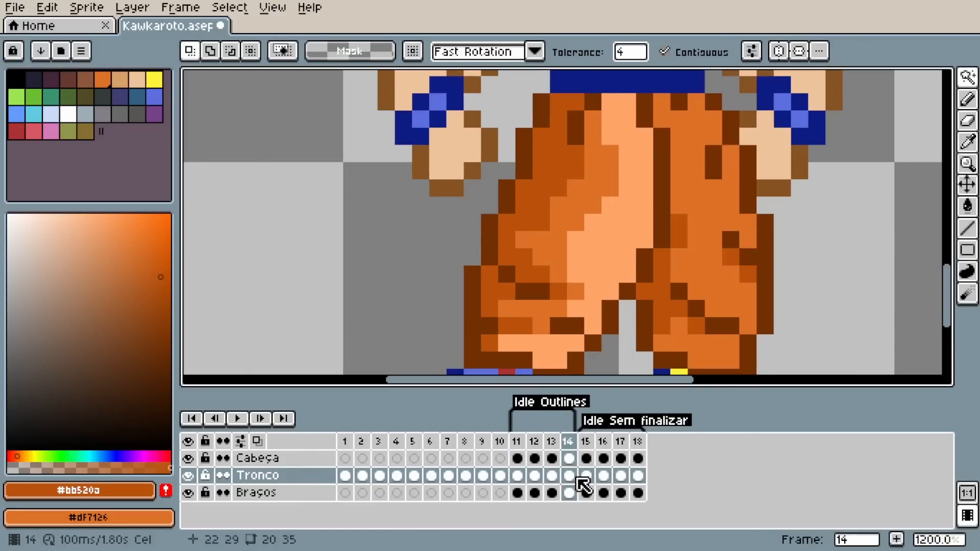
Copy the light orange highlight of the right trouser leg from Tronco frame 11 onto frame 14.
left_click(517, 443)
left_click(717, 202)
left_click(715, 290, "shift")
key("ctrl+c")
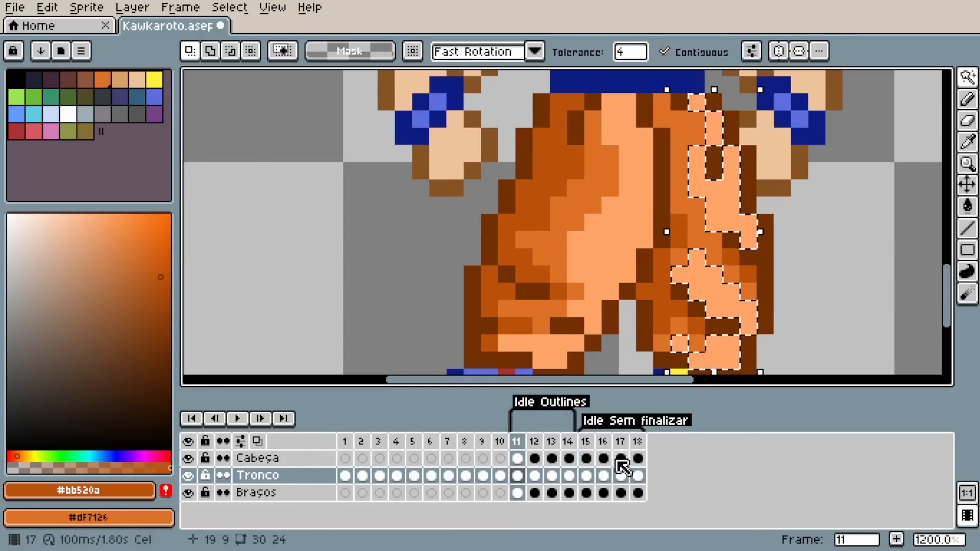
left_click(569, 443)
key("ctrl+v")
scroll(592, 280, "down", 3)
scroll(607, 309, "up", 3)
Paint the dark orange #bb520a shadow along the left trouser leg in Tronco frame 12, using frame 11 as reference.
left_click(517, 443)
left_click(534, 443)
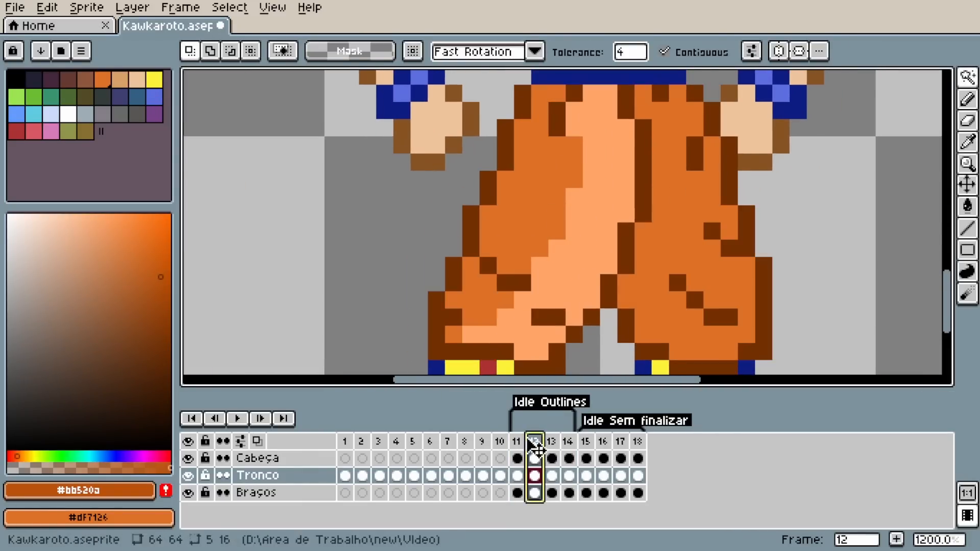
left_click(517, 442)
scroll(459, 291, "down", 2)
scroll(479, 237, "up", 1)
left_click(534, 443)
scroll(485, 229, "up", 2)
key("b")
left_click_drag(521, 189, 490, 275)
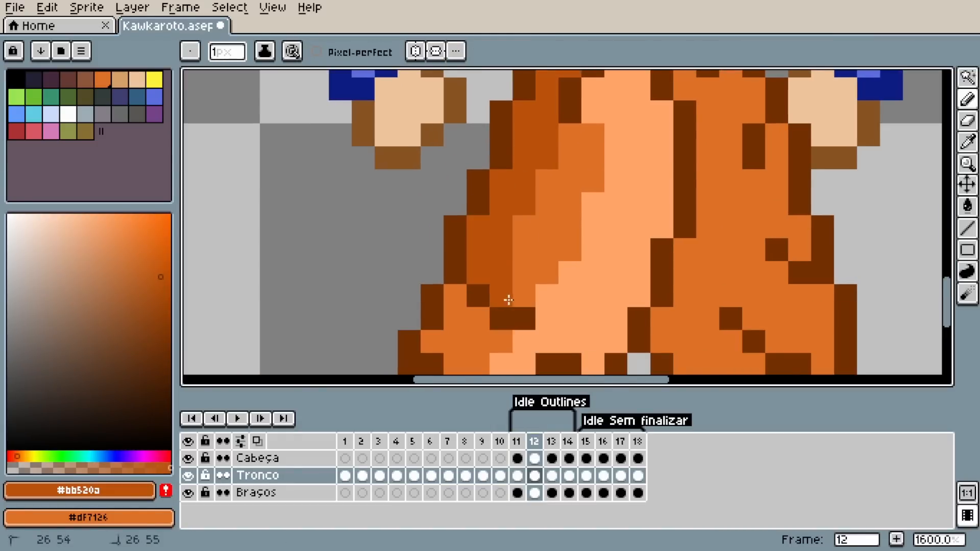
scroll(507, 286, "down", 1)
scroll(490, 234, "down", 1)
left_click(542, 190, "alt")
scroll(536, 230, "down", 1)
left_click(517, 442)
left_click(534, 443)
scroll(608, 217, "up", 1)
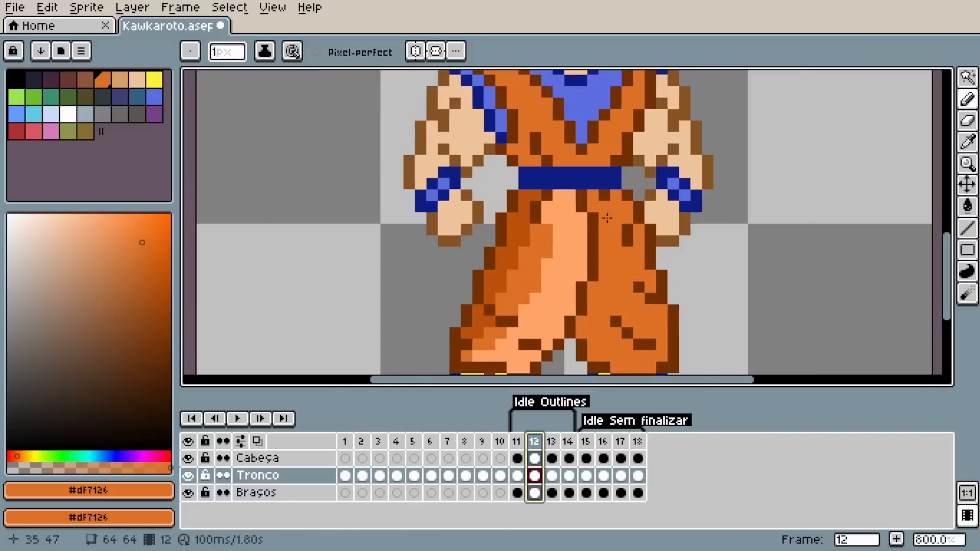
Paint the dark orange #bb520a shadow on the inner side of the right trouser leg in Tronco frame 12.
scroll(609, 255, "up", 2)
left_click(411, 135, "alt")
left_click(517, 443)
left_click(534, 443)
Paint the light orange #ffa466 highlight down the right trouser leg in Tronco frame 12.
left_click(498, 255, "alt")
key("ctrl+z")
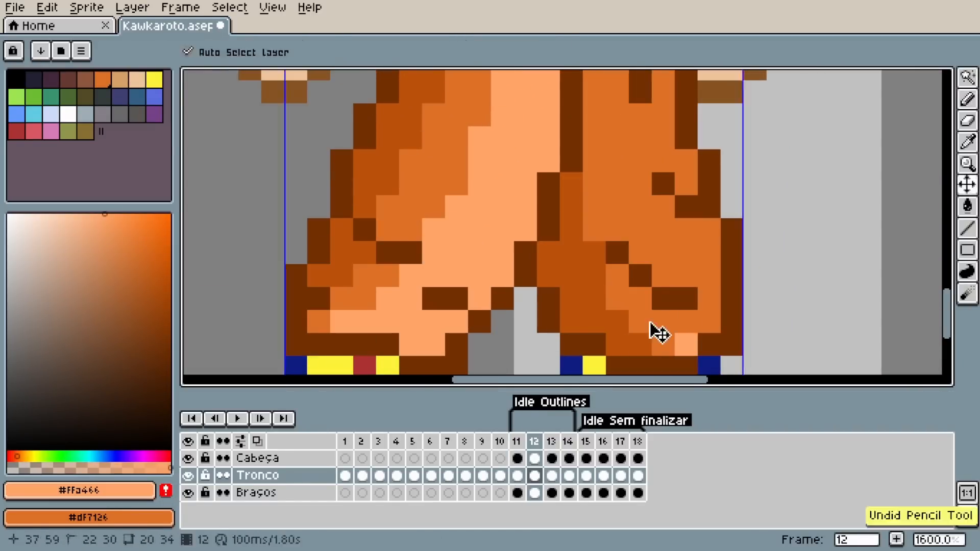
left_click_drag(686, 345, 694, 328)
left_click_drag(613, 132, 601, 304)
left_click_drag(605, 309, 592, 236)
right_click(631, 290, "alt")
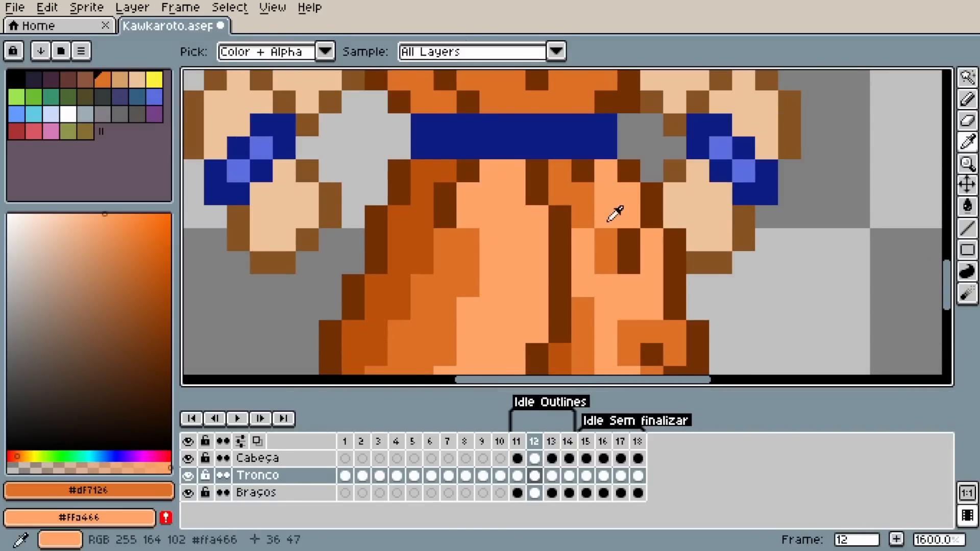
scroll(615, 213, "down", 4)
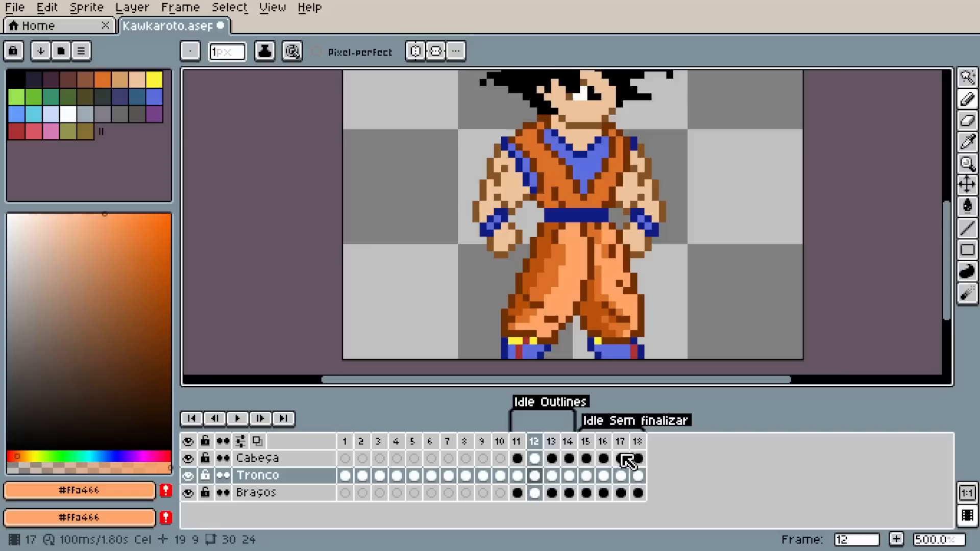
scroll(504, 334, "down", 2)
scroll(590, 197, "up", 4)
scroll(620, 232, "down", 4)
Copy the dark orange shadow of the left trouser leg from Tronco frame 12 onto frame 13.
left_click(552, 443)
scroll(624, 247, "up", 4)
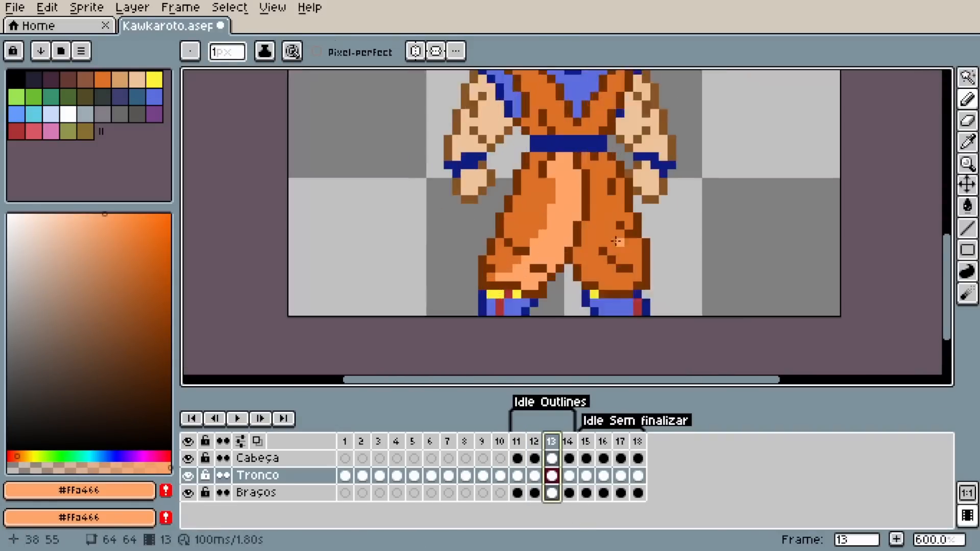
left_click(537, 474)
left_click(483, 207, "alt")
key("w")
left_click(480, 209)
left_click(460, 254, "shift")
left_click(552, 443)
key("ctrl+v")
key("ctrl+d")
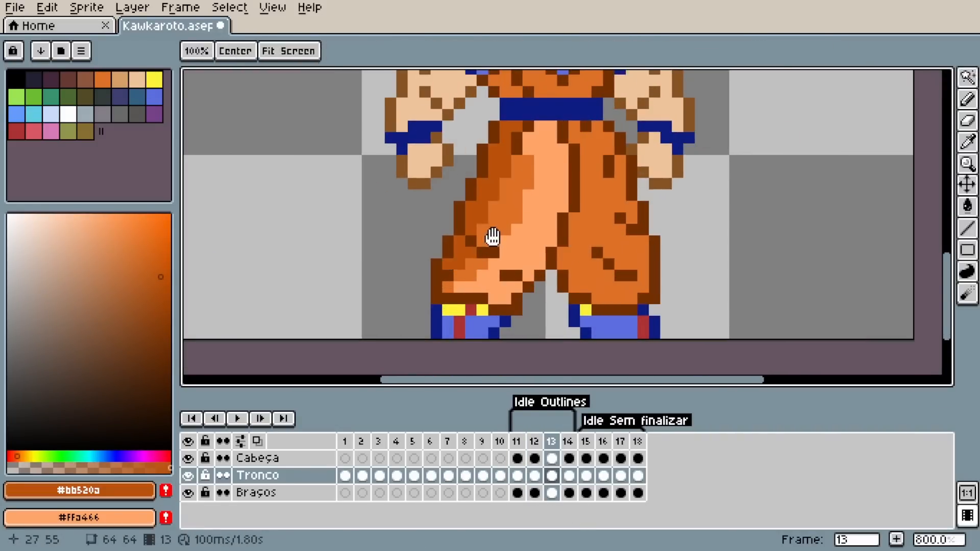
Copy the dark orange shadow of the right trouser leg from Tronco frame 12 onto frame 13.
scroll(487, 230, "up", 1)
left_click(536, 475)
left_click(631, 306)
left_click(551, 475)
key("ctrl+v")
Copy the light orange highlight of the right trouser leg from Tronco frame 12 onto frame 13.
left_click(535, 477)
left_click(710, 342)
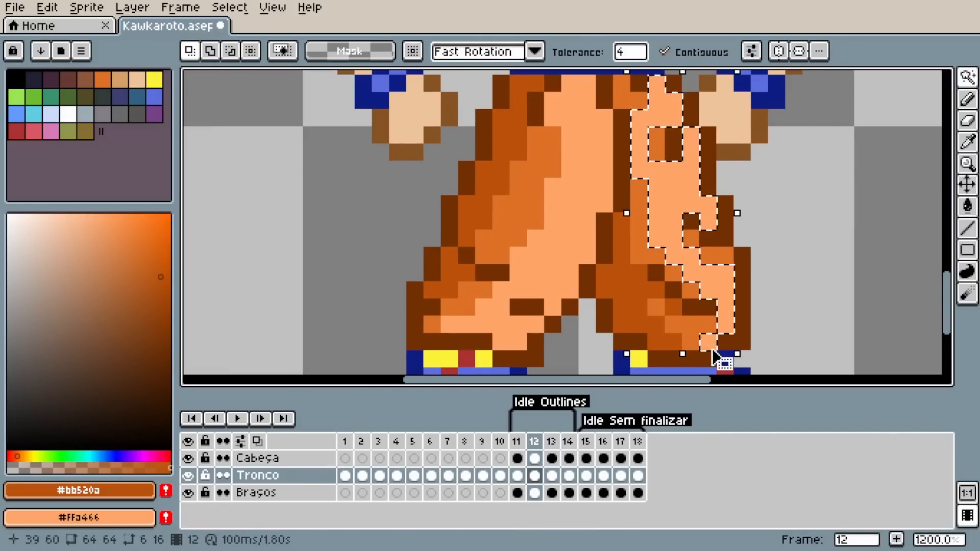
left_click(552, 476)
key("ctrl+v")
key("ctrl+d")
Play the idle animation to check the trouser shading, then stop it.
scroll(612, 260, "down", 1)
left_click(569, 475)
left_click(240, 422)
left_click(238, 420)
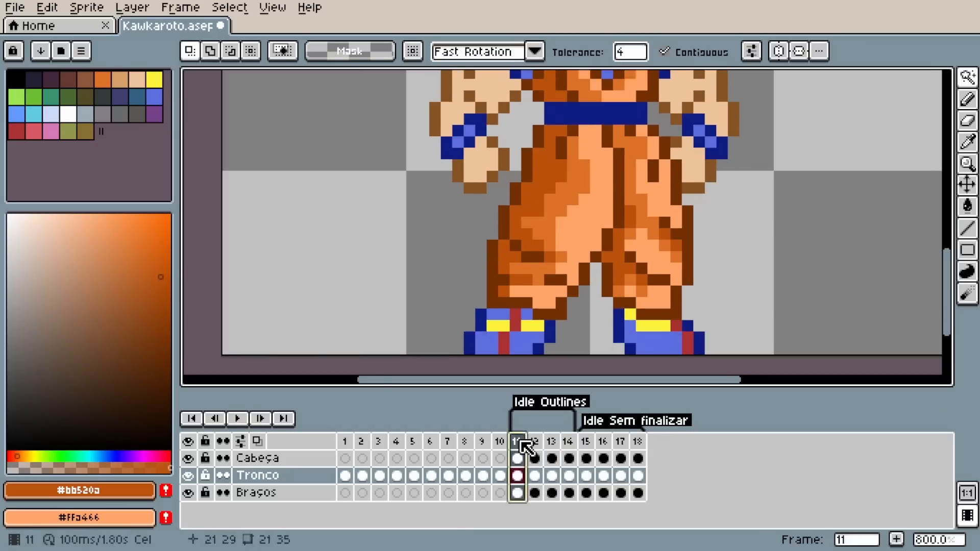
Retouch the upper part of the right trouser leg with light orange #ffa466 pixels in Tronco frames 12 and 13.
left_click(535, 474)
left_click(634, 179, "alt")
key("b")
left_click(641, 183, "alt")
left_click(631, 163)
left_click(551, 474)
left_click(631, 163)
left_click(631, 163, "alt")
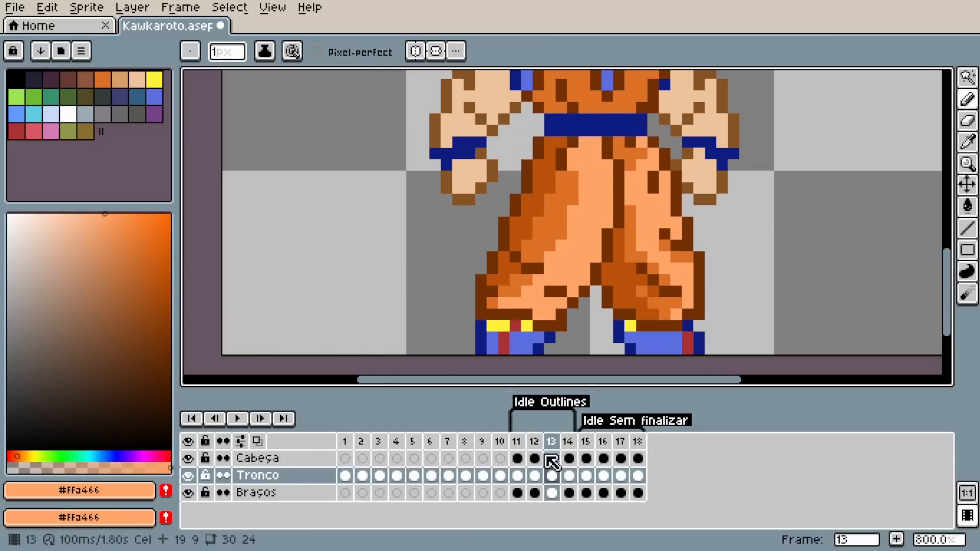
Retouch the fold at the right trouser leg's knee with #df7126 and #ffa466 pixels in Tronco frames 12 and 13.
left_click(570, 443)
left_click(534, 442)
left_click(664, 245, "alt")
left_click(641, 223)
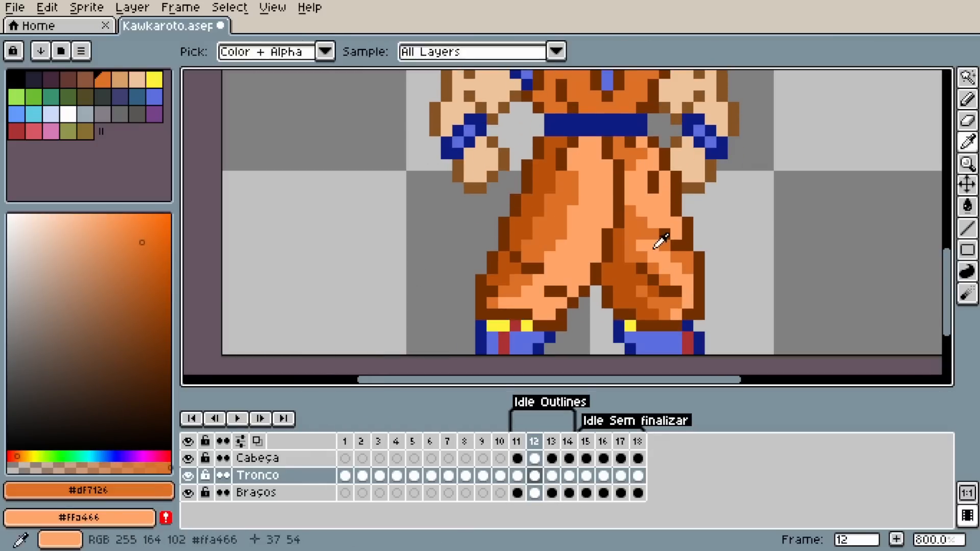
left_click(654, 246, "alt")
left_click(663, 245, "alt")
left_click_drag(641, 223, 651, 222)
scroll(666, 251, "down", 5)
scroll(608, 231, "up", 4)
key("Right")
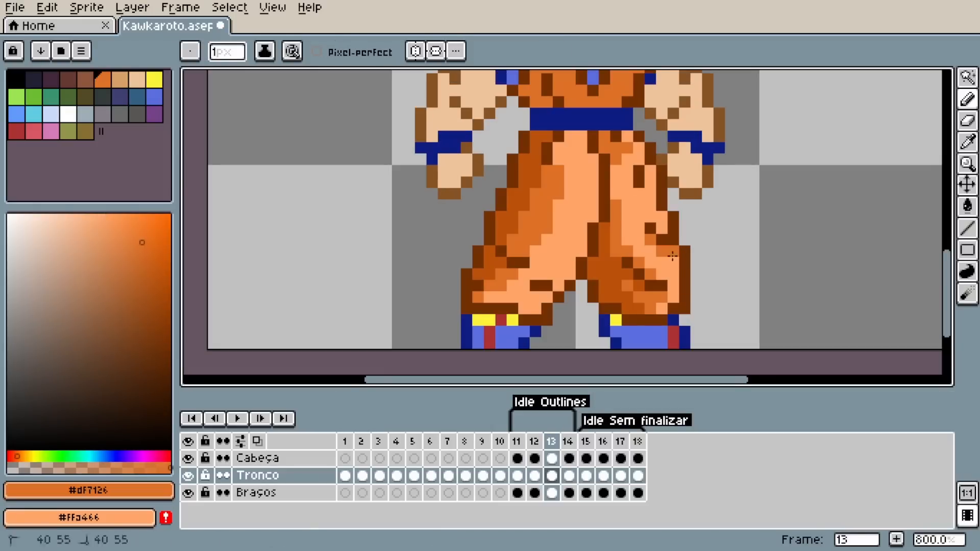
left_click(631, 216, "alt")
scroll(523, 272, "down", 3)
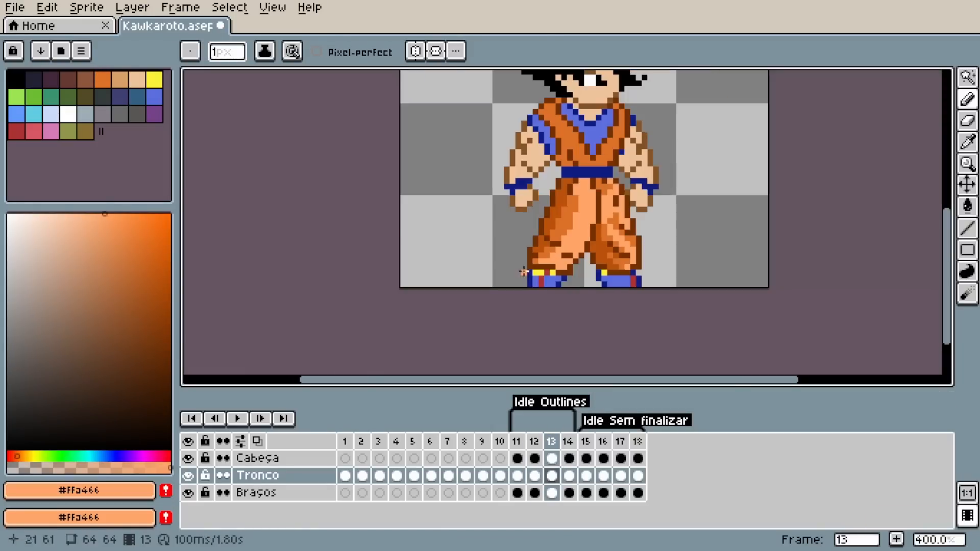
Retouch the lower folds of the left trouser leg with #ffa466 and #df7126 pixels in Tronco frame 13.
scroll(523, 242, "up", 5)
left_click(566, 234, "alt")
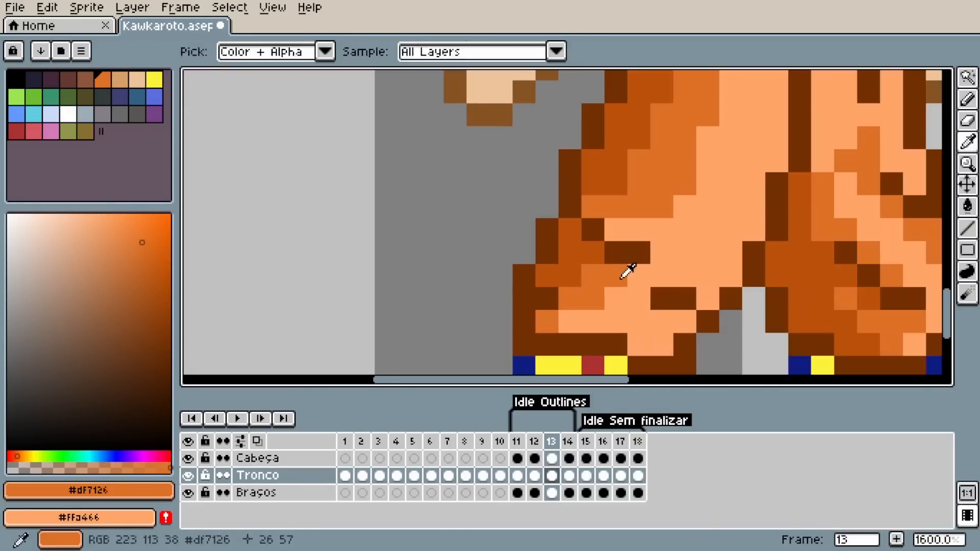
scroll(535, 279, "down", 6)
scroll(494, 247, "up", 4)
left_click(691, 339, "alt")
scroll(631, 339, "down", 4)
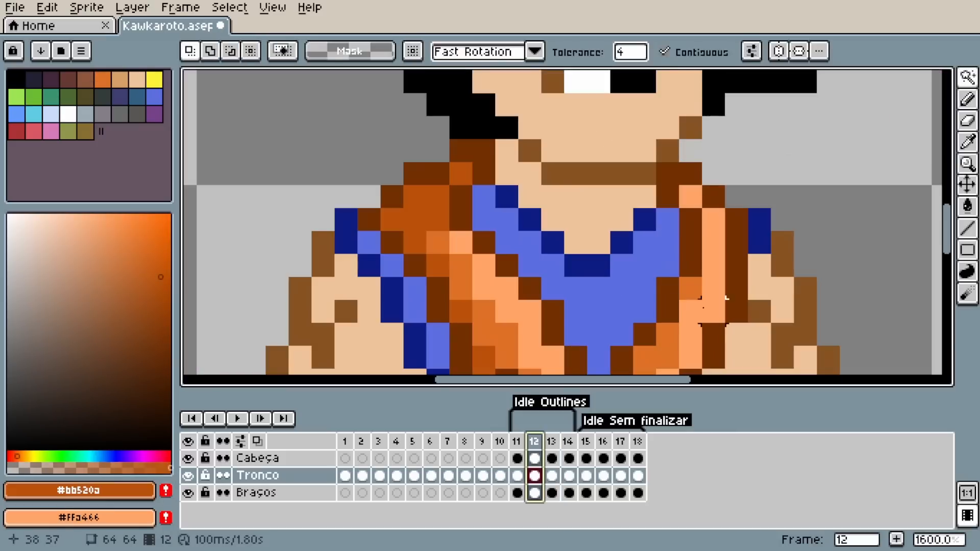
Add orange #df7126 pixels to the right shoulder strap of the torso in Tronco frames 12 and 13.
left_click(692, 294, "alt")
left_click(715, 255)
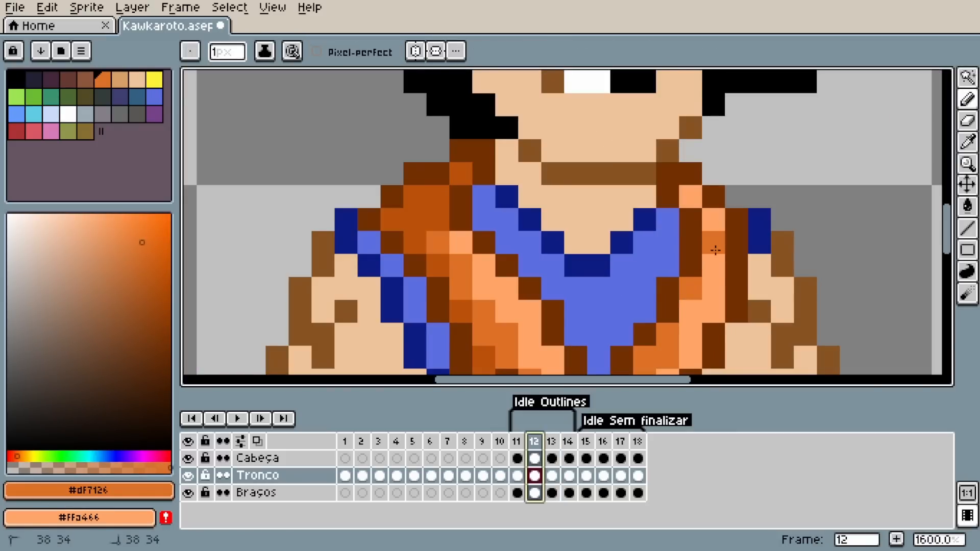
scroll(667, 276, "down", 3)
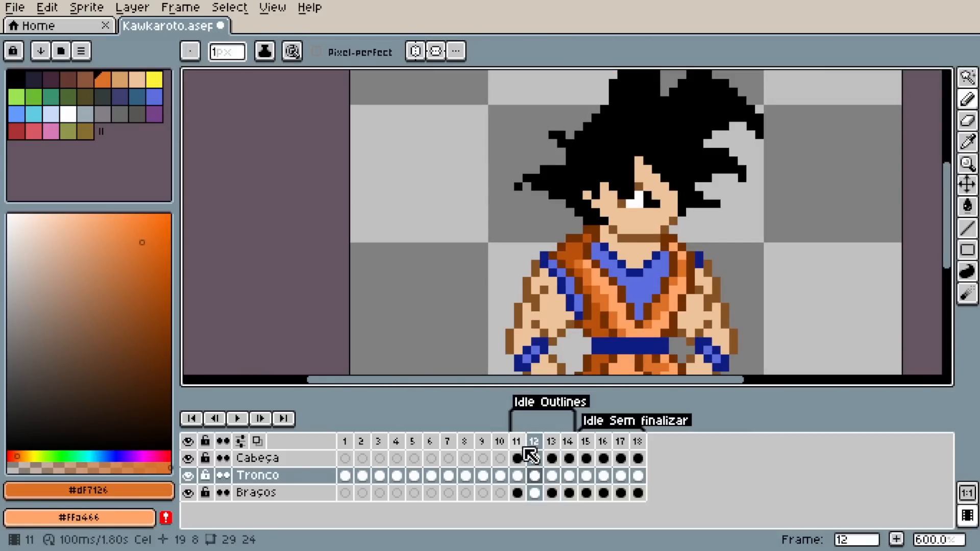
left_click(551, 442)
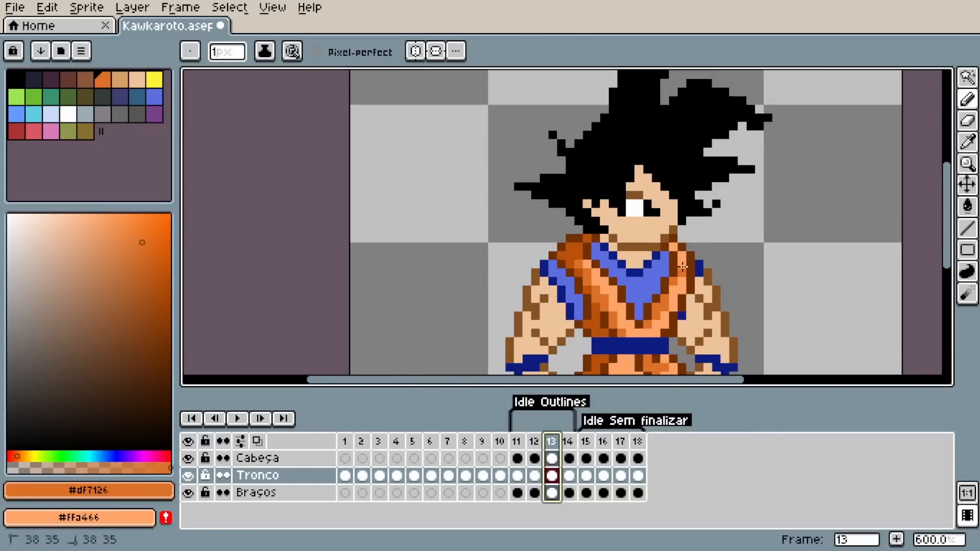
left_click(534, 443)
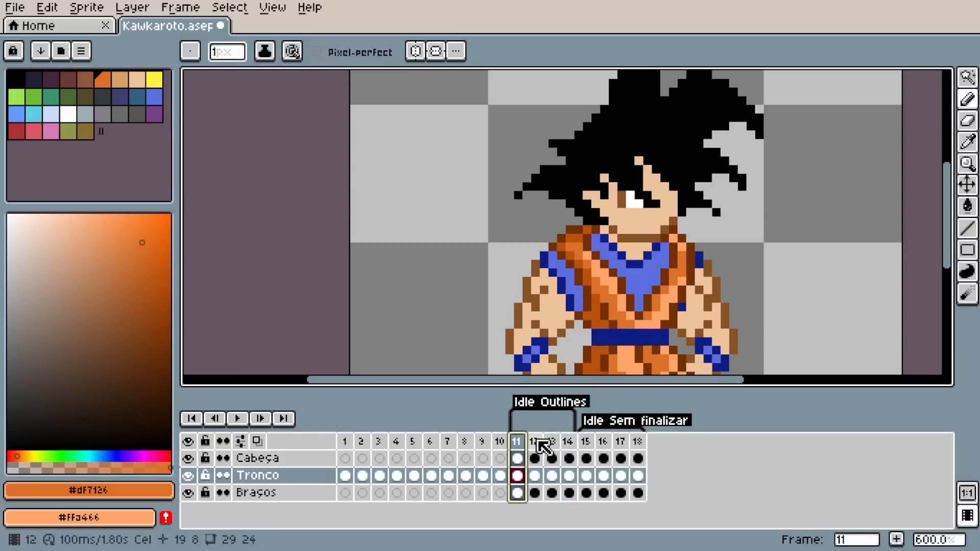
Lighten the top of the right shoulder strap with #ffa466 pixels in Tronco frames 14 and 11, comparing the neighbouring frames.
left_click(552, 443)
left_click(568, 443)
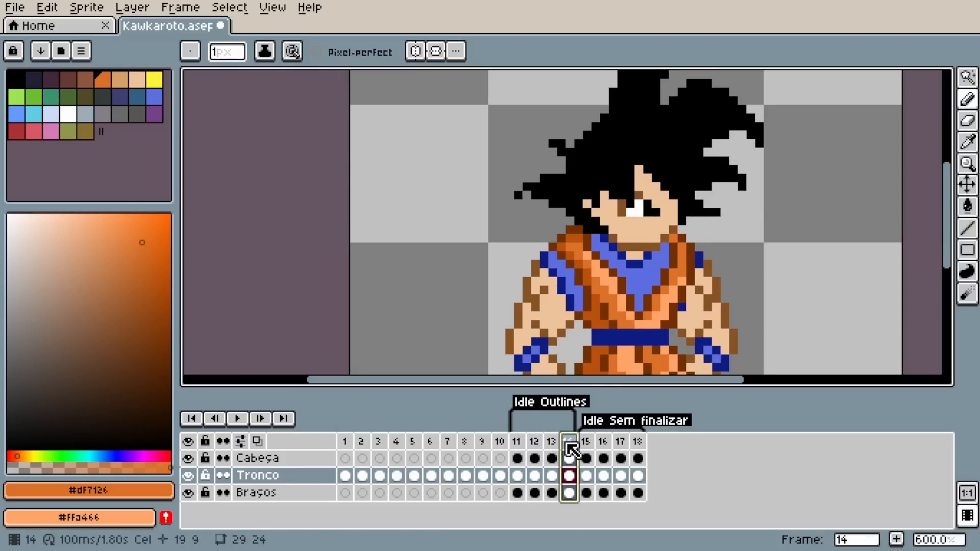
left_click(520, 441)
left_click(569, 457)
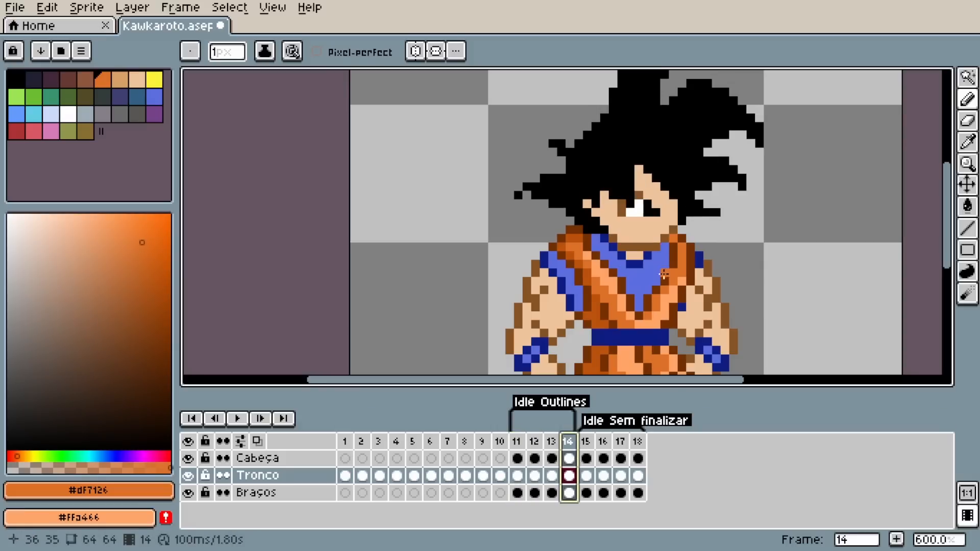
left_click(681, 245, "alt")
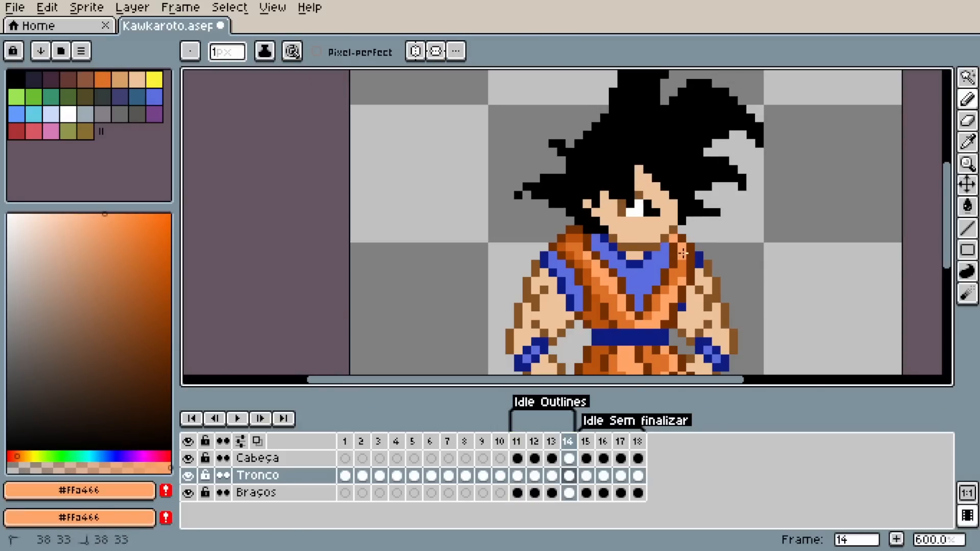
left_click(519, 443)
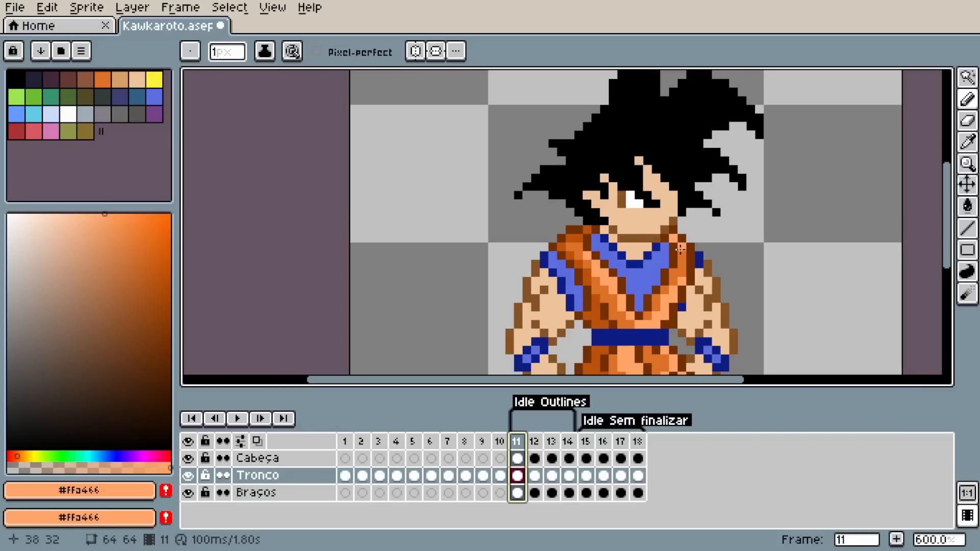
left_click(540, 442)
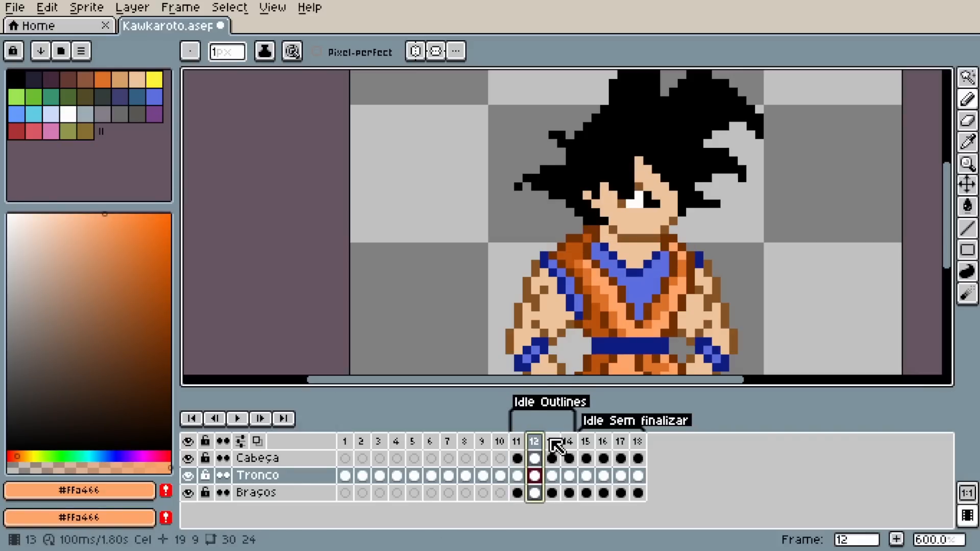
left_click(519, 442)
Play the idle animation at a small zoom level to check the torso and trouser shading.
scroll(509, 320, "down", 3)
left_click_drag(509, 320, 509, 271)
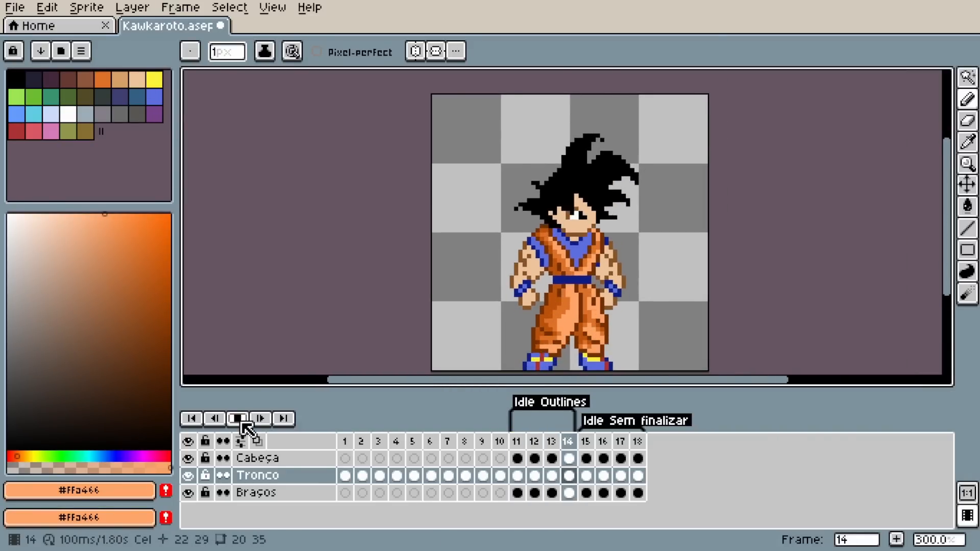
scroll(278, 339, "down", 2)
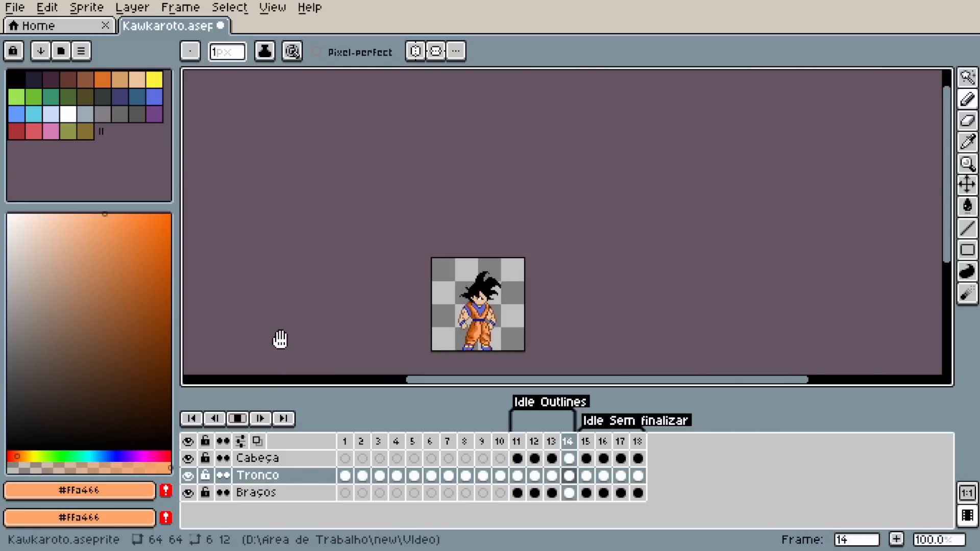
Pick the light skin colour #fddec1, hide the Tronco and Cabeça layers, and select the arms on Braços frame 11.
scroll(455, 323, "up", 9)
left_click(603, 271, "alt")
key("Right")
key("ctrl+z")
left_click(188, 475)
left_click(188, 458)
scroll(556, 91, "down", 1)
left_click(589, 199, "ctrl")
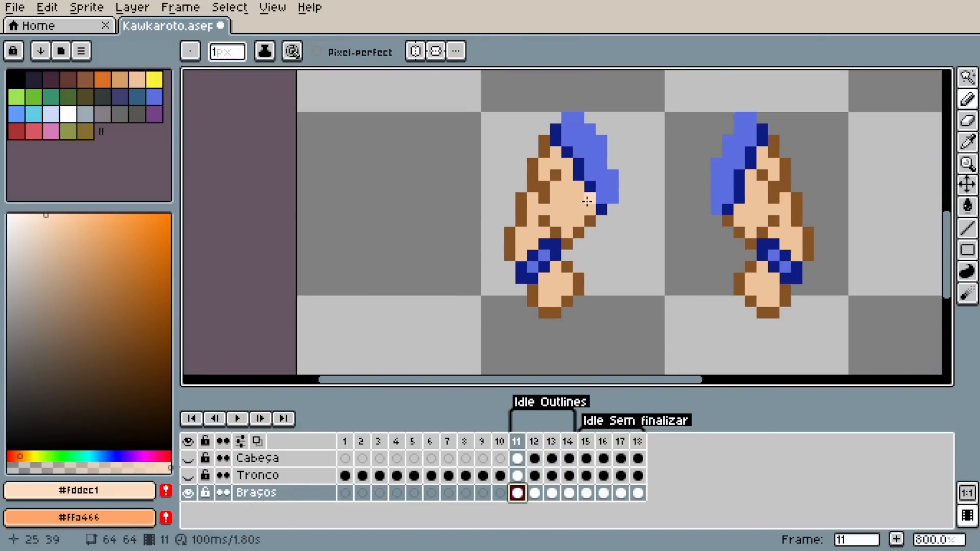
Paint the light skin #fddec1 highlights on the left arm and hand in Braços frame 11.
scroll(590, 200, "up", 2)
mouse_move(568, 172)
left_mouse_down()
mouse_move(532, 238)
mouse_move(643, 186)
left_mouse_up()
left_click(588, 188)
left_click_drag(611, 212, 588, 234)
scroll(573, 252, "down", 2)
scroll(714, 270, "up", 1)
left_click_drag(518, 260, 534, 294)
left_click_drag(663, 214, 567, 272)
Paint the light skin #fddec1 highlights on the right arm and hand in Braços frame 11.
left_click(750, 163)
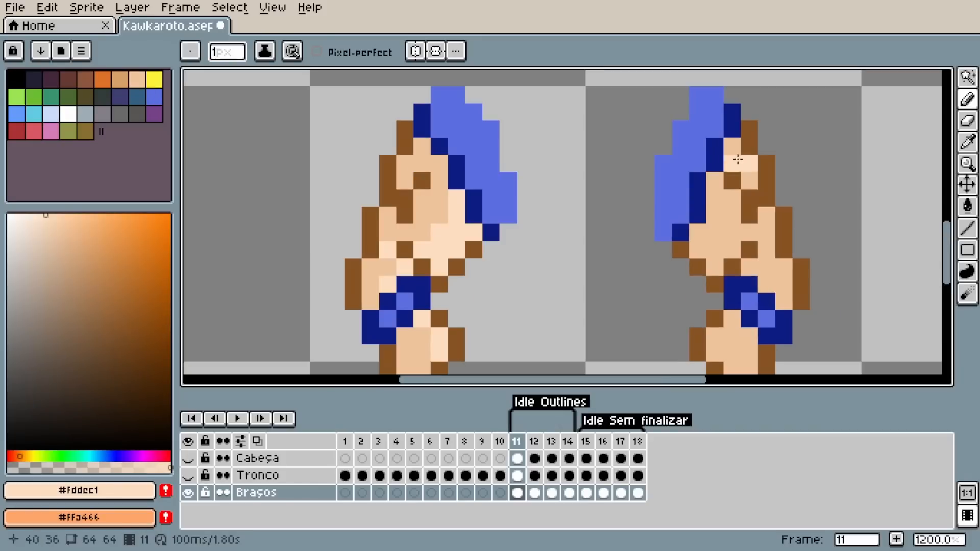
left_click_drag(749, 232, 783, 267)
scroll(681, 246, "down", 3)
left_click_drag(649, 248, 599, 204)
Paint the light skin #fddec1 highlights on both arms in Braços frame 13, using frame 11 as reference.
left_click(551, 442)
left_click(517, 441)
left_click(551, 441)
scroll(618, 218, "up", 3)
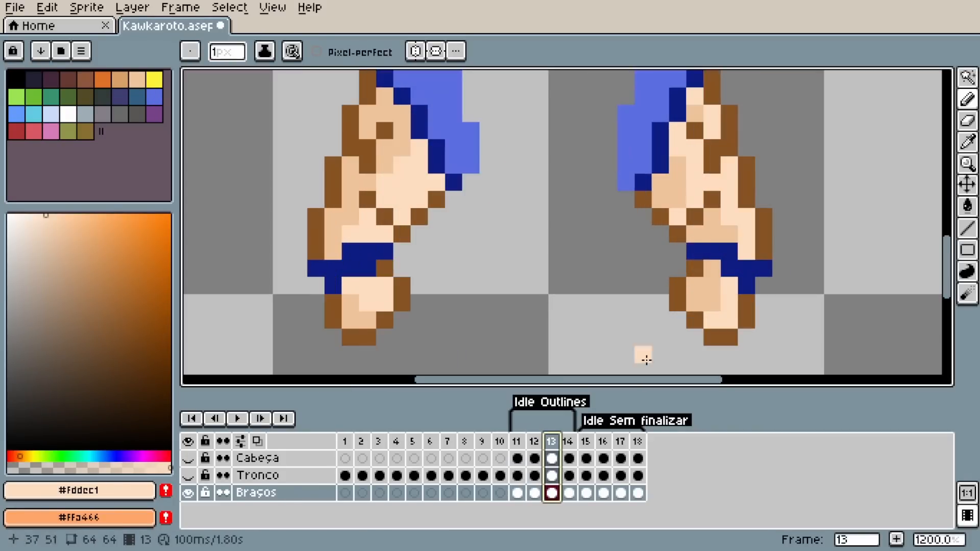
left_click(712, 217, "alt")
scroll(690, 187, "down", 2)
Pick the skin shadow colour #cd9967 from Tronco frame 10 and paint the arm shadows with it in Braços frame 11.
left_click(517, 493)
left_click(517, 476)
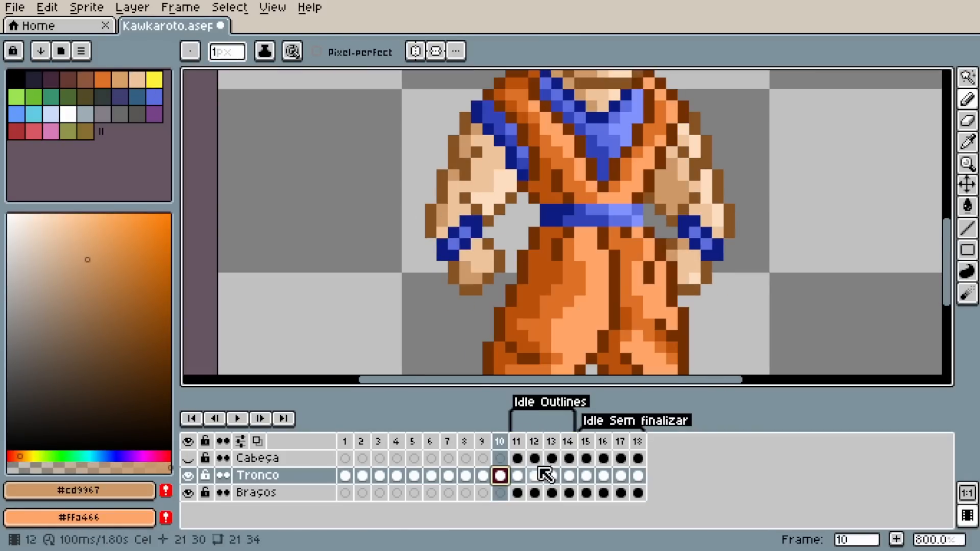
left_click(517, 492)
scroll(442, 211, "up", 2)
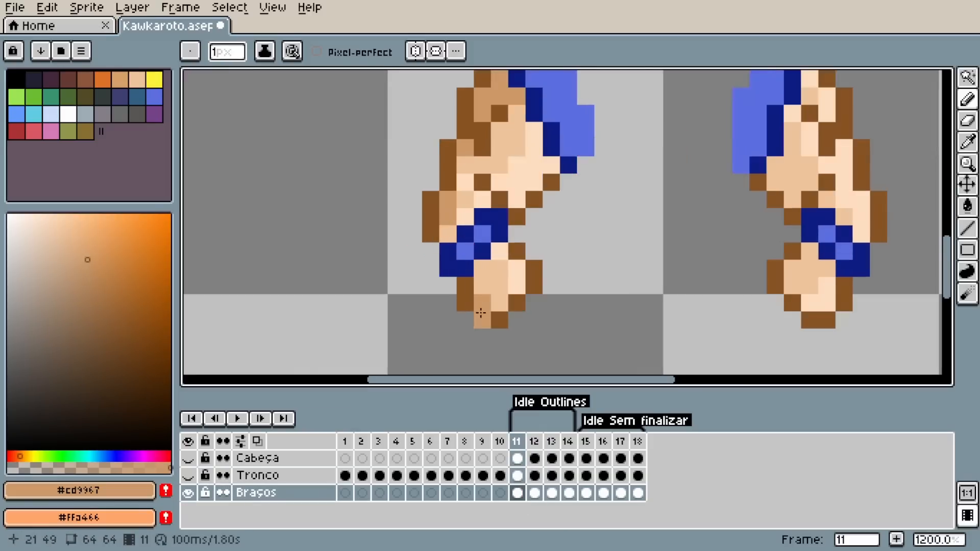
scroll(429, 275, "down", 4)
scroll(619, 339, "up", 4)
scroll(612, 249, "down", 3)
Paint the skin shadows with #cd9967 on both arms in Braços frame 13.
key("w")
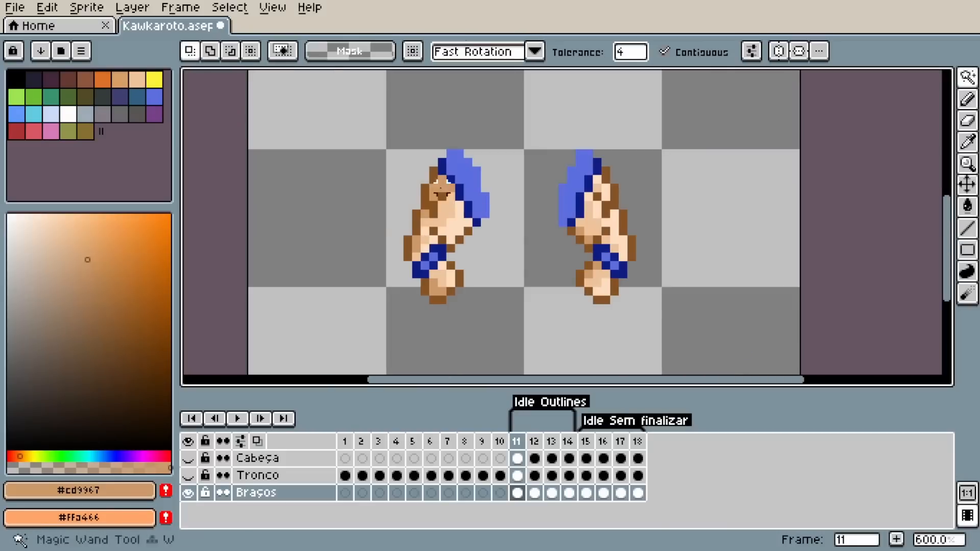
left_click(552, 493)
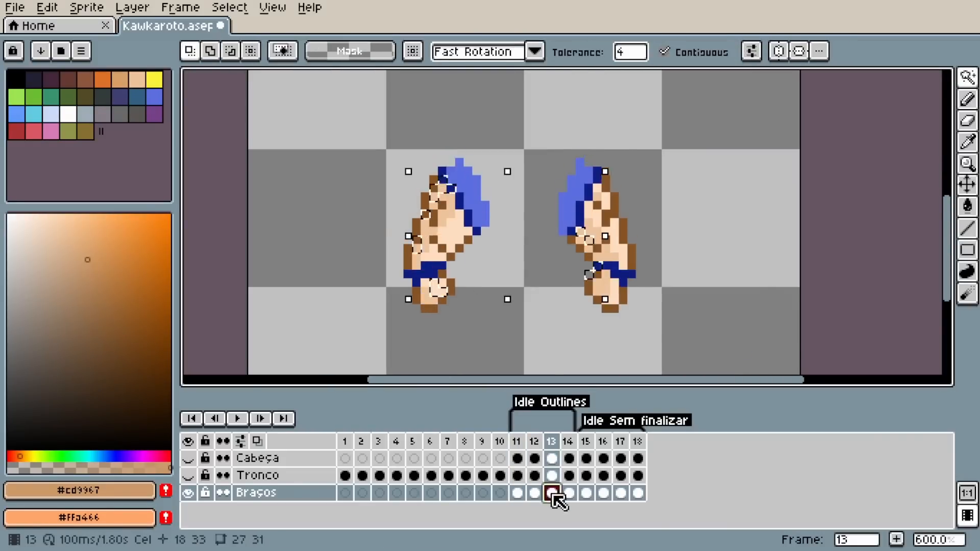
scroll(449, 192, "up", 4)
key("b")
left_click_drag(799, 301, 442, 259)
left_click_drag(521, 153, 536, 249)
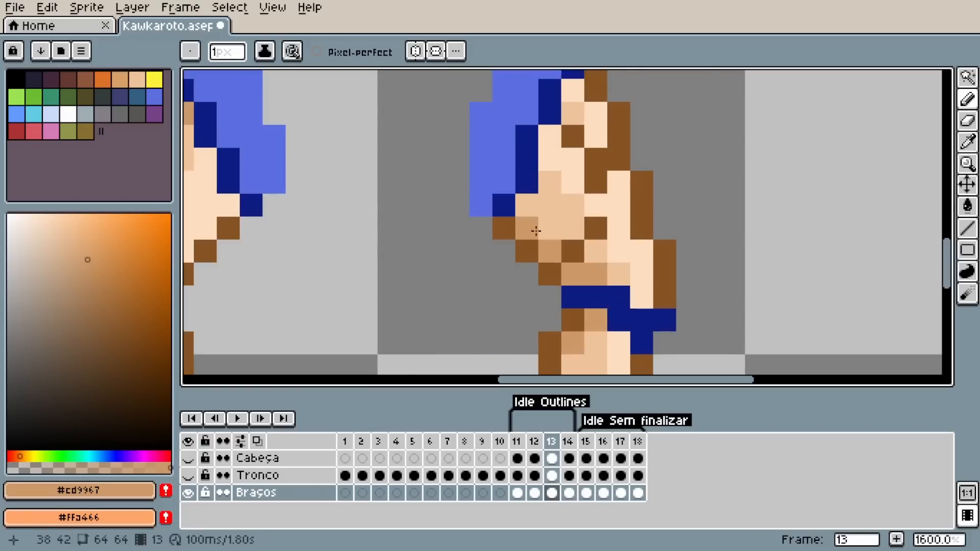
Isolate the Cabeça layer and shade the large hair spike in frame 11 with the dark grey #181818.
left_click(188, 459, "alt")
left_click(517, 459)
scroll(603, 229, "down", 3)
left_click(599, 229, "alt")
scroll(595, 222, "up", 2)
key("e")
left_click(517, 441)
left_click(578, 240, "alt")
key("b")
left_click_drag(595, 241, 565, 210)
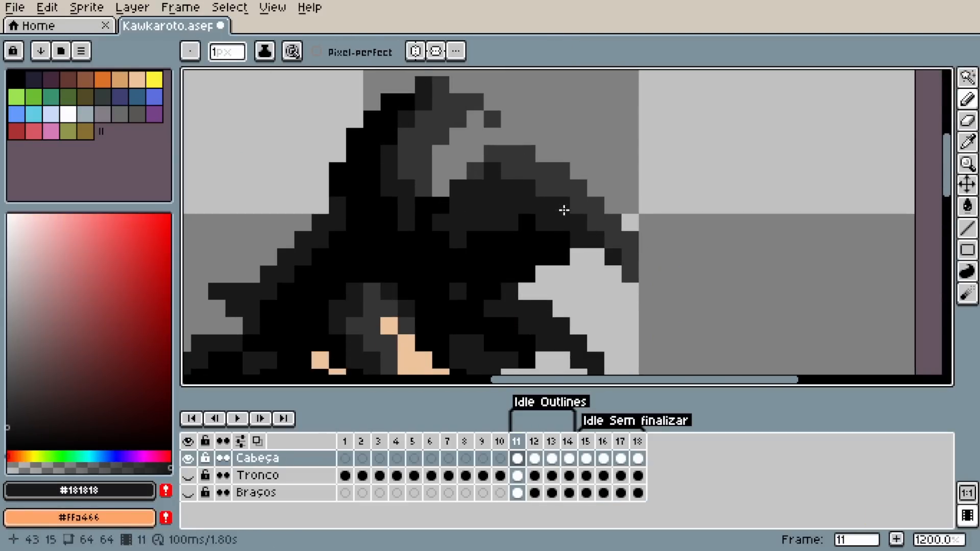
Pick the lighter grey #343434 and add a highlight to the hair in Cabeça frame 11.
scroll(548, 269, "down", 1)
left_click(519, 443)
left_click(568, 442)
left_click(517, 442)
scroll(535, 332, "up", 2)
left_click(624, 338, "alt")
left_click(624, 330)
Match the #343434 hair highlights between Cabeça frames 14 and 11, then play the animation to check them.
left_click(568, 441)
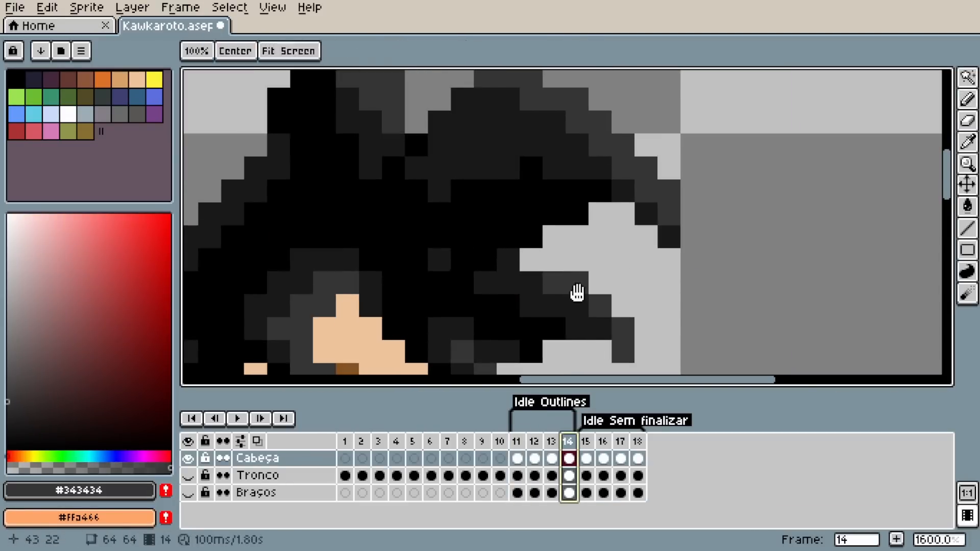
left_click_drag(578, 291, 615, 132)
left_click(517, 442)
left_click_drag(536, 204, 518, 309)
left_click(568, 441)
left_click(521, 446)
scroll(483, 294, "down", 3)
left_click(243, 417)
scroll(315, 259, "down", 2)
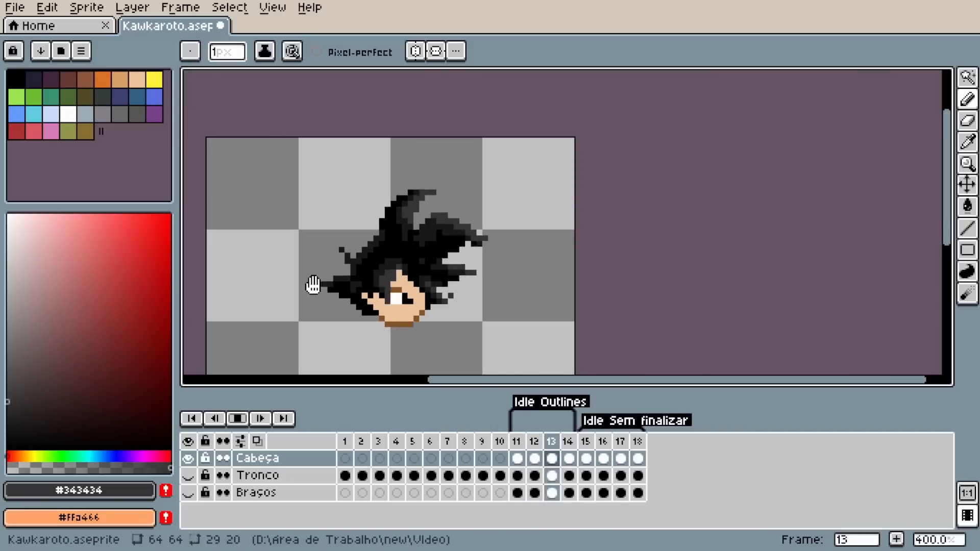
left_click_drag(310, 284, 407, 337)
left_click(244, 418)
Retouch the top hair tuft in Cabeça frame 11 with the dark grey #181818.
left_click(518, 442)
scroll(545, 233, "up", 5)
left_click(545, 233, "alt")
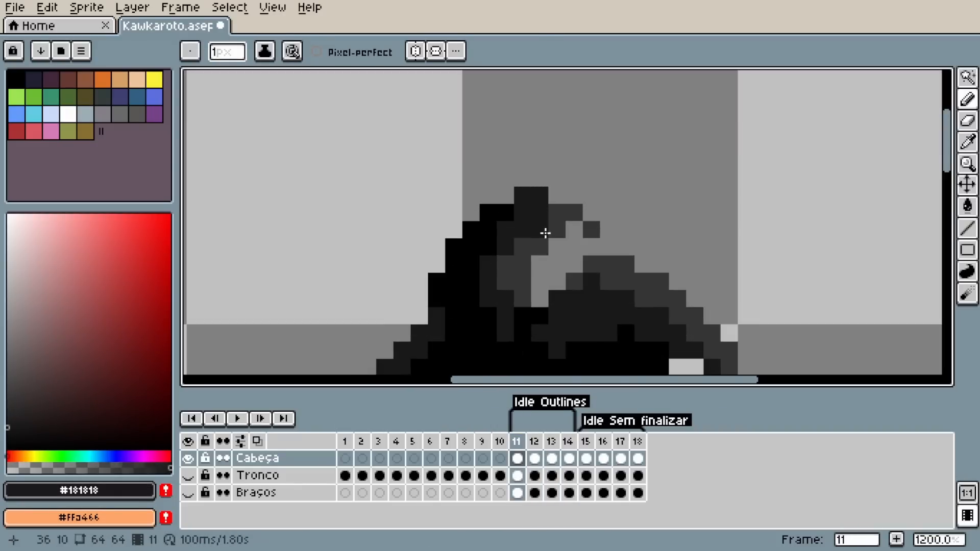
scroll(540, 199, "down", 5)
Retouch the top hair tuft in Cabeça frames 13 and 14 with #181818 and #343434, and play the animation.
left_click(534, 441)
left_click(552, 442)
scroll(525, 207, "up", 5)
left_click(531, 235, "alt")
left_click(569, 442)
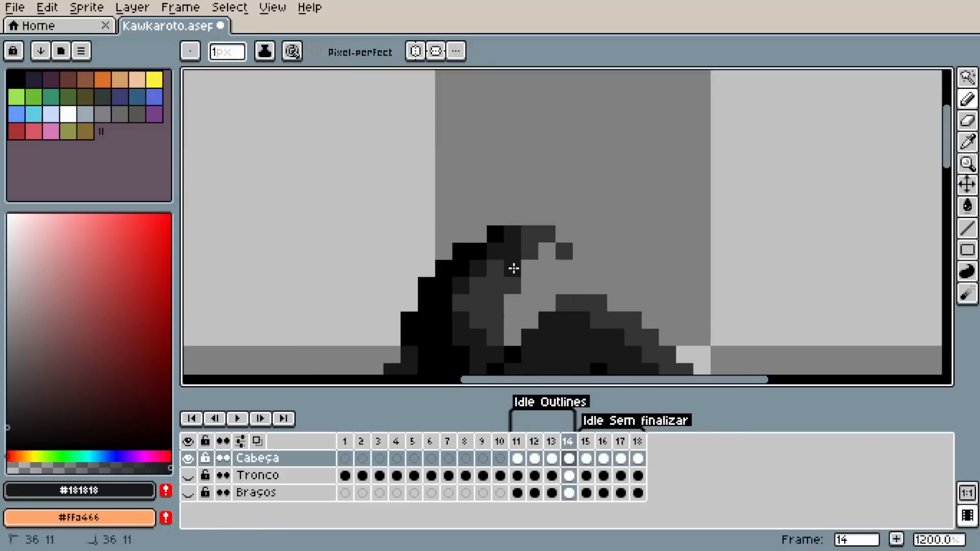
scroll(536, 205, "up", 1)
left_click(524, 254, "alt")
scroll(527, 179, "down", 4)
left_click(518, 443)
left_click(554, 443)
left_click(238, 419)
scroll(303, 317, "down", 1)
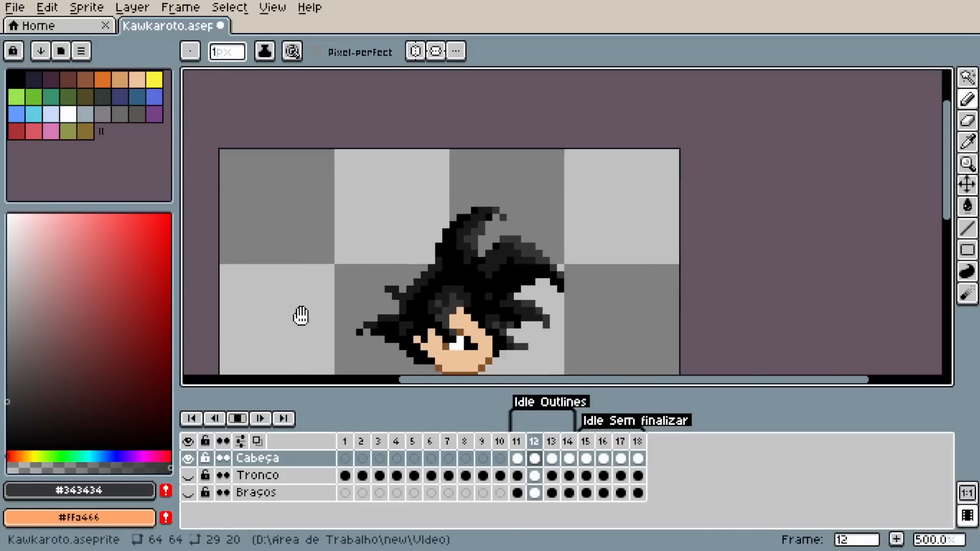
left_click(239, 418)
Play the animation and go through Cabeça frames 11 to 14 to check the hair shading.
left_click(517, 442)
scroll(475, 286, "up", 4)
key("Return")
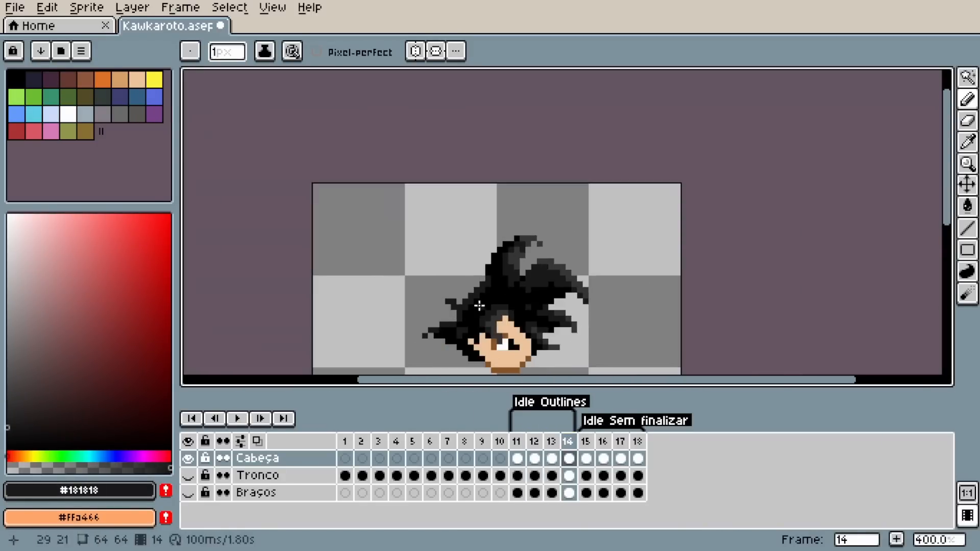
scroll(345, 307, "down", 5)
left_click(240, 417)
scroll(579, 337, "up", 4)
left_click(534, 442)
left_click(552, 442)
left_click(568, 443)
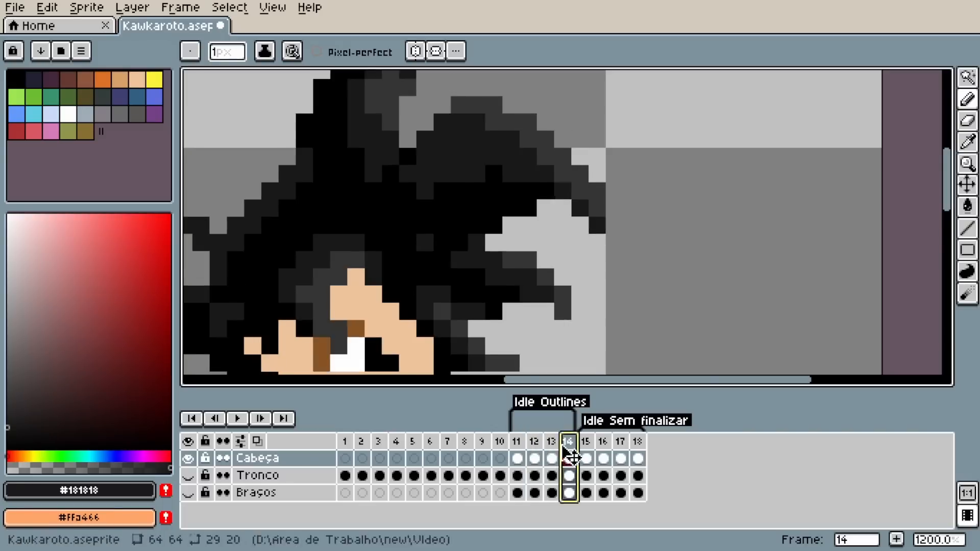
scroll(586, 275, "down", 2)
left_click(238, 419)
left_click(238, 419)
scroll(521, 211, "up", 2)
left_click(517, 442)
left_click(534, 443)
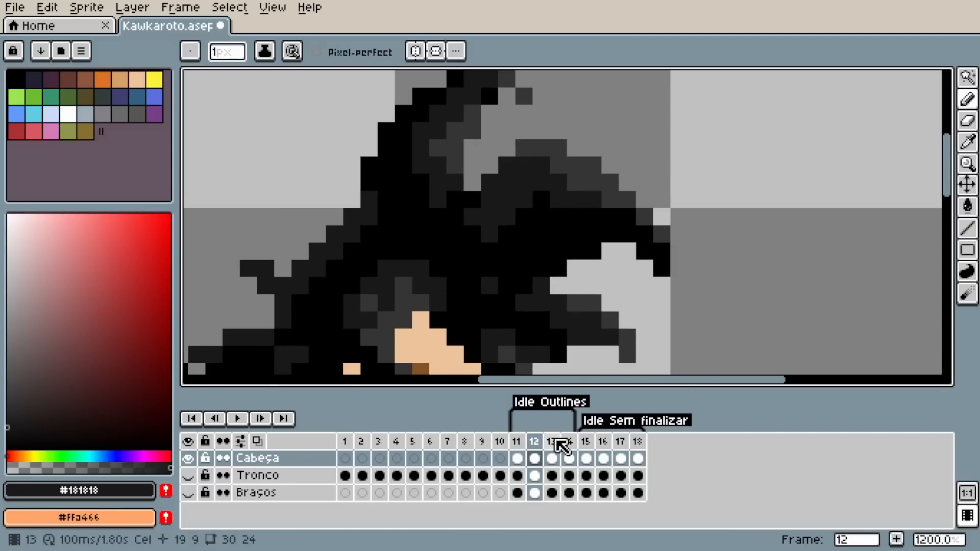
Pick black #000000 and paint the shadow inside the large hair spike in Cabeça frames 13 and 14.
left_click(553, 443)
left_click(532, 231, "alt")
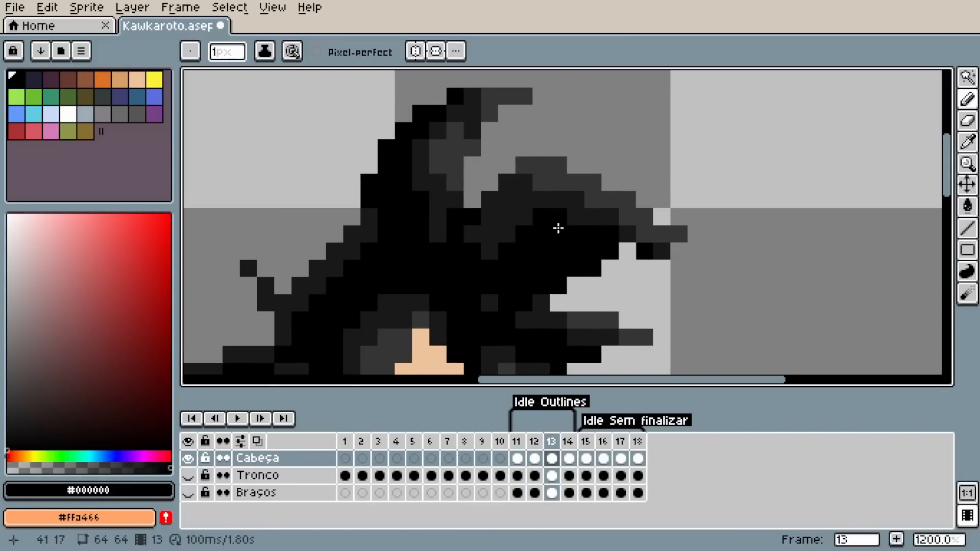
left_click(569, 442)
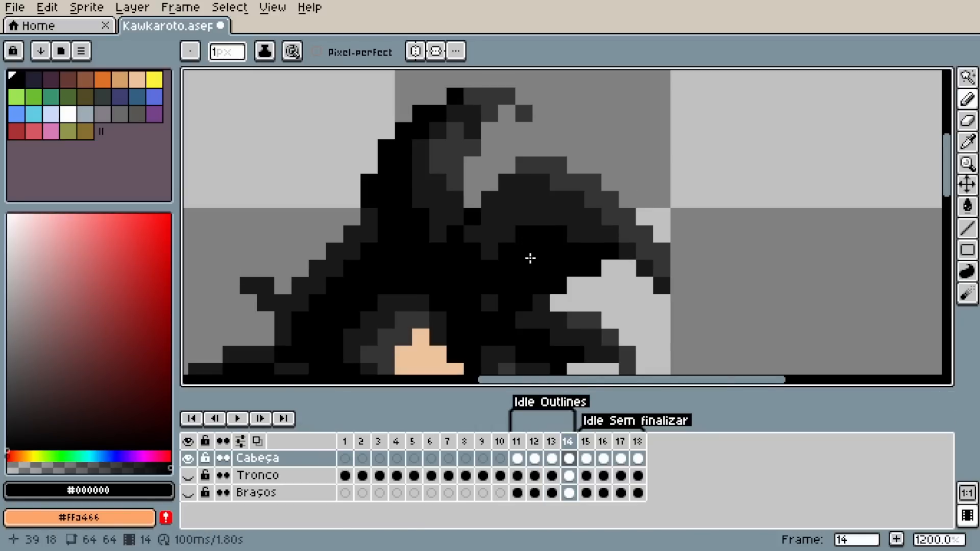
left_click(552, 443)
left_click(570, 443)
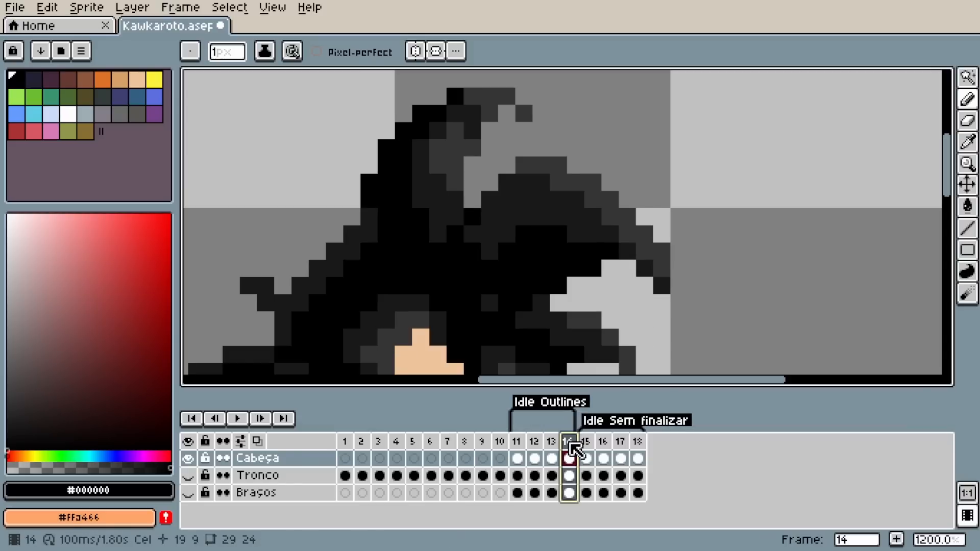
Add a #343434 highlight on top of the large hair spike in Cabeça frame 14 and play the animation.
left_click(557, 171, "alt")
left_click(547, 180)
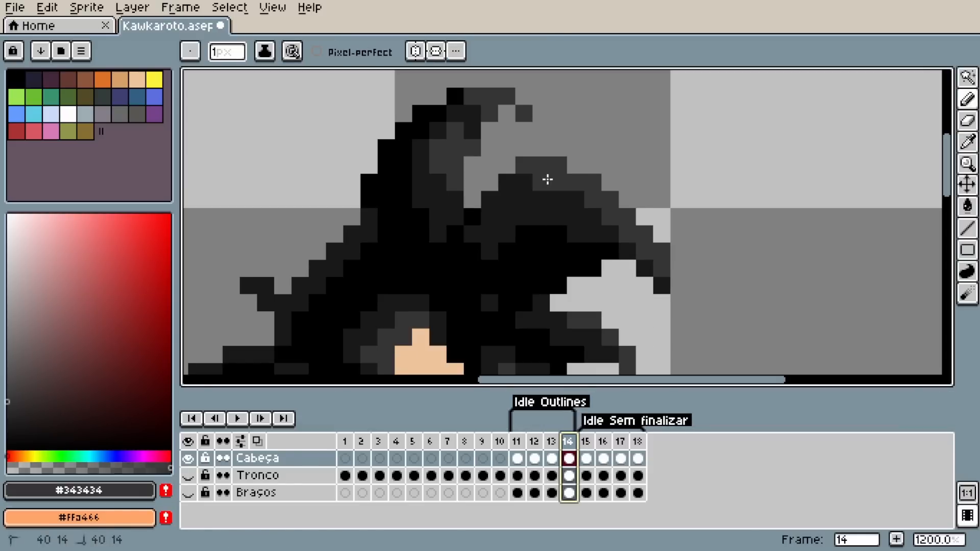
scroll(365, 330, "down", 4)
left_click(243, 420)
left_click(243, 420)
Paint the black #000000 shadow inside the large hair spike in Cabeça frames 11 and 12.
scroll(408, 286, "up", 5)
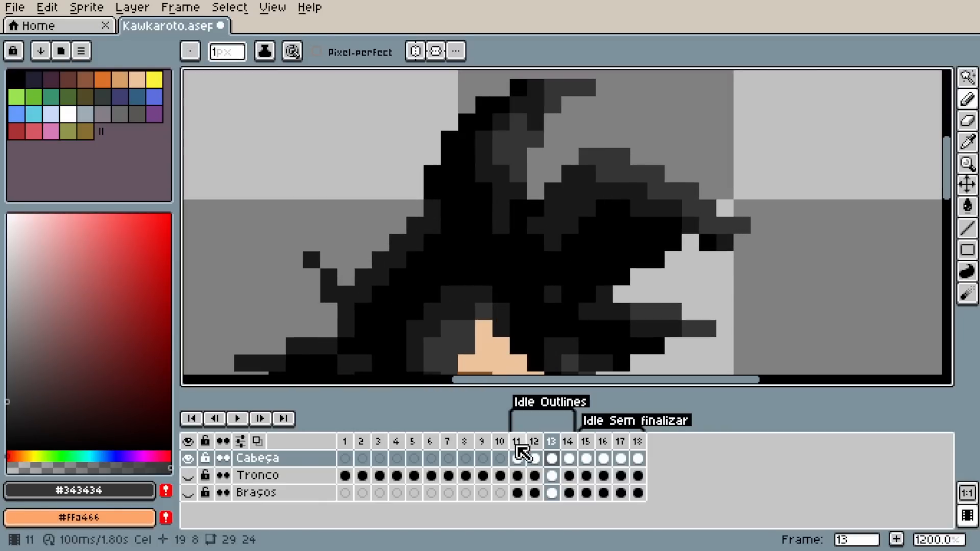
left_click(517, 442)
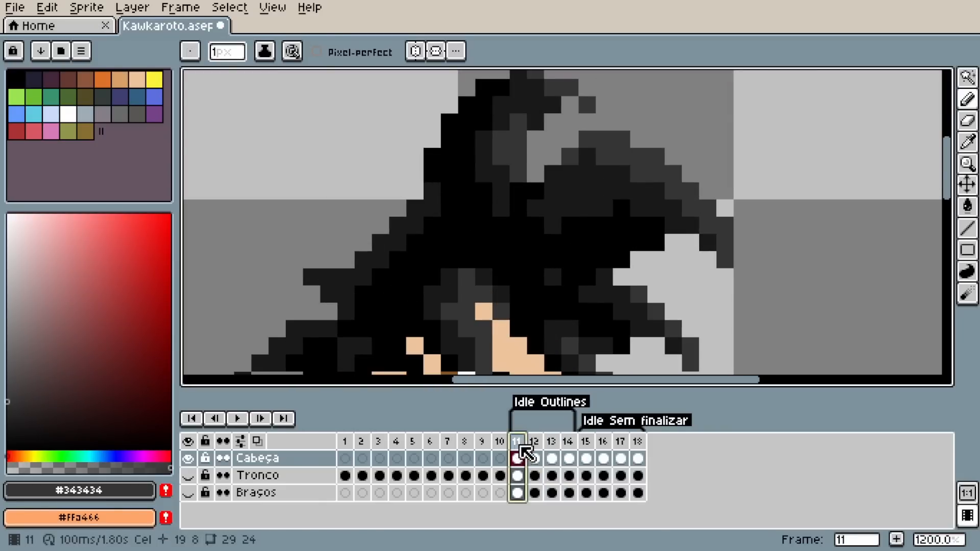
left_click(616, 206, "alt")
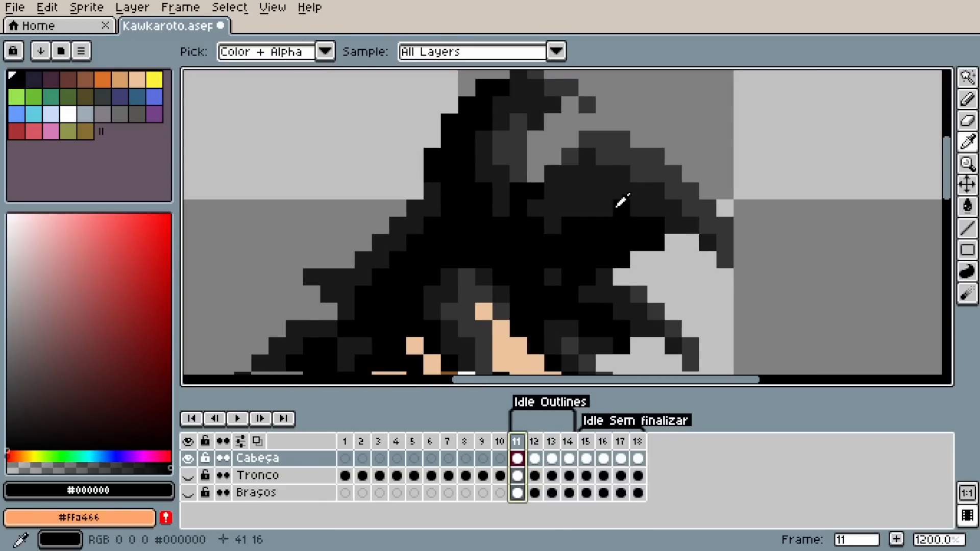
left_click(610, 208)
left_click(534, 442)
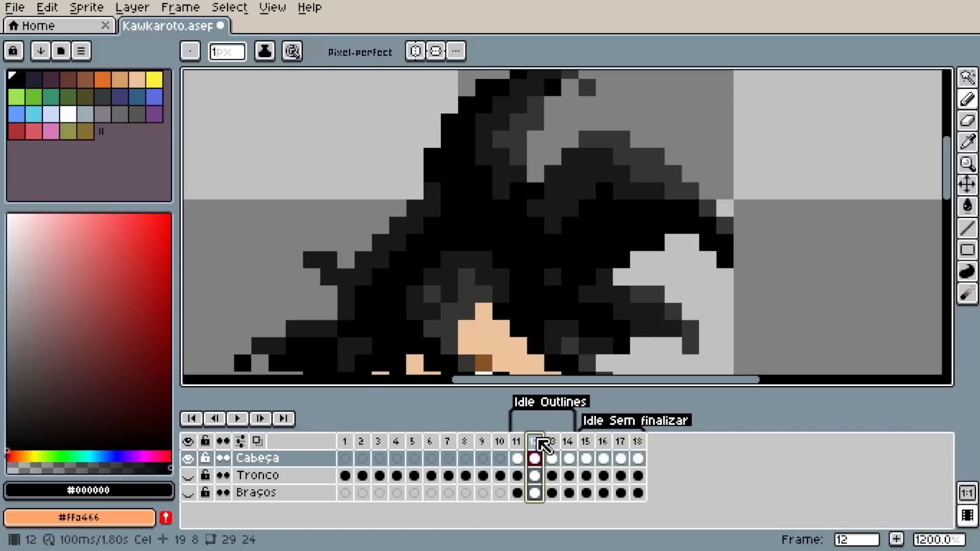
left_click(601, 192)
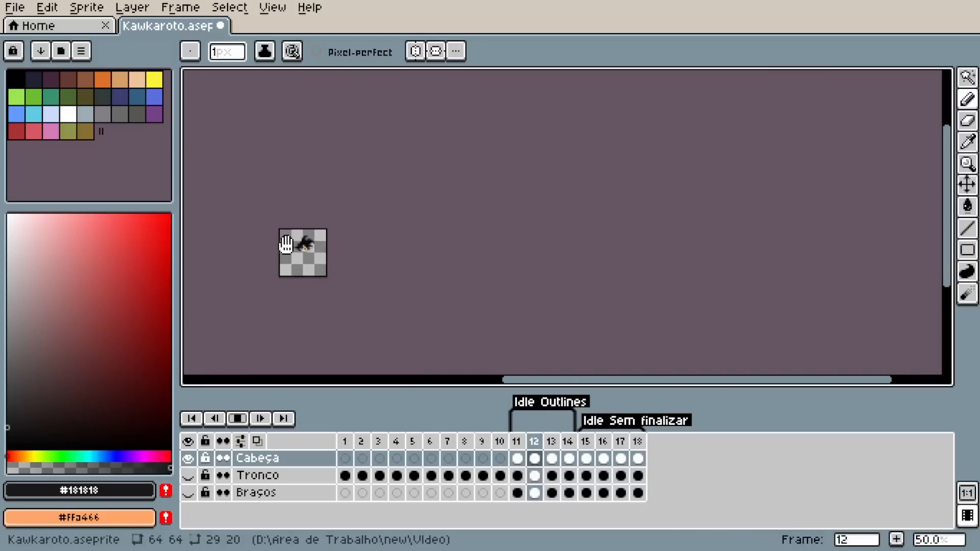
Shade the white of the eye with #d4caca in Cabeça frames 11 to 14, using Tronco frame 10 as reference.
scroll(426, 247, "up", 6)
left_click(500, 475)
left_click(535, 458)
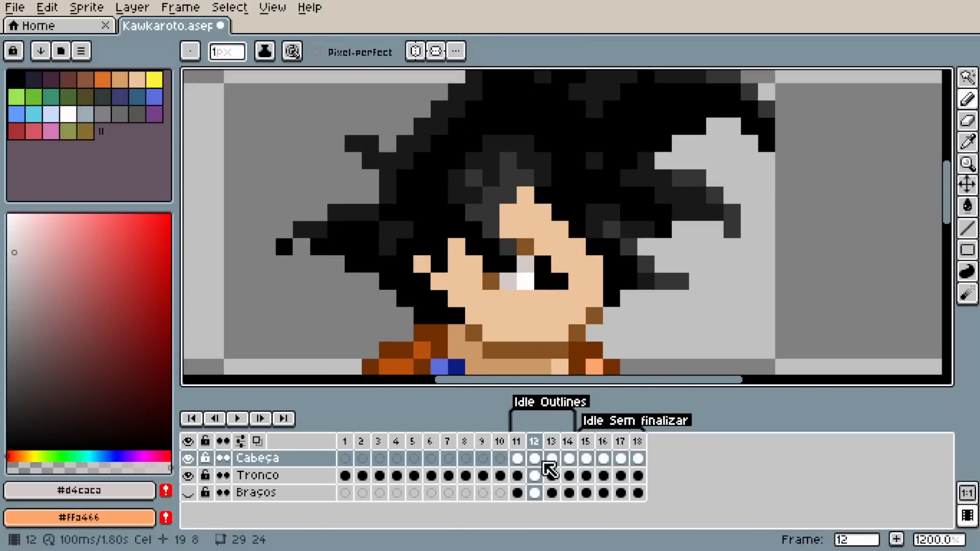
left_click(517, 459)
mouse_move(508, 264)
left_mouse_down()
mouse_move(508, 281)
mouse_move(519, 280)
mouse_move(509, 335)
left_mouse_up()
left_click(552, 458)
left_click(569, 458)
left_click(515, 457)
left_click(535, 458)
Pick the skin shadow colour #cd9967 from Tronco frame 10 and shade the ear and jaw in Cabeça frame 11.
left_click(500, 475)
left_click(487, 326, "alt")
left_click(517, 459)
left_click(501, 475)
left_click(517, 458)
left_click_drag(456, 230, 473, 316)
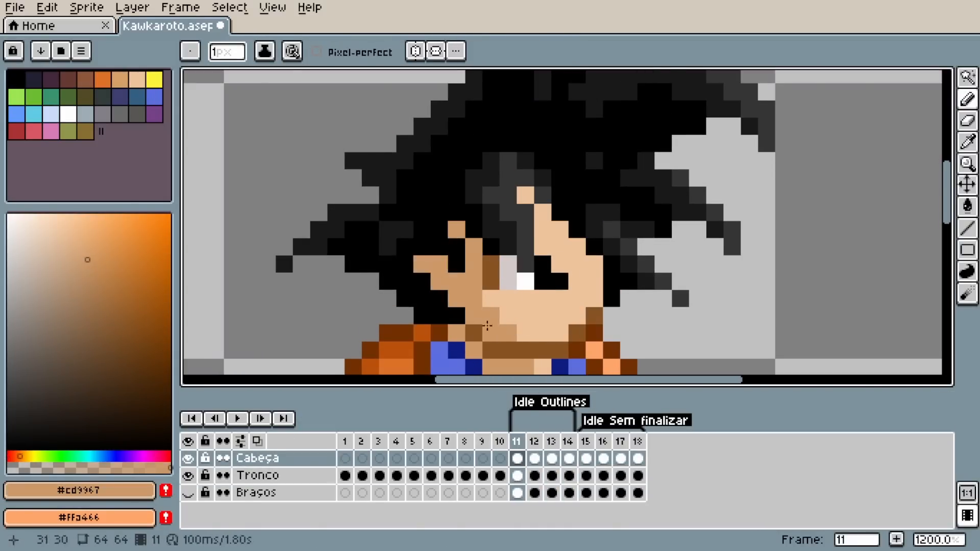
Paint the #cd9967 shadow along the forehead hairline in Cabeça frame 11, comparing with frame 10.
left_click(500, 476)
left_click(516, 476)
left_click(517, 458)
left_click_drag(561, 231, 526, 195)
left_click(515, 476)
left_click(517, 458)
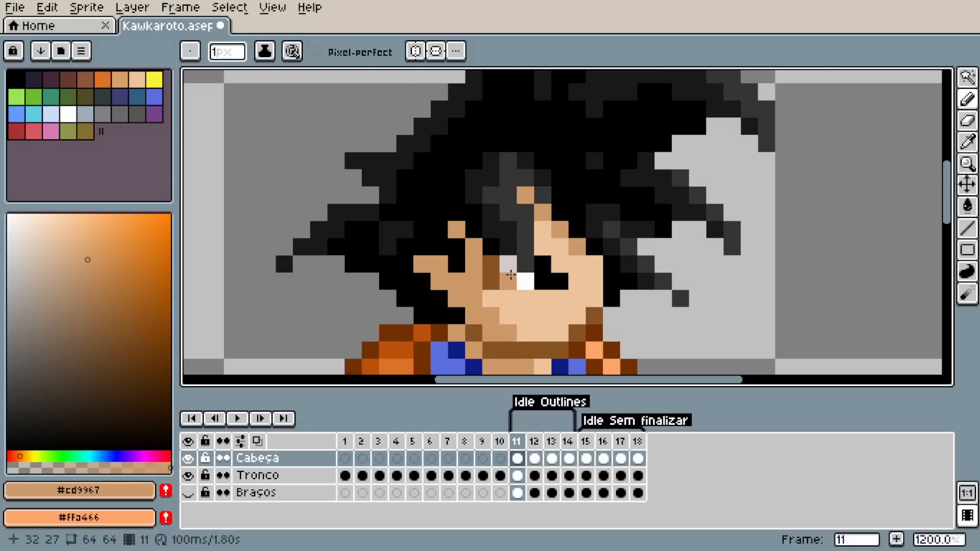
Paint the #cd9967 shadows on the forehead, ear and jaw in Cabeça frame 12.
scroll(509, 271, "up", 2)
left_click(535, 459)
left_click_drag(653, 247, 529, 187)
scroll(520, 195, "down", 2)
scroll(437, 208, "up", 1)
left_click_drag(437, 255, 483, 298)
left_click_drag(475, 288, 440, 194)
scroll(476, 292, "down", 1)
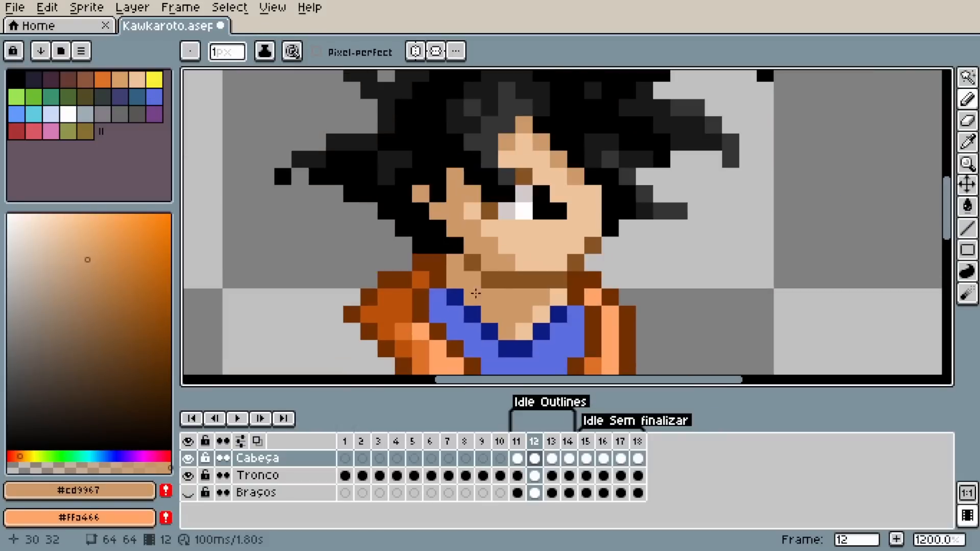
Paint the #cd9967 face shadows in Cabeça frame 13, using frames 11 and 12 as reference.
left_click(517, 458)
left_click(534, 459)
left_click(552, 457)
mouse_move(478, 248)
left_mouse_down()
mouse_move(421, 211)
mouse_move(608, 342)
left_mouse_up()
scroll(505, 298, "down", 2)
scroll(527, 223, "up", 4)
scroll(503, 102, "down", 2)
Paint the #cd9967 shadows on the ear, jaw and forehead in Cabeça frame 14, comparing with frame 12.
left_click(535, 458)
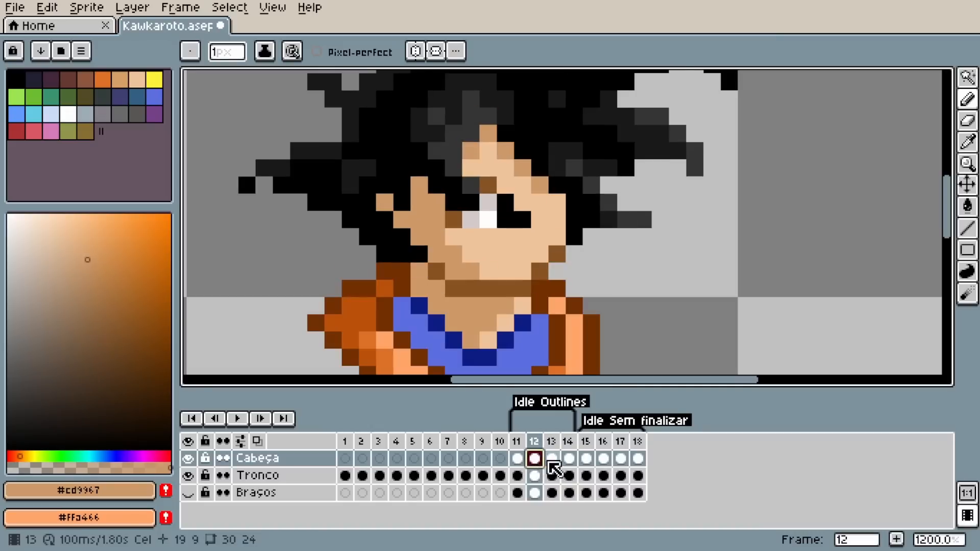
left_click(569, 458)
left_click_drag(485, 289, 460, 269)
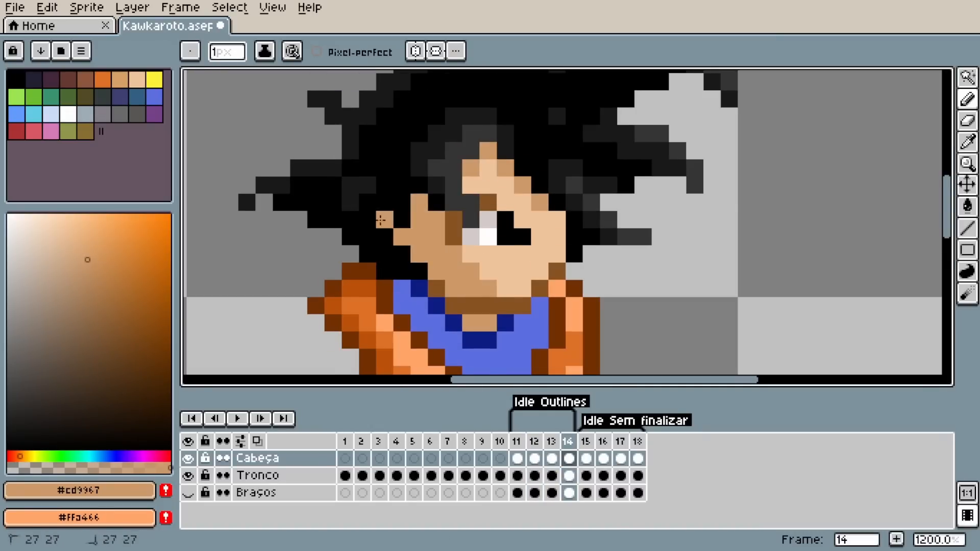
Add light skin highlights to the front of the face in Cabeça frames 12 and 13, playing the animation to check.
scroll(443, 261, "down", 3)
left_click(534, 458)
left_click(238, 419)
left_click(239, 419)
scroll(391, 230, "up", 2)
left_click(552, 458)
scroll(536, 347, "down", 1)
left_click(238, 419)
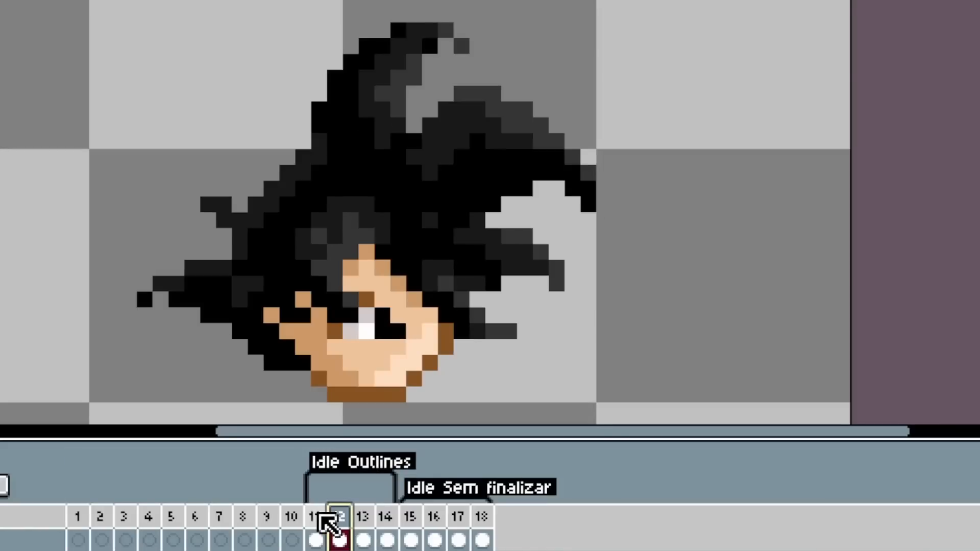
Go through frames 11 to 14 one by one to examine the finished hair and face shading.
left_click(519, 440)
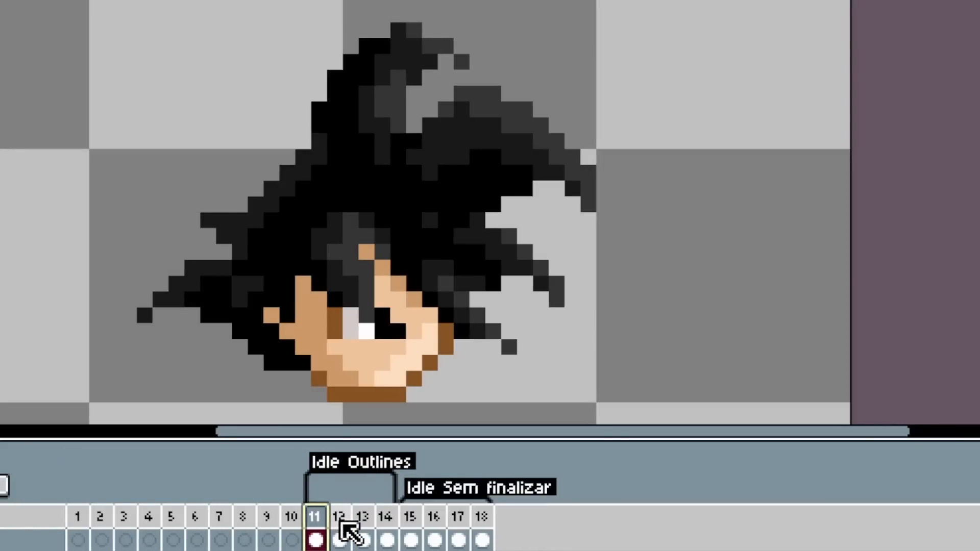
left_click(341, 523)
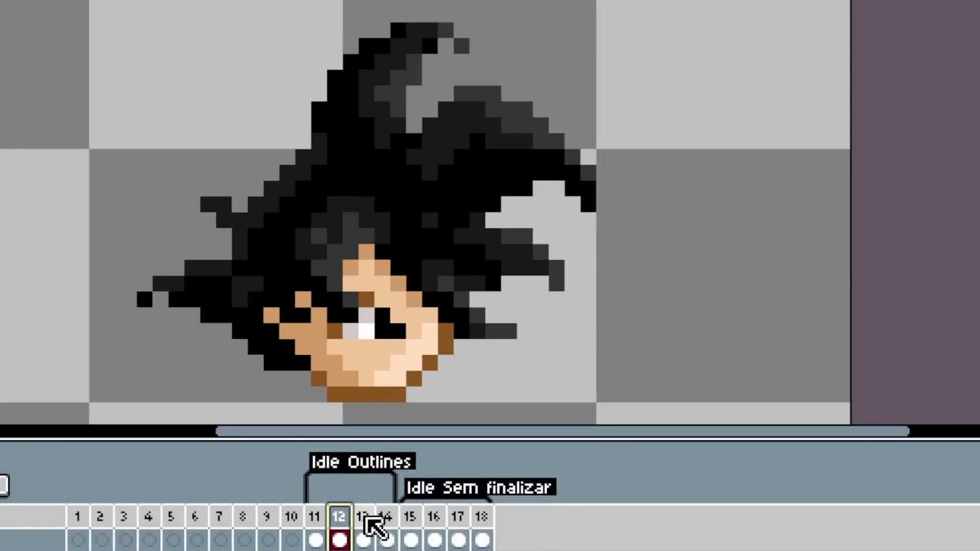
left_click(365, 518)
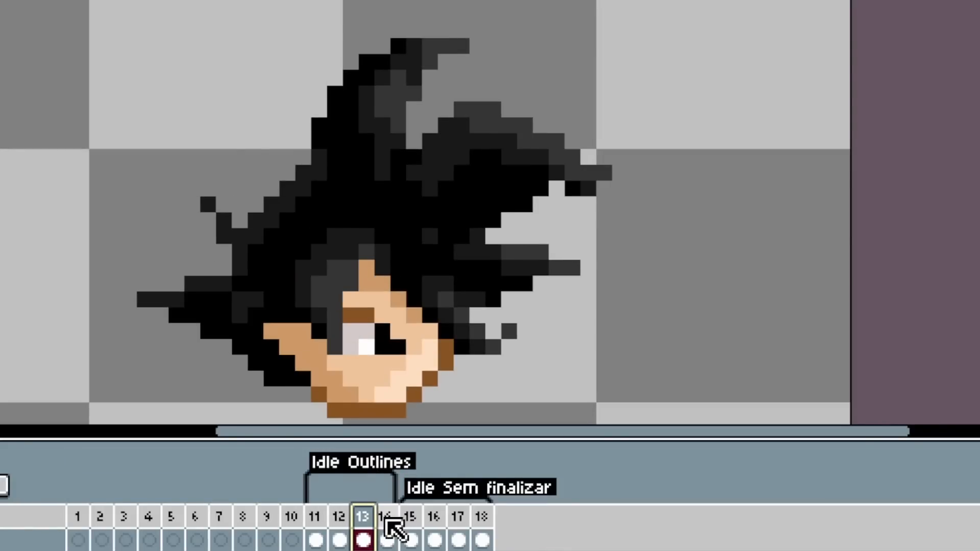
left_click(388, 521)
left_click(318, 518)
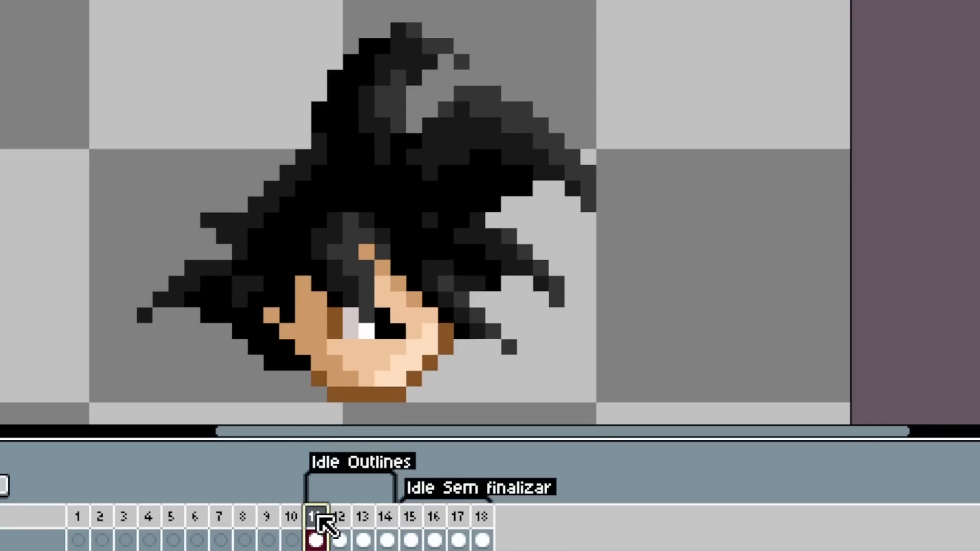
left_click(341, 518)
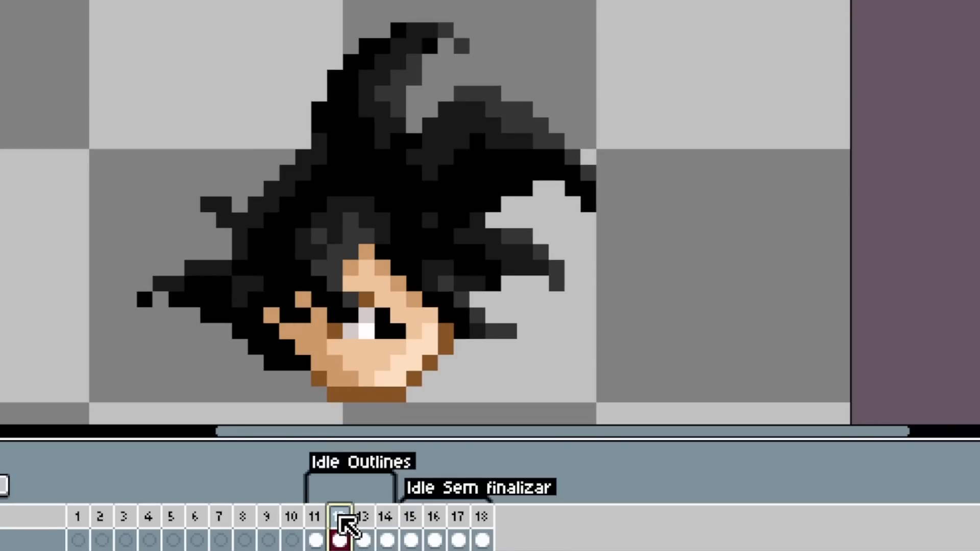
left_click(364, 519)
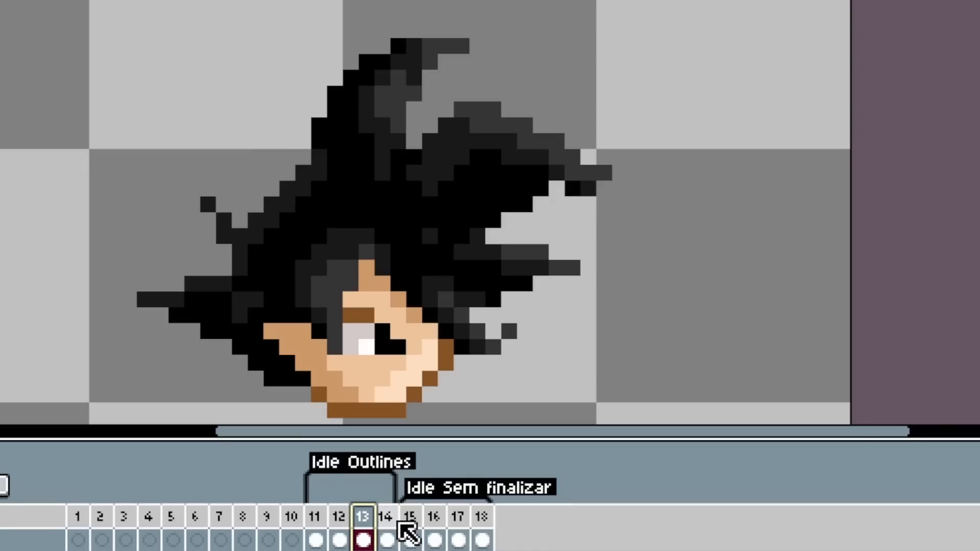
left_click(395, 523)
scroll(418, 356, "down", 2)
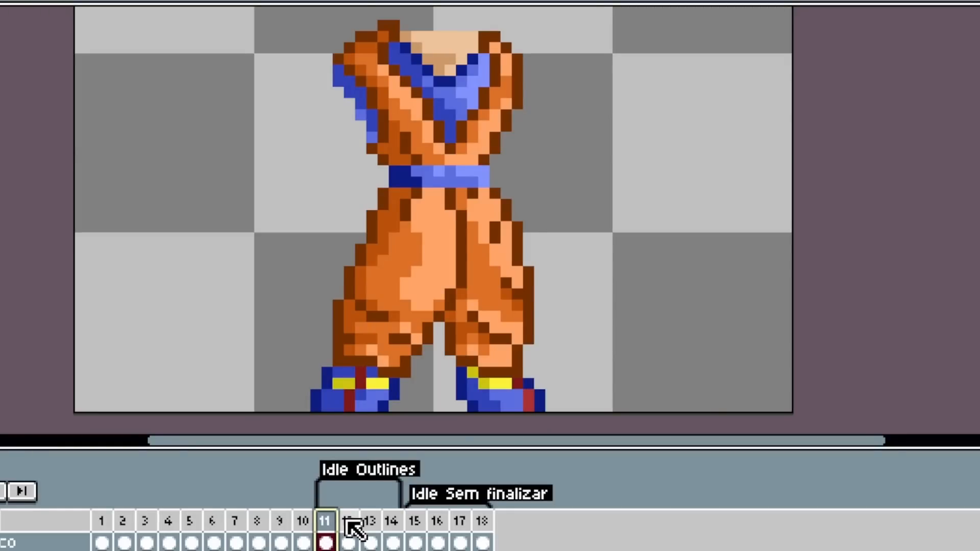
Step through frames 11 to 14 to examine the torso and trousers shading, and check the separately shown arms.
left_click(348, 521)
left_click(378, 532)
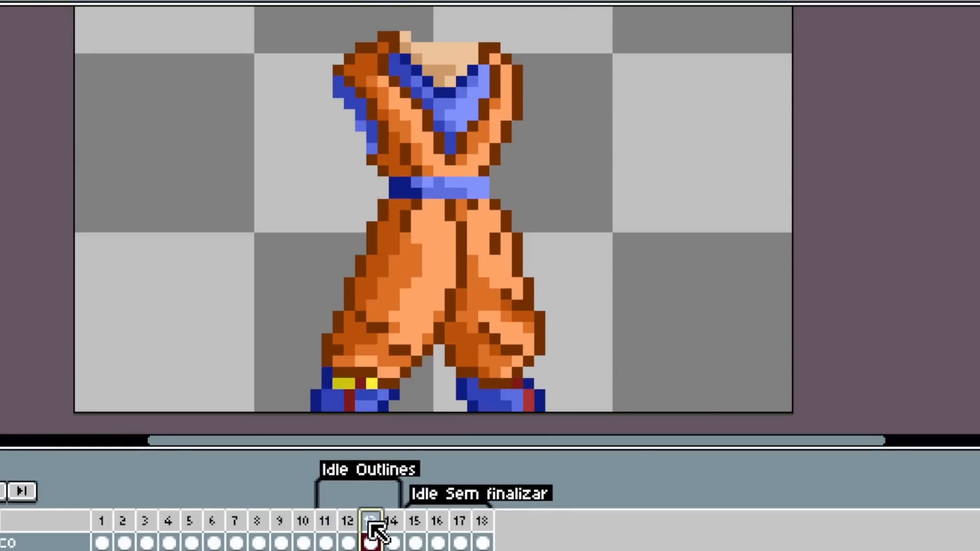
left_click(393, 525)
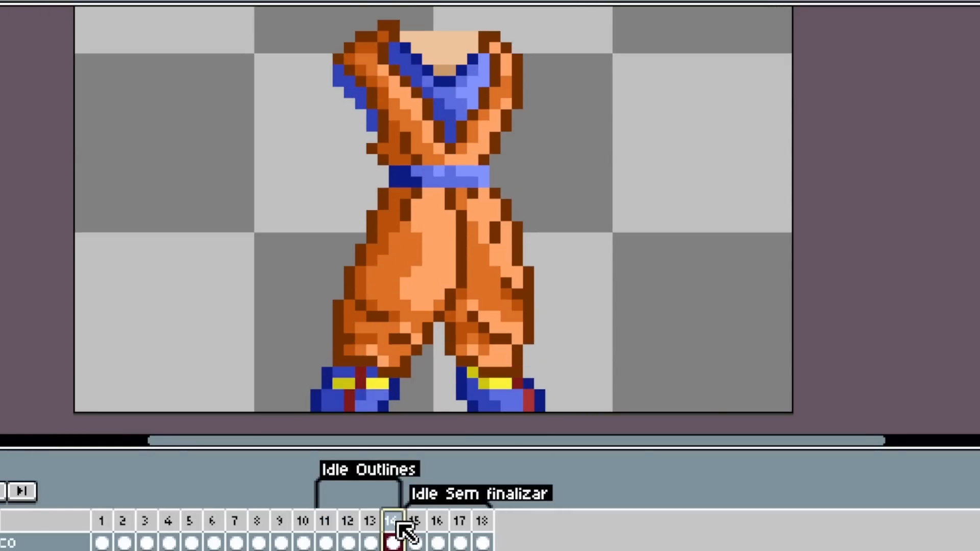
left_click(329, 531)
left_click(352, 528)
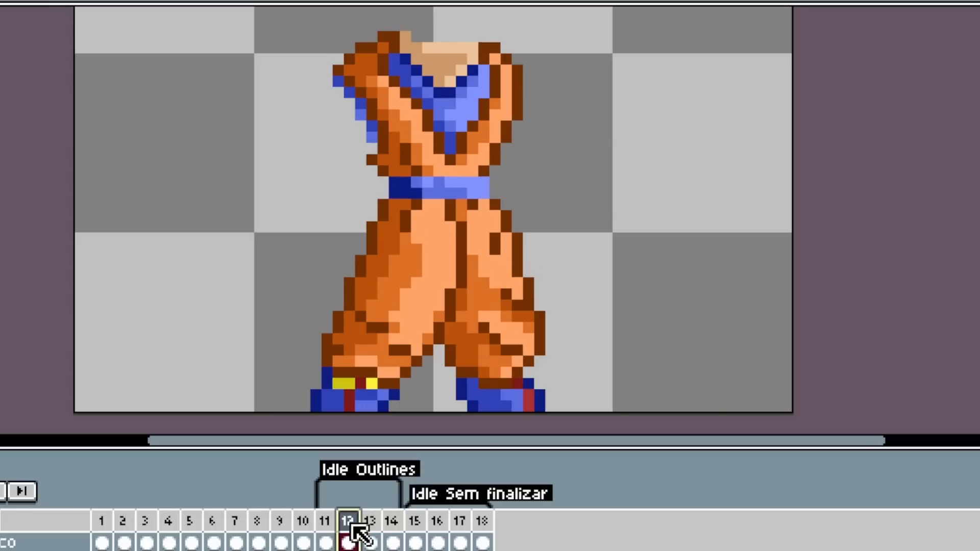
left_click(377, 528)
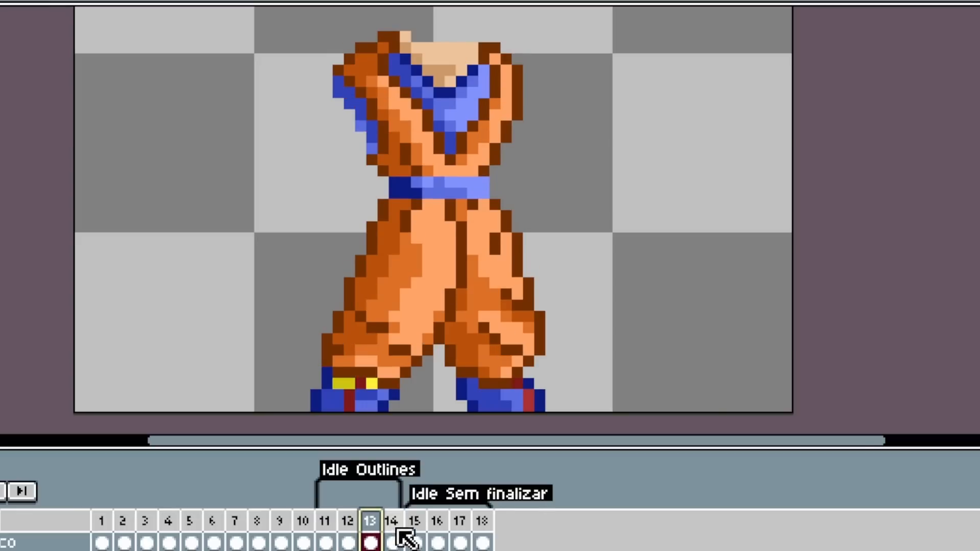
left_click(393, 529)
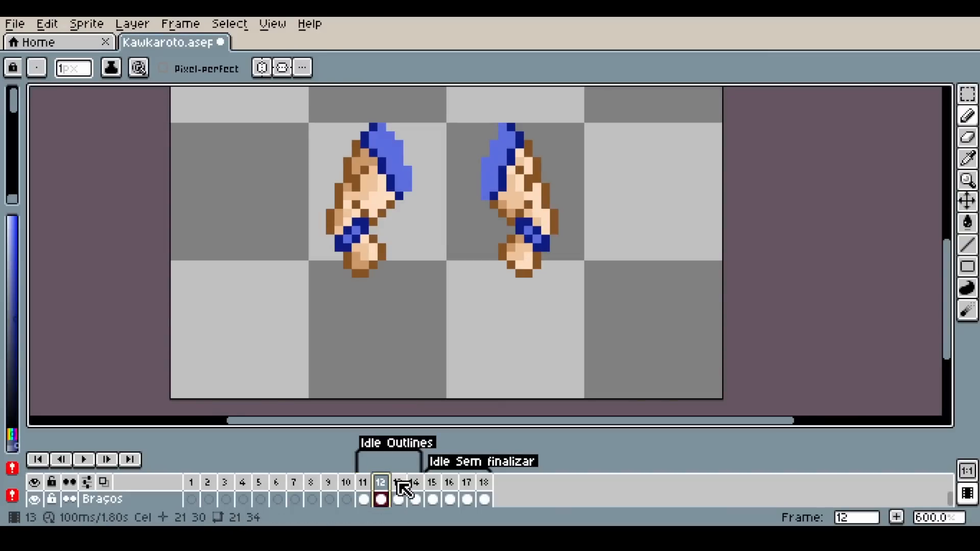
left_click(399, 483)
left_click(416, 483)
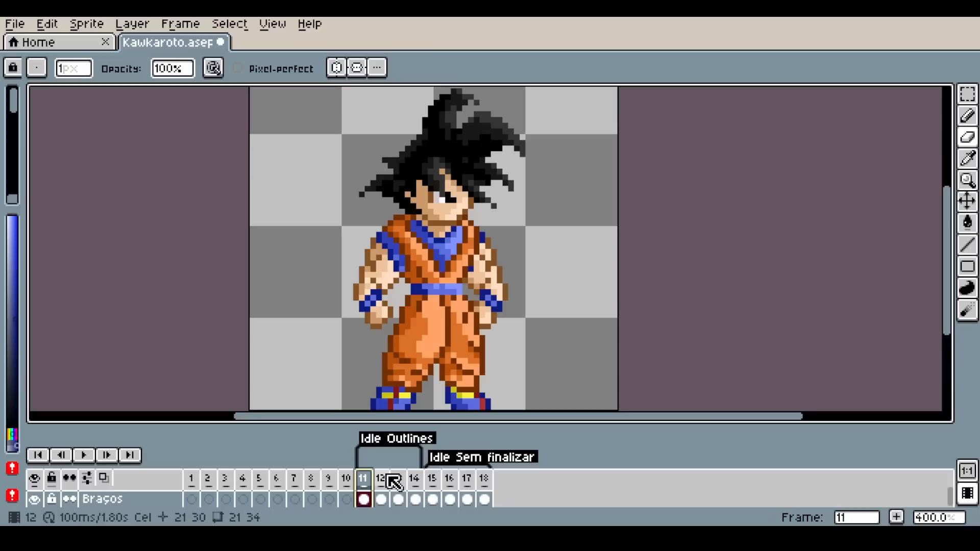
Compare the complete character across frames 11 to 14 and play the idle animation to examine its motion.
left_click(388, 478)
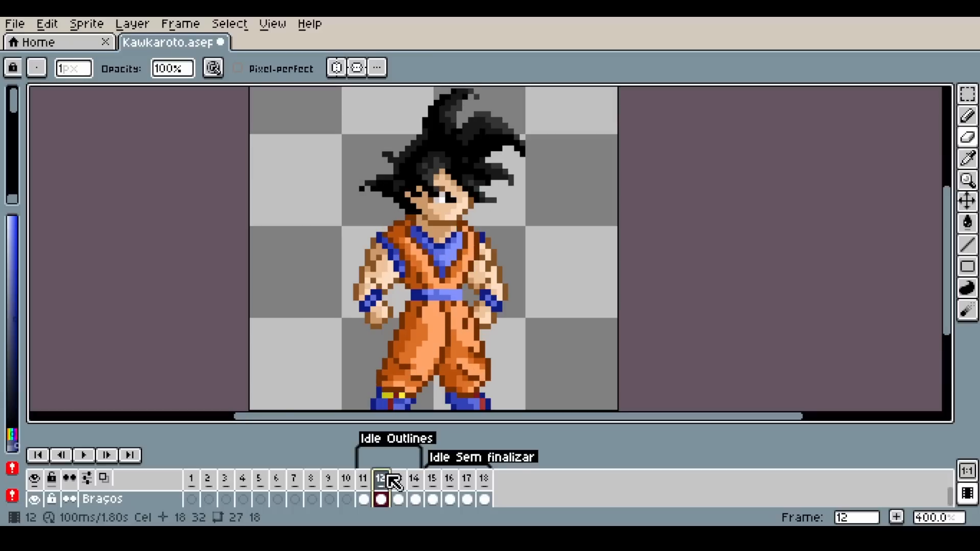
left_click(406, 483)
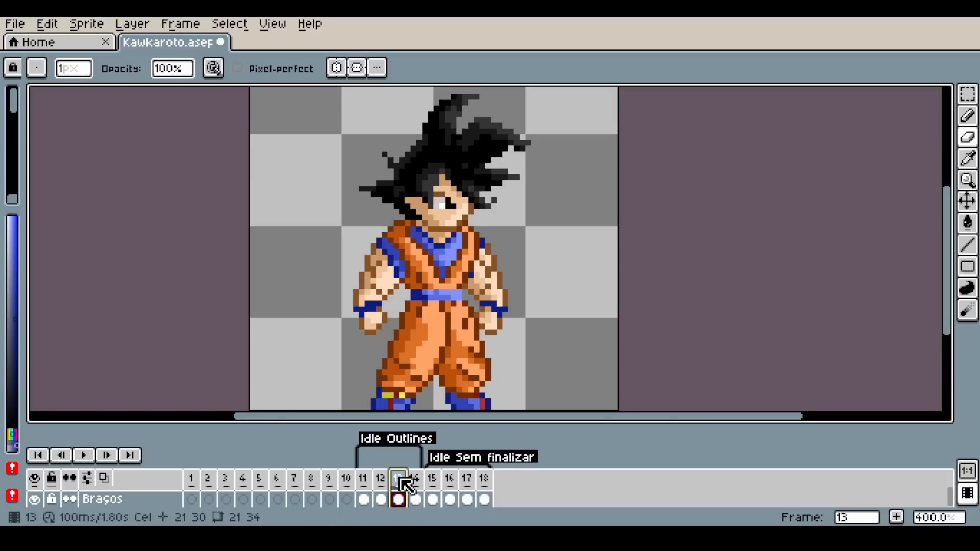
left_click(421, 485)
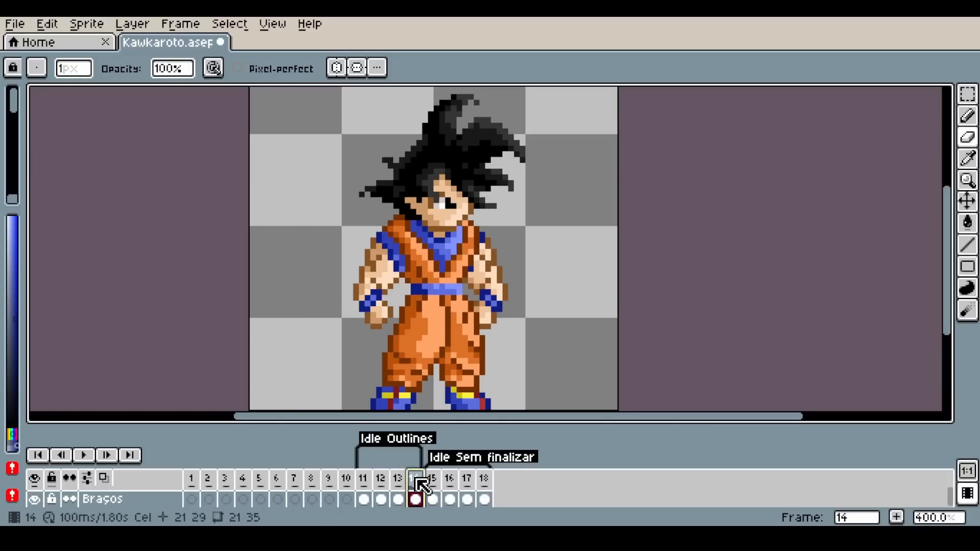
left_click(363, 479)
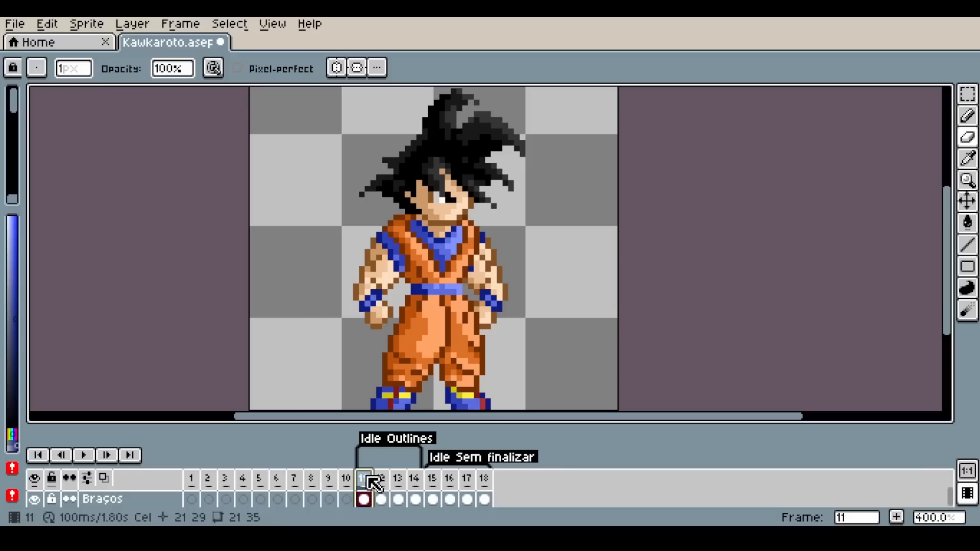
left_click(390, 484)
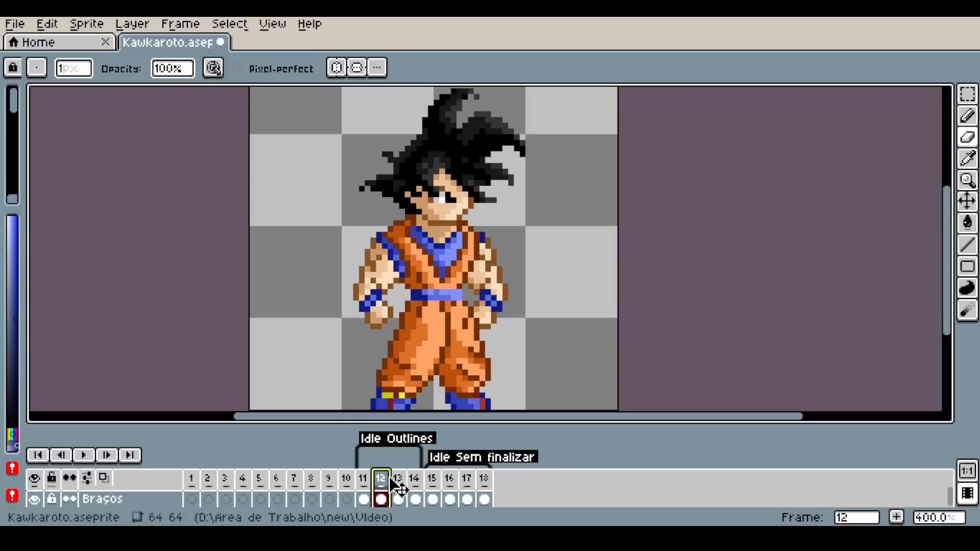
left_click(398, 480)
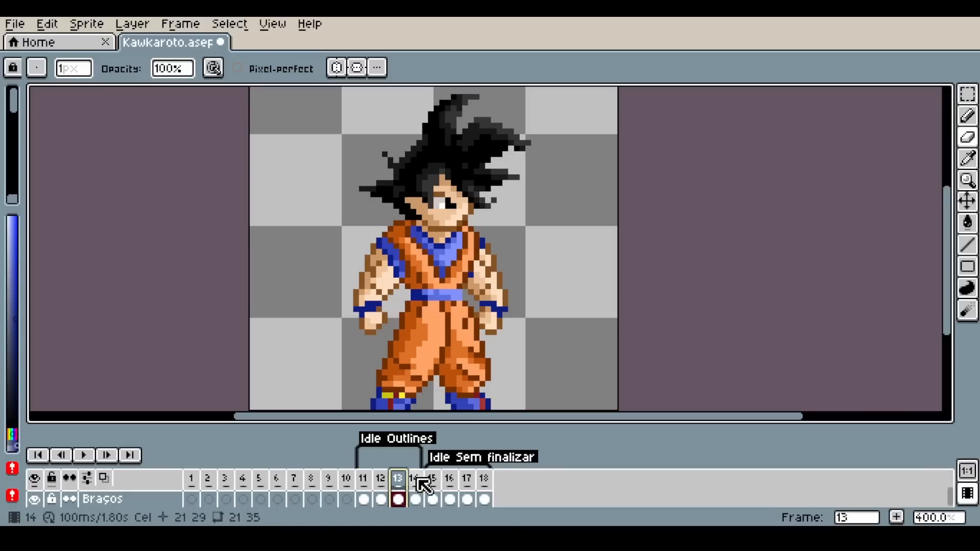
left_click(415, 483)
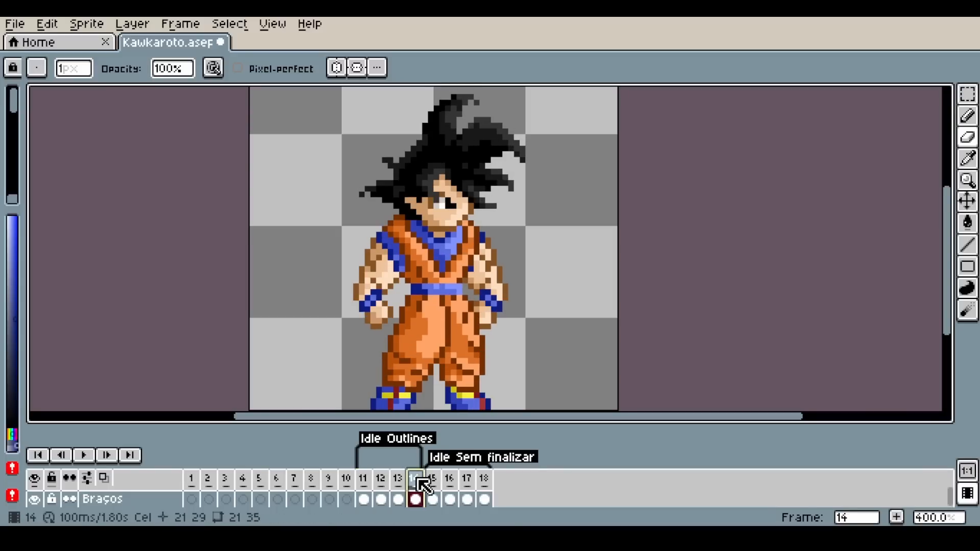
left_click(85, 455)
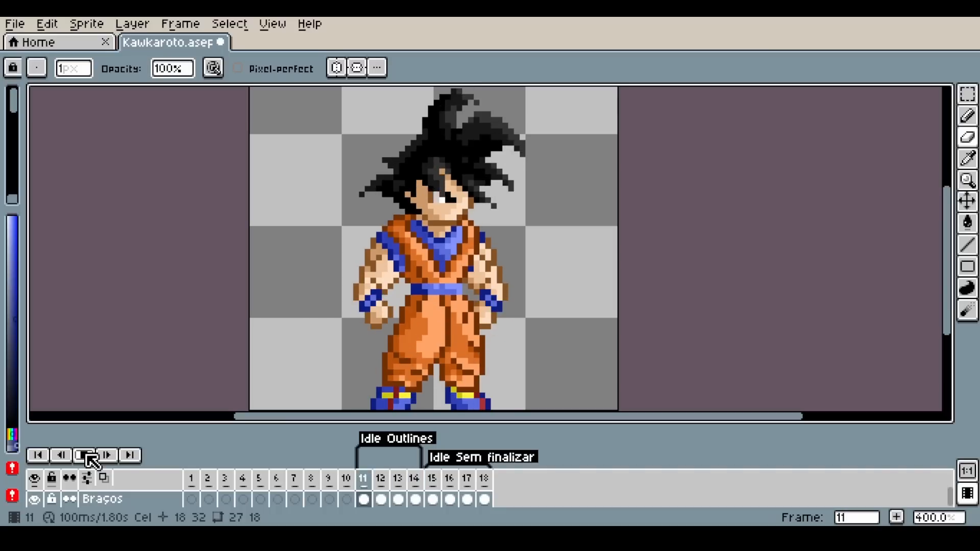